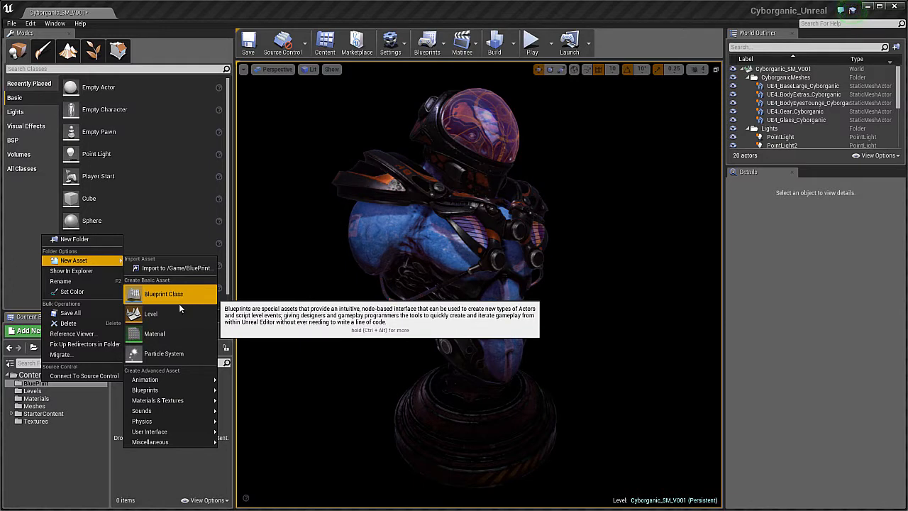
Create a Blueprint Class in the BluePrint folder with Actor as its parent class, keeping the default name
mouse_move(144, 390)
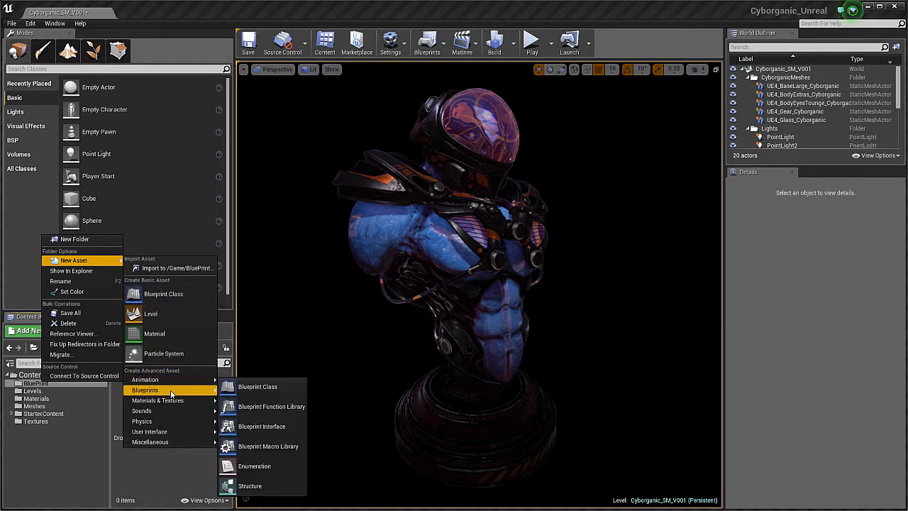
left_click(246, 388)
left_click_drag(379, 146, 172, 234)
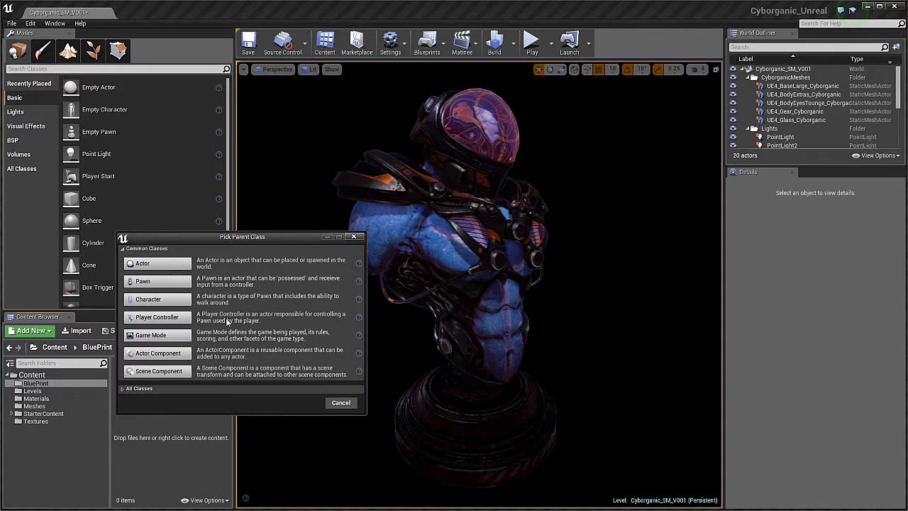
left_click_drag(256, 246, 262, 251)
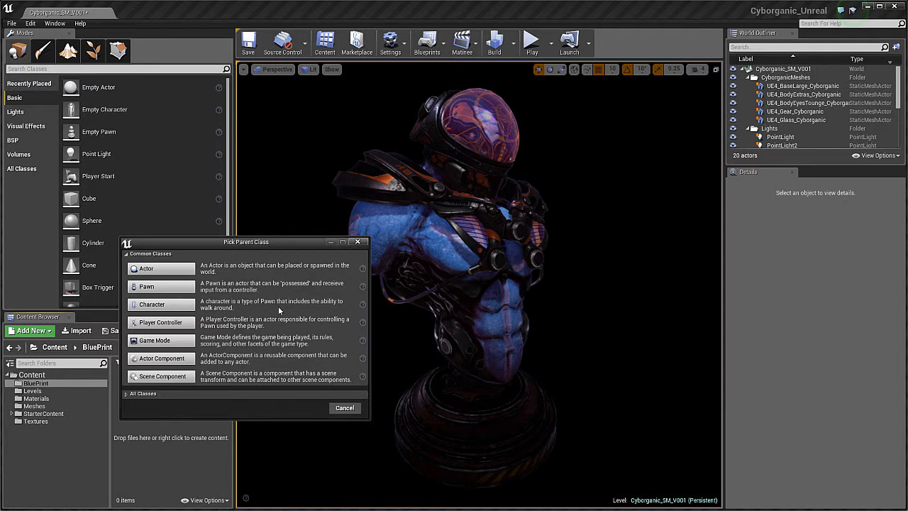
left_click(161, 268)
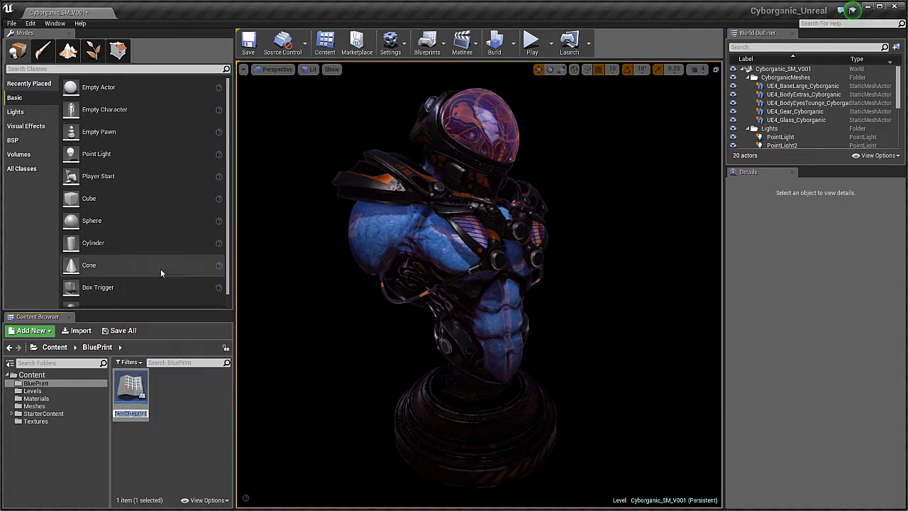
key("Return")
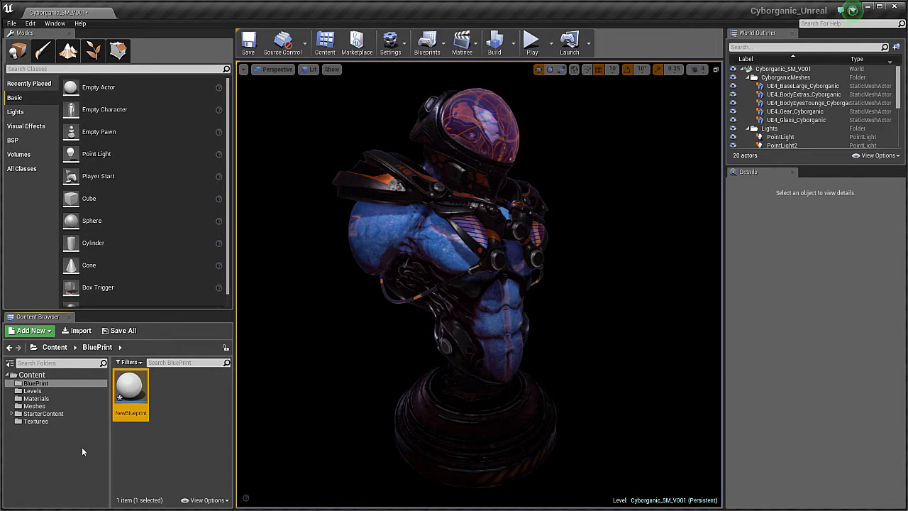
Delete the new Actor blueprint from the BluePrint folder
right_click(134, 387)
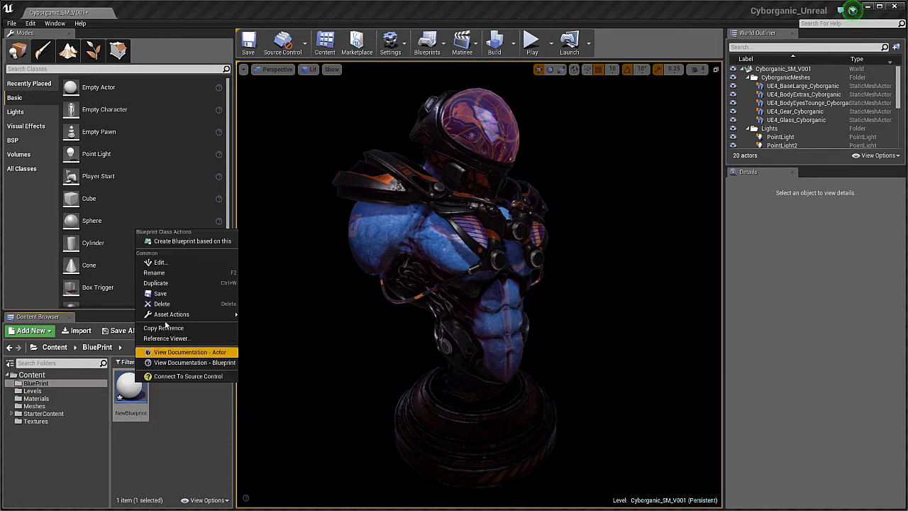
left_click(157, 441)
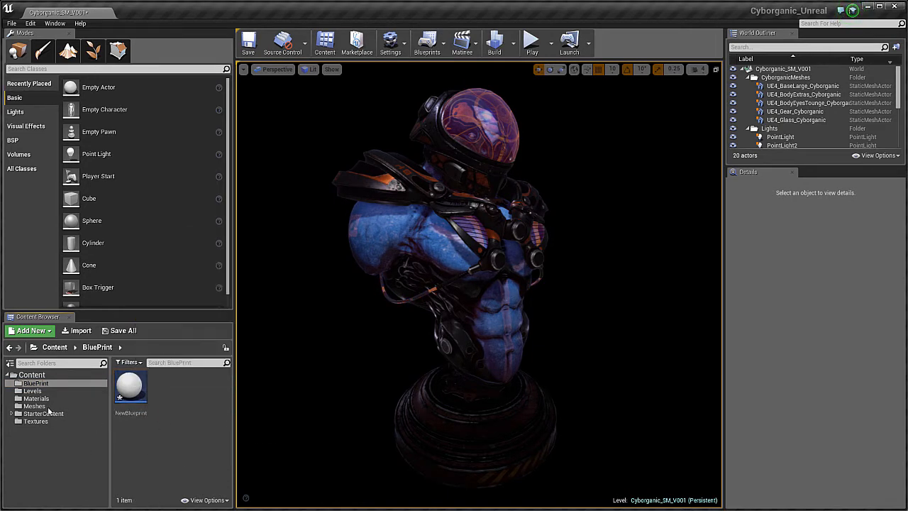
left_click(64, 383)
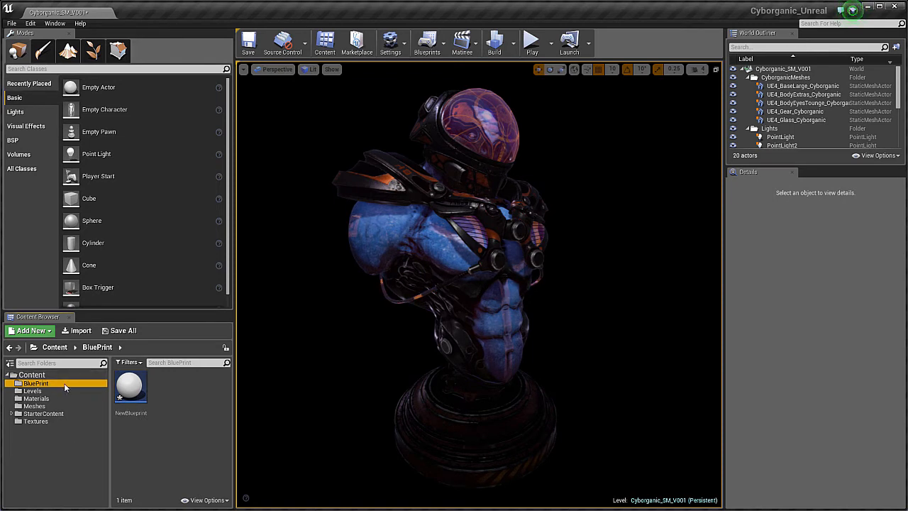
left_click(153, 448)
left_click(131, 389)
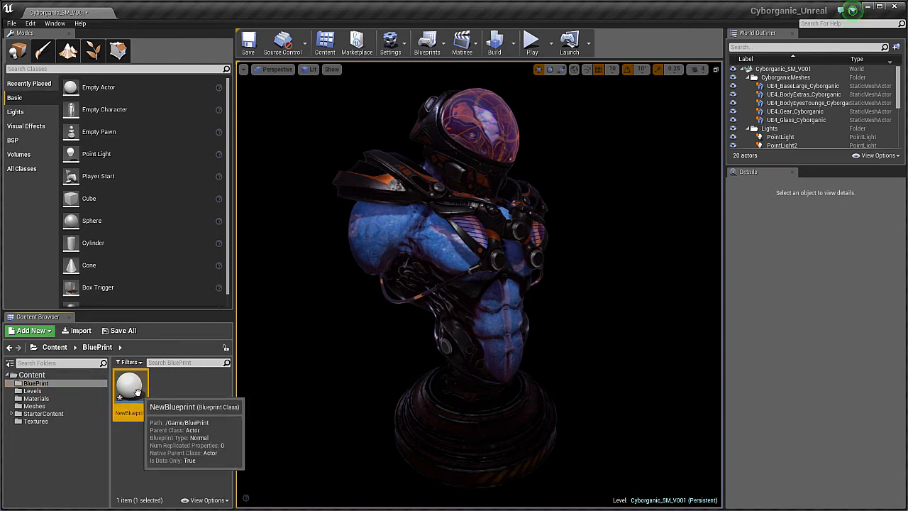
key("Delete")
left_click(355, 404)
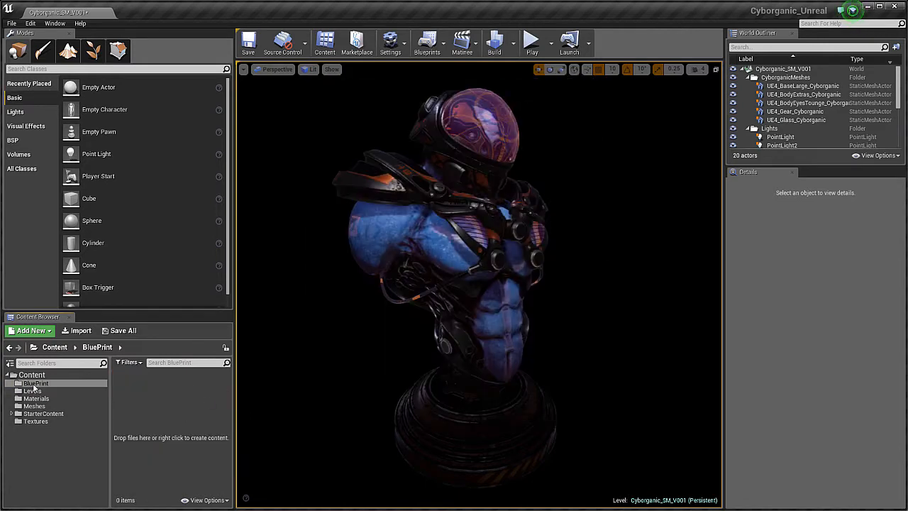
Delete the BluePrint folder from the project content
left_click(35, 383)
key("Delete")
left_click(68, 406)
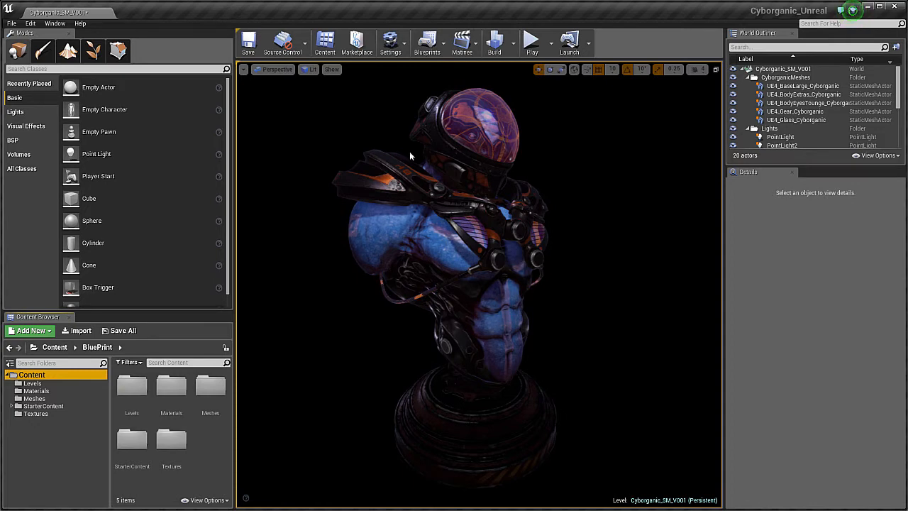
Open the Level Blueprint of the current level to show its event graph
left_click(446, 47)
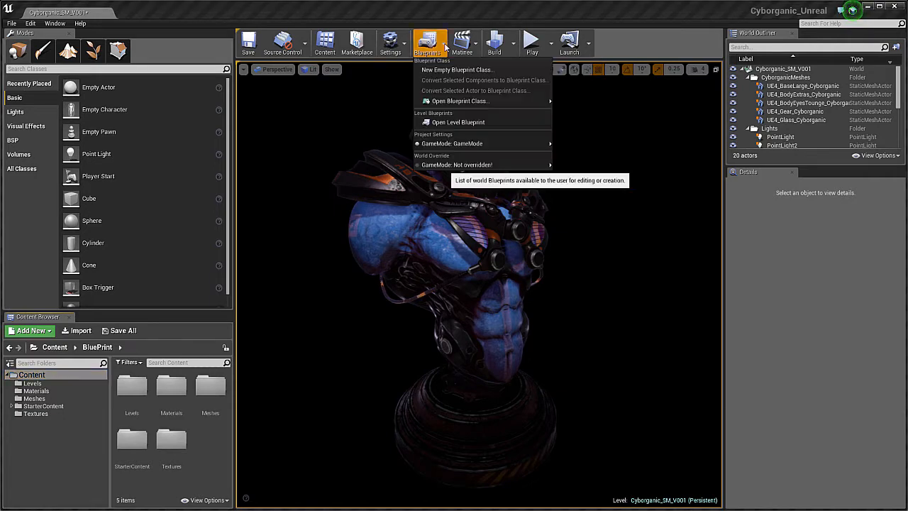
left_click(454, 123)
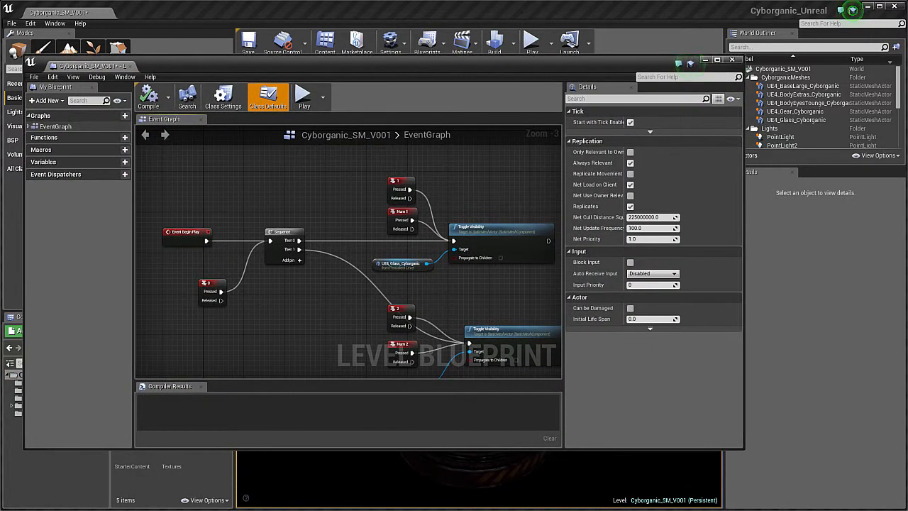
mouse_move(479, 301)
right_mouse_down()
mouse_move(501, 302)
mouse_move(465, 286)
mouse_move(496, 271)
mouse_move(478, 285)
right_mouse_up()
scroll(501, 302, "down", 3)
scroll(498, 303, "up", 3)
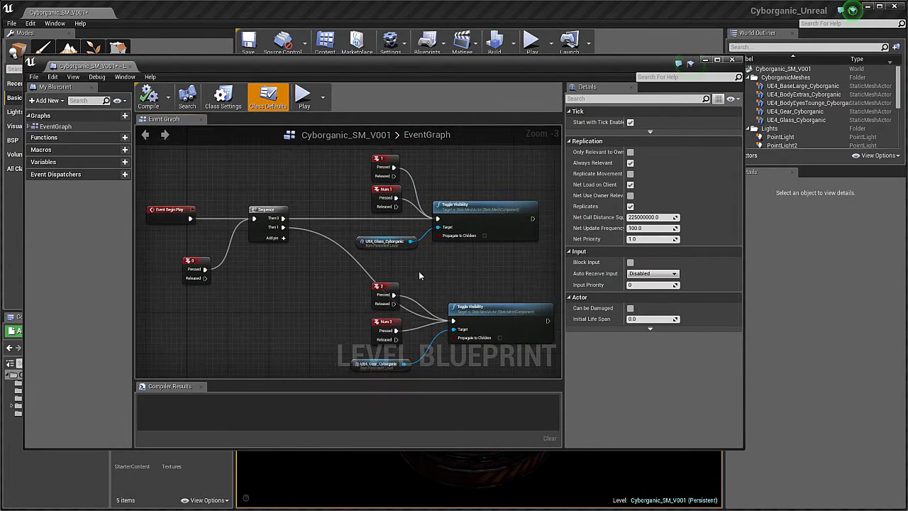
Examine how Event Begin Play, the Sequence node and the number key events drive the glass and gear Toggle Visibility nodes
right_click_drag(299, 302, 298, 311)
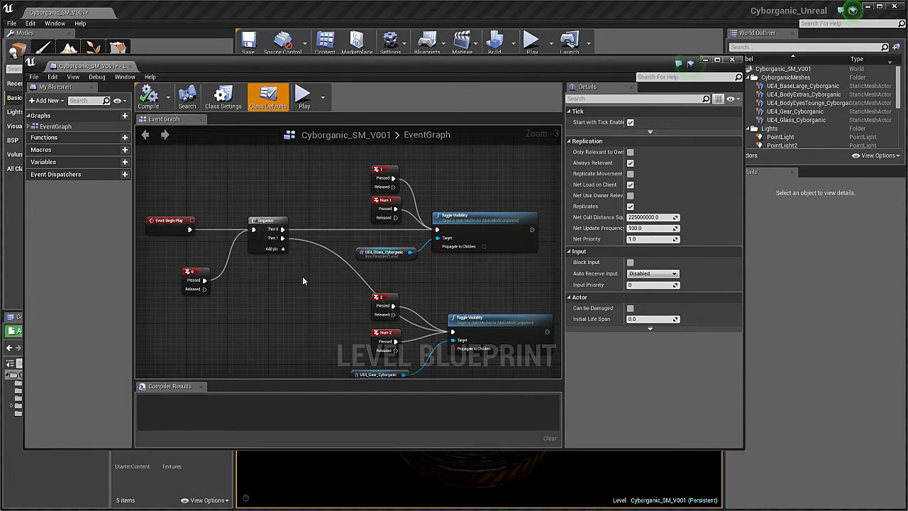
right_click_drag(302, 276, 268, 257)
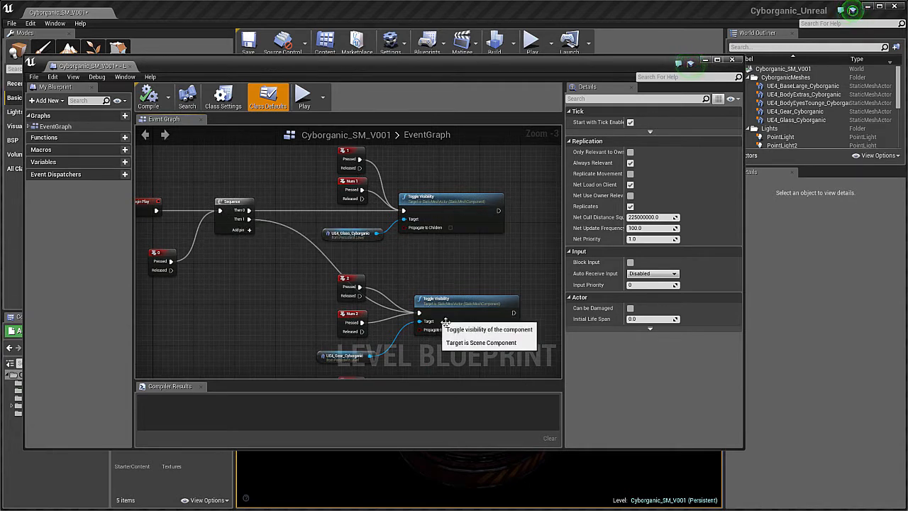
right_click_drag(259, 303, 316, 310)
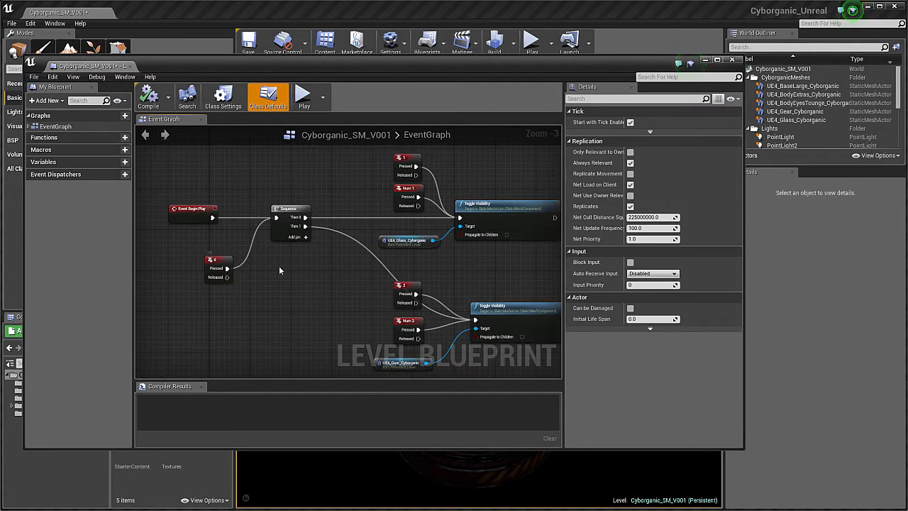
right_click_drag(364, 282, 323, 287)
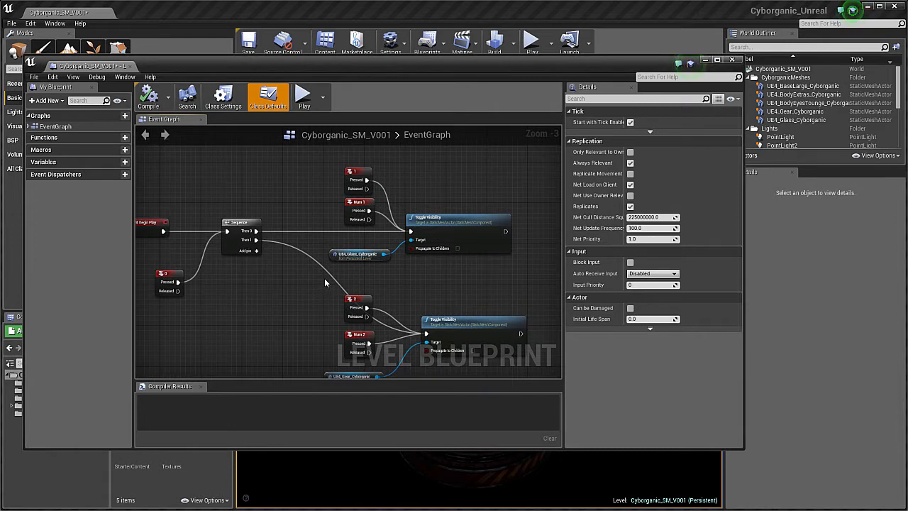
right_click_drag(297, 258, 287, 268)
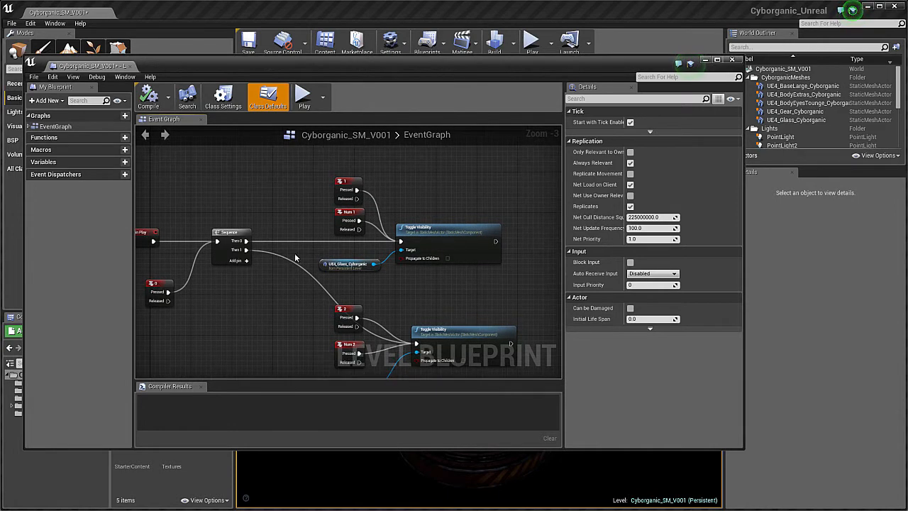
right_click_drag(335, 200, 319, 205)
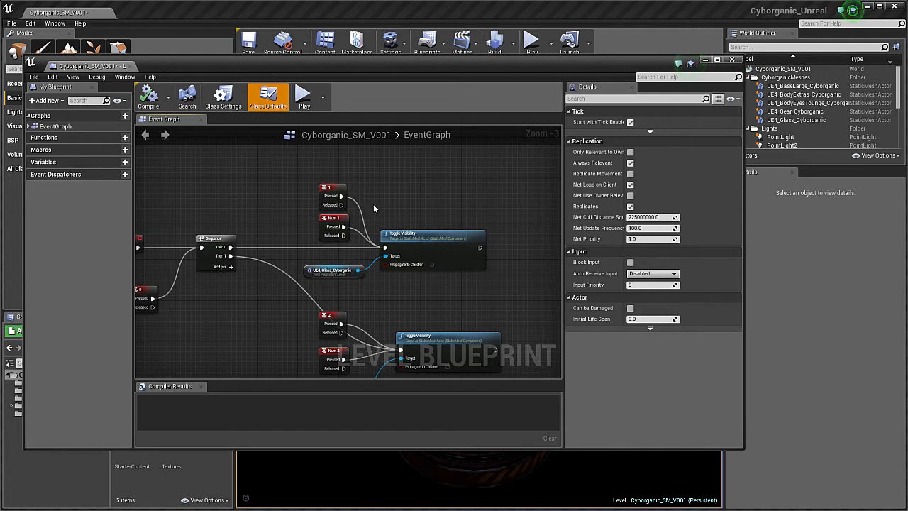
right_click_drag(385, 203, 364, 191)
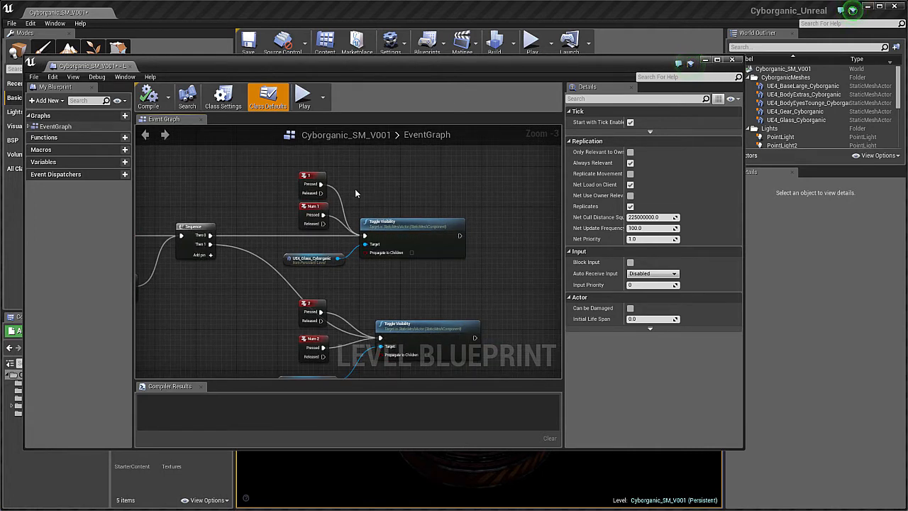
right_click_drag(356, 193, 346, 161)
Examine the remaining visibility toggle chains and the Event Tick nodes that rotate the base and attach the other actors
right_click_drag(332, 258, 366, 182)
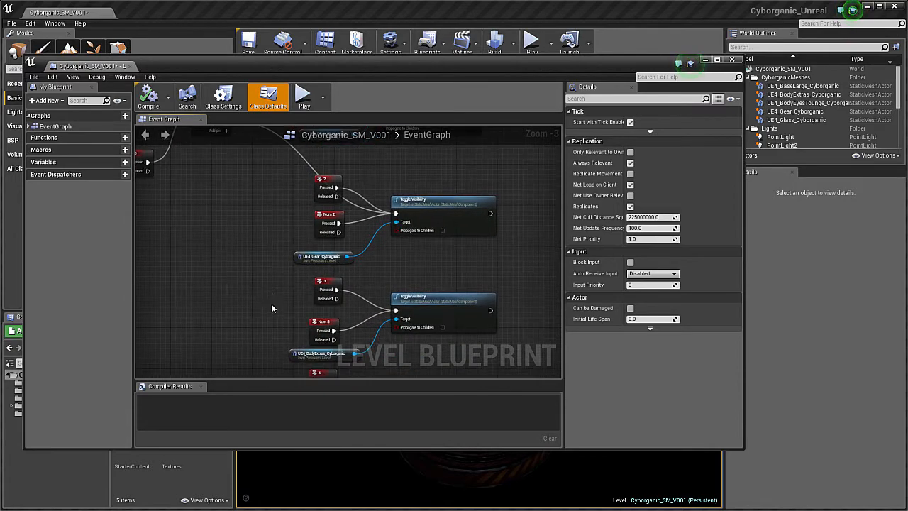
right_click_drag(273, 305, 304, 177)
mouse_move(312, 280)
right_mouse_down()
mouse_move(296, 176)
mouse_move(269, 145)
right_mouse_up()
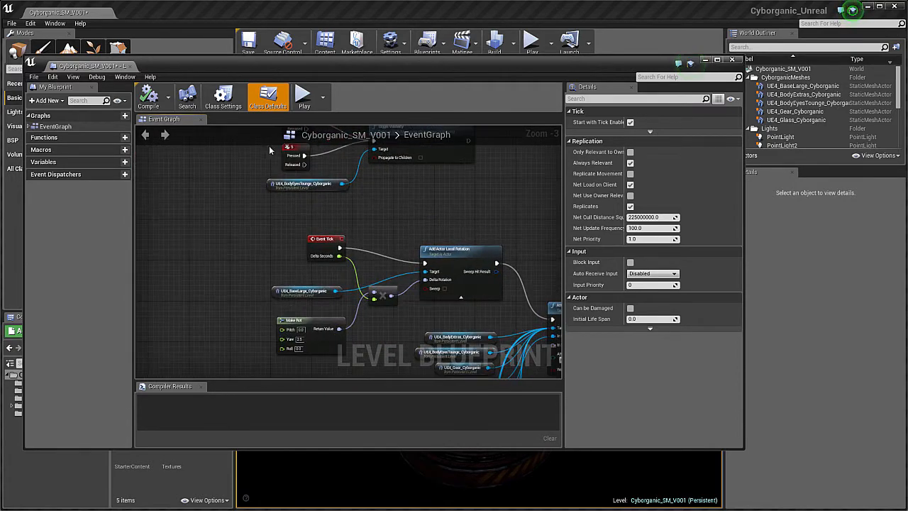
right_click_drag(264, 233, 206, 176)
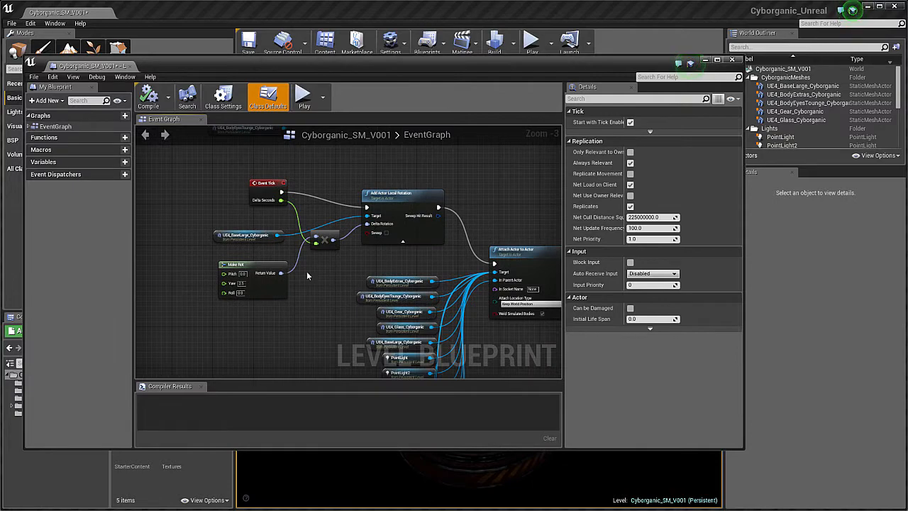
right_click_drag(387, 260, 330, 291)
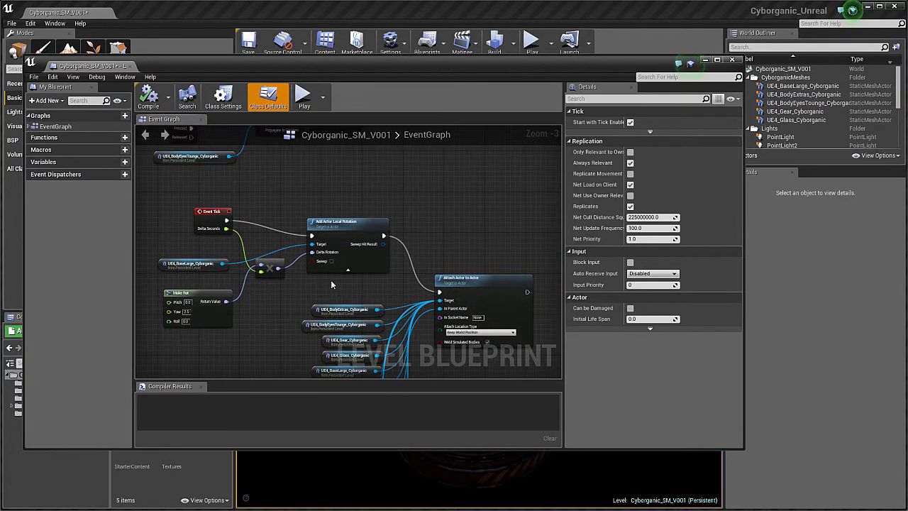
Search the graph's available actions for the 1, 2 and F key events, starting from the empty area above the toggle nodes
right_click_drag(298, 152, 319, 330)
right_click_drag(318, 195, 337, 349)
mouse_move(279, 133)
right_mouse_down()
mouse_move(307, 244)
mouse_move(317, 365)
right_mouse_up()
mouse_move(319, 245)
right_mouse_down()
mouse_move(322, 257)
mouse_move(362, 190)
mouse_move(354, 238)
mouse_move(368, 232)
mouse_move(368, 264)
right_mouse_up()
scroll(322, 257, "up", 1)
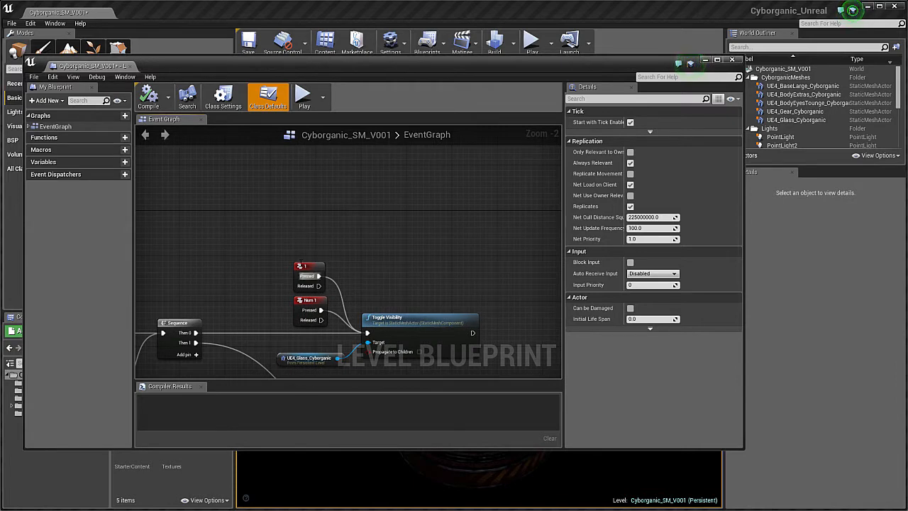
right_click(354, 193)
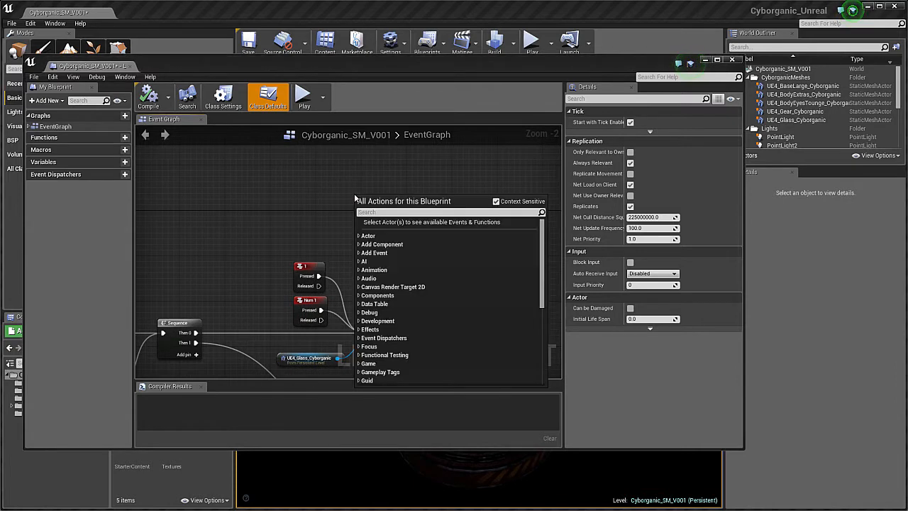
type("1")
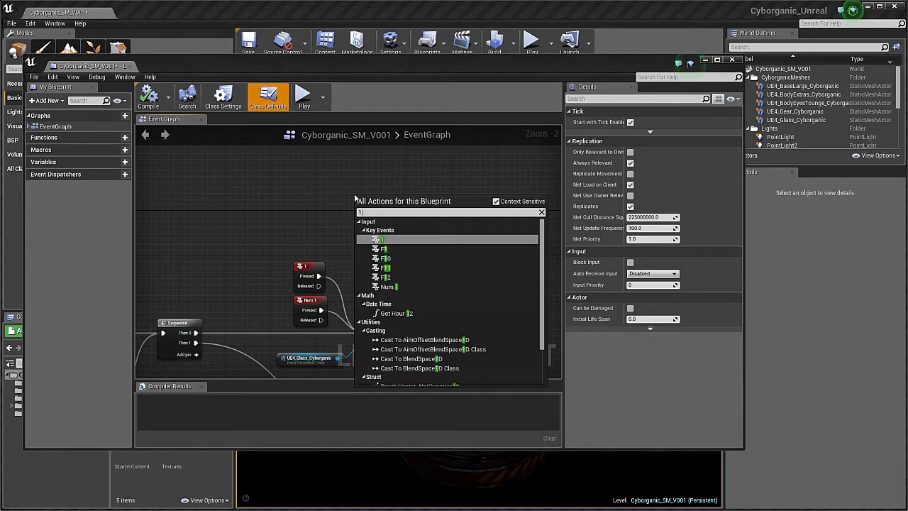
key("BackSpace")
type("2")
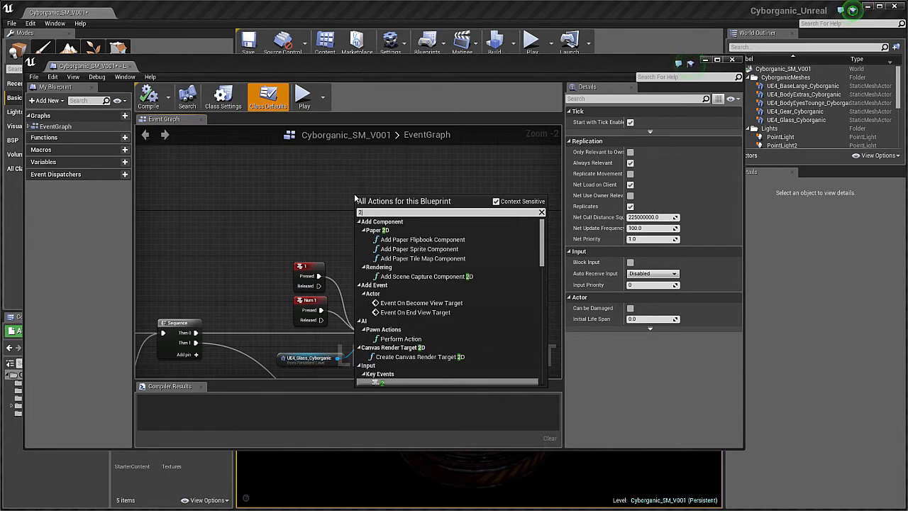
key("BackSpace")
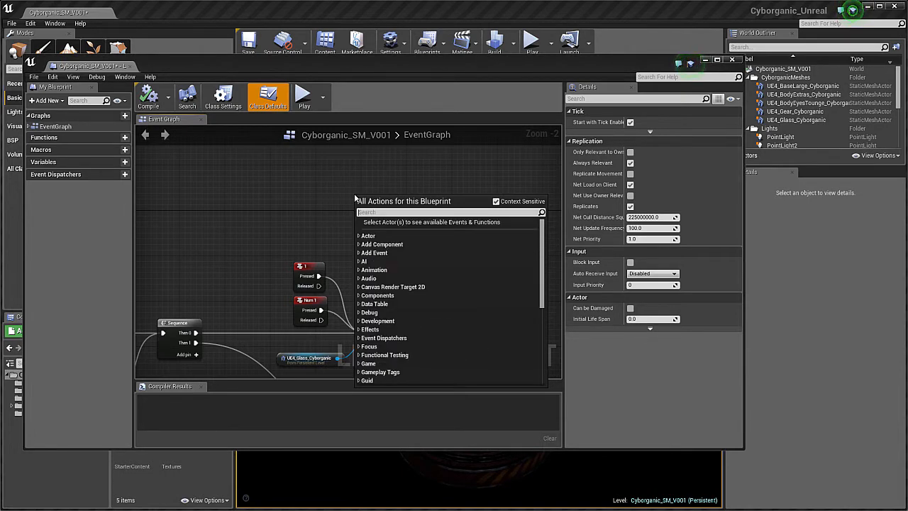
type("f")
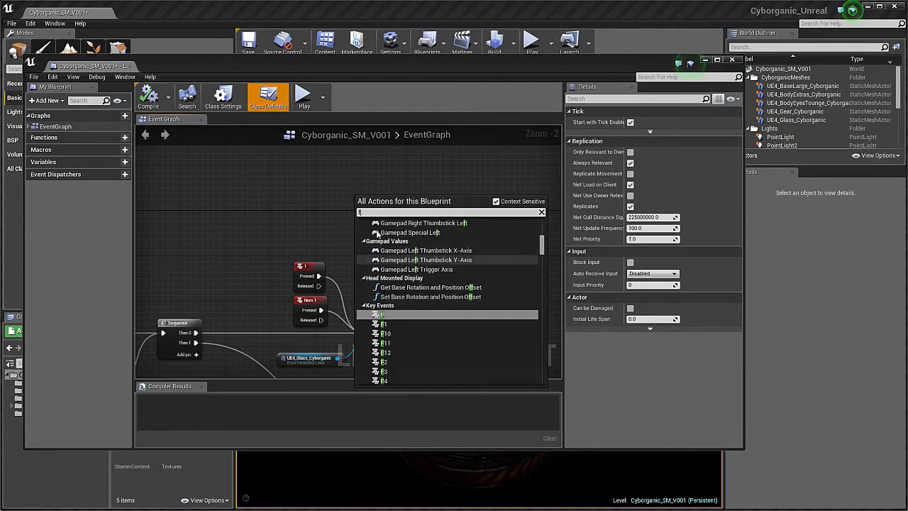
key("BackSpace")
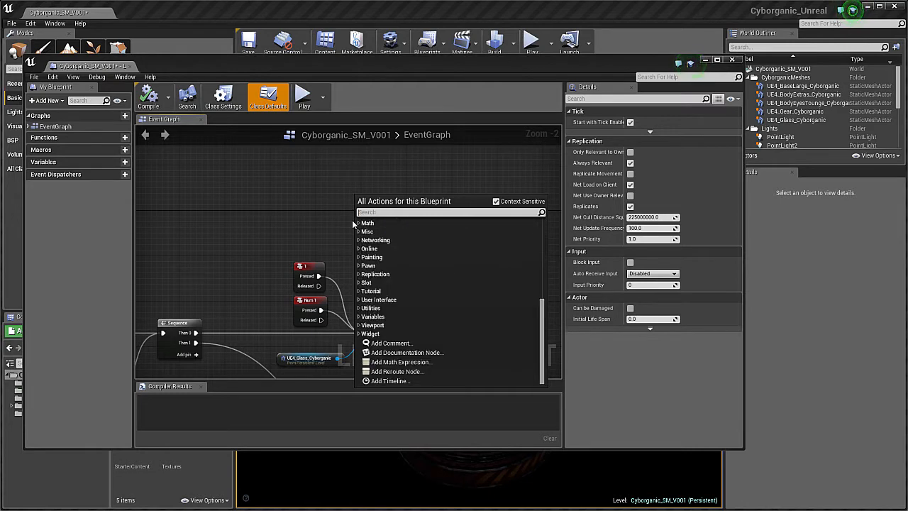
Add a key event node for the 1 key in the empty area above the existing 1 and Num 1 events
type("1")
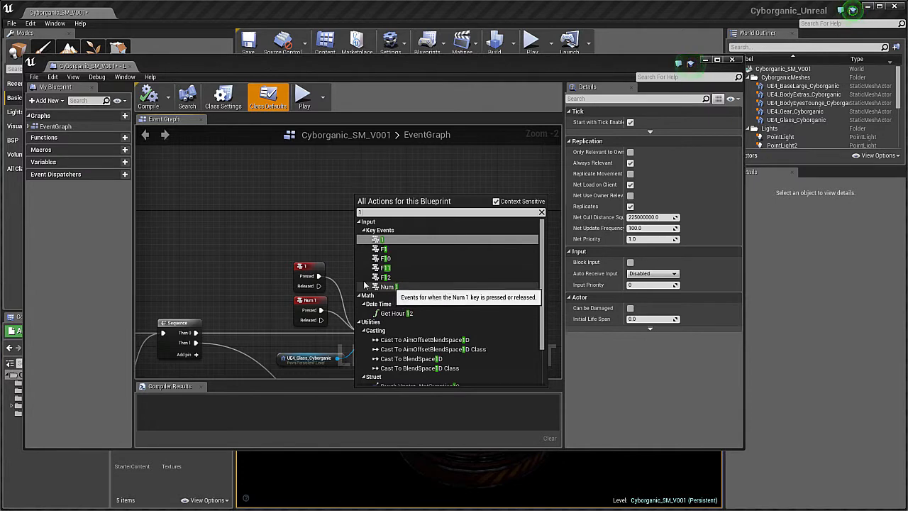
left_click(379, 241)
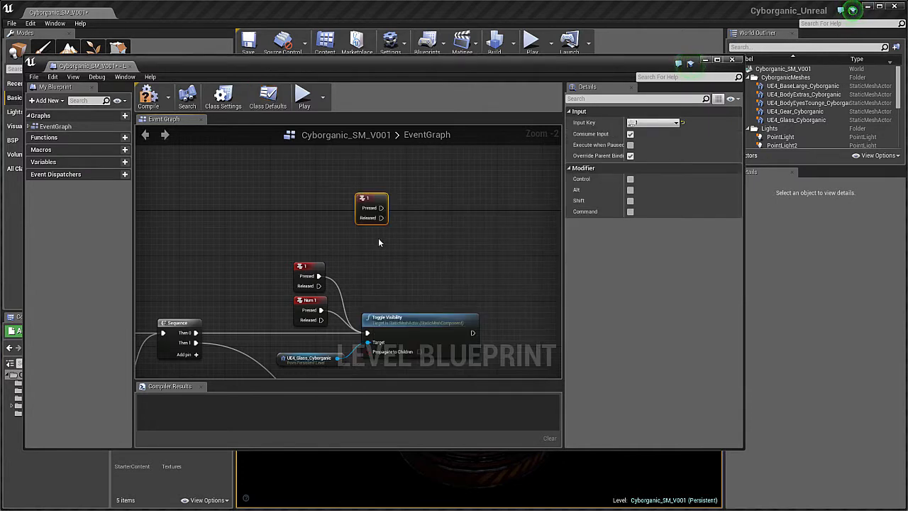
right_click_drag(361, 290, 356, 238)
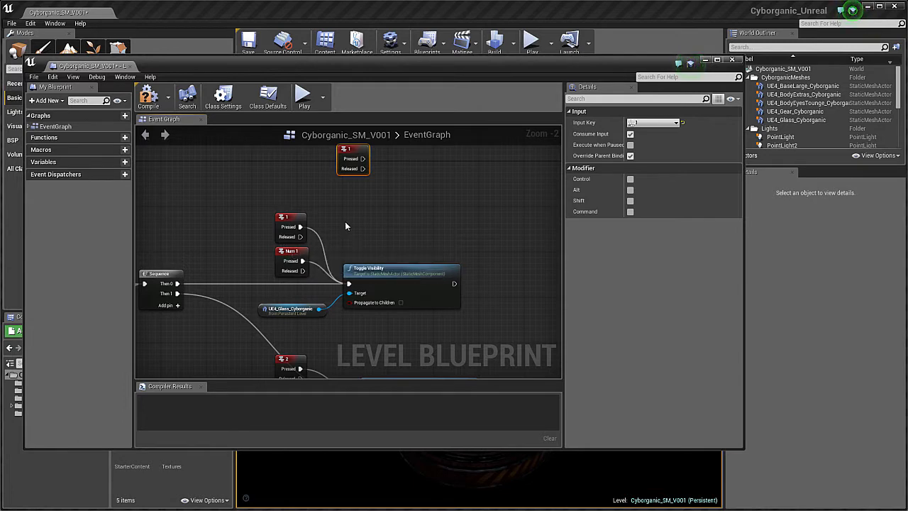
Add a key event node for the Num 1 key and place it directly below the new 1 event
right_click_drag(341, 205, 342, 211)
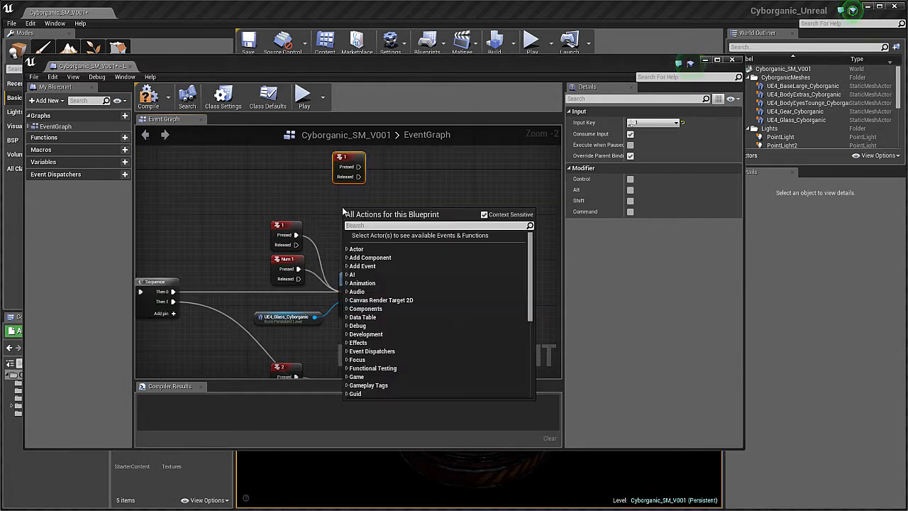
type("1")
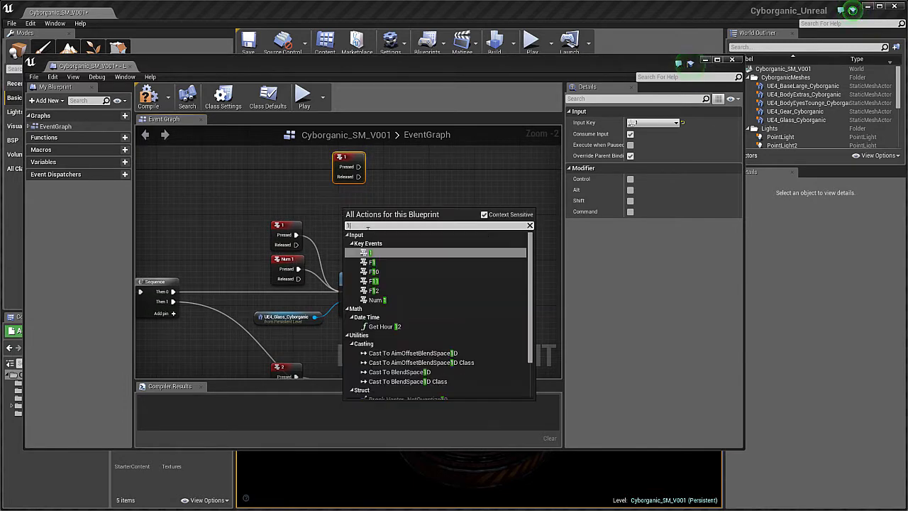
left_click(384, 301)
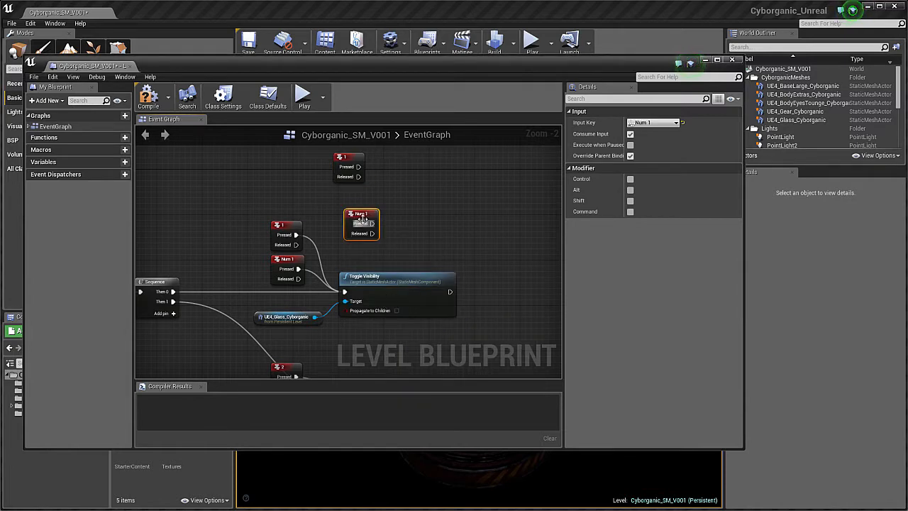
left_click_drag(362, 215, 355, 193)
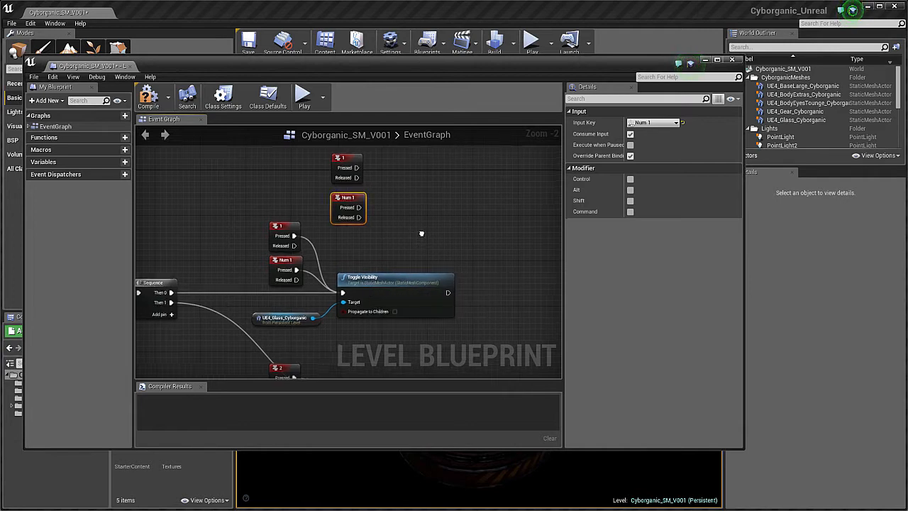
right_click_drag(420, 233, 359, 262)
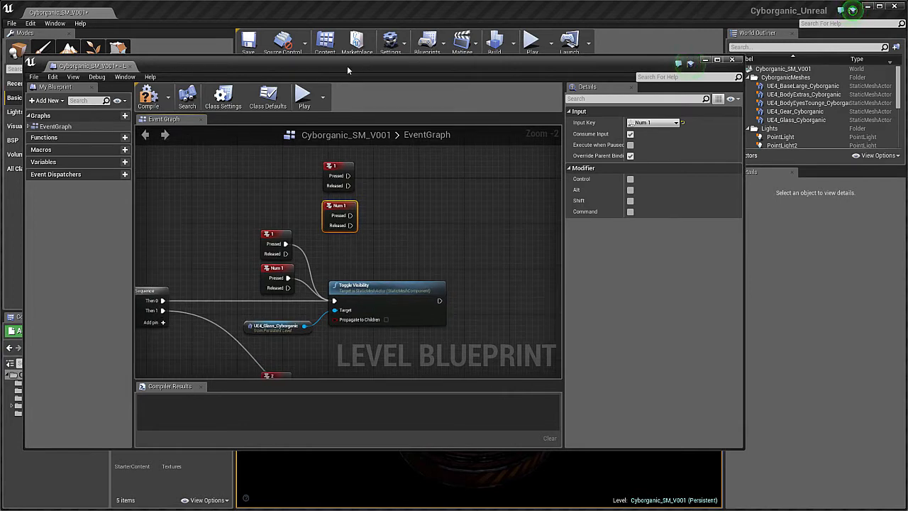
Move the blueprint window aside and show the contents of the Meshes folder in the Content Browser
left_click_drag(347, 67, 386, 81)
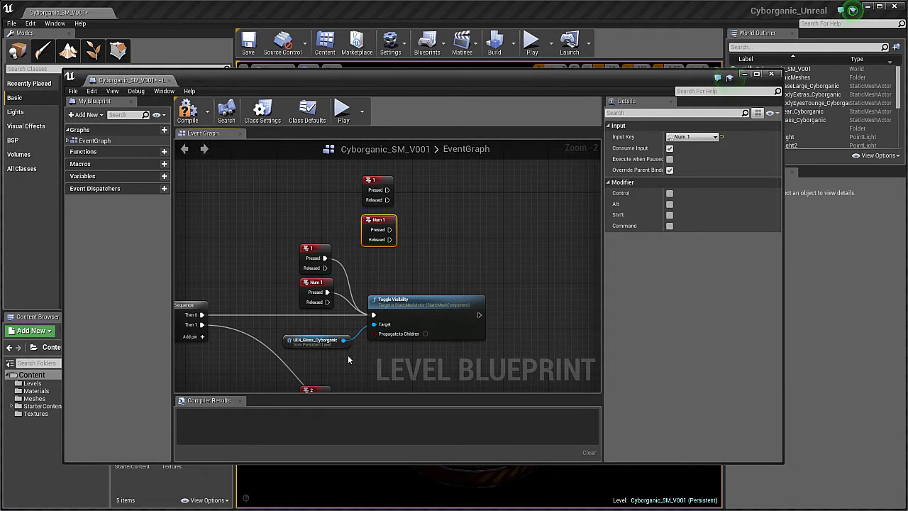
left_click(313, 342)
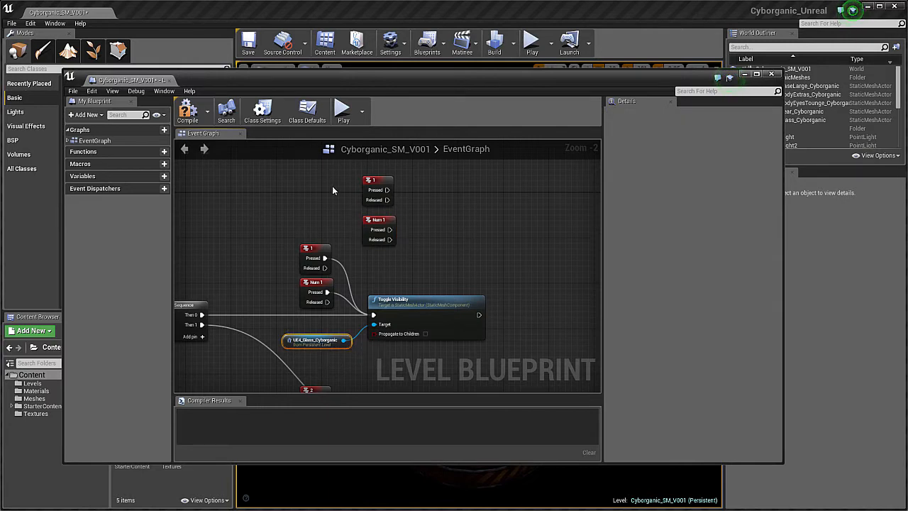
left_click_drag(341, 80, 464, 91)
left_click(35, 398)
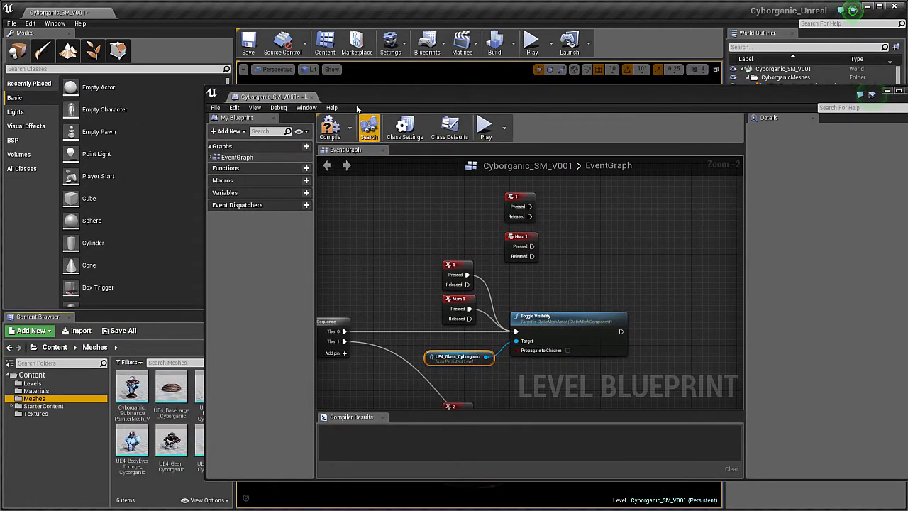
left_click_drag(358, 107, 405, 100)
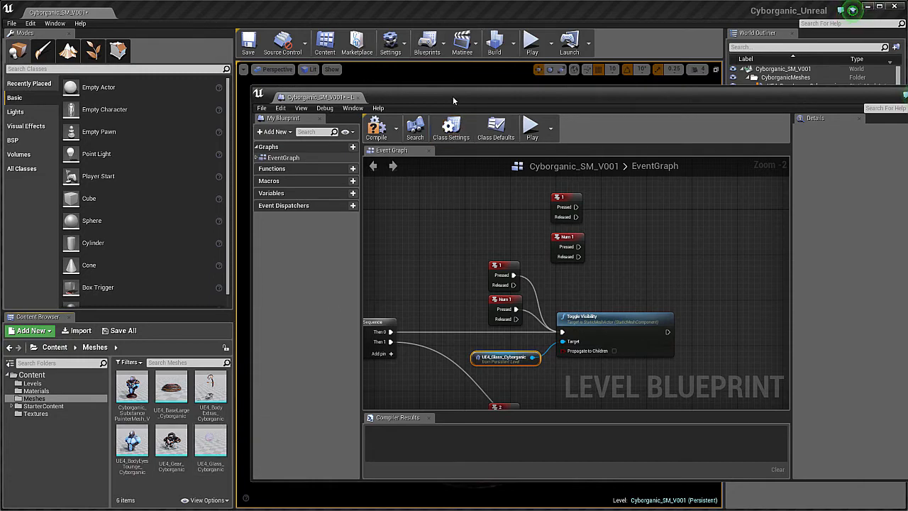
Lower the blueprint window to uncover the viewport, select the UE4_BodyEyesTounge_Cyborganic mesh there and view it from different angles
left_click_drag(453, 96, 338, 357)
left_click_drag(362, 294, 285, 382)
right_click_drag(545, 247, 538, 251)
left_click(545, 247)
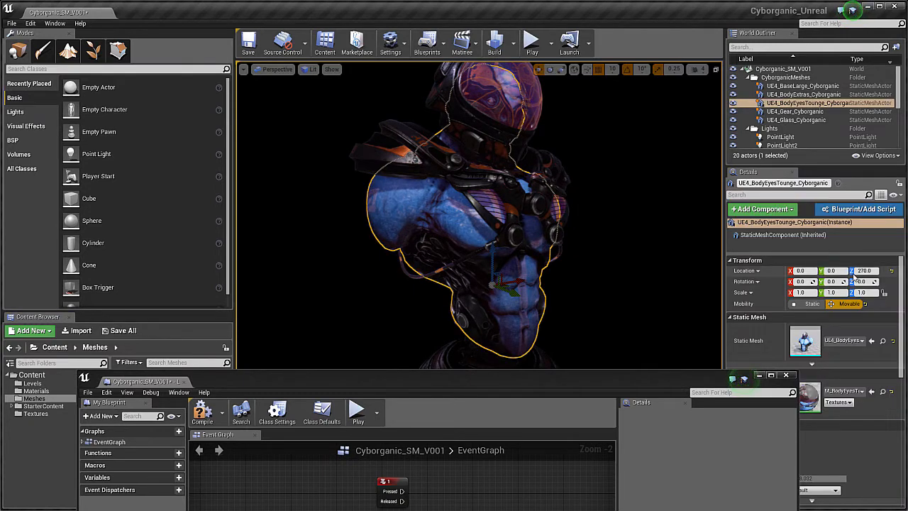
right_click_drag(638, 294, 672, 279)
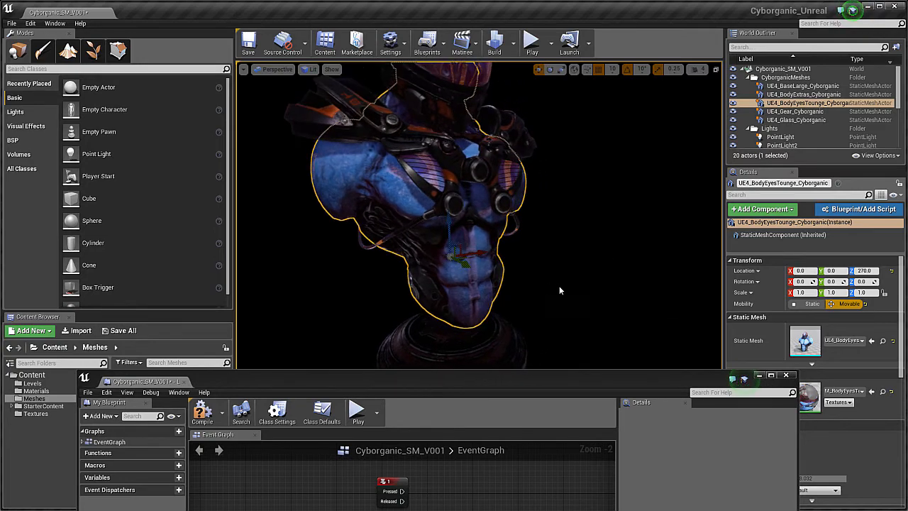
right_click_drag(559, 290, 563, 266)
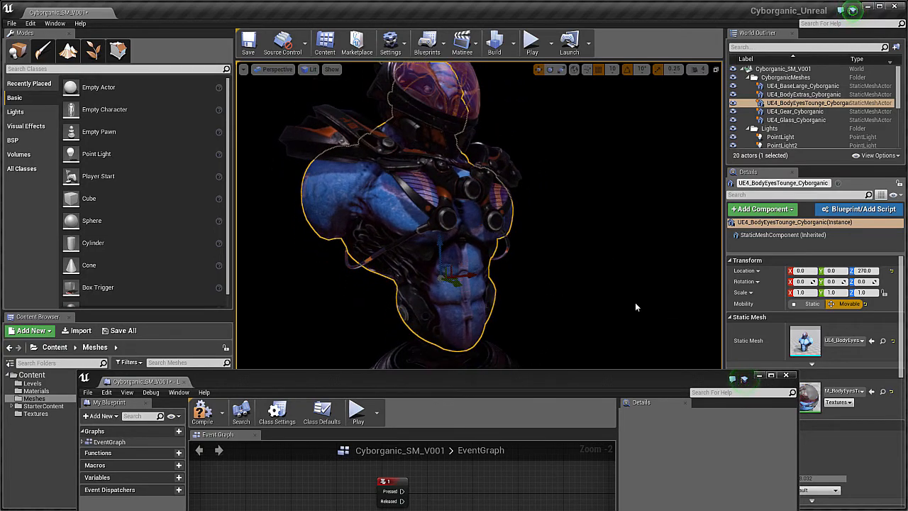
Raise the blueprint window below the viewport and select the glass, gear and finally the UE4_BodyEyesTounge_Cyborganic actor in the World Outliner
left_click_drag(561, 374, 518, 221)
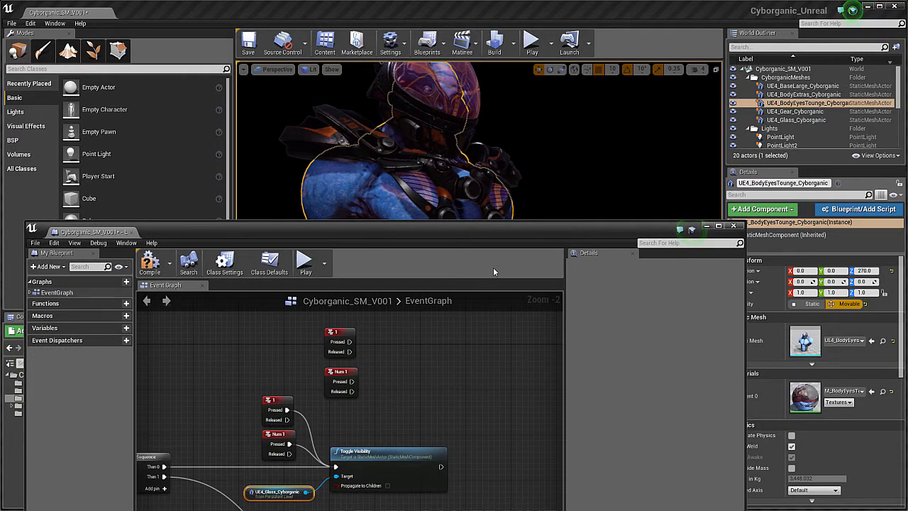
mouse_move(488, 234)
left_mouse_down()
mouse_move(493, 193)
mouse_move(543, 151)
mouse_move(483, 244)
mouse_move(476, 291)
mouse_move(483, 228)
left_mouse_up()
left_click(790, 120)
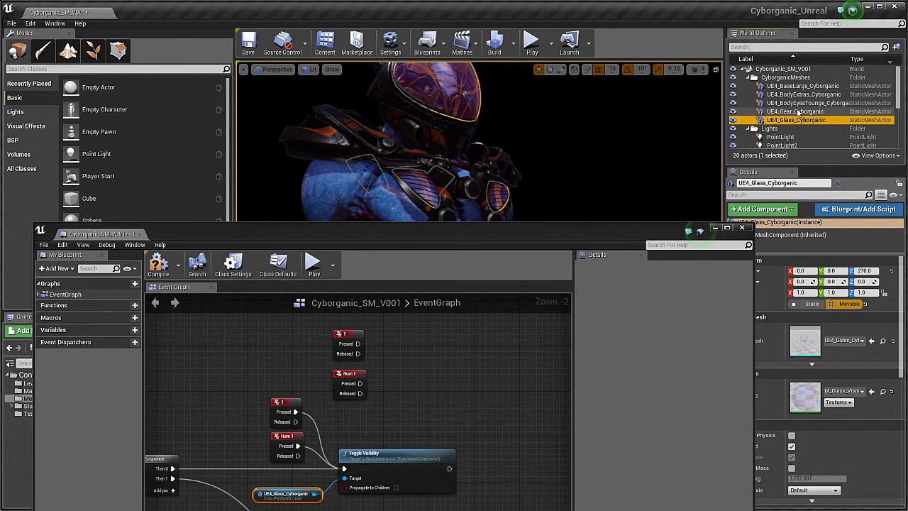
left_click(796, 112)
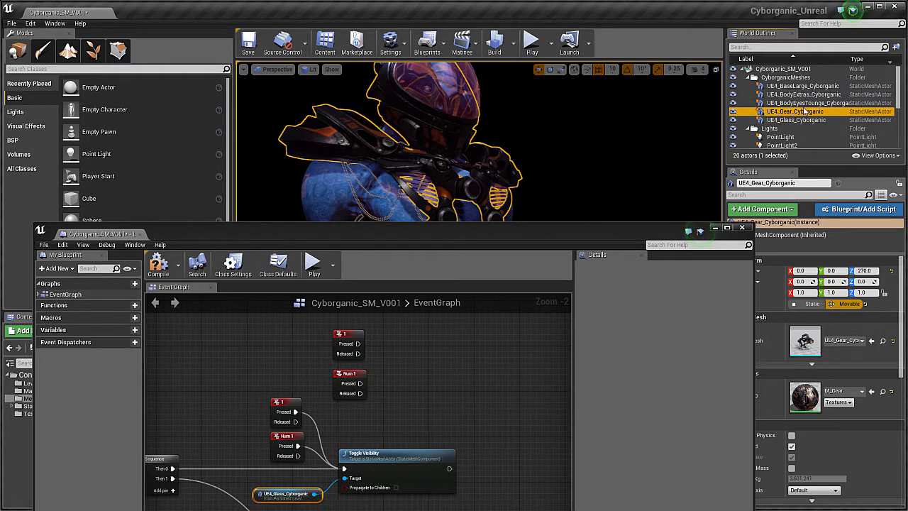
left_click(802, 103)
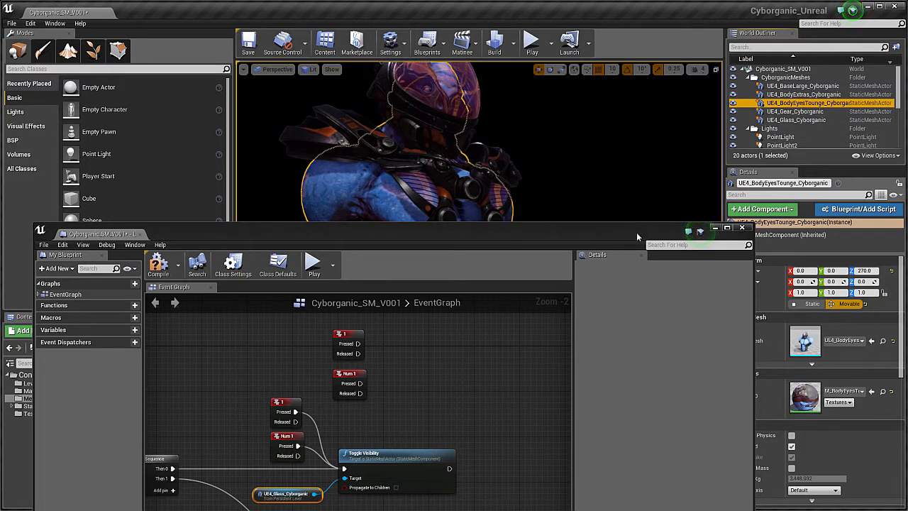
Create a reference to the selected UE4_BodyEyesTounge_Cyborganic actor in the event graph and place it below the new Num 1 event
left_click_drag(795, 103, 463, 357)
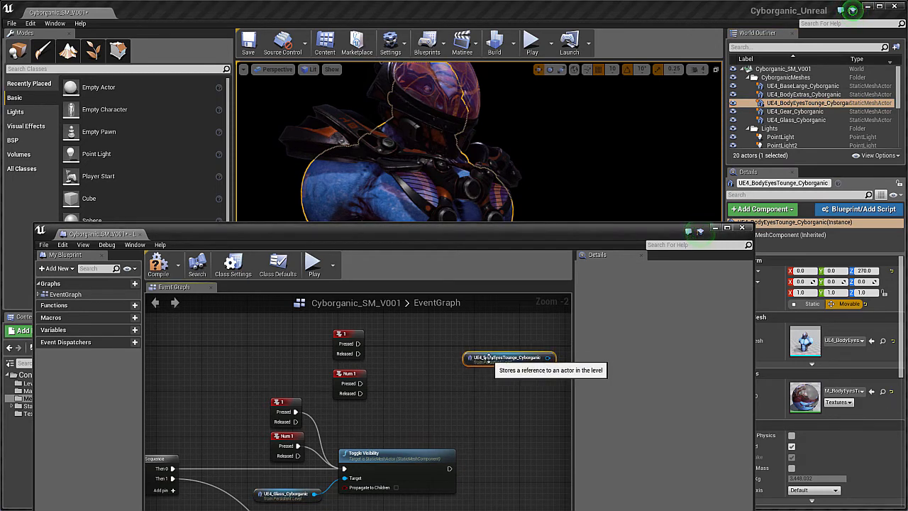
key("Delete")
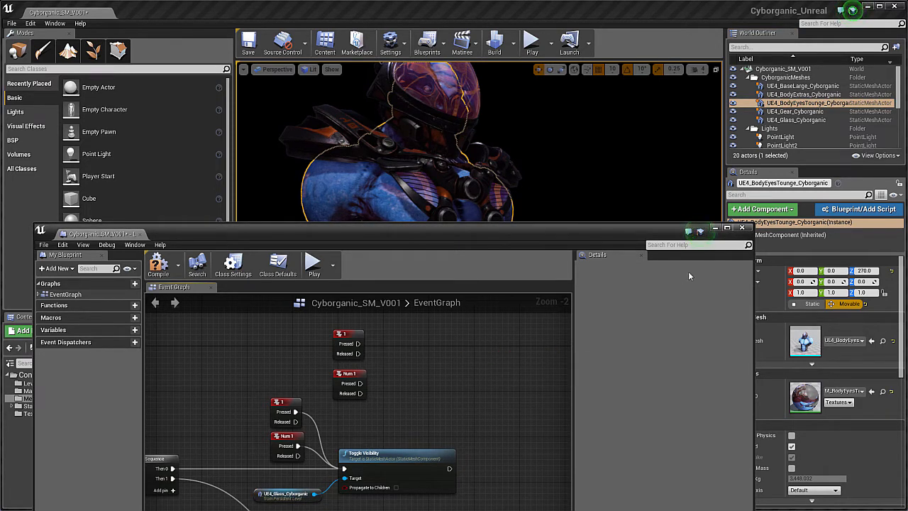
right_click(440, 362)
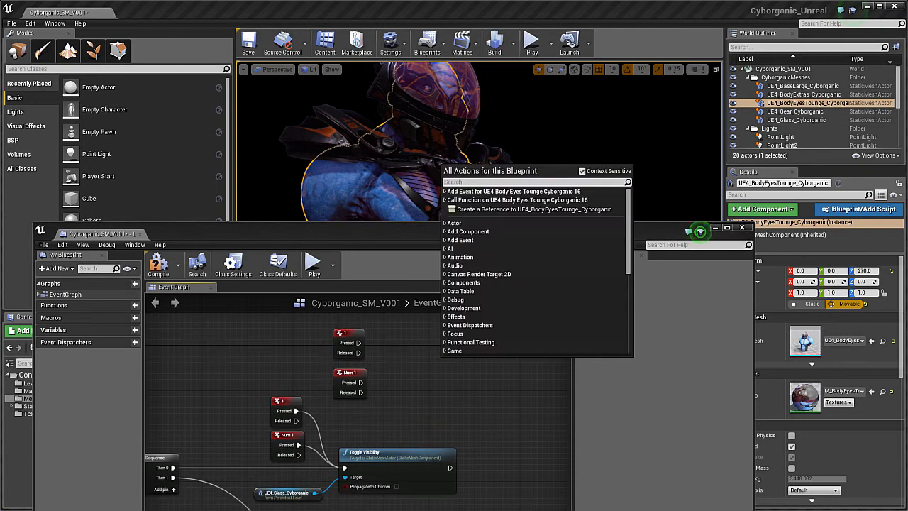
left_click(509, 209)
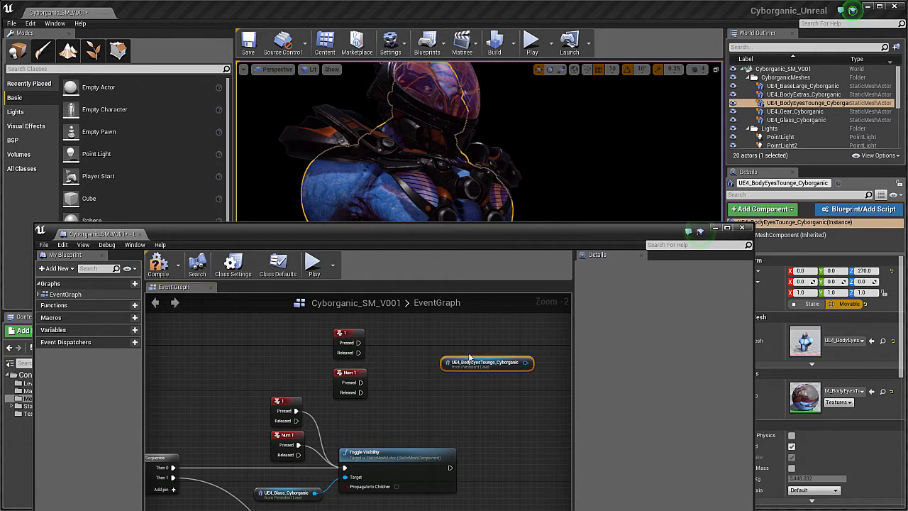
right_click_drag(436, 407, 437, 372)
left_click_drag(466, 331, 359, 394)
right_click_drag(420, 343, 382, 365)
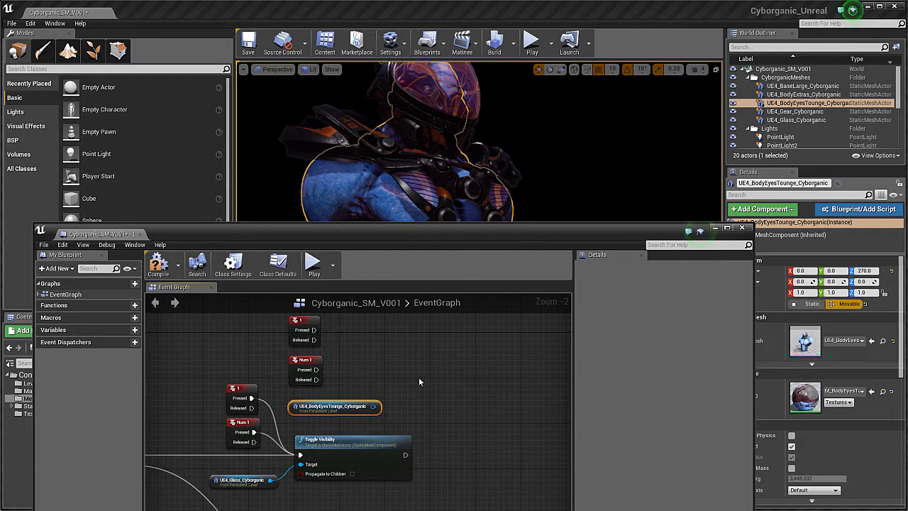
Find "toggle" among the graph actions with Context Sensitive off, add a Toggle Visibility node and place it beside the new 1 event
right_click(413, 336)
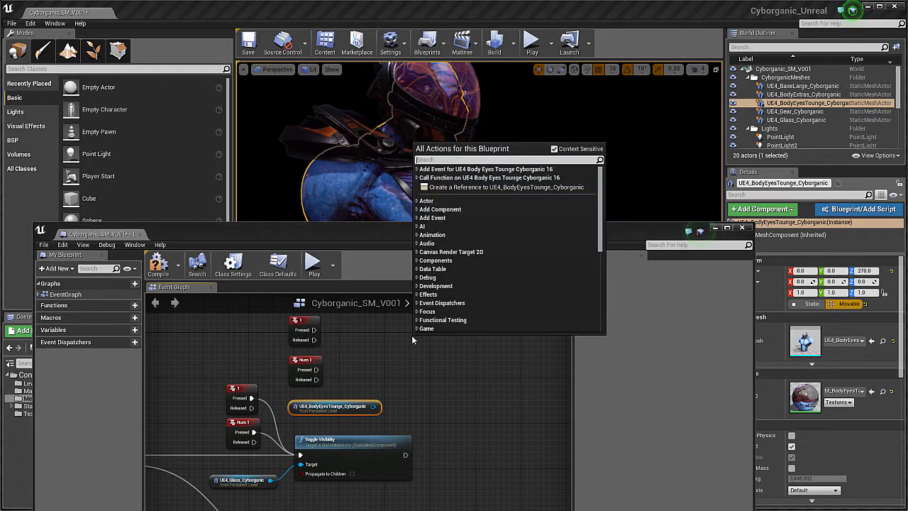
type("toggle")
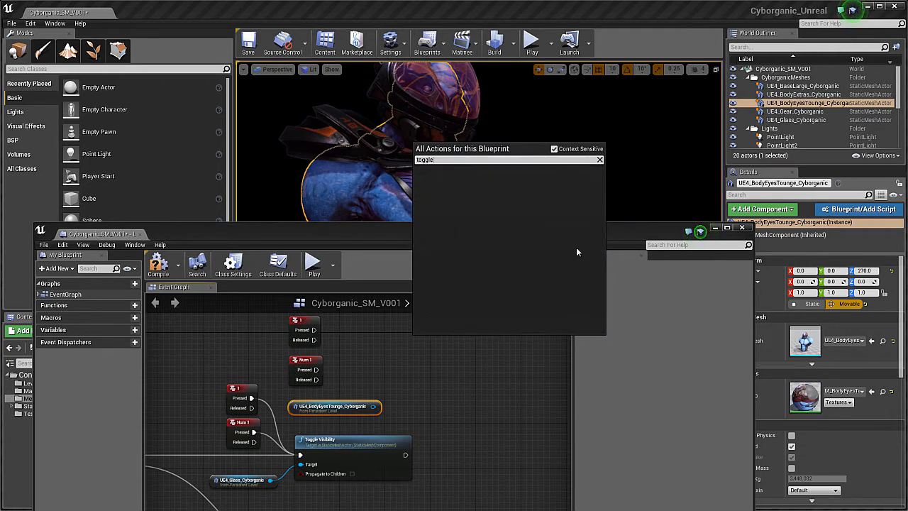
left_click(555, 149)
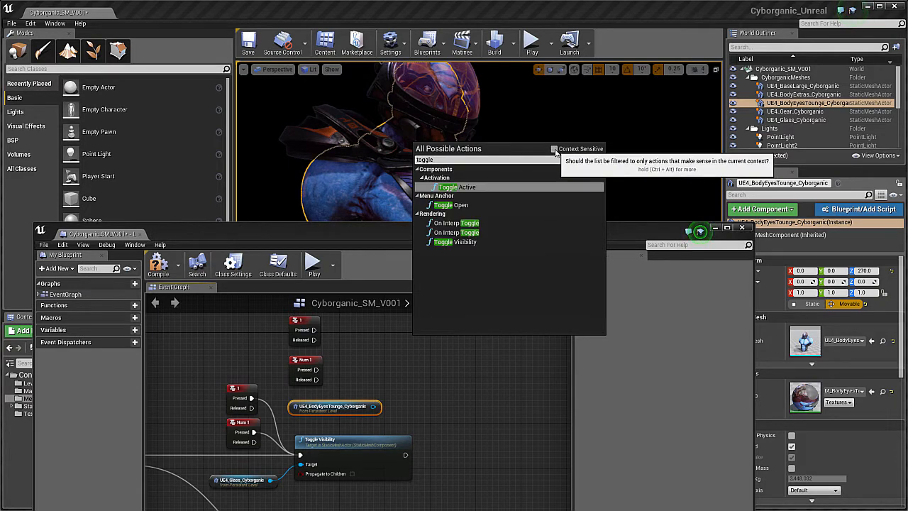
left_click(451, 245)
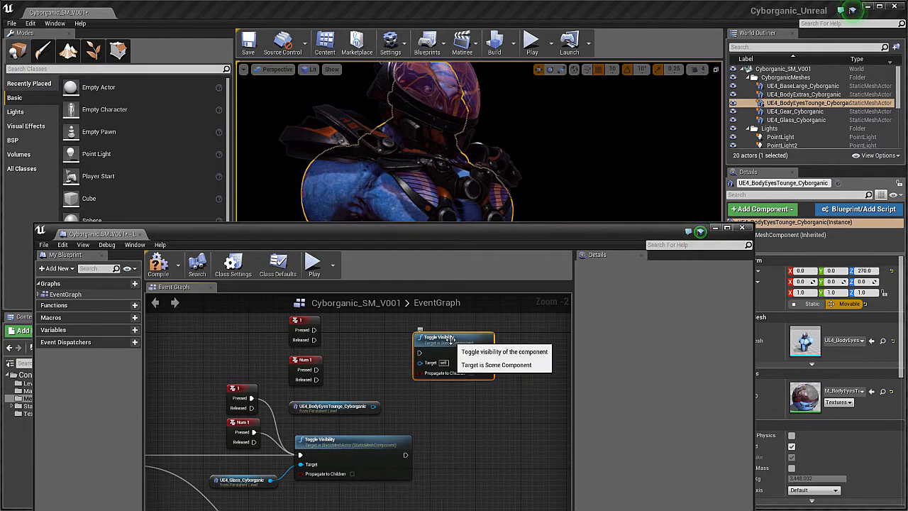
left_click_drag(450, 334, 385, 328)
right_click_drag(452, 349, 427, 390)
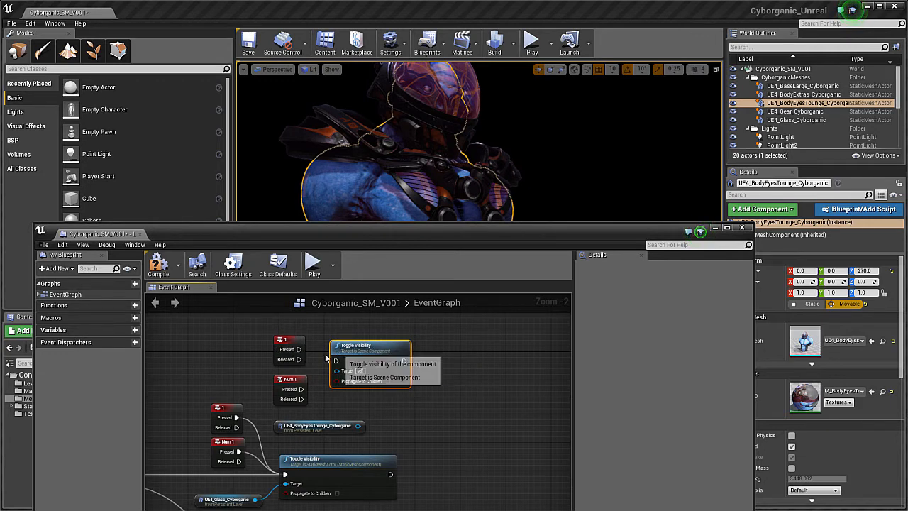
Connect the new 1 event's Pressed output and the body reference to the new Toggle Visibility node's execution and Target inputs, spacing the nodes apart
right_click_drag(313, 329, 299, 317)
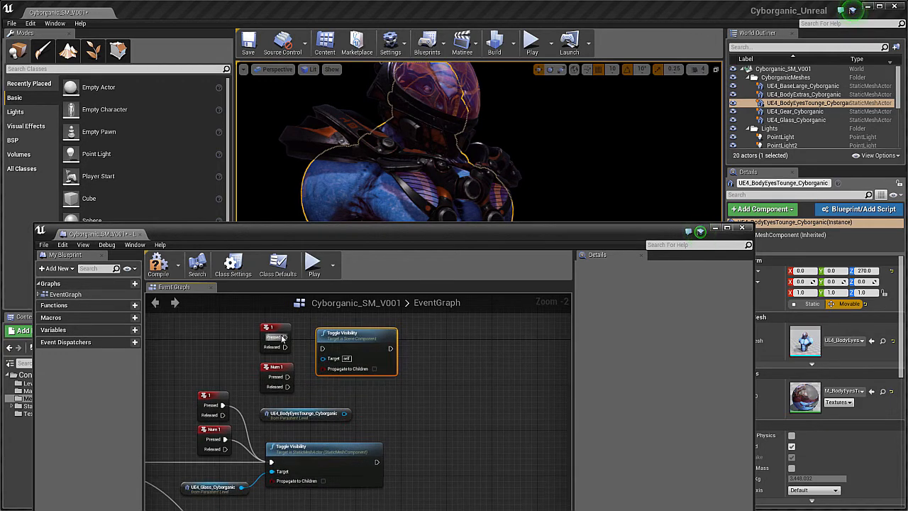
left_click_drag(284, 337, 323, 349)
right_click_drag(437, 394, 467, 389)
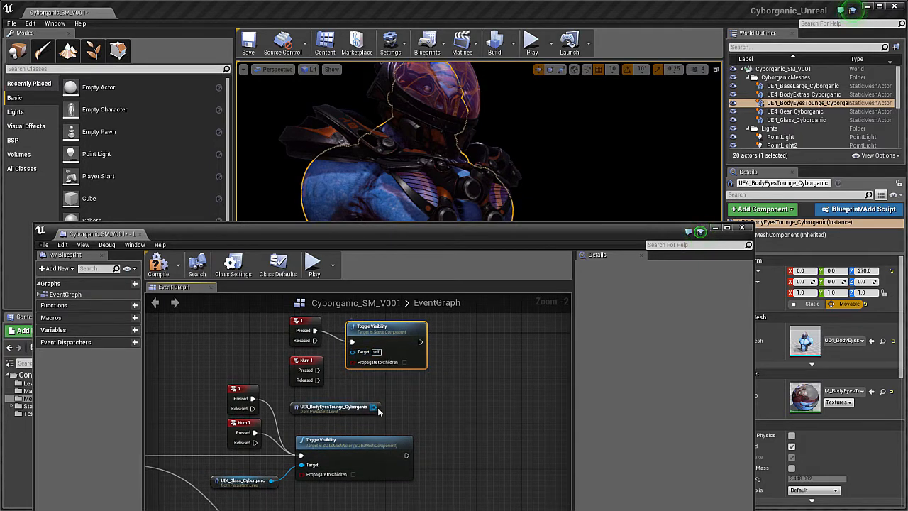
left_click_drag(372, 406, 457, 328)
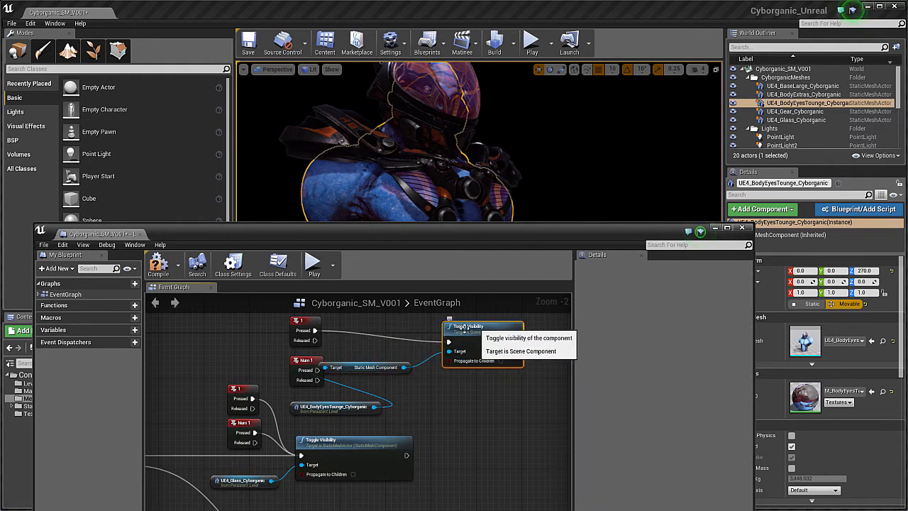
left_click_drag(366, 365, 387, 376)
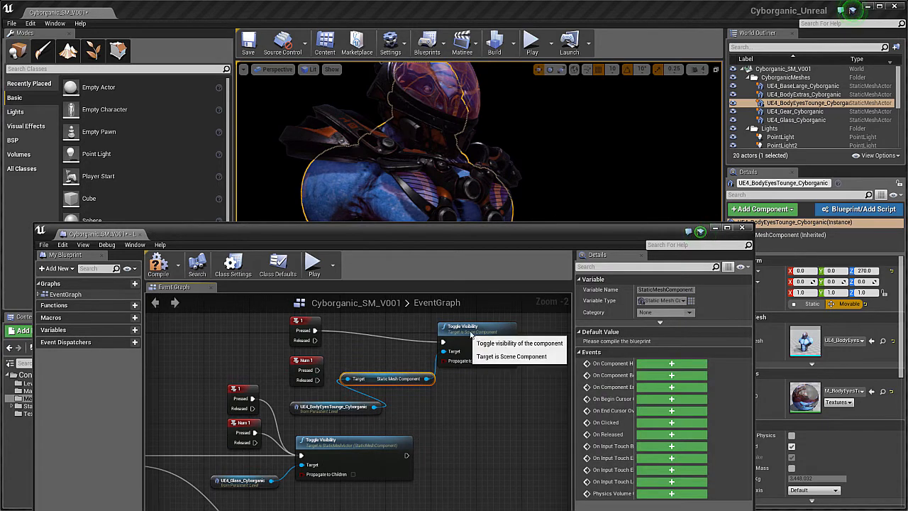
left_click_drag(467, 333, 485, 332)
left_click_drag(397, 378, 420, 378)
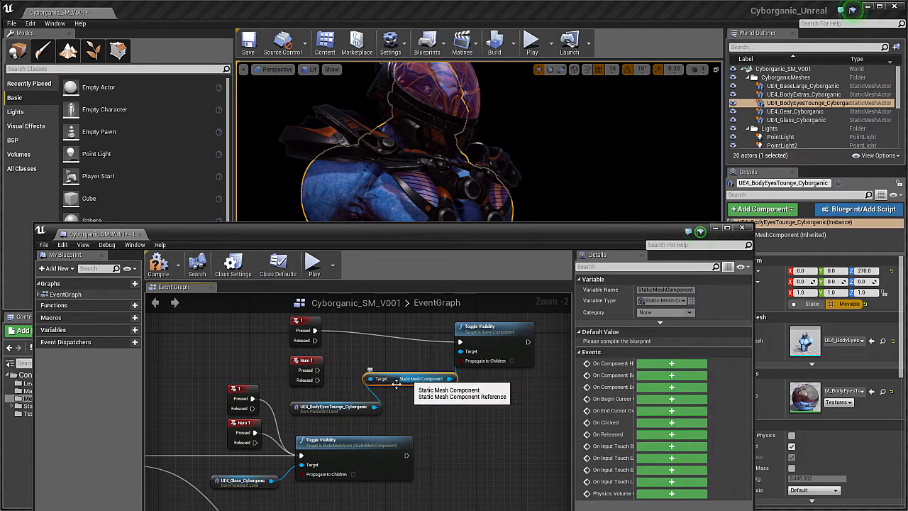
Connect the new Num 1 event's Pressed output to the execution input of the new Toggle Visibility node
right_click_drag(447, 410, 436, 415)
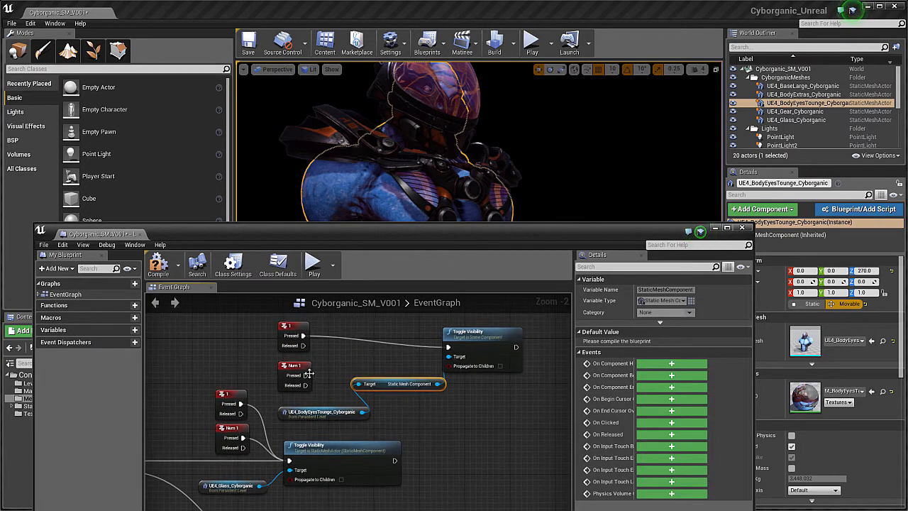
left_click_drag(305, 375, 449, 350)
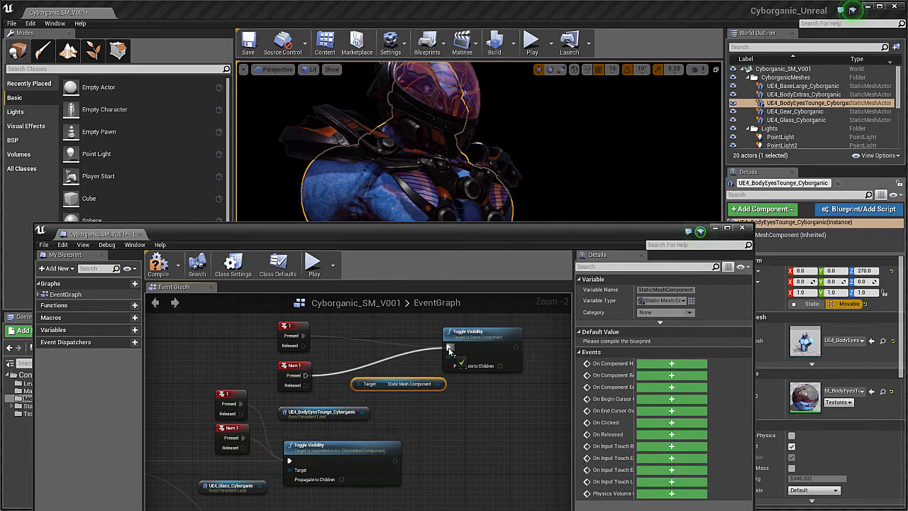
left_click_drag(449, 350, 450, 350)
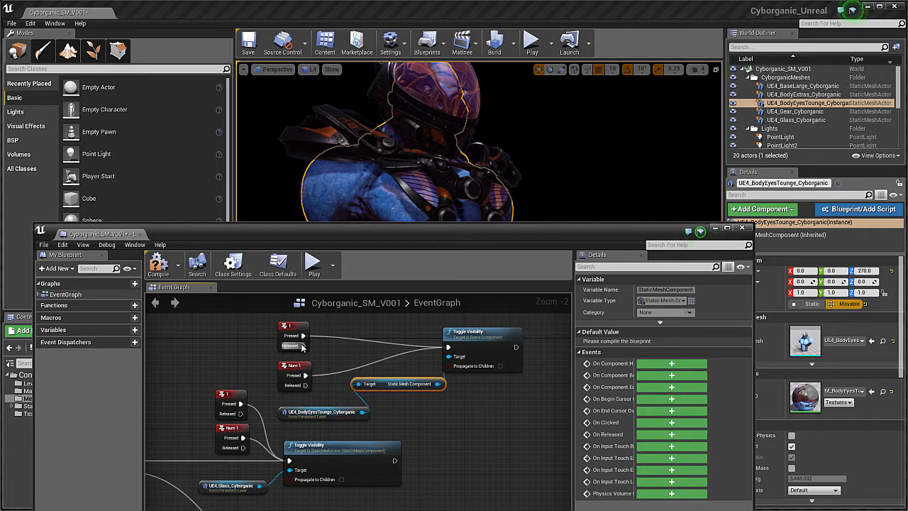
right_click_drag(345, 352, 332, 369)
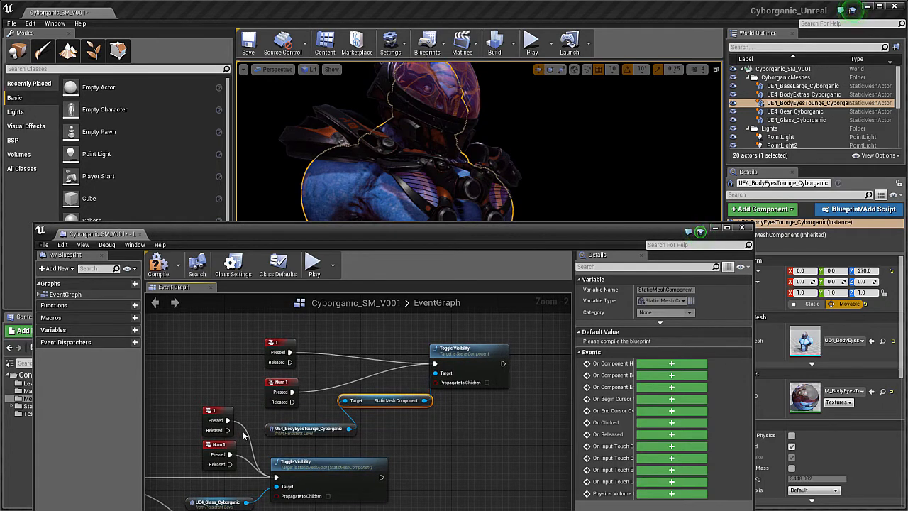
Delete the new 1 and Num 1 events and add a 6 key event in their place
left_click_drag(241, 319, 285, 387)
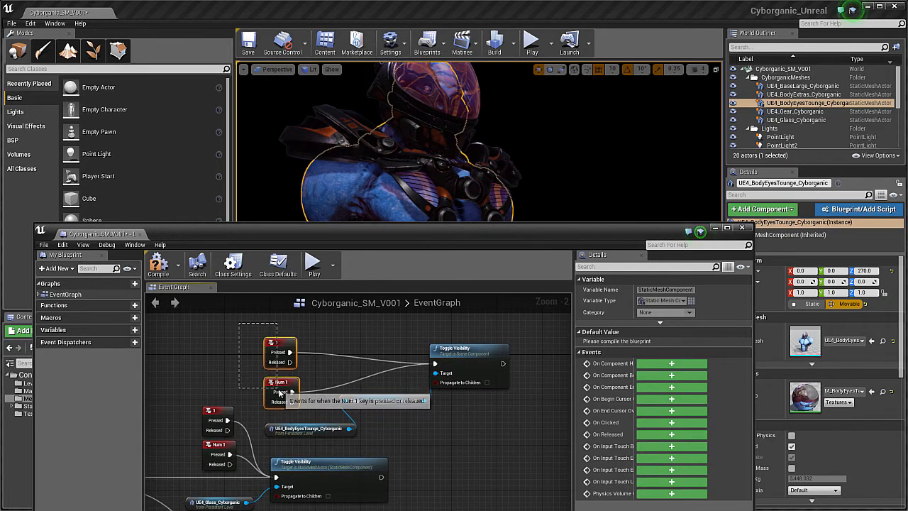
key("Delete")
right_click(275, 334)
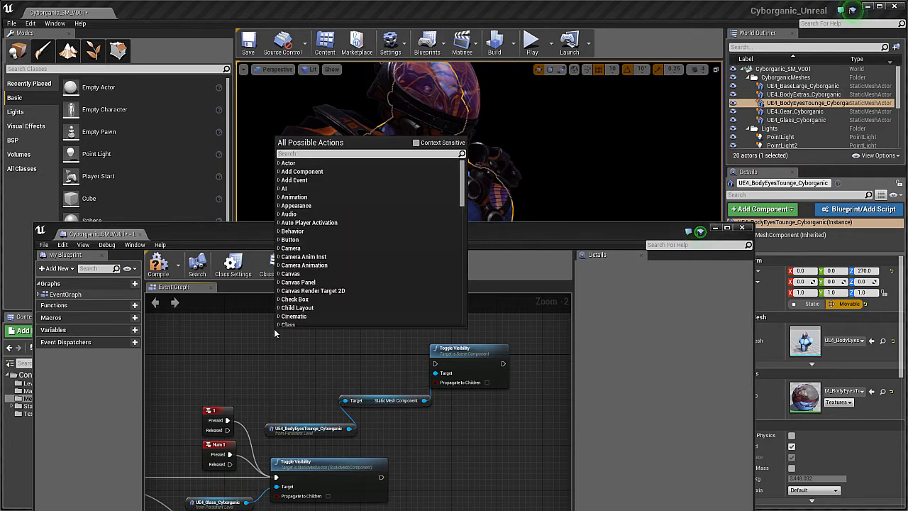
type("6")
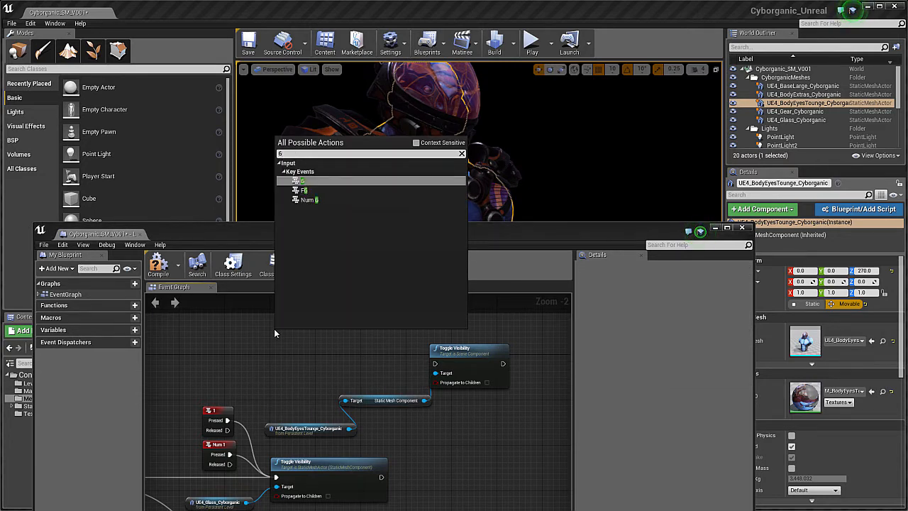
key("Return")
Add a Num 6 key event and move both 6 events upward, clear of the body reference, with Num 6 below 6
right_click(277, 385)
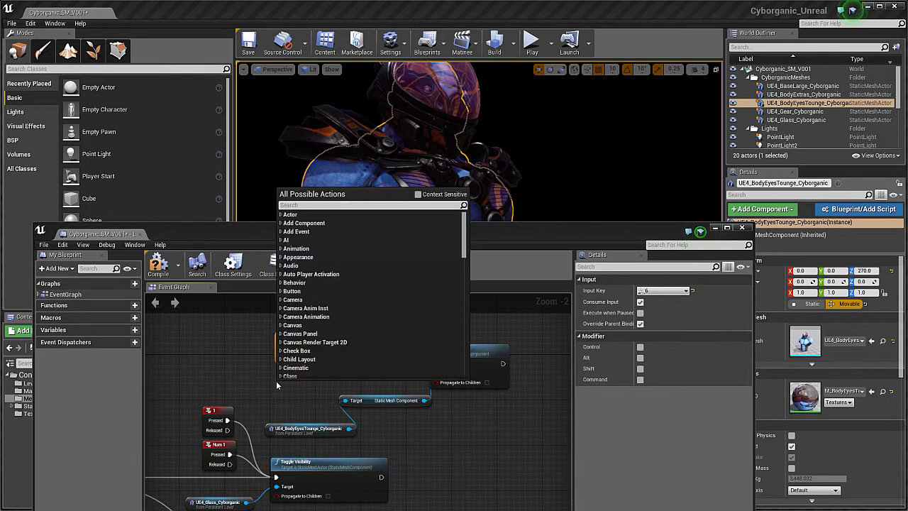
type("6")
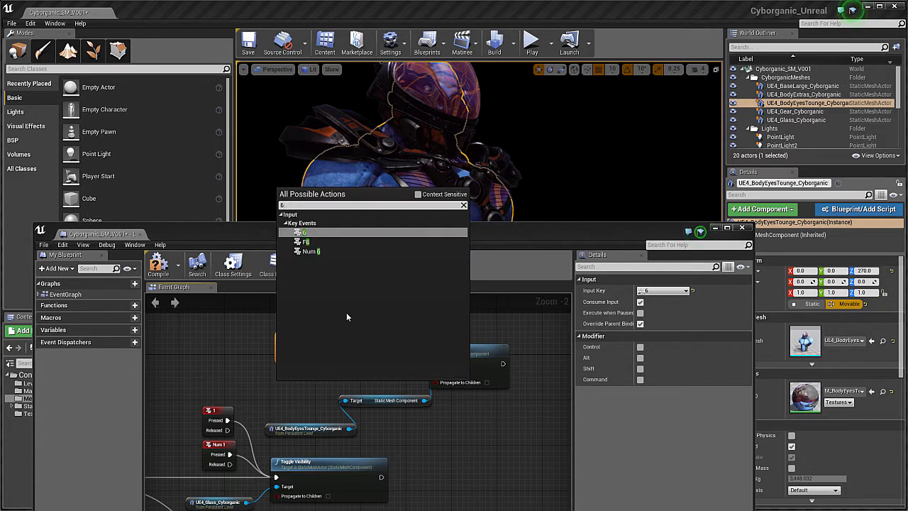
left_click(313, 252)
left_click_drag(290, 340, 317, 321)
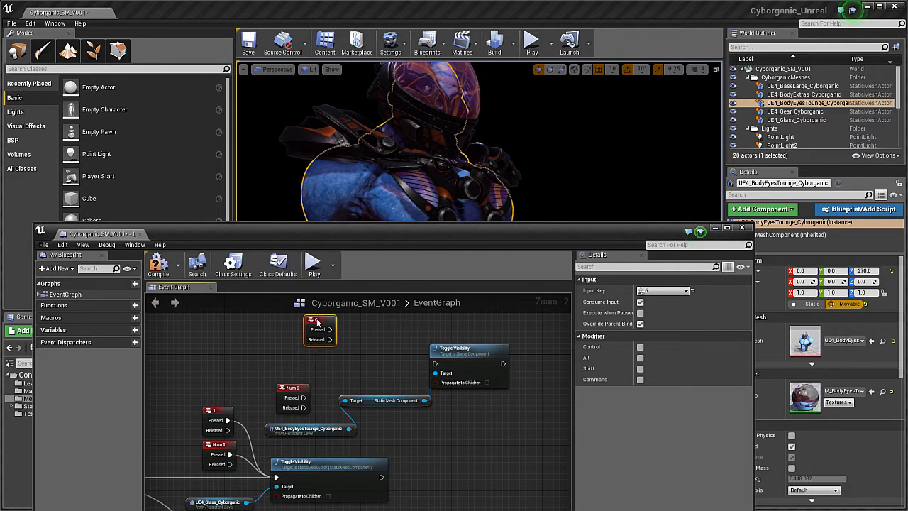
left_click_drag(295, 384, 323, 363)
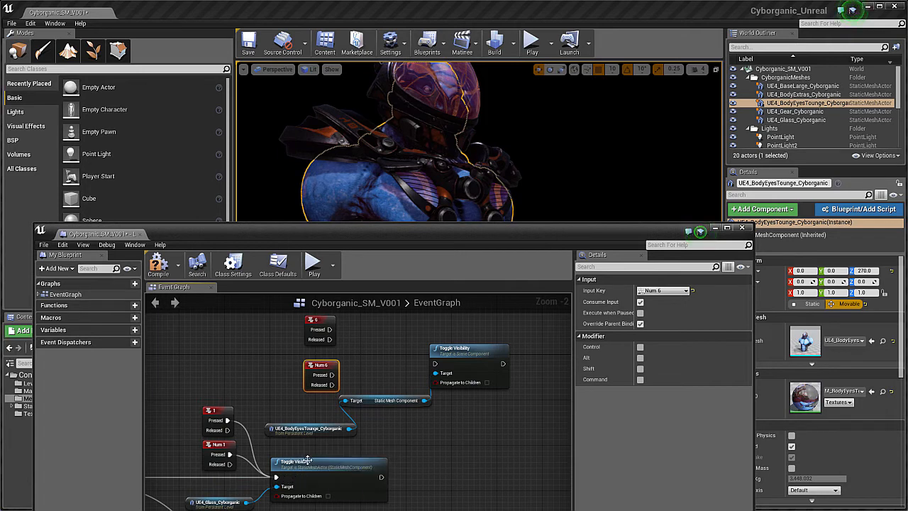
Connect the Pressed outputs of the 6 and Num 6 events to the upper Toggle Visibility node's execution input and align both events
left_click_drag(330, 329, 435, 364)
left_click_drag(331, 375, 435, 365)
left_click_drag(321, 319, 327, 319)
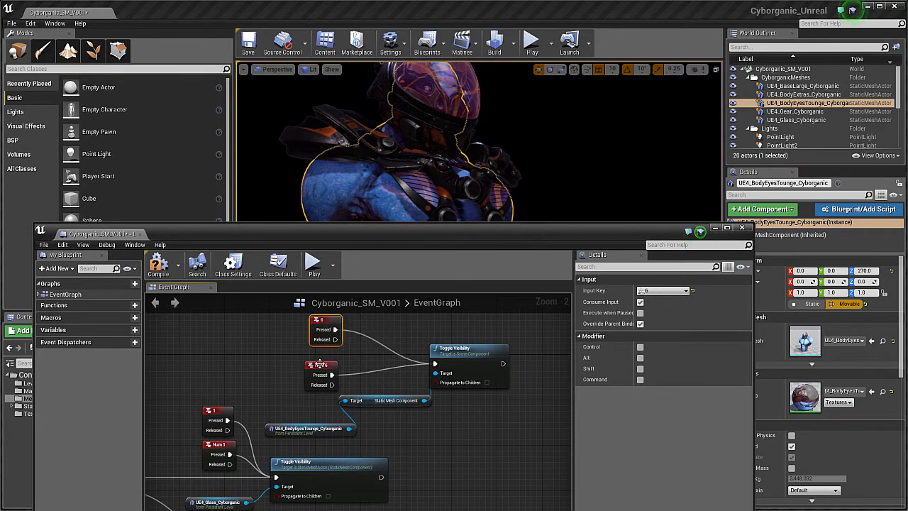
left_click_drag(321, 367, 327, 361)
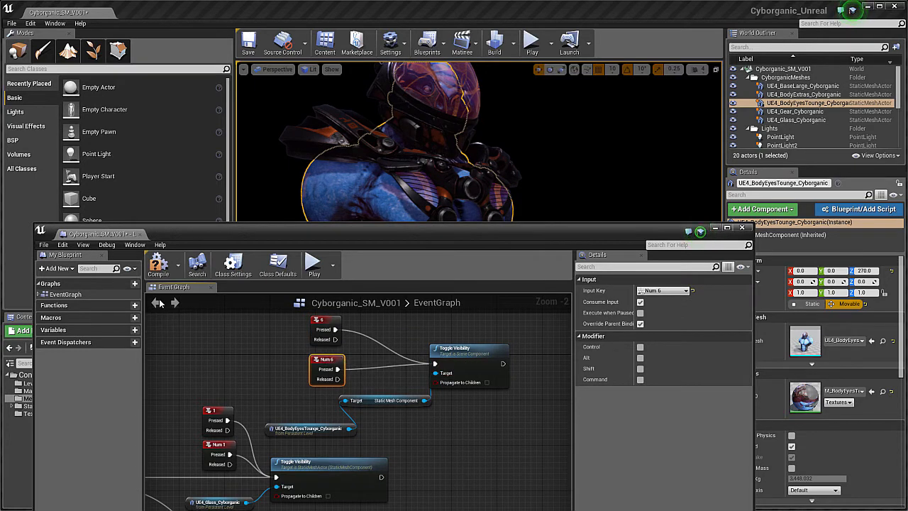
Compile and close the level blueprint, and play-test the level in the viewport before stopping the session
left_click(158, 264)
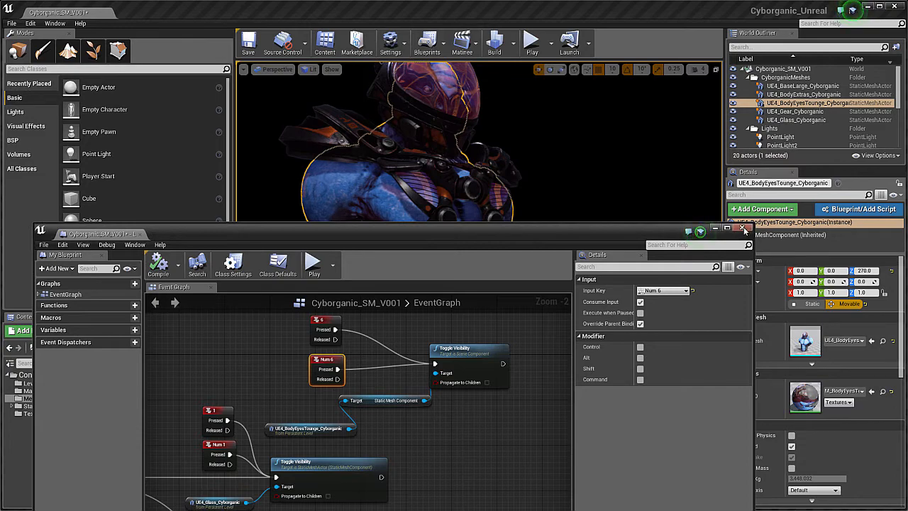
left_click(743, 229)
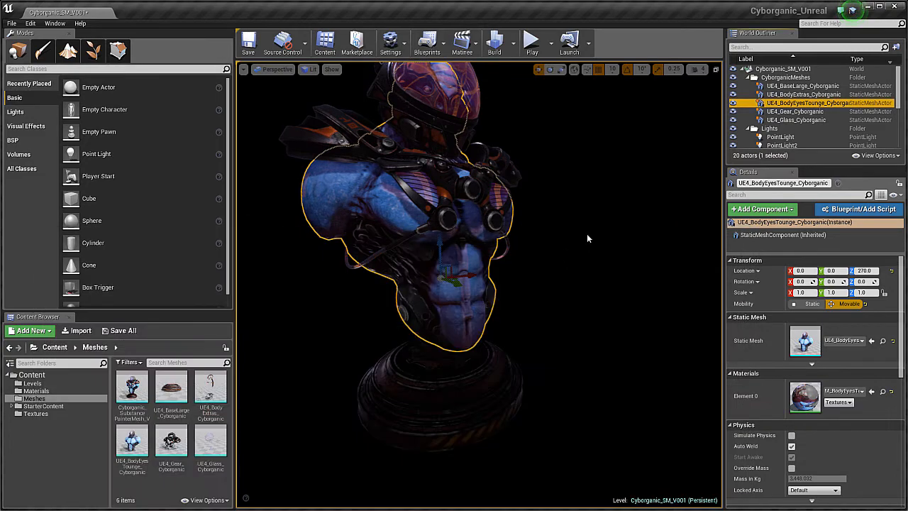
left_click(532, 41)
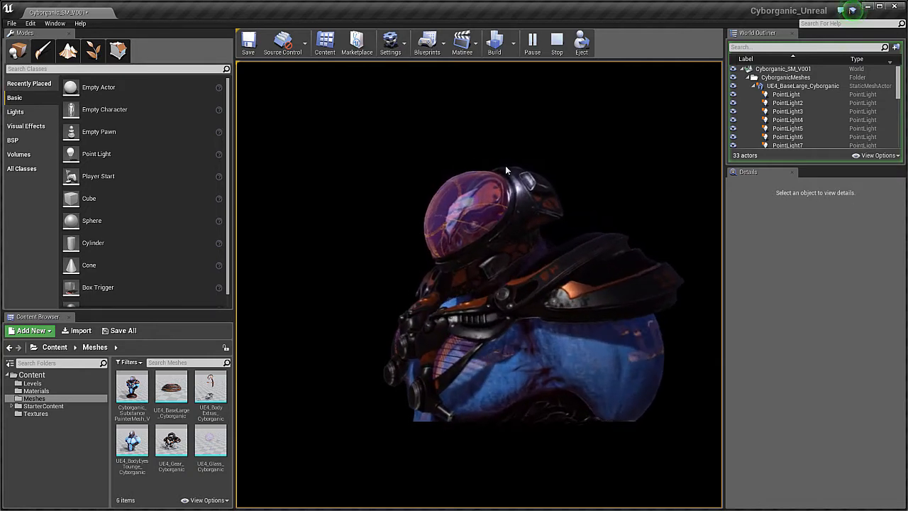
key("Escape")
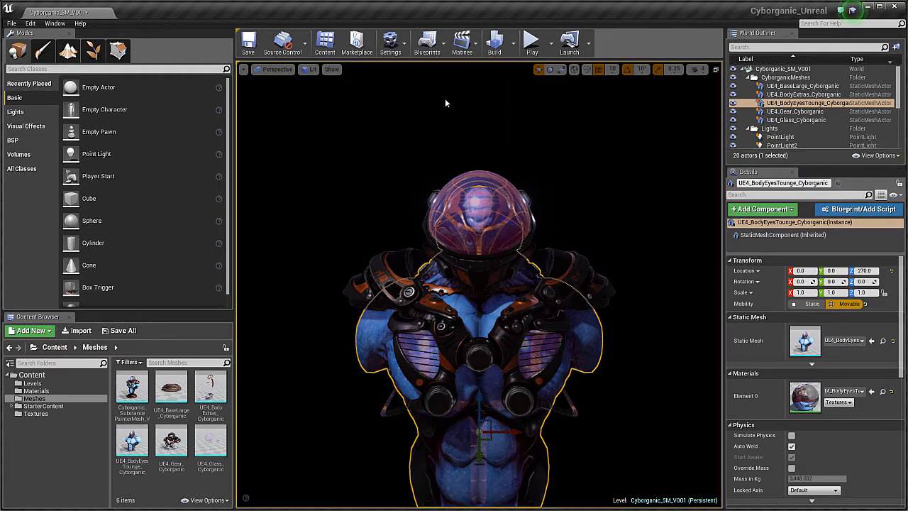
Reopen the level blueprint and shift the 6 toggle group away from the other nodes, lining up the body reference beside Static Mesh Component
left_click(443, 45)
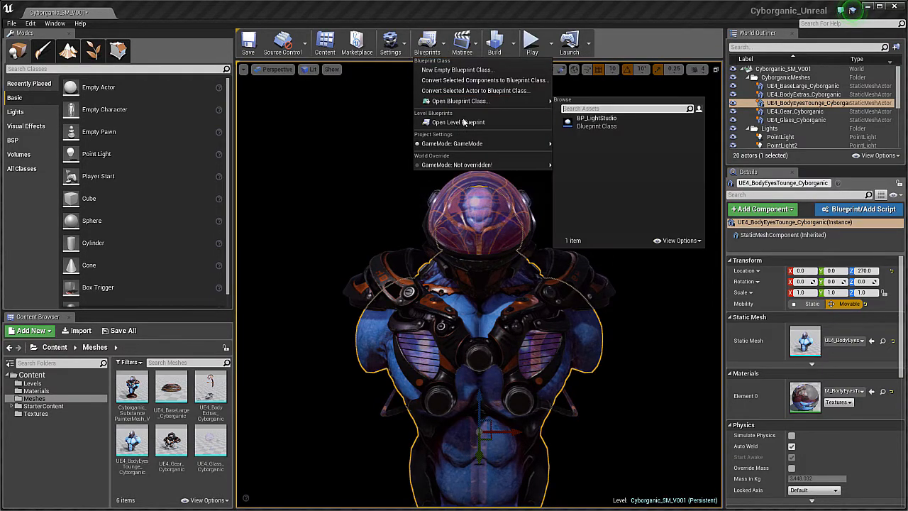
left_click(474, 124)
left_click_drag(469, 232, 484, 73)
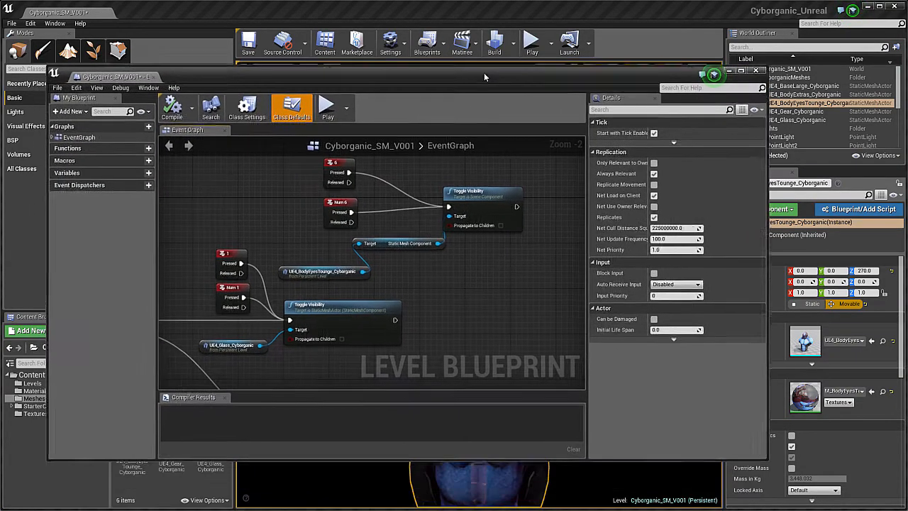
right_click_drag(457, 261, 405, 244)
scroll(489, 262, "down", 2)
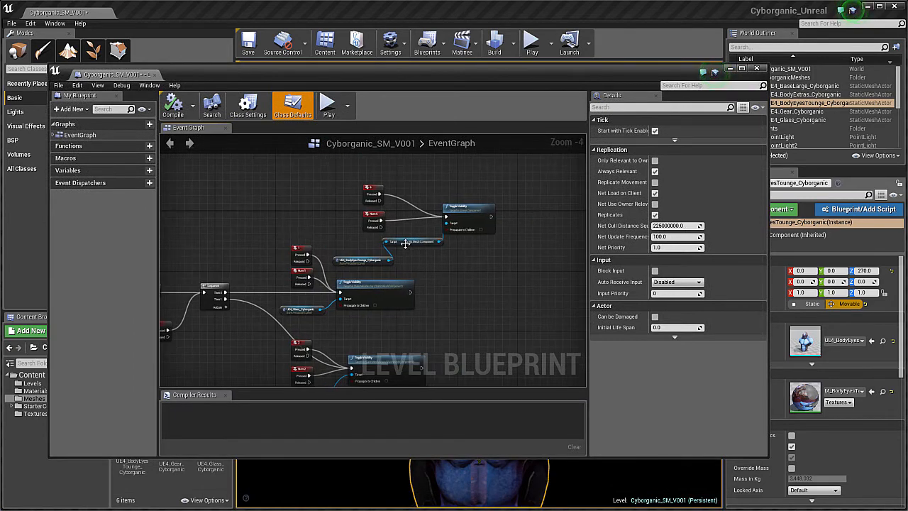
left_click_drag(357, 173, 471, 243)
left_click_drag(468, 210, 514, 221)
left_click_drag(376, 262, 396, 257)
Move the blueprint window clear of the viewport, play-test the mesh visibility toggles and stop the session
right_click_drag(289, 216, 366, 189)
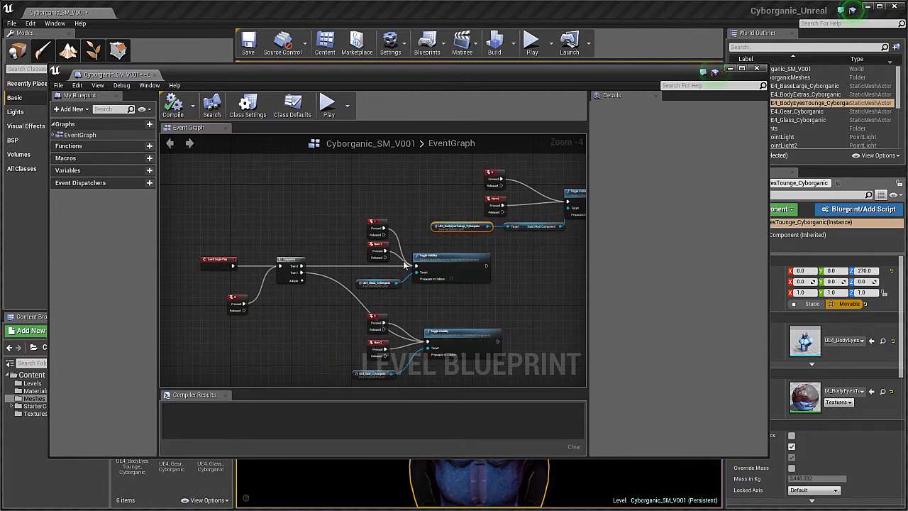
right_click_drag(315, 285, 261, 292)
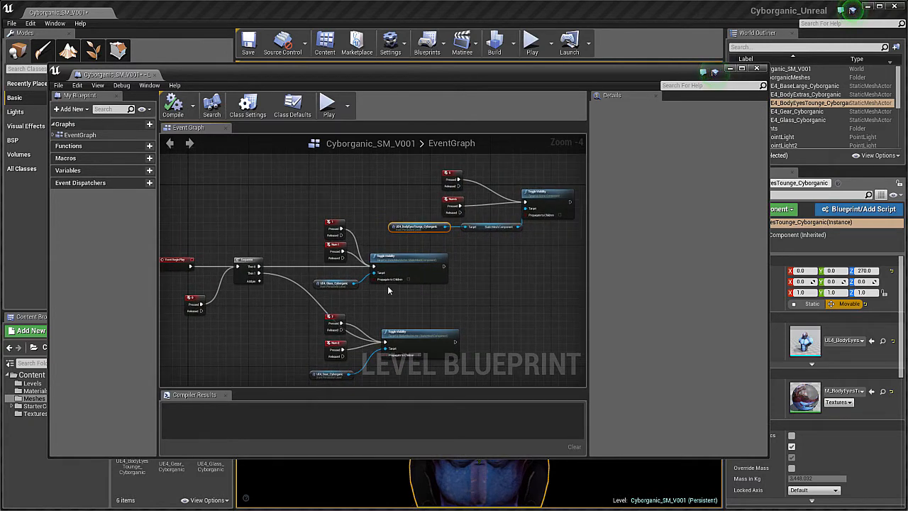
left_click_drag(344, 74, 334, 454)
left_click(533, 42)
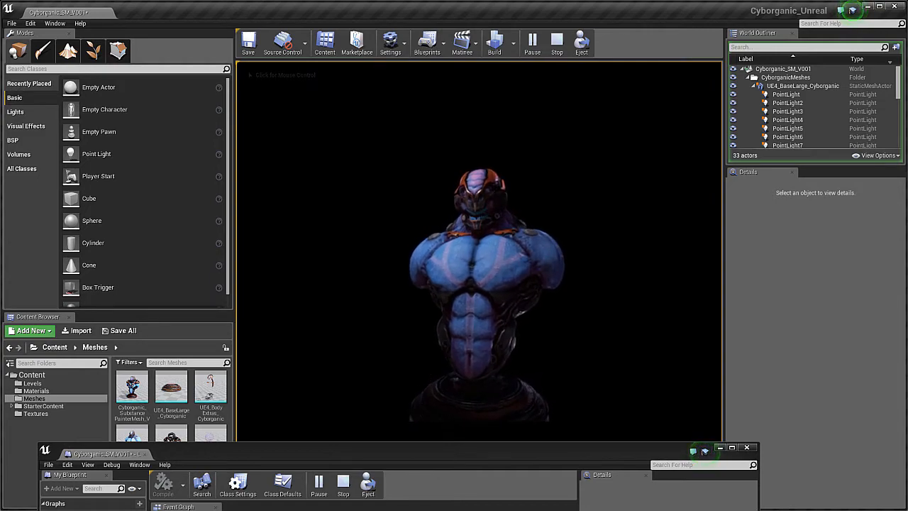
key("Escape")
Bring the blueprint window back over the editor and examine how Event Begin Play, the 0 event, Sequence and the toggle groups are wired
left_click_drag(422, 450, 427, 105)
right_click_drag(260, 240, 312, 220)
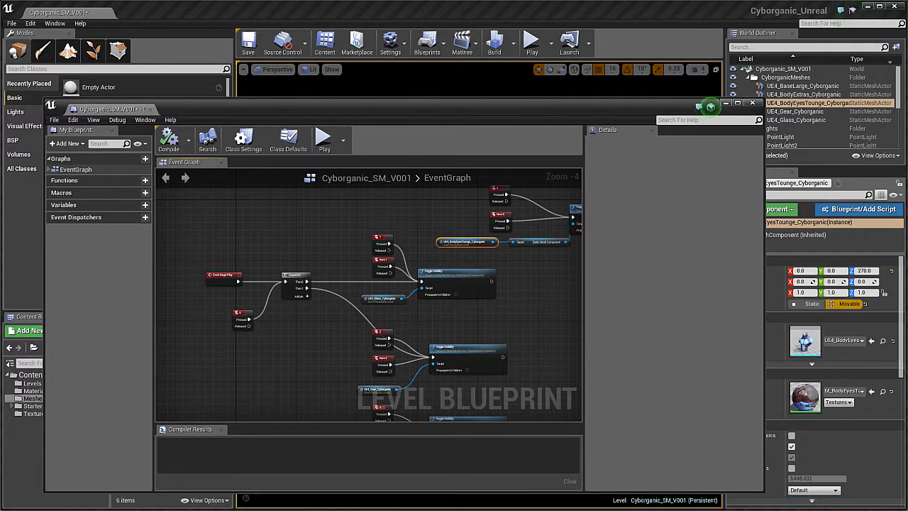
right_click_drag(501, 303, 459, 321)
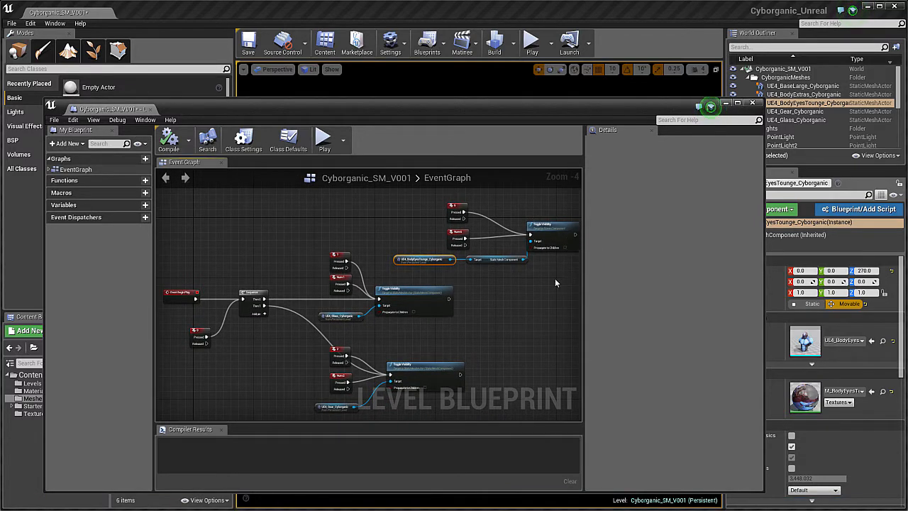
right_click_drag(545, 229, 482, 234)
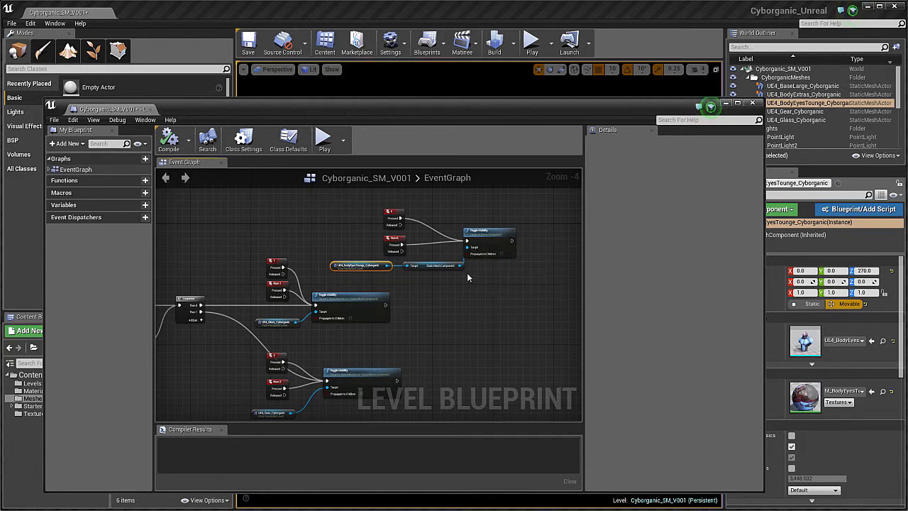
right_click_drag(467, 282, 499, 276)
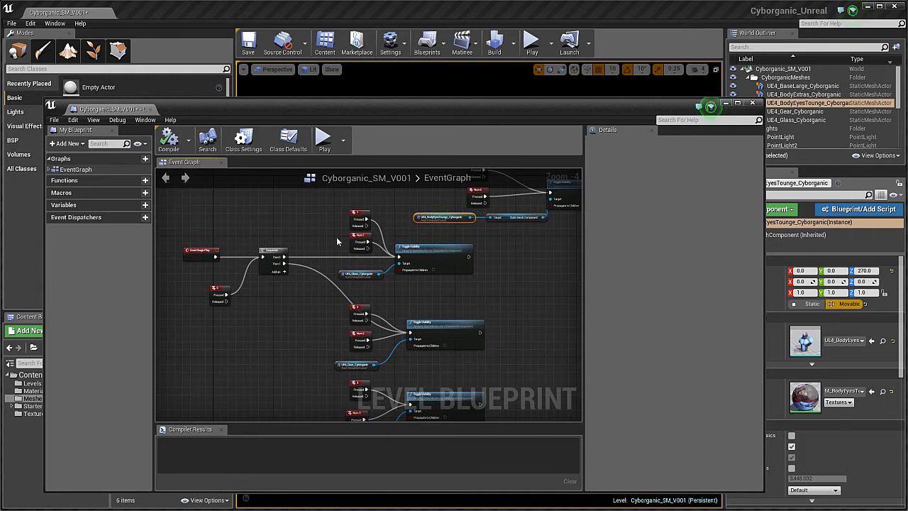
mouse_move(453, 321)
right_mouse_down()
mouse_move(450, 329)
mouse_move(433, 308)
mouse_move(437, 315)
right_mouse_up()
scroll(435, 322, "up", 1)
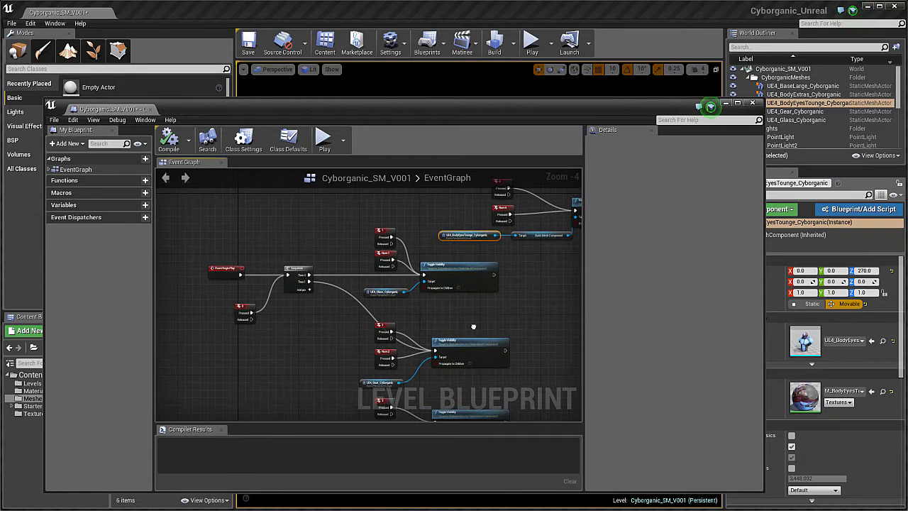
right_click_drag(404, 297, 465, 305)
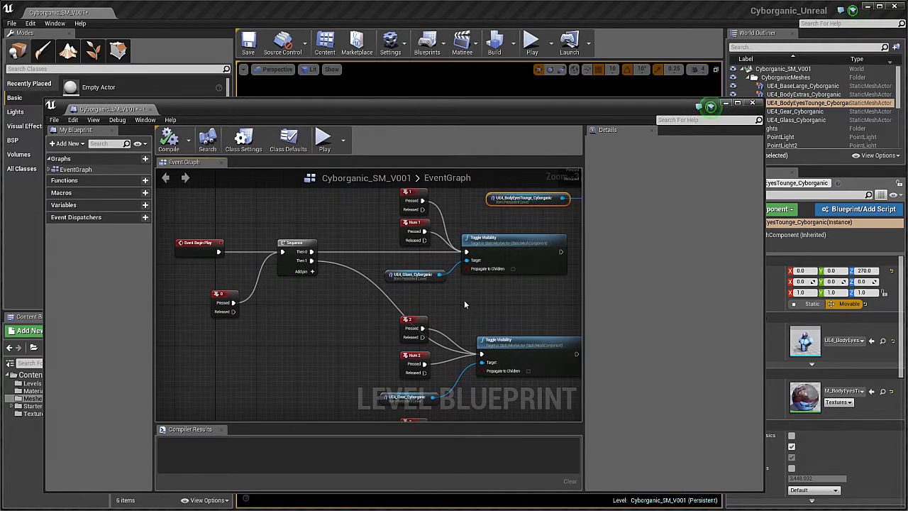
scroll(343, 325, "down", 1)
scroll(343, 325, "up", 1)
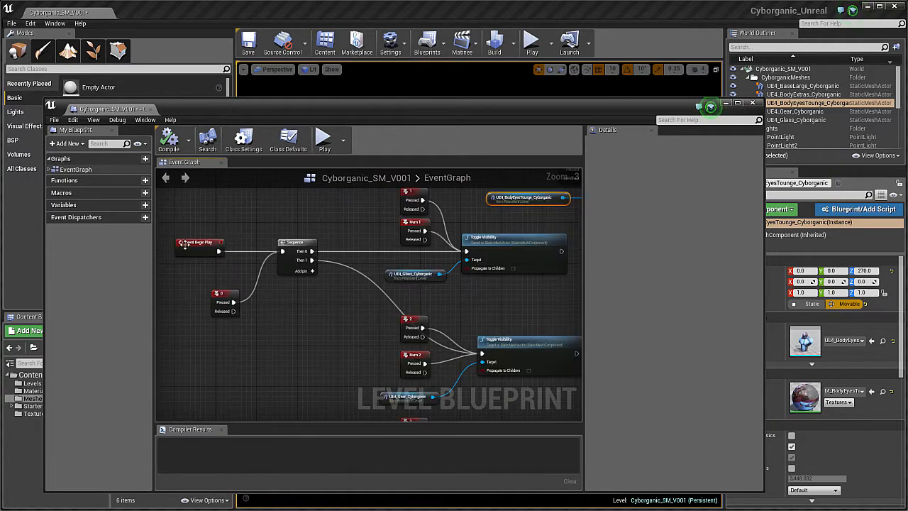
Search the graph actions for "event begin" and choose Event Begin Play
right_click(207, 347)
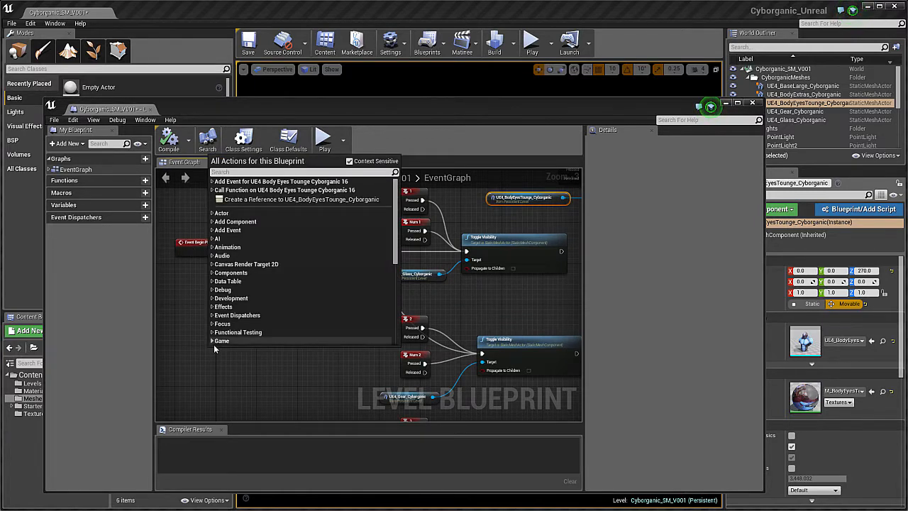
type("even")
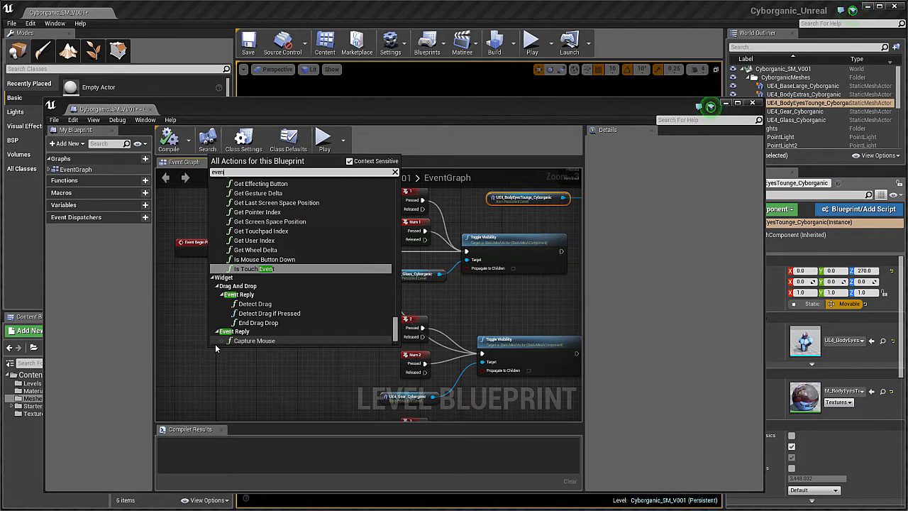
type("t")
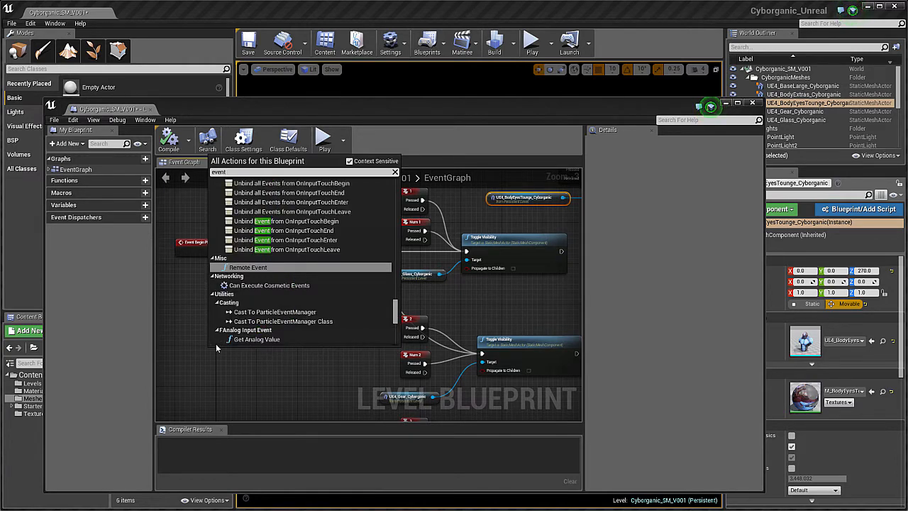
type(" begin")
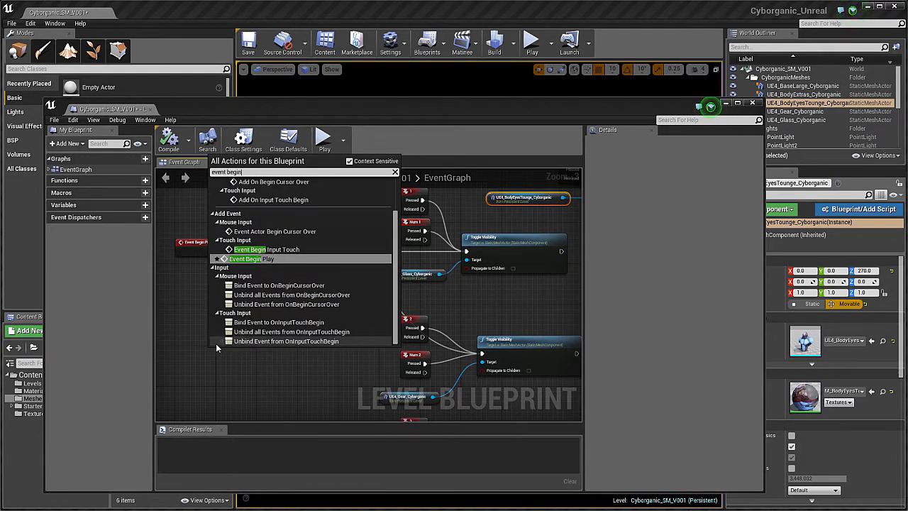
left_click(275, 260)
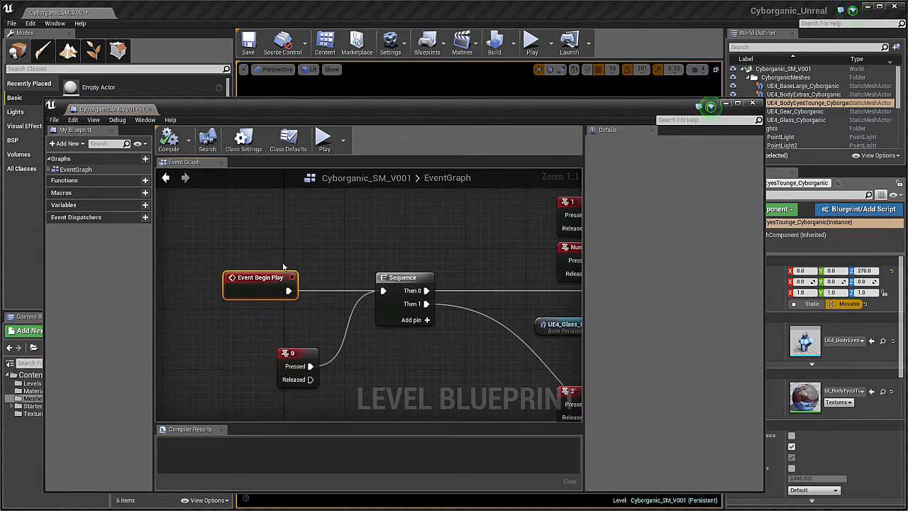
Search the graph actions for "sequence" and add a second Sequence node beneath the existing one
right_click_drag(304, 243, 264, 247)
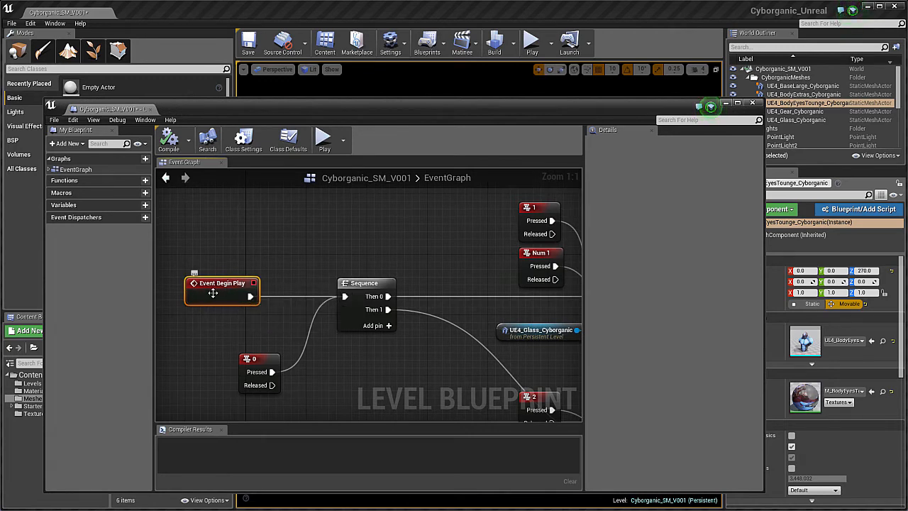
right_click_drag(299, 313, 271, 282)
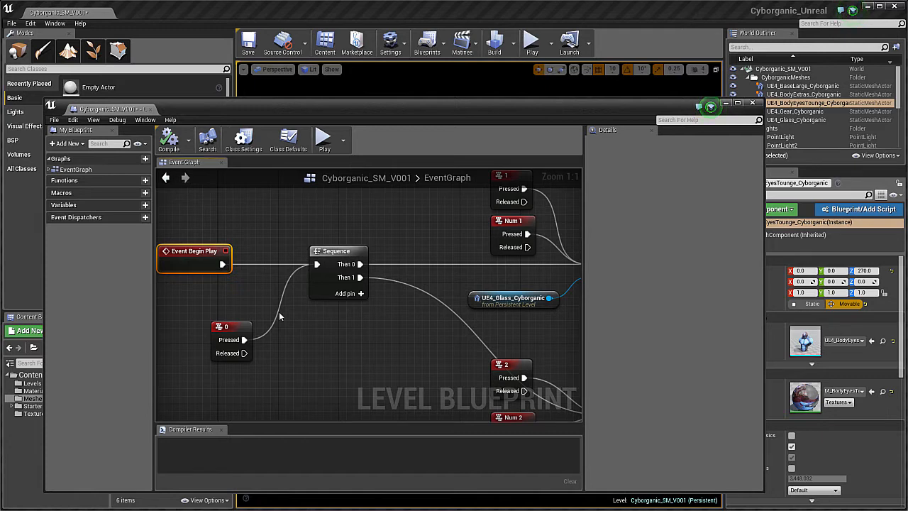
right_click_drag(333, 345, 326, 323)
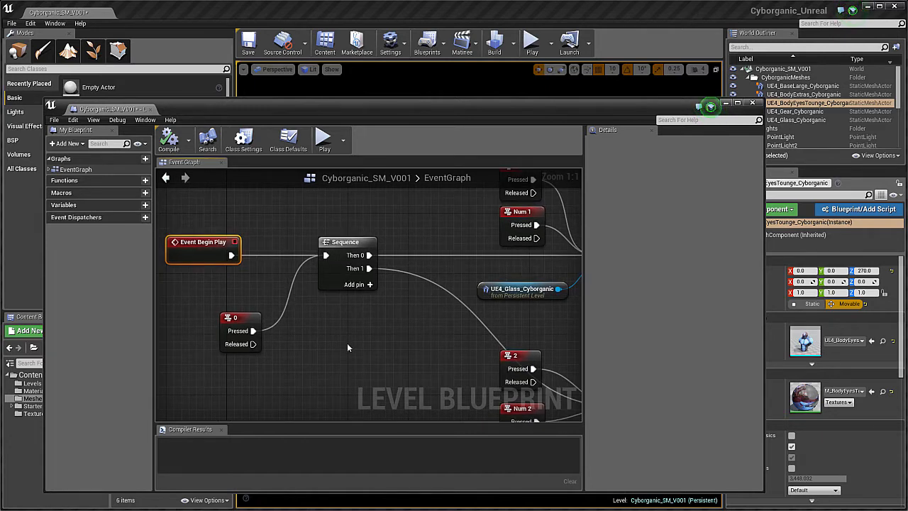
right_click(347, 347)
type("se")
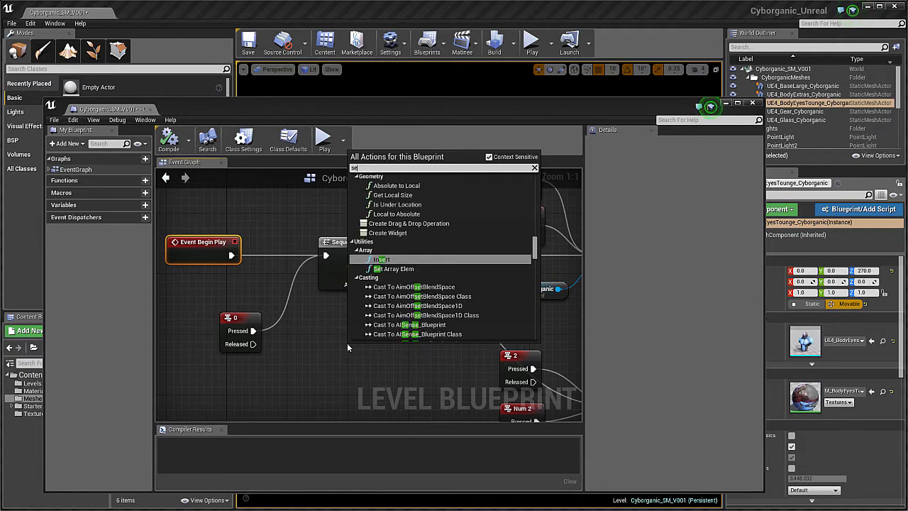
type("quence")
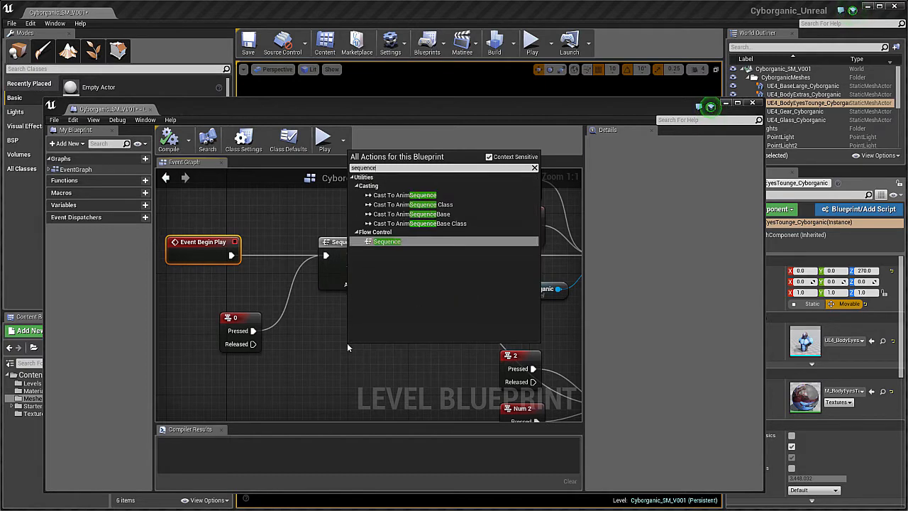
left_click(383, 242)
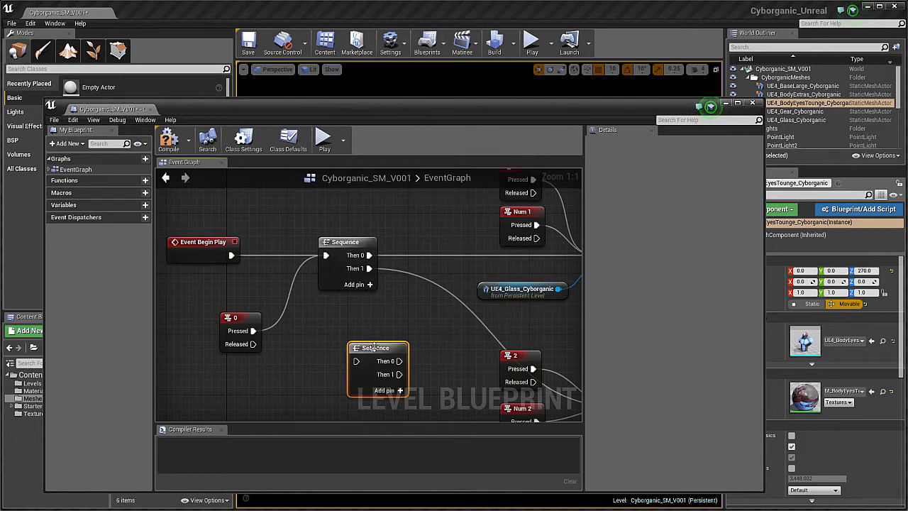
left_click_drag(374, 348, 345, 341)
Add three extra output pins, Then 2 through Then 4, to the new Sequence node
right_click_drag(398, 340, 335, 284)
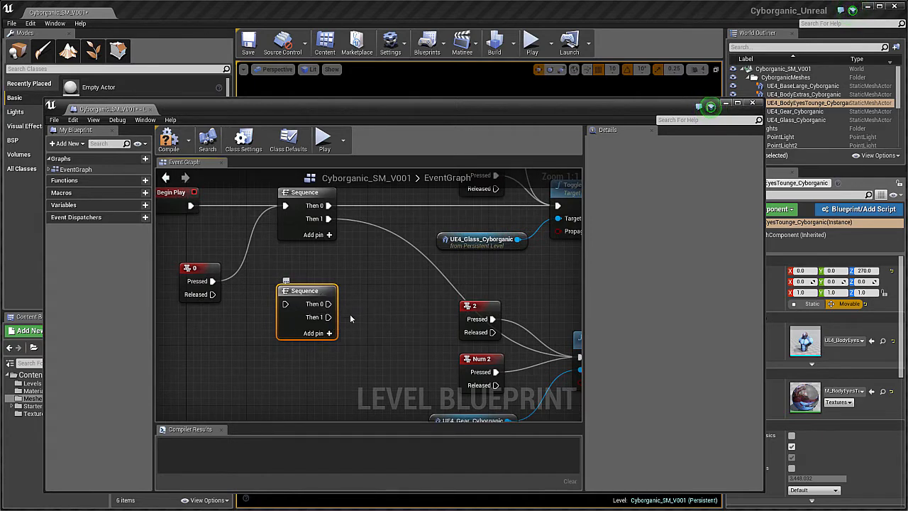
left_click(330, 334)
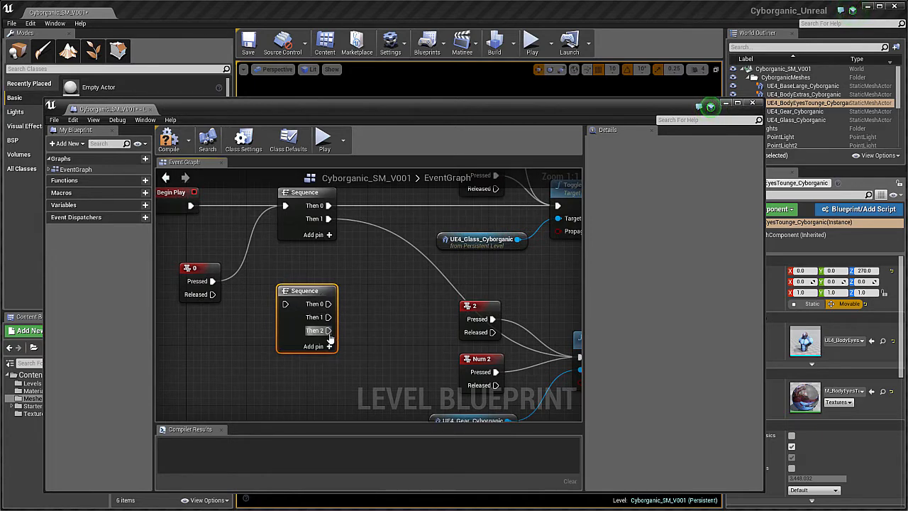
left_click(329, 346)
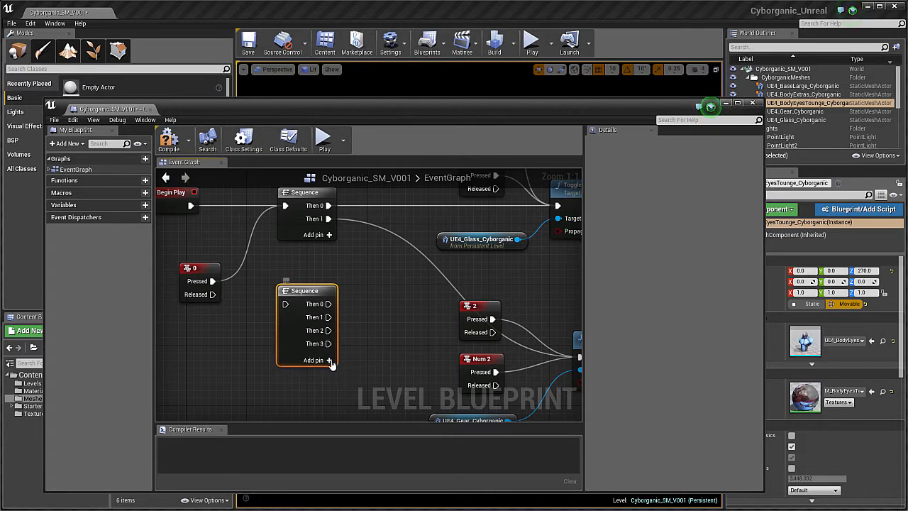
left_click(329, 359)
Delete the 6 and Num 6 toggle group together with its body reference and Static Mesh Component node
scroll(345, 291, "down", 2)
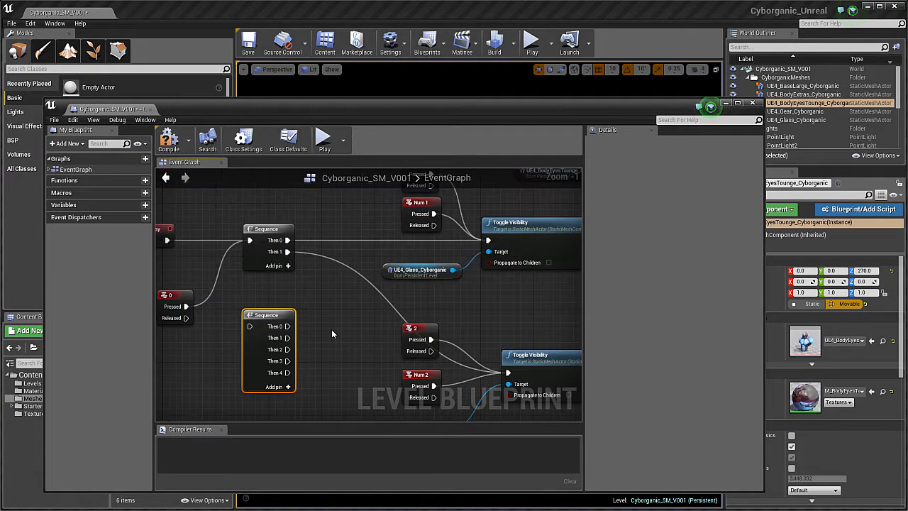
right_click_drag(329, 331, 361, 324)
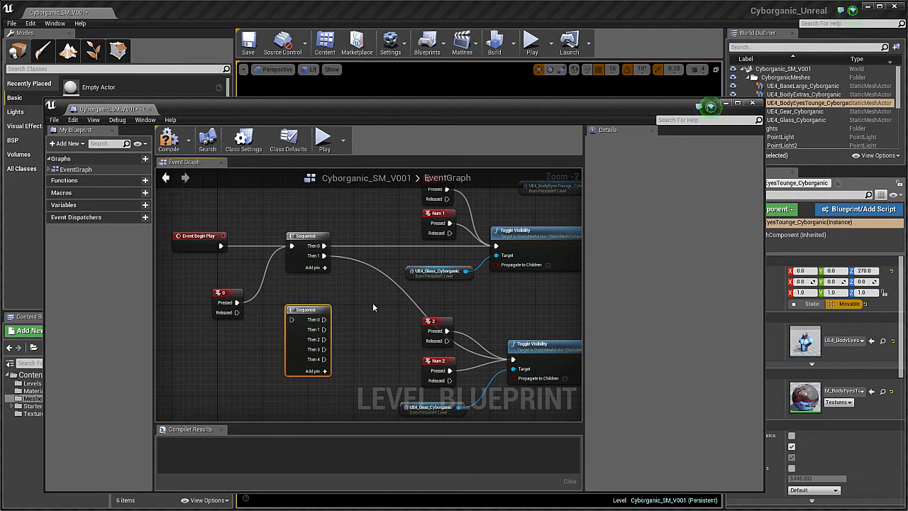
right_click_drag(378, 293, 351, 301)
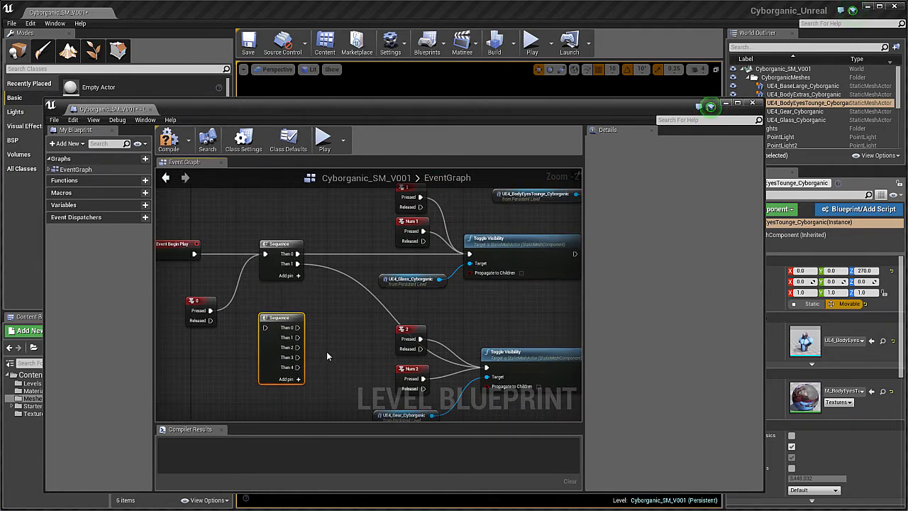
right_click_drag(327, 352, 317, 319)
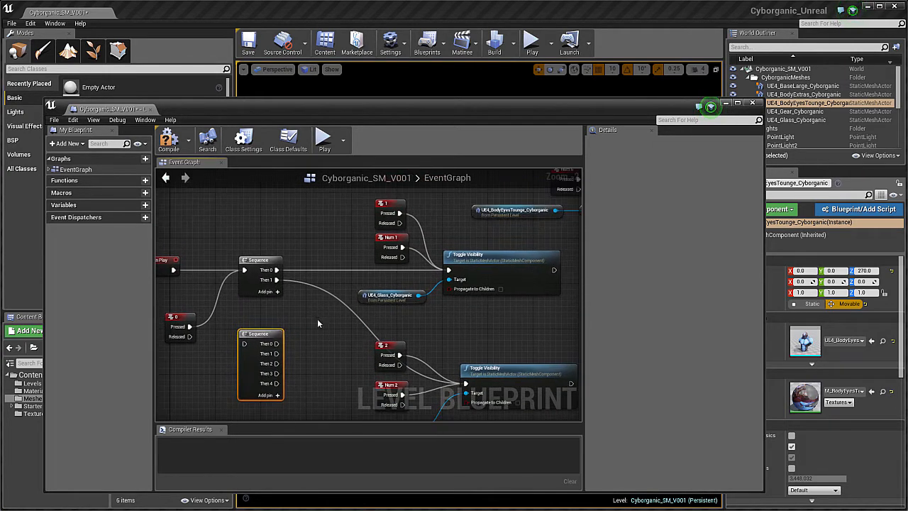
scroll(317, 321, "down", 1)
right_click_drag(574, 196, 466, 247)
right_click_drag(391, 249, 328, 259)
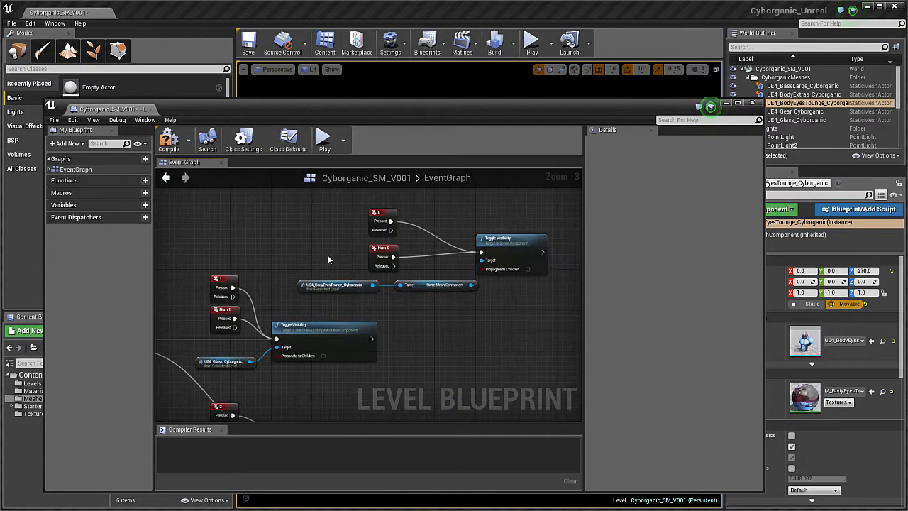
left_click_drag(302, 198, 525, 306)
key("Delete")
Delete the unconnected Sequence node beneath the one wired to Event Begin Play
right_click_drag(327, 342, 406, 294)
right_click_drag(387, 336, 342, 281)
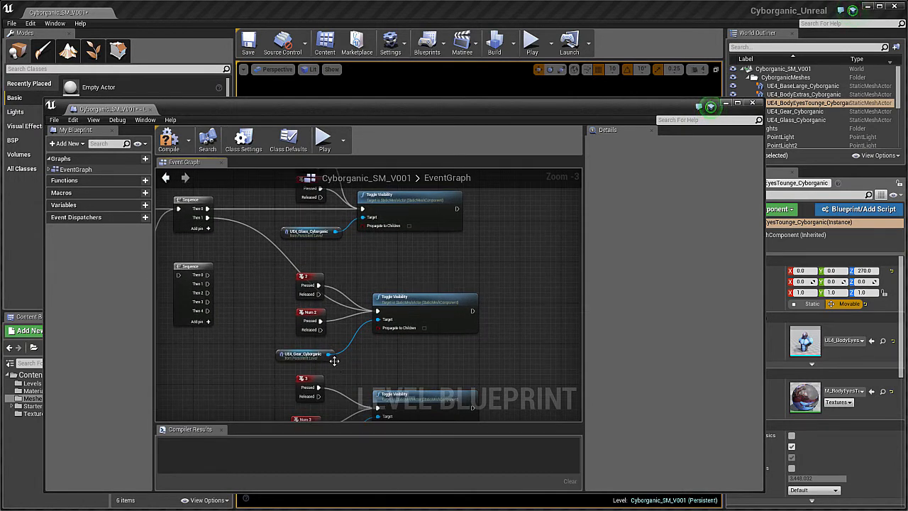
right_click_drag(366, 351, 364, 380)
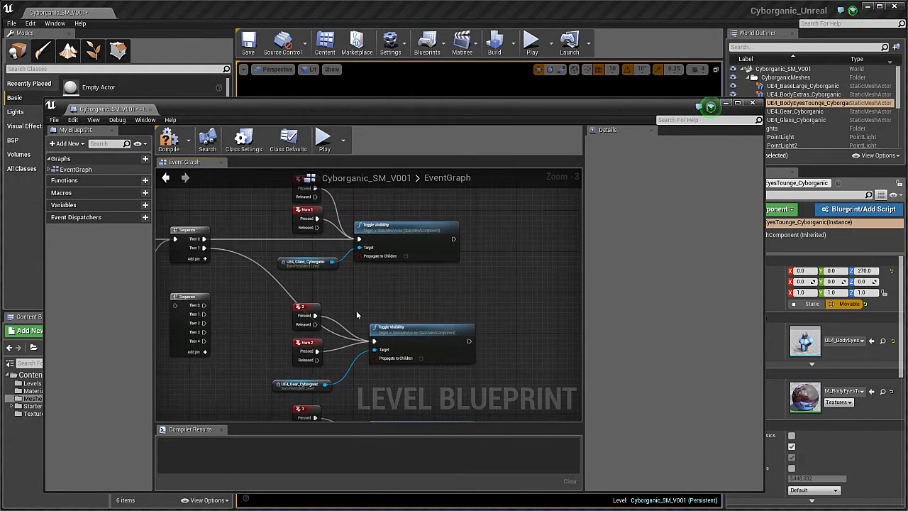
right_click_drag(356, 310, 448, 298)
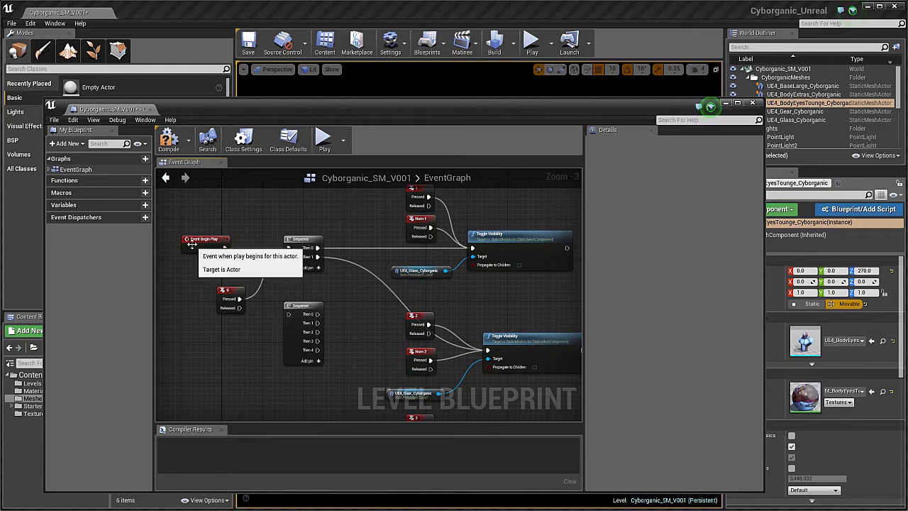
right_click_drag(328, 270, 314, 262)
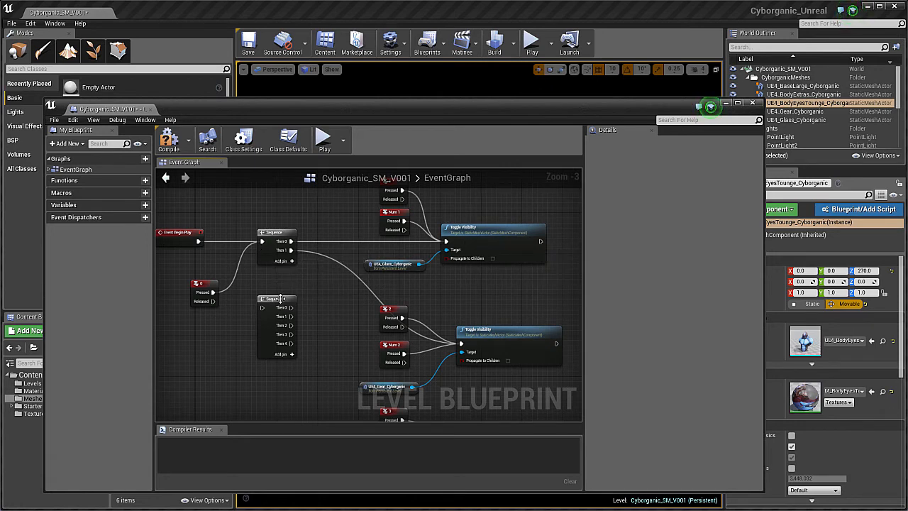
key("Delete")
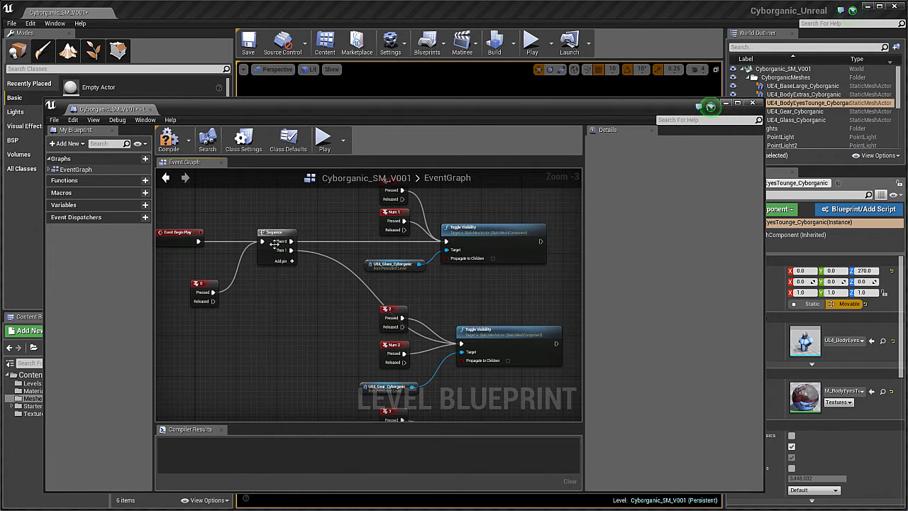
Compile and close the level blueprint, play-test the Begin Play visibility toggles and stop the session
right_click_drag(281, 281, 288, 286)
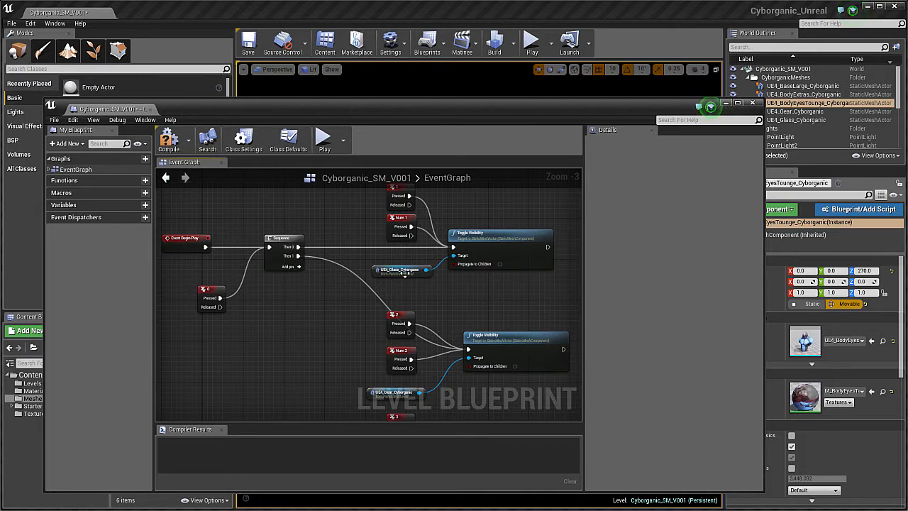
right_click_drag(357, 285, 349, 272)
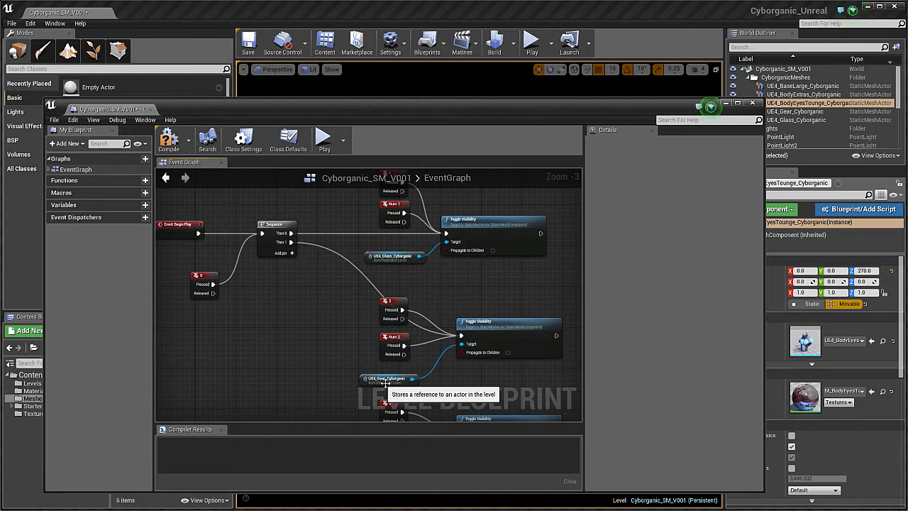
right_click_drag(266, 306, 296, 322)
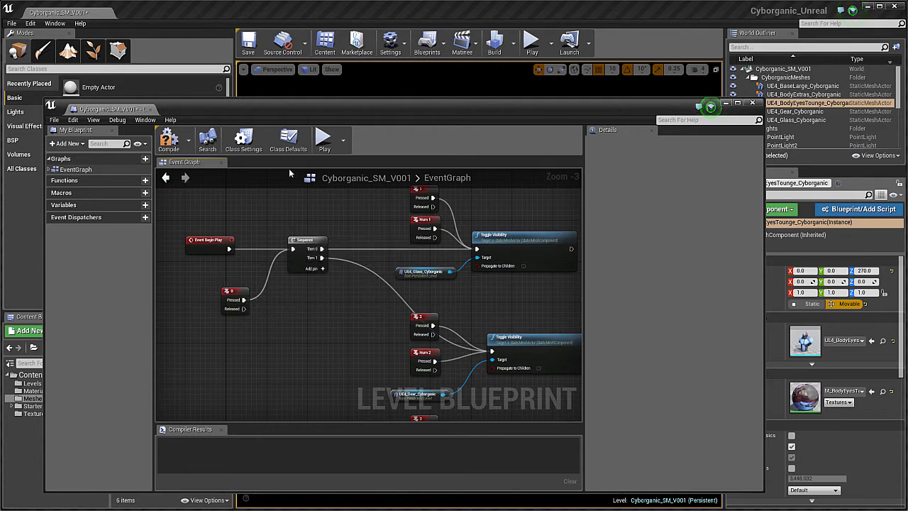
left_click(168, 140)
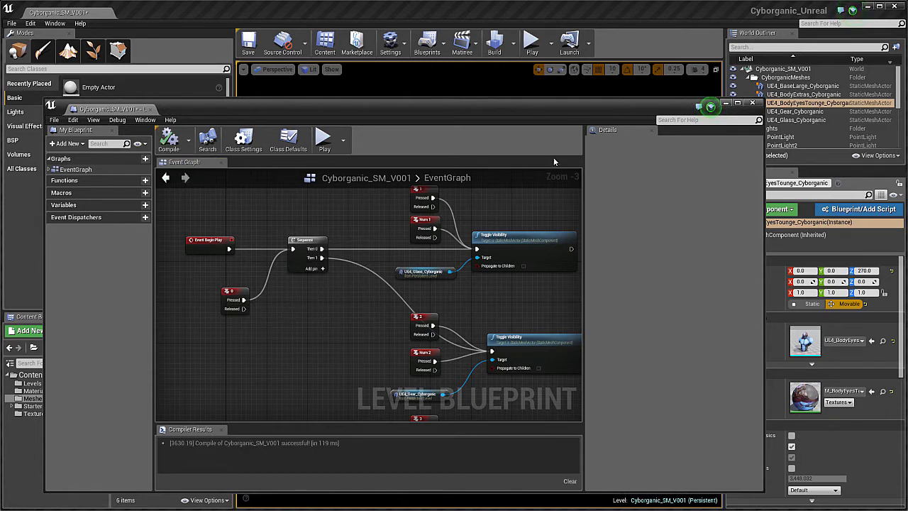
left_click(754, 103)
left_click(532, 44)
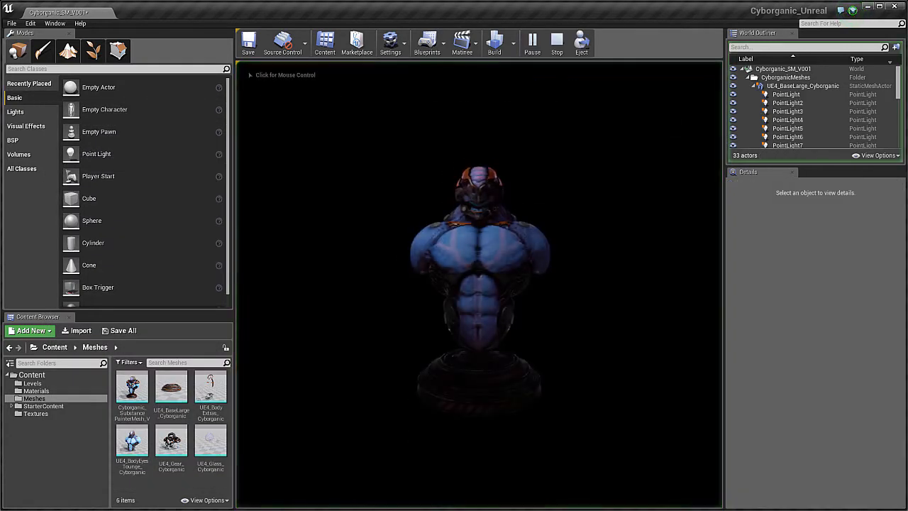
left_click(479, 284)
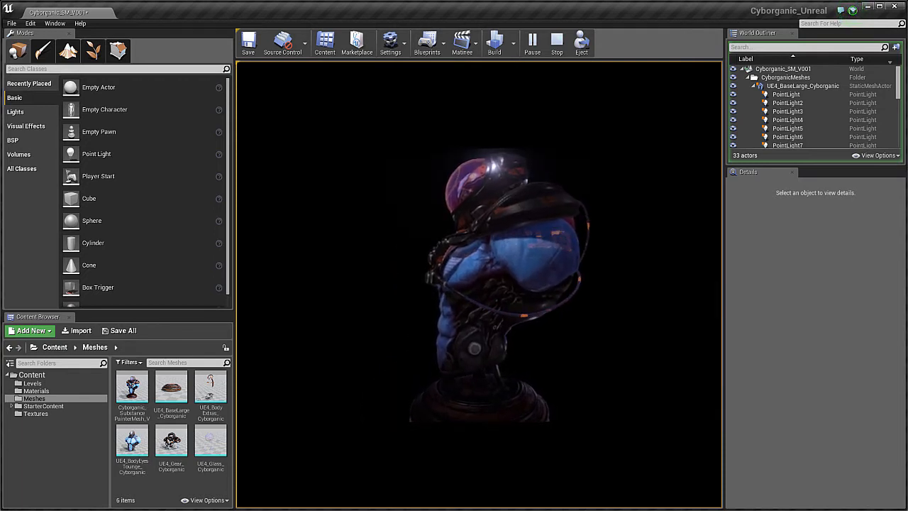
key("Escape")
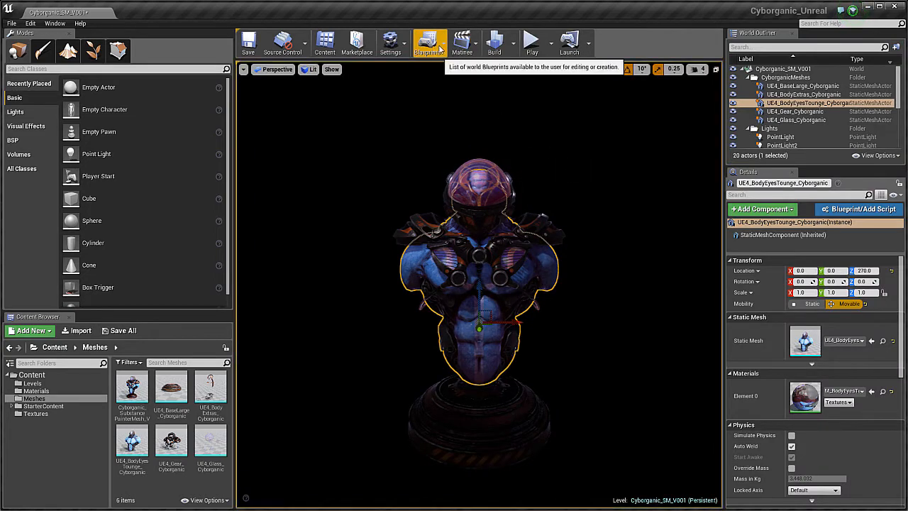
Reopen the level blueprint and add a Then 2 output pin to the Sequence node
left_click(440, 48)
left_click(470, 122)
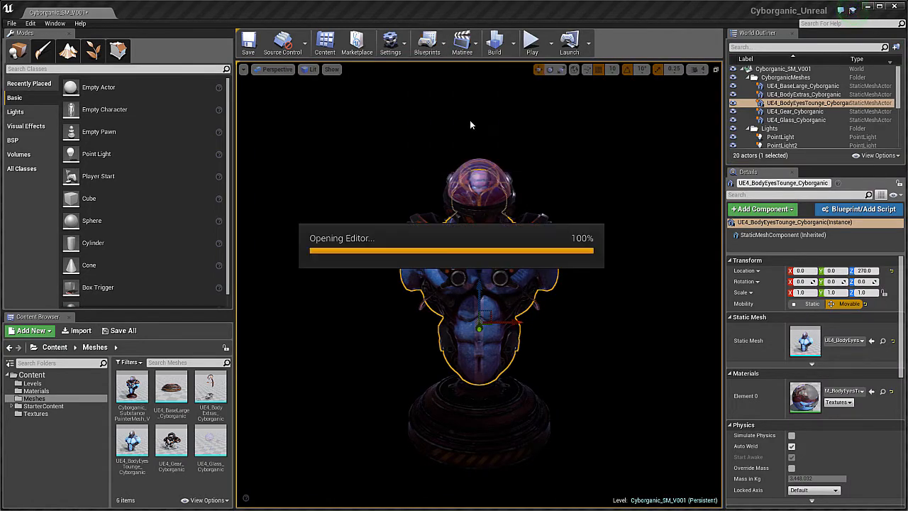
right_click_drag(382, 323, 343, 268)
scroll(344, 267, "down", 1)
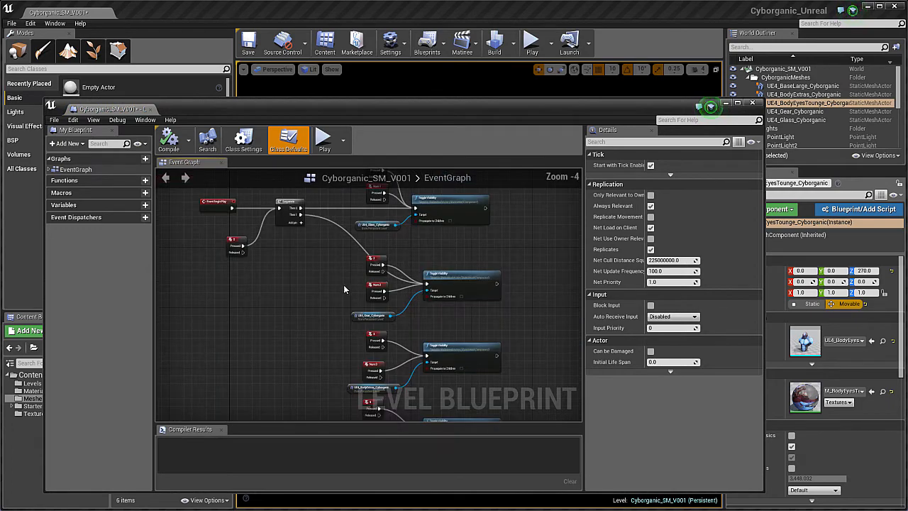
right_click_drag(322, 301, 315, 365)
scroll(308, 318, "up", 1)
scroll(312, 336, "down", 1)
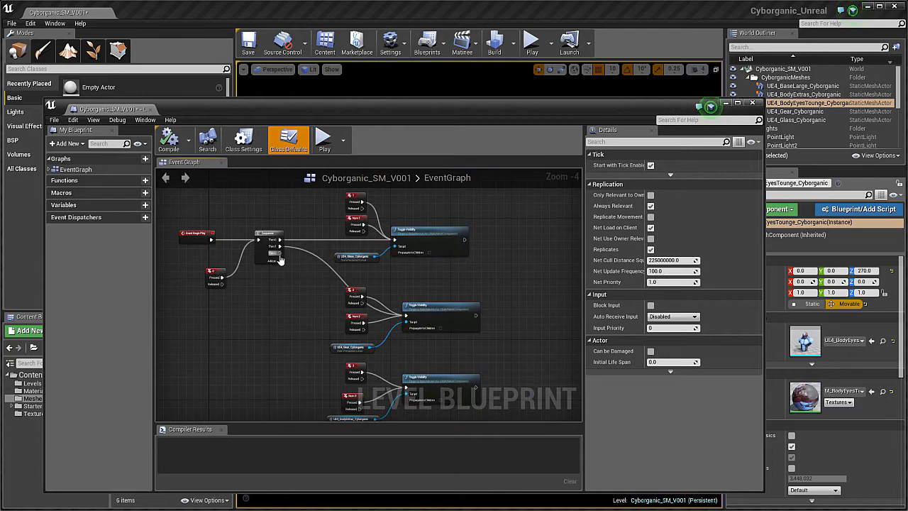
Connect the Sequence's Then 2 output to the Toggle Visibility node of UE4_BaseLarge_Cyborganic
right_click_drag(289, 314, 281, 262)
scroll(280, 262, "down", 1)
left_click_drag(272, 214, 368, 372)
right_click_drag(339, 364, 345, 347)
scroll(345, 346, "up", 2)
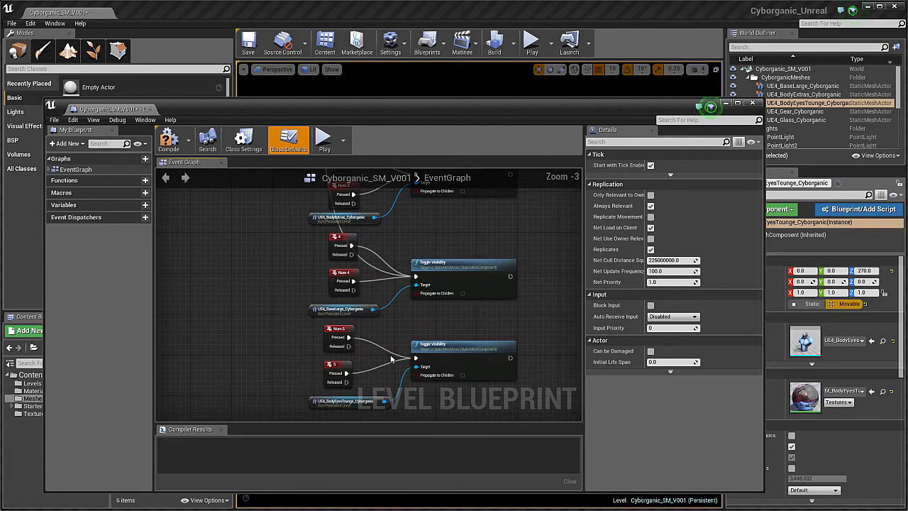
Examine how the Sequence outputs run to the toggle groups, from the body group back up to Event Begin Play
right_click_drag(371, 394, 395, 321)
scroll(397, 320, "down", 1)
mouse_move(452, 348)
right_mouse_down()
mouse_move(391, 244)
mouse_move(397, 412)
right_mouse_up()
scroll(399, 266, "down", 1)
scroll(399, 263, "up", 1)
right_click_drag(367, 302, 382, 413)
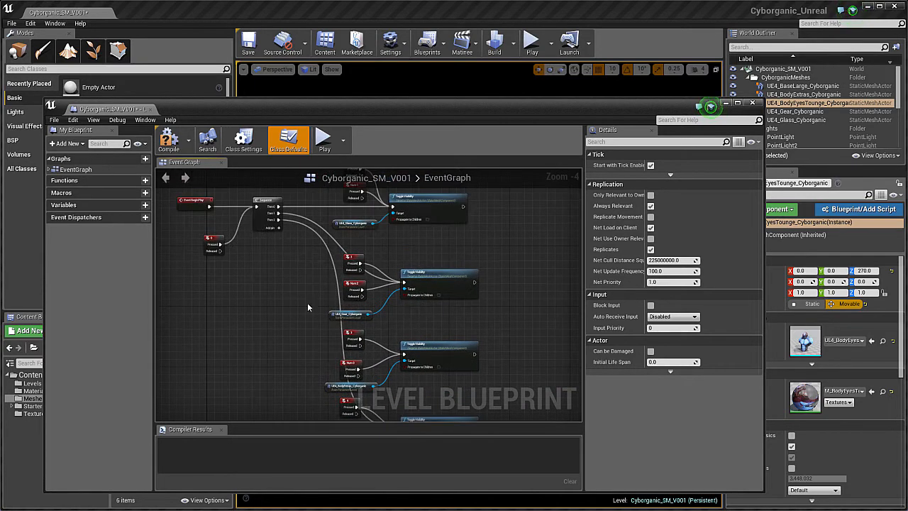
right_click_drag(332, 323, 364, 309)
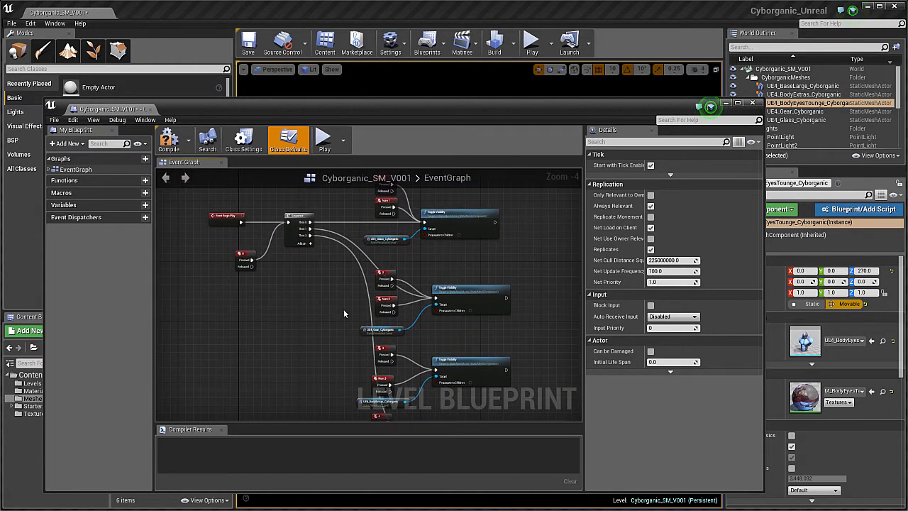
right_click_drag(320, 281, 320, 291)
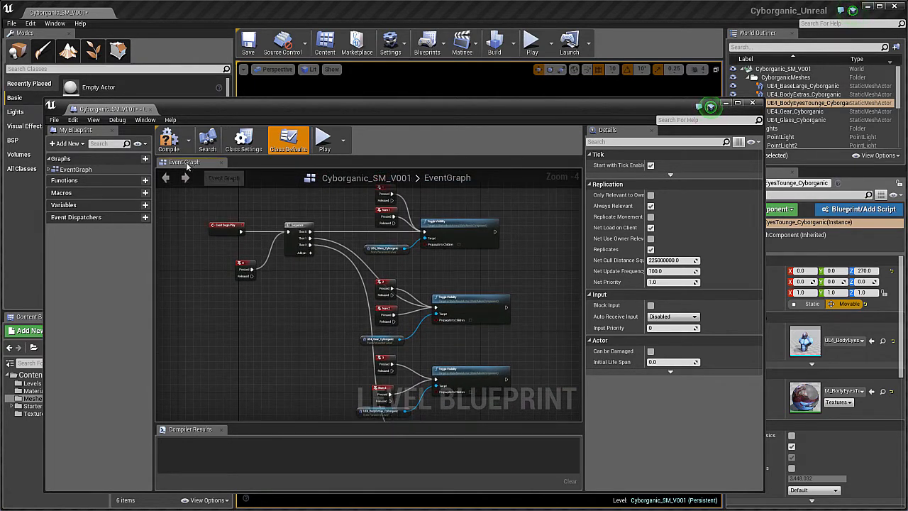
Compile and close the level blueprint, and play-test the level with the base toggled at Begin Play
left_click(169, 142)
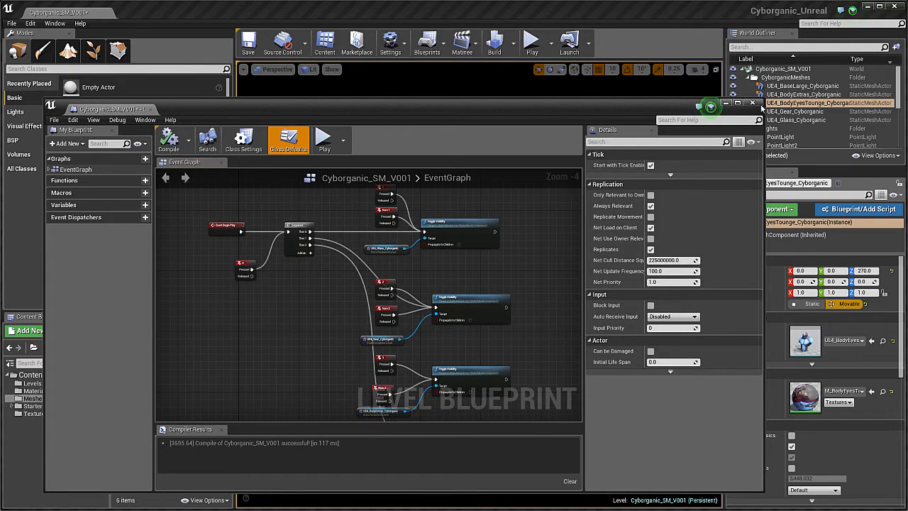
left_click(755, 105)
left_click(532, 44)
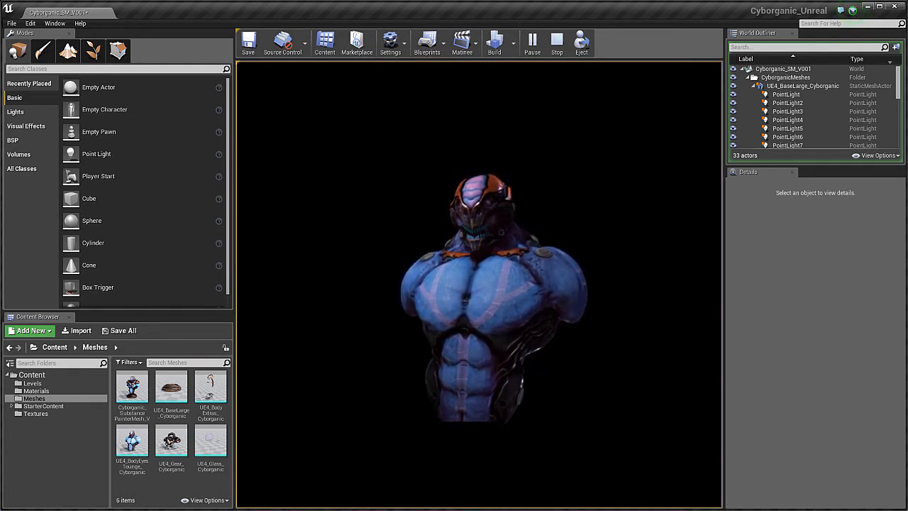
Stop the play-test and select the UE4_BodyExtras_Cyborganic mesh, framing it at an angle in the level
key("Escape")
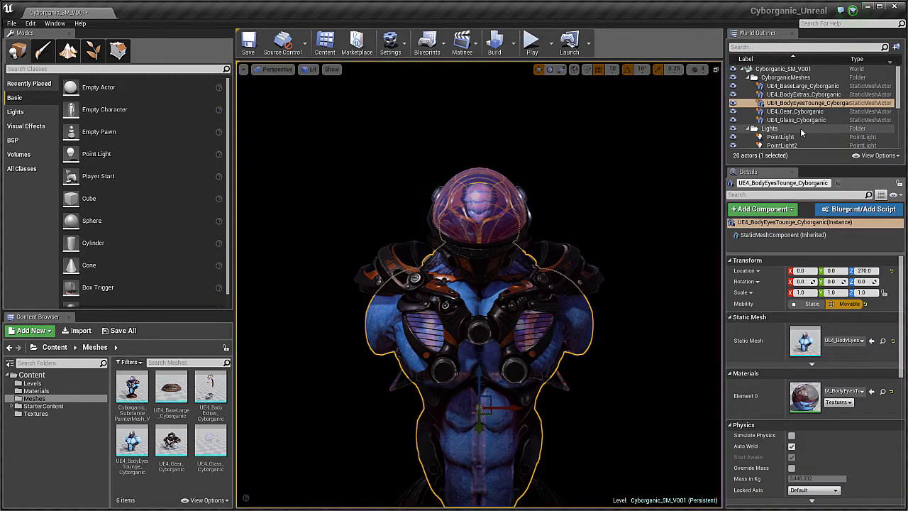
left_click(802, 95)
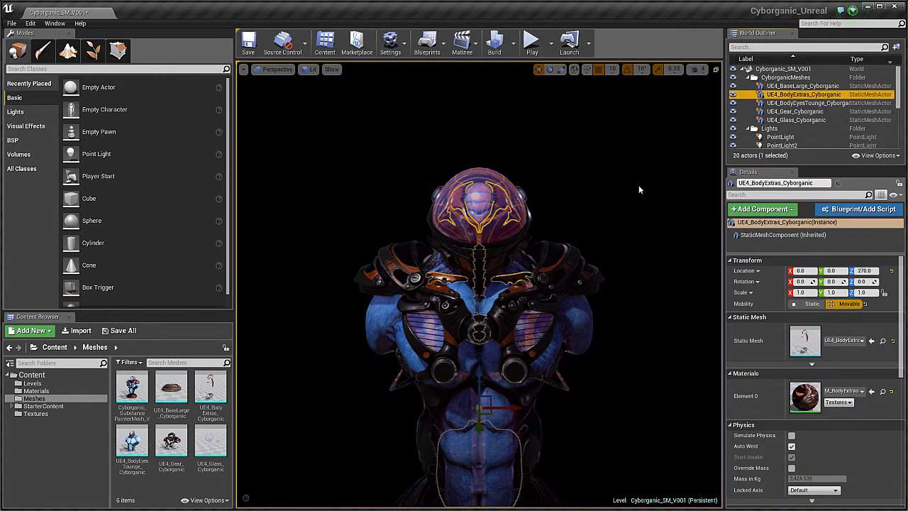
key("f")
left_click_drag(580, 186, 660, 149, "alt")
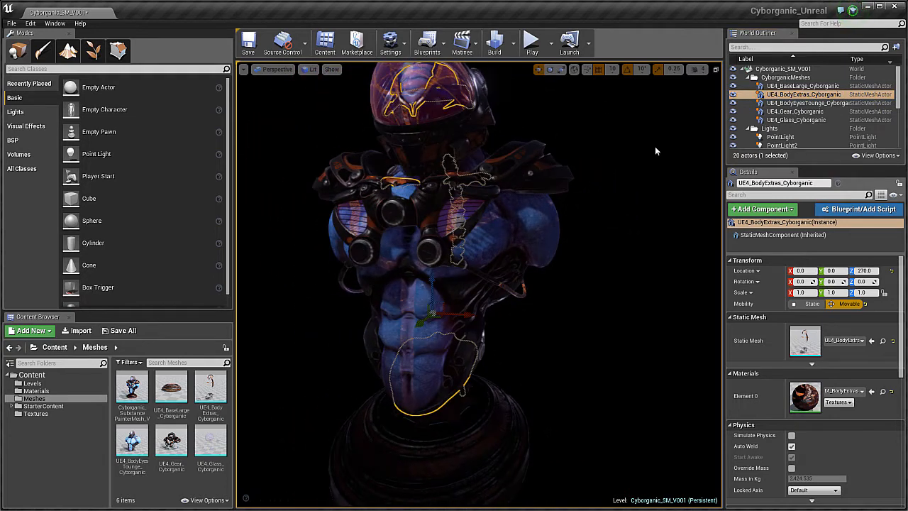
Reopen the level blueprint and add a reference to UE4_BodyExtras_Cyborganic beside the toggle groups
left_click(444, 47)
left_click(497, 122)
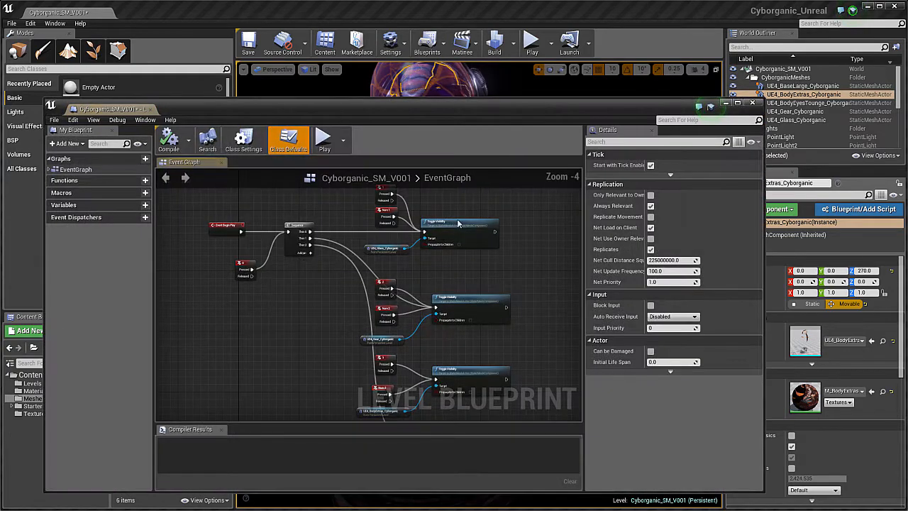
right_click_drag(419, 263, 445, 226)
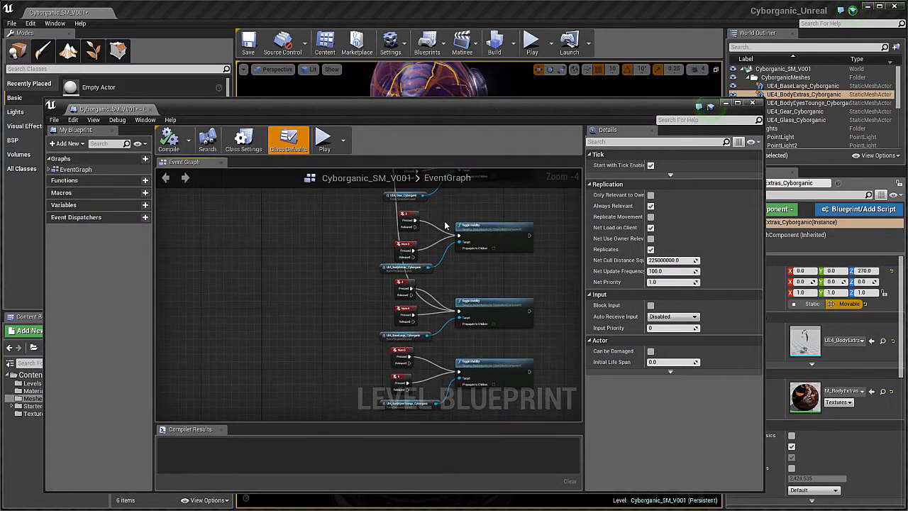
right_click_drag(452, 343, 453, 286)
left_click_drag(510, 119, 519, 170)
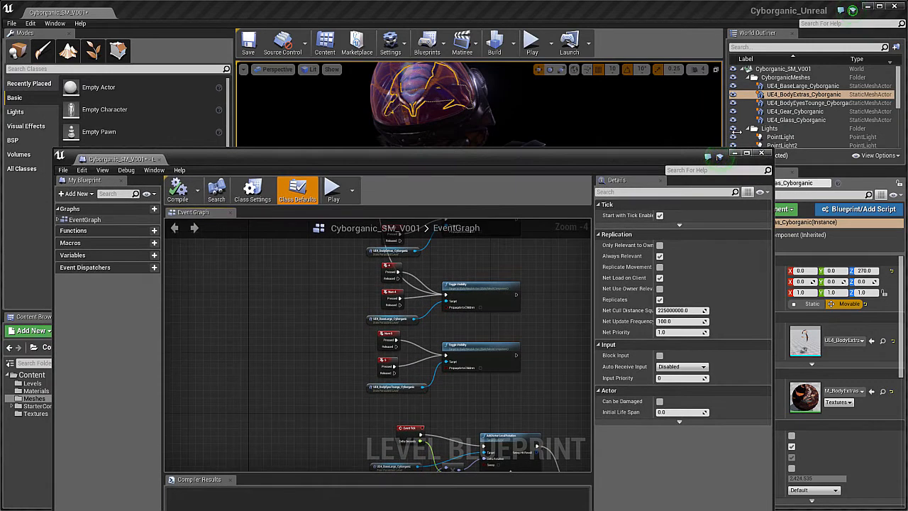
left_click_drag(733, 132, 229, 353)
Move the Event Tick rotation nodes and their PointLight references further down to free space below the toggle groups
right_click_drag(307, 403, 277, 230)
right_click_drag(288, 265, 268, 298)
left_click_drag(256, 255, 503, 402)
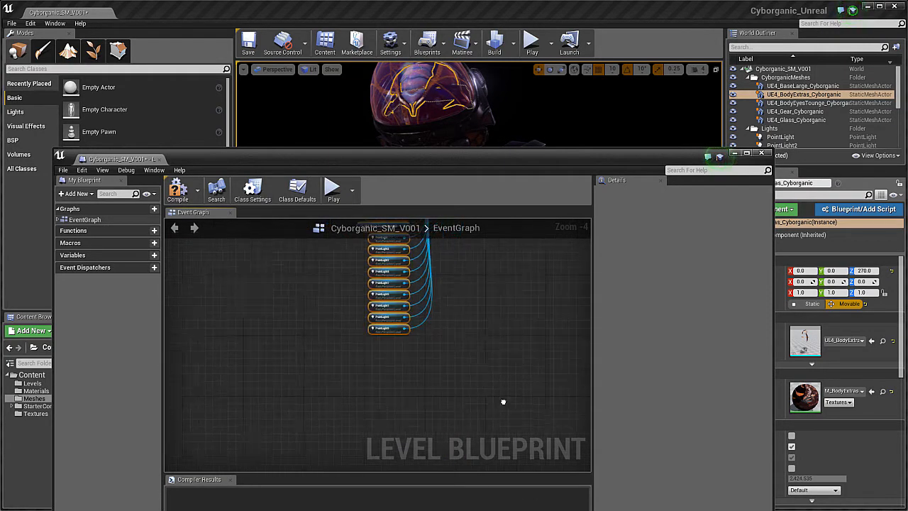
right_click_drag(503, 401, 491, 470)
right_click_drag(507, 373, 544, 471)
left_click_drag(423, 299, 404, 447)
Duplicate the 5 / Num 5 toggle group of UE4_BodyEyesTounge_Cyborganic and place the copy directly below the original
right_click_drag(403, 325, 455, 430)
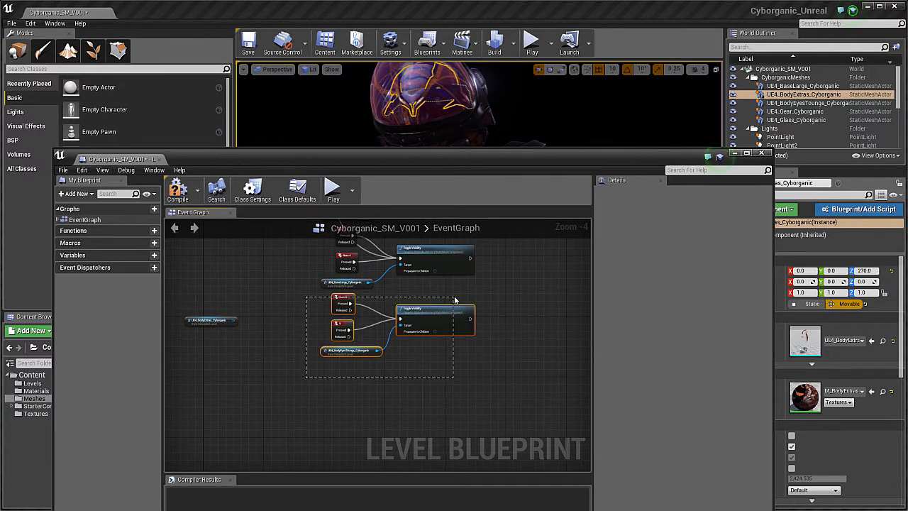
left_click_drag(454, 300, 455, 300)
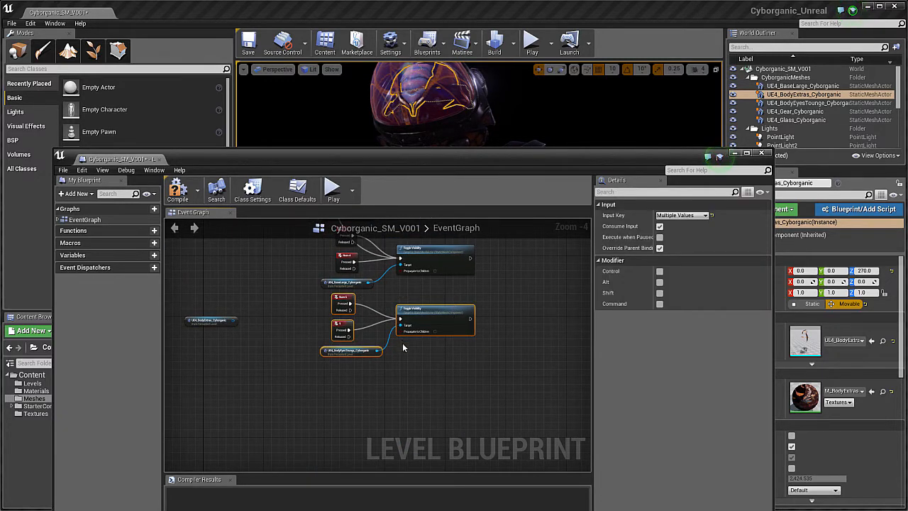
key("ctrl+w")
right_click_drag(454, 390, 409, 345)
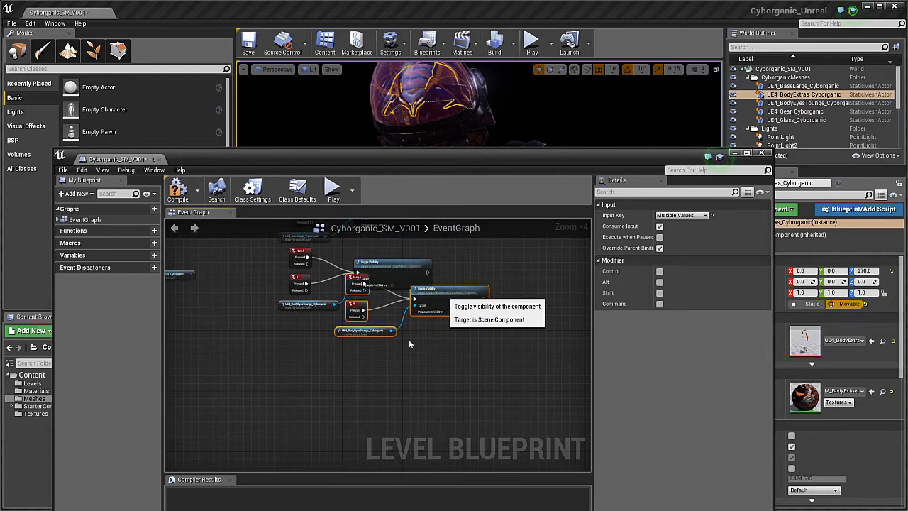
left_click_drag(410, 345, 359, 406)
left_click(359, 406)
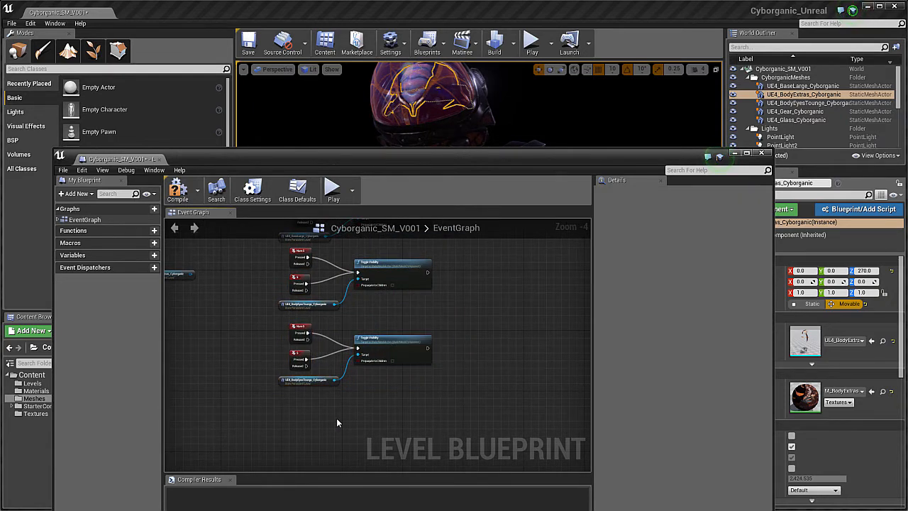
Make UE4_BodyExtras_Cyborganic the target of the duplicated Toggle Visibility node and delete its UE4_BodyEyesTounge_Cyborganic reference
scroll(337, 423, "up", 2)
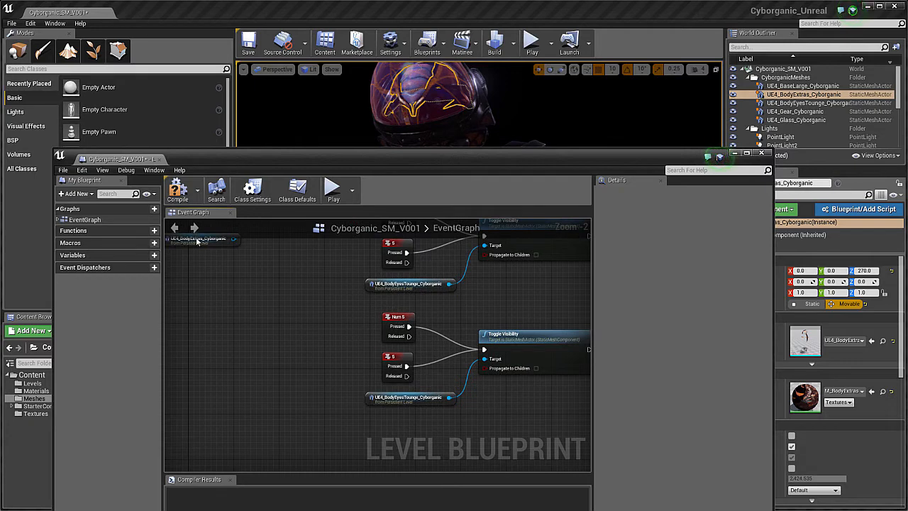
left_click_drag(227, 243, 505, 385)
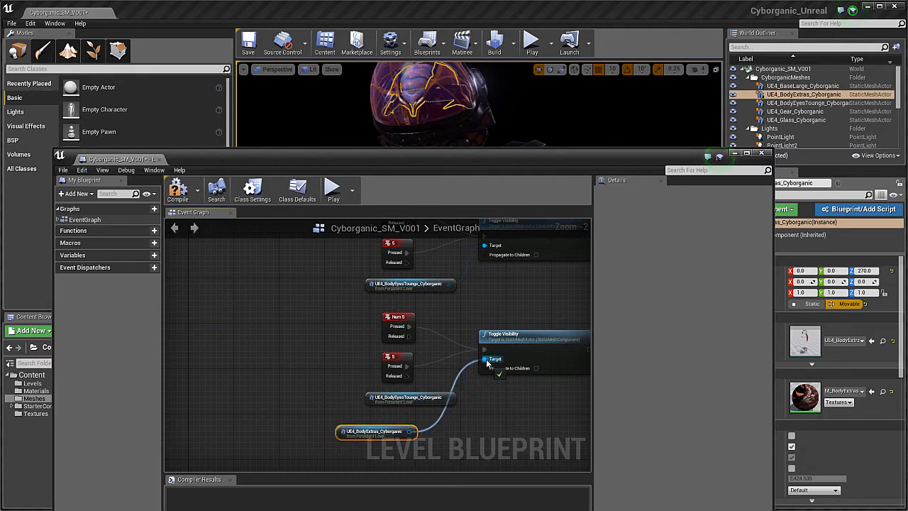
left_click_drag(421, 396, 346, 410)
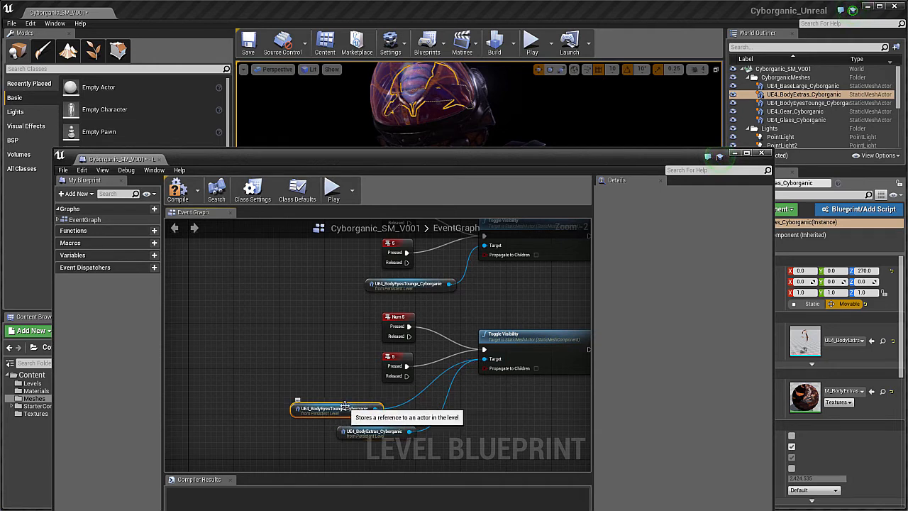
key("Delete")
right_click_drag(470, 403, 381, 403)
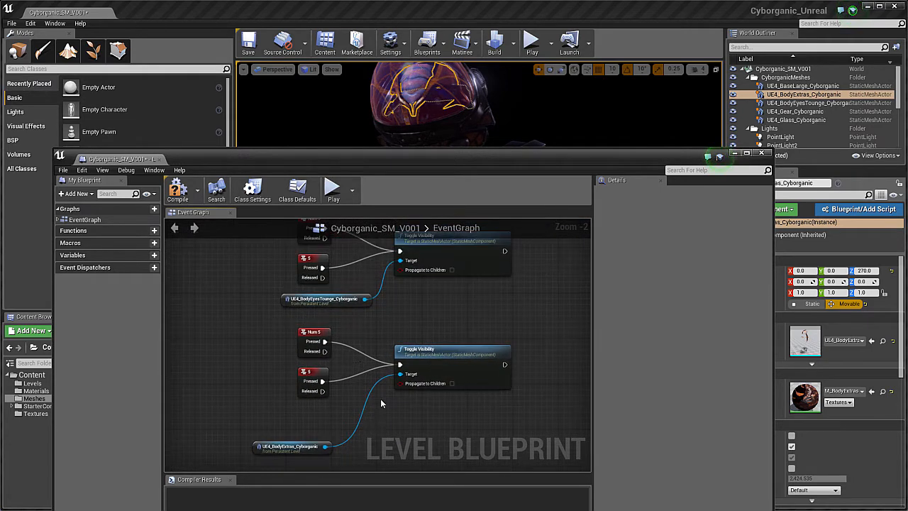
right_click_drag(360, 370, 429, 369)
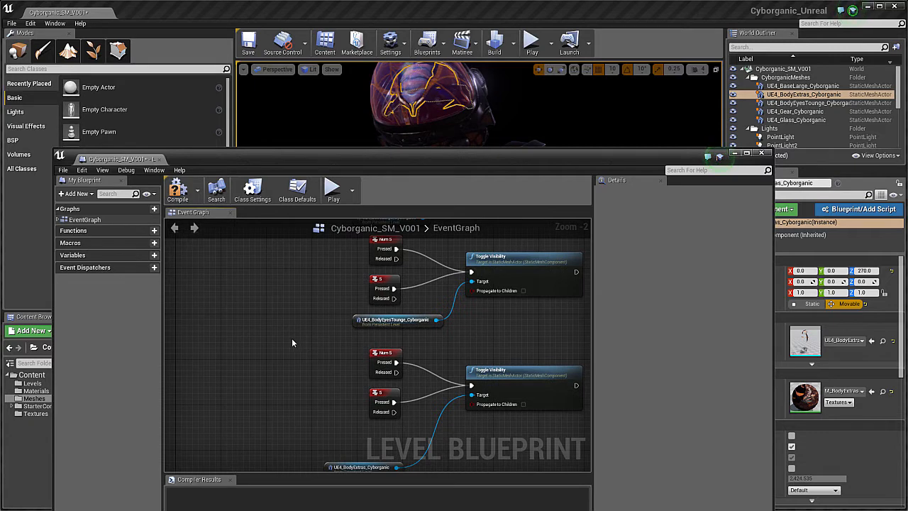
Add key events for 6 and Num 6 beside the duplicated toggle group
right_click(291, 337)
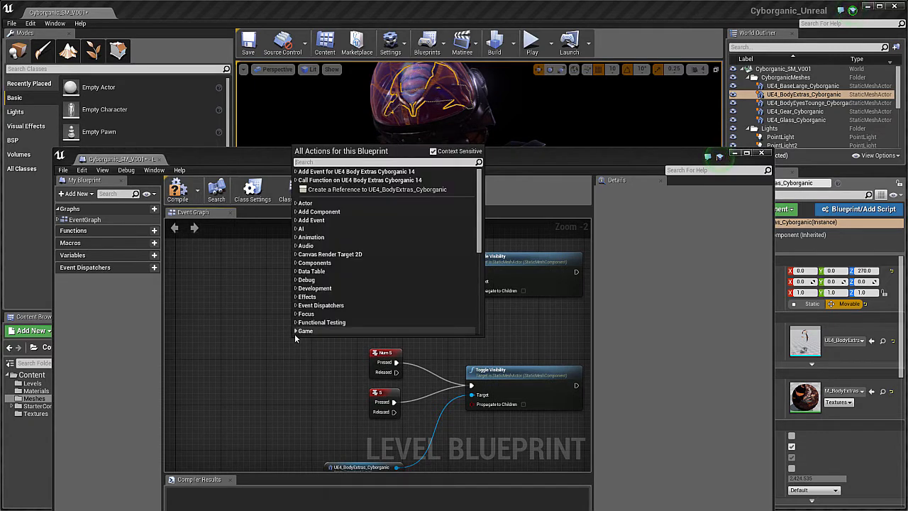
type("6")
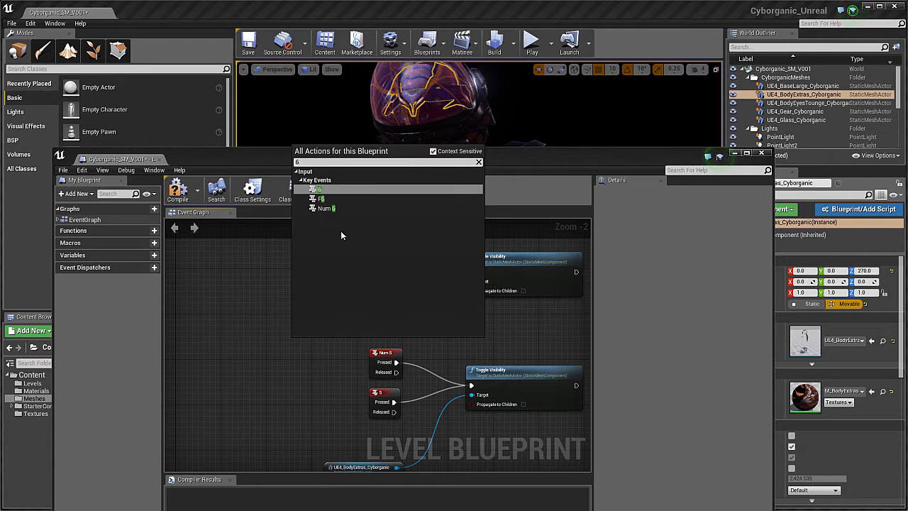
left_click(319, 198)
right_click(250, 336)
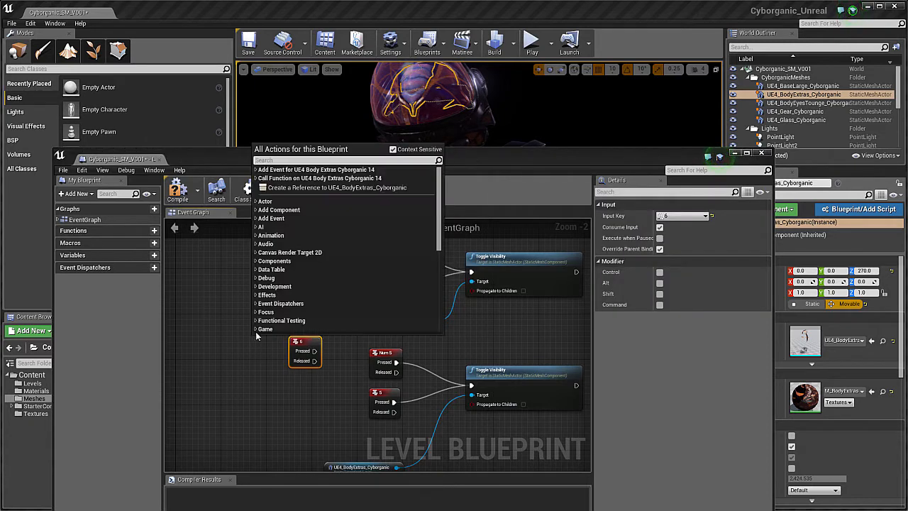
type("6")
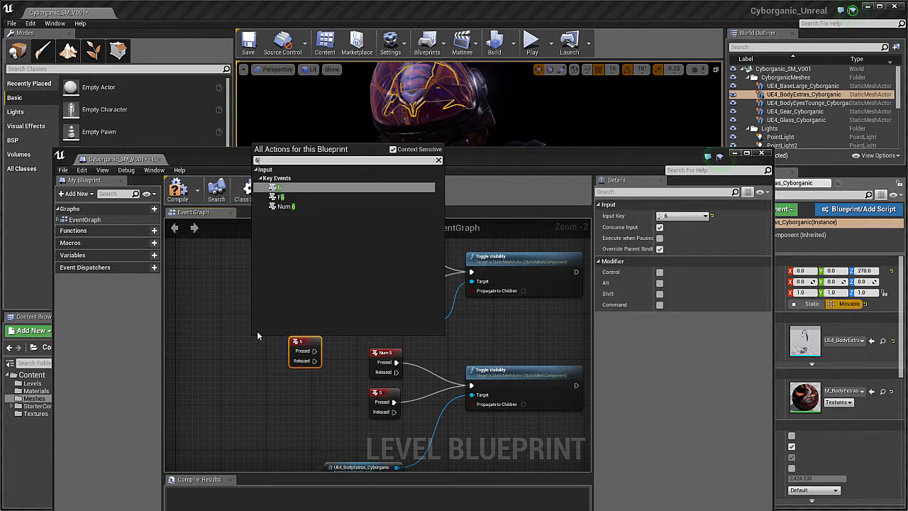
left_click(284, 206)
left_click_drag(266, 342, 306, 384)
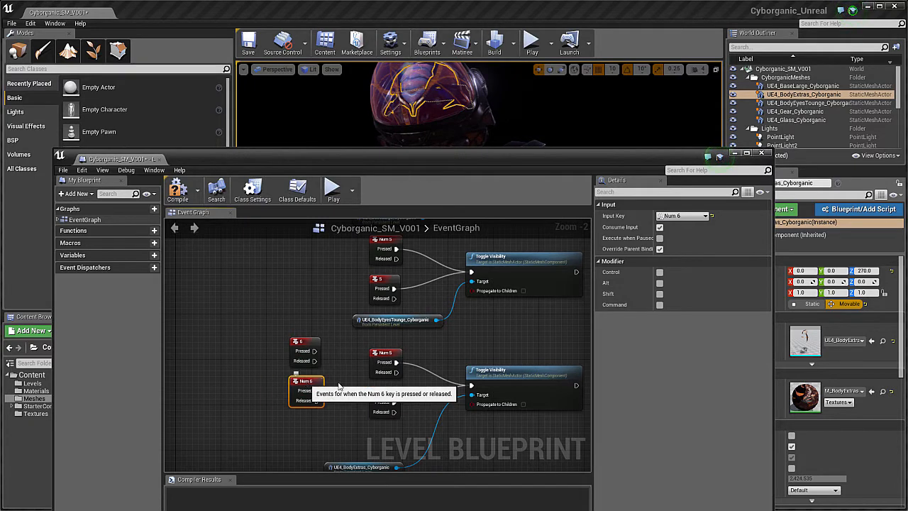
Connect the Pressed outputs of 6 and Num 6 to the duplicated Toggle Visibility node and delete its Num 5 and 5 events
right_click_drag(306, 384, 244, 350)
left_click_drag(253, 316, 397, 355)
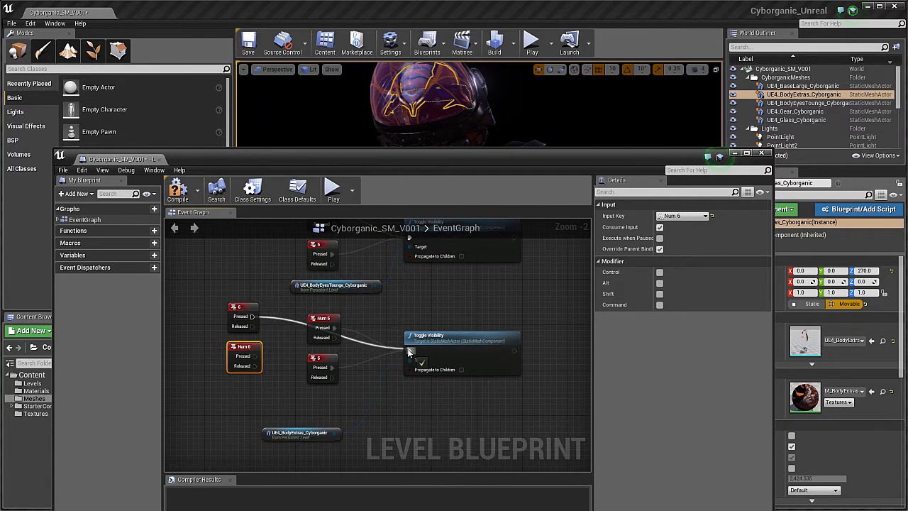
left_click_drag(258, 357, 409, 351)
left_click(333, 321)
key("Delete")
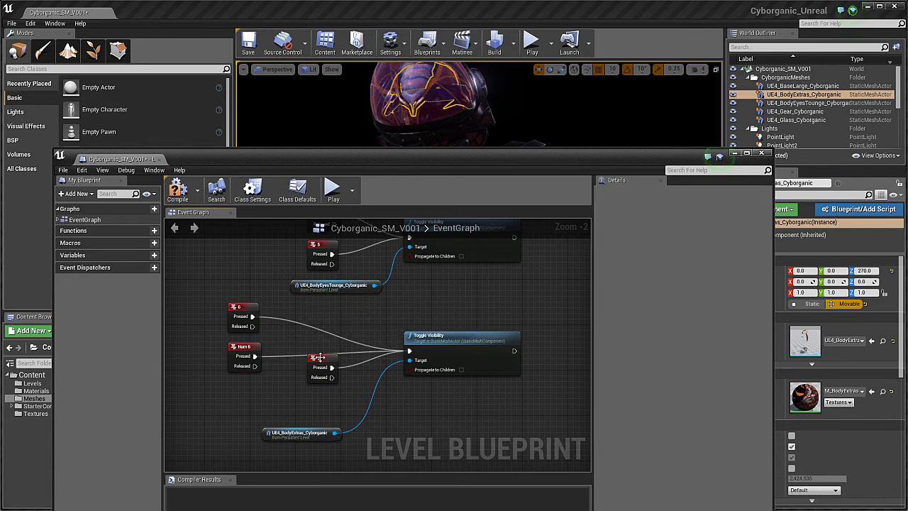
left_click(317, 356)
key("Delete")
Arrange the 6, Num 6 and UE4_BodyExtras_Cyborganic nodes neatly in front of their Toggle Visibility node
left_click_drag(254, 310, 339, 323)
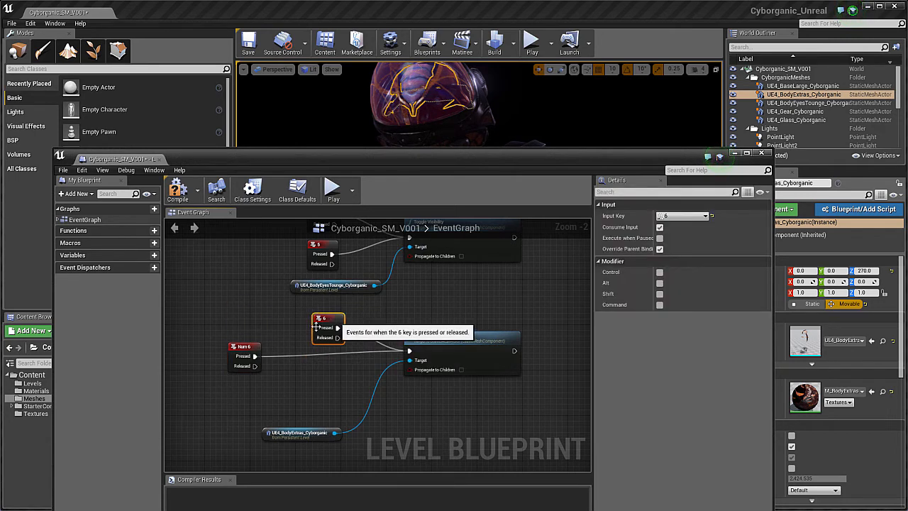
left_click_drag(241, 352, 325, 364)
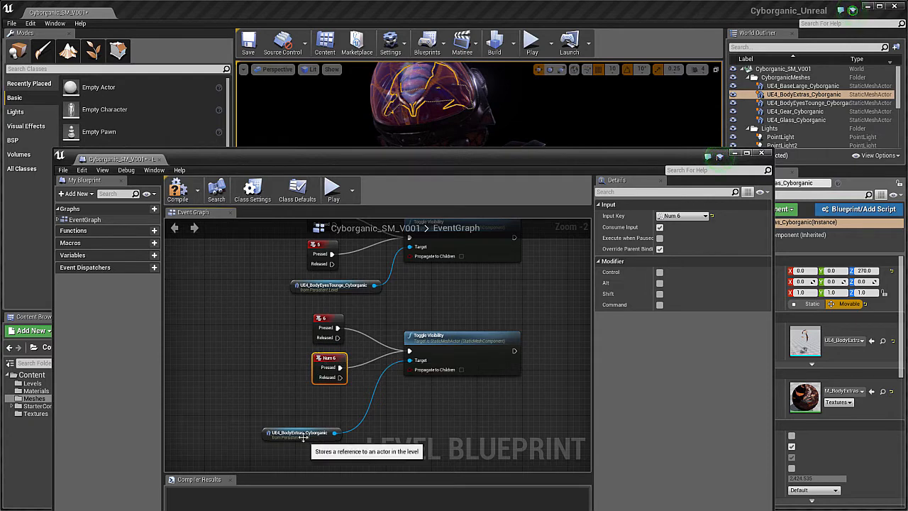
left_click_drag(306, 435, 351, 415)
Move the 5 / Num 5 toggle group aside to the left and shift the 6 / Num 6 group up into its place
scroll(395, 387, "down", 3)
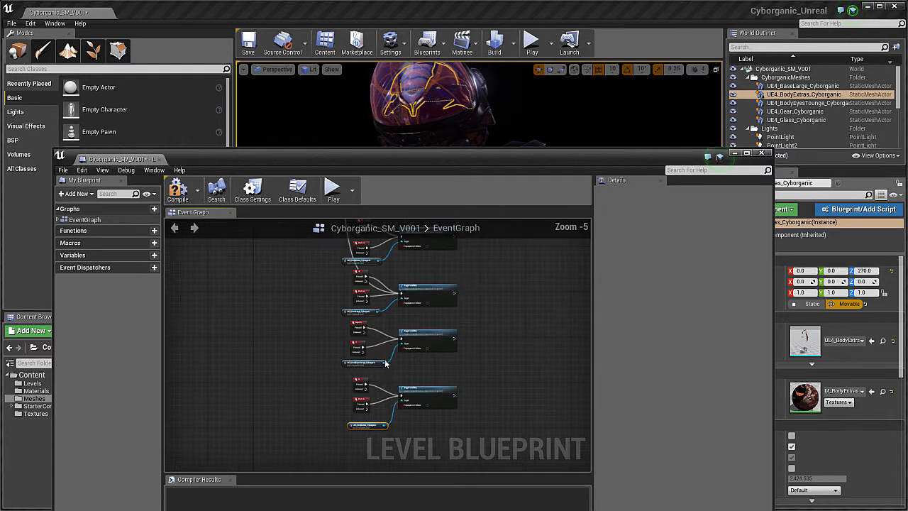
scroll(379, 371, "up", 1)
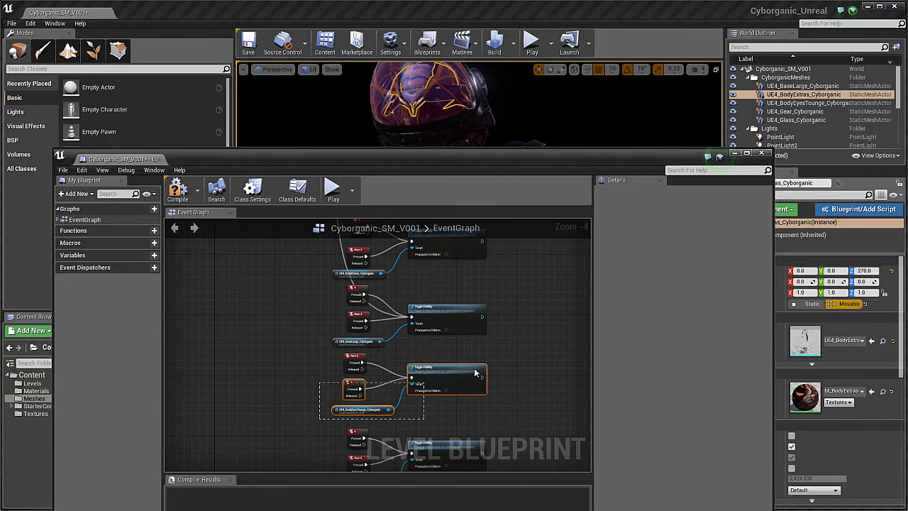
left_click_drag(476, 373, 448, 368)
left_click_drag(290, 370, 293, 369)
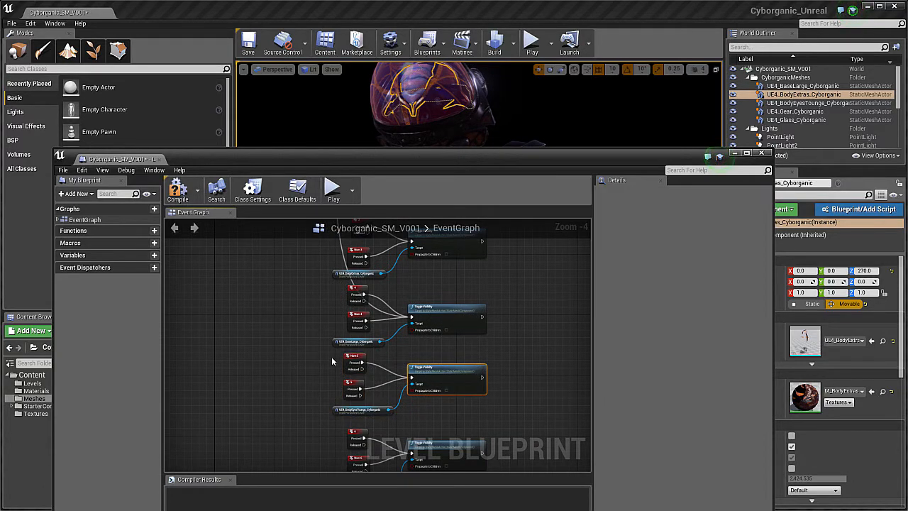
left_click_drag(453, 419, 453, 418)
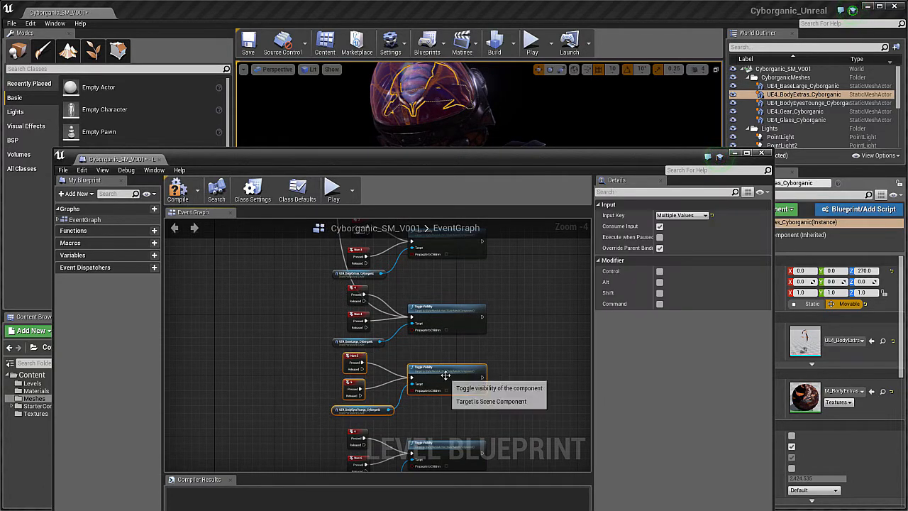
left_click_drag(446, 370, 268, 362)
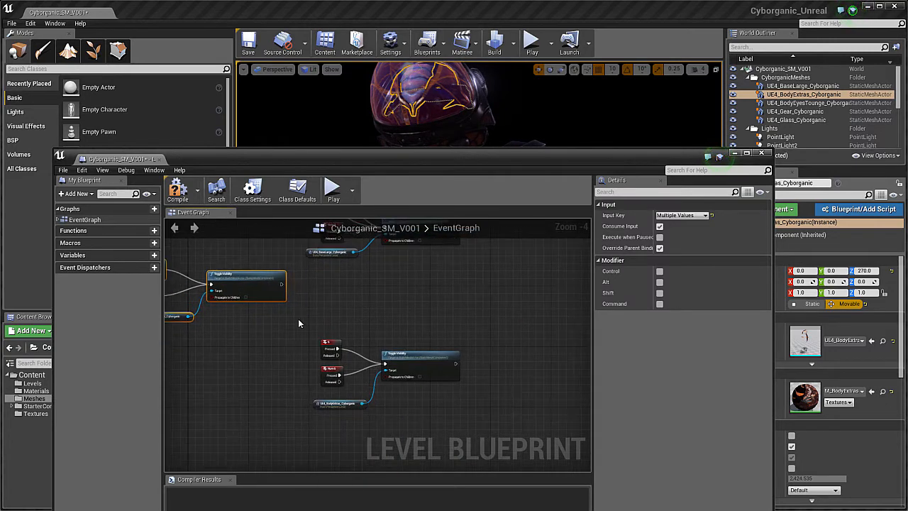
left_click_drag(298, 318, 430, 426)
left_click_drag(414, 352, 411, 282)
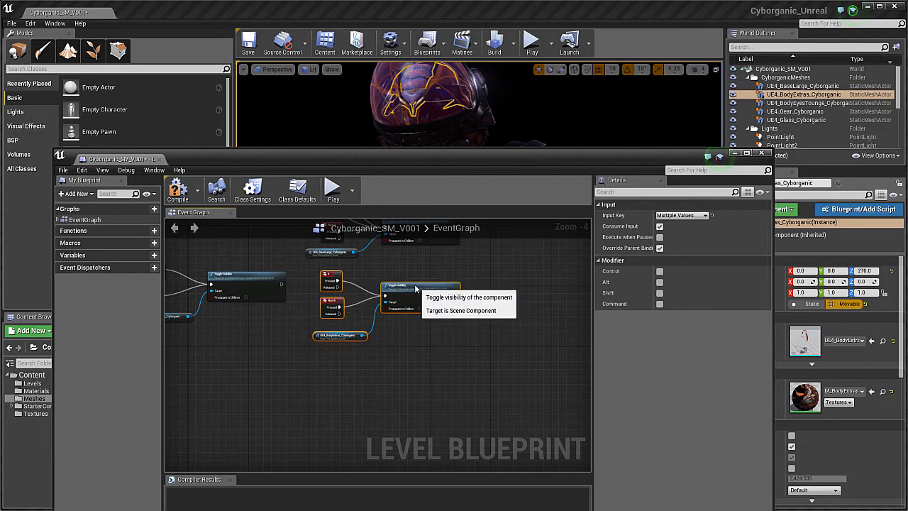
Add a Then 3 output to the Sequence node and connect it to the Toggle Visibility node of the 6 / Num 6 group
scroll(422, 395, "down", 3)
right_click_drag(409, 280, 377, 372)
scroll(373, 363, "up", 1)
scroll(318, 302, "up", 3)
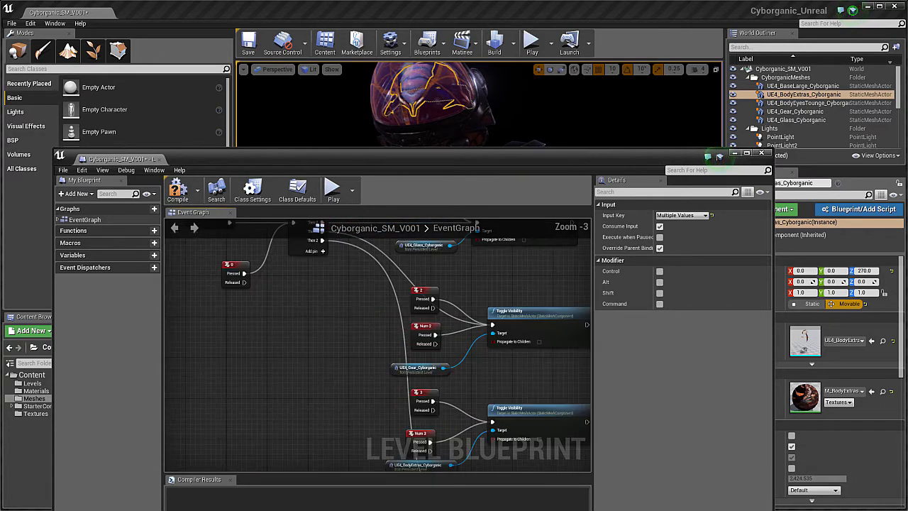
left_click(324, 310)
right_click_drag(359, 364, 328, 320)
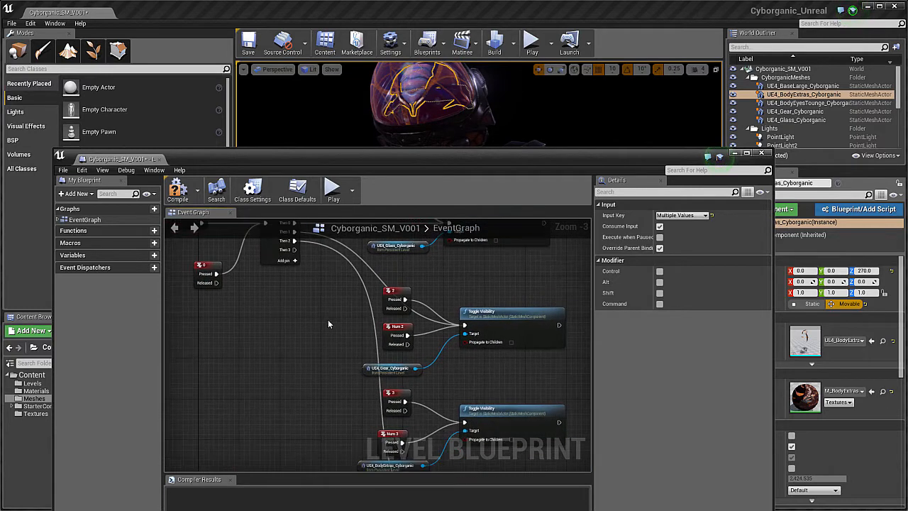
scroll(328, 319, "down", 2)
mouse_move(334, 362)
right_mouse_down()
mouse_move(323, 306)
mouse_move(330, 345)
right_mouse_up()
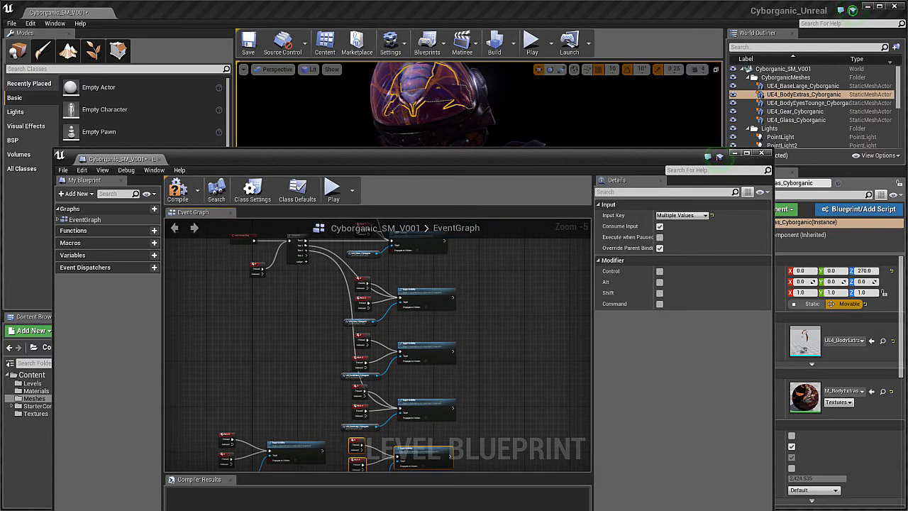
left_click_drag(307, 257, 398, 425)
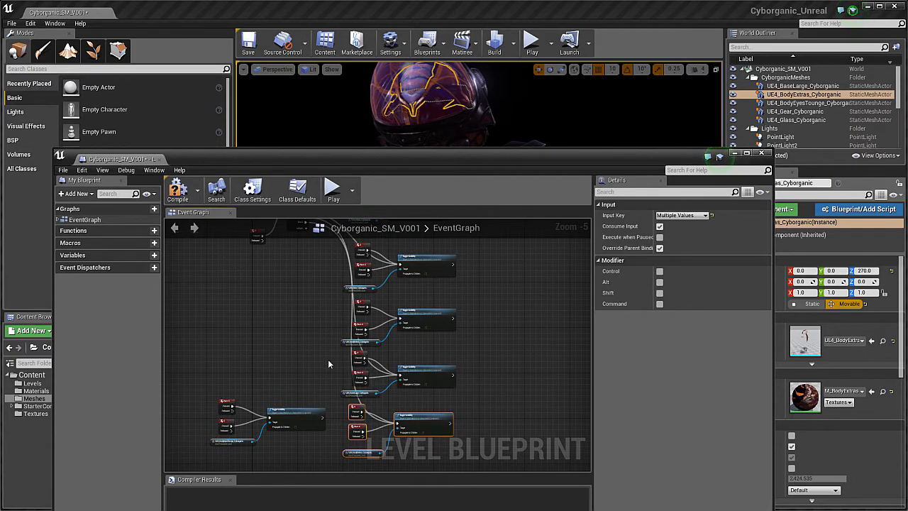
Compile and close the level blueprint and test the level in a short play session
scroll(305, 380, "down", 1)
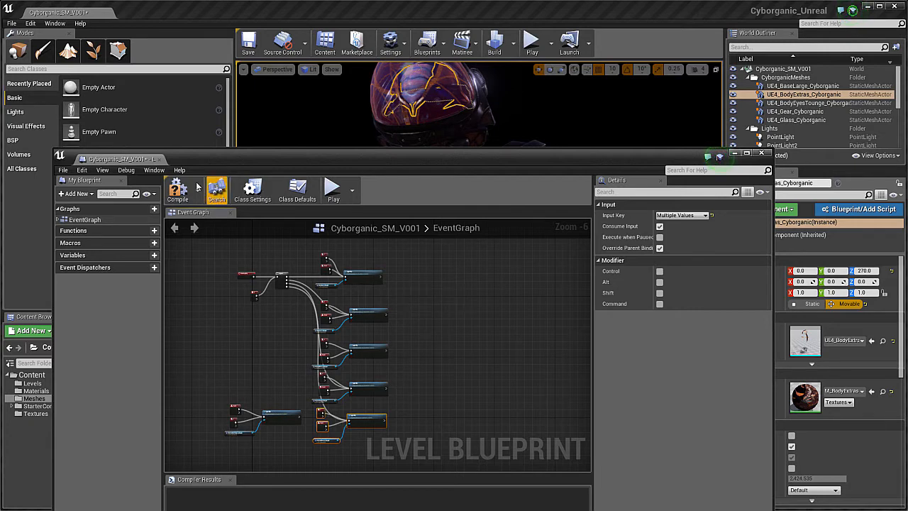
left_click(179, 189)
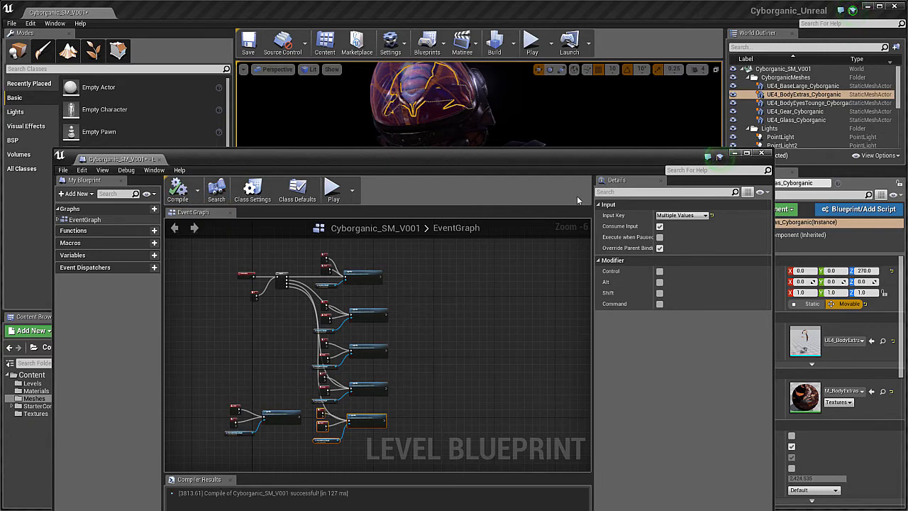
left_click(762, 154)
left_click(534, 44)
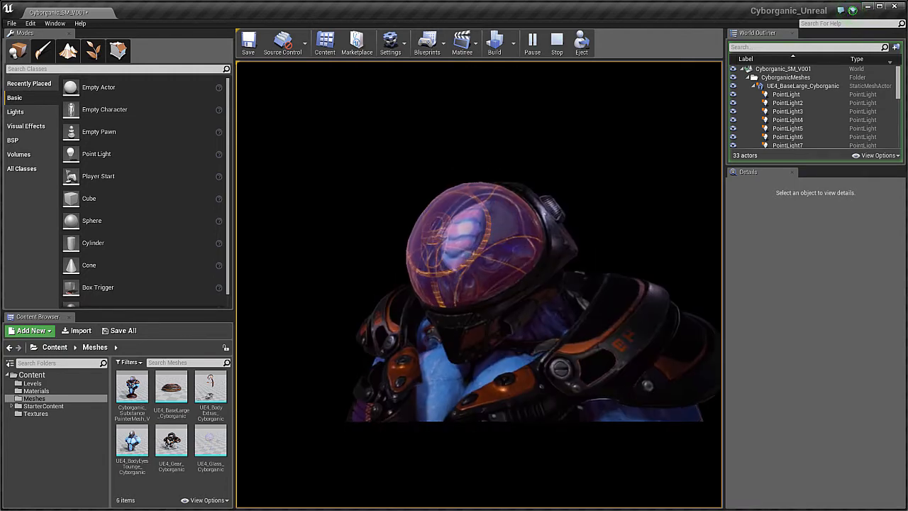
key("Escape")
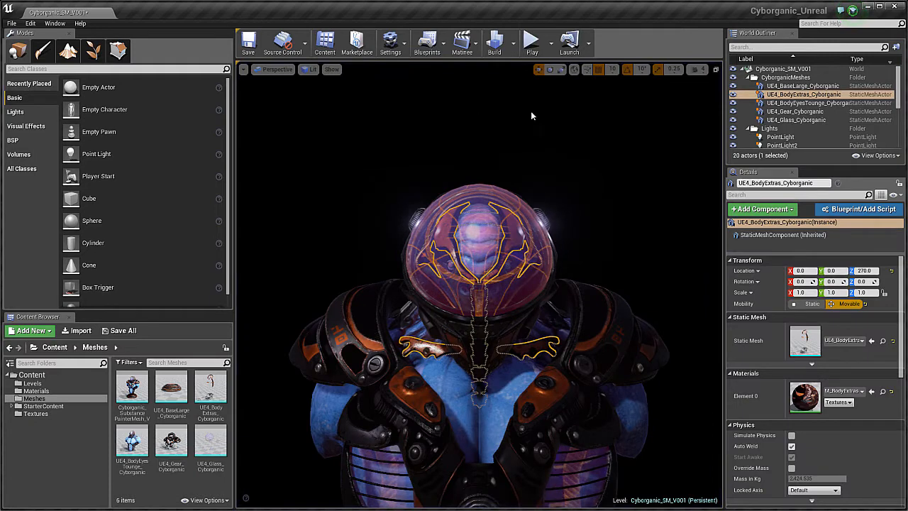
Reopen the level blueprint and move the separate 5 / Num 5 toggle group further away from the main column of toggles
left_click(427, 43)
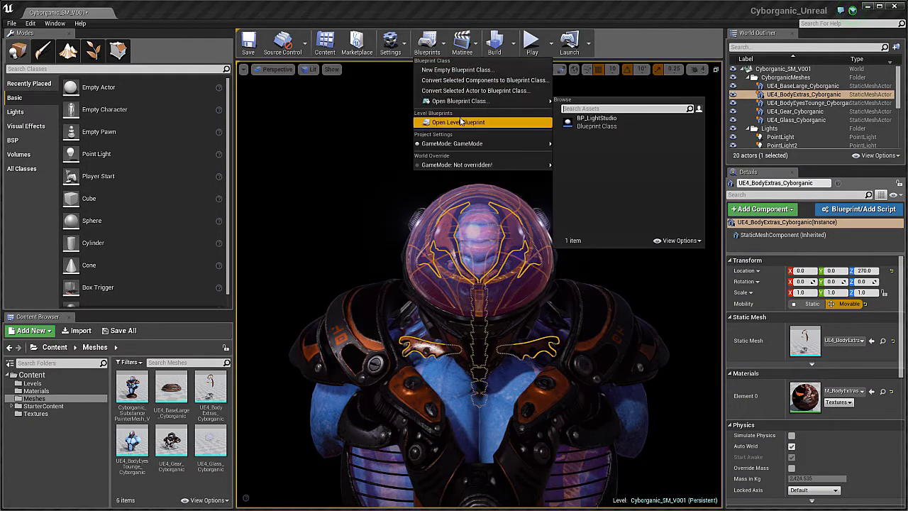
left_click(459, 122)
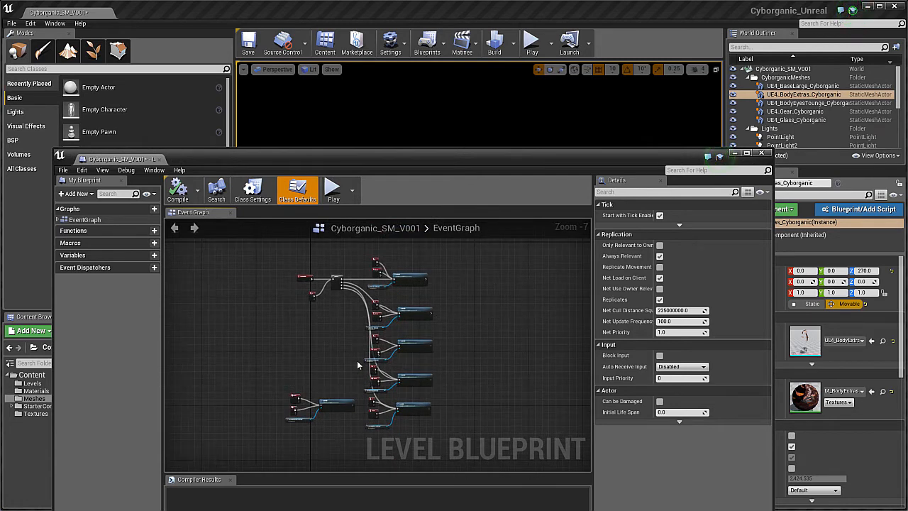
left_click_drag(355, 441, 354, 441)
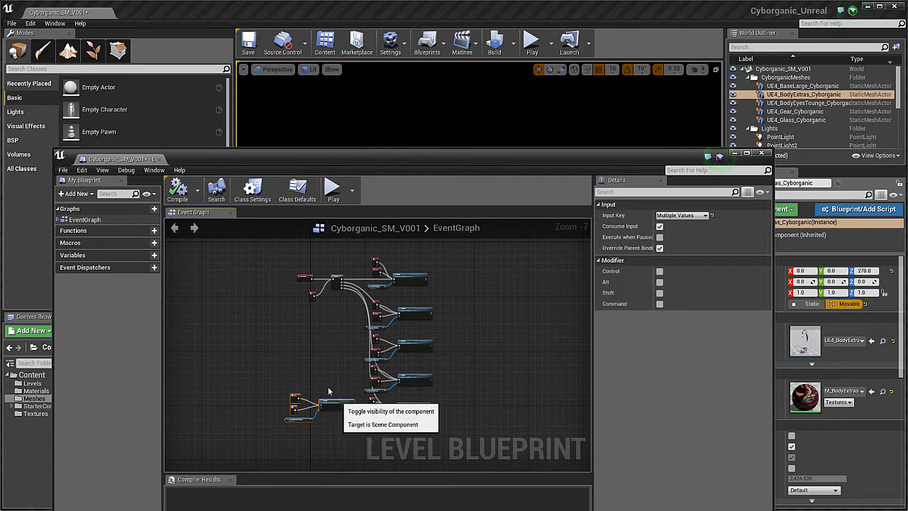
left_click_drag(338, 401, 300, 384)
Wrap the 5 / Num 5 toggle group in a comment box titled "Tog Body" and shift the box slightly up and right
scroll(336, 359, "up", 3)
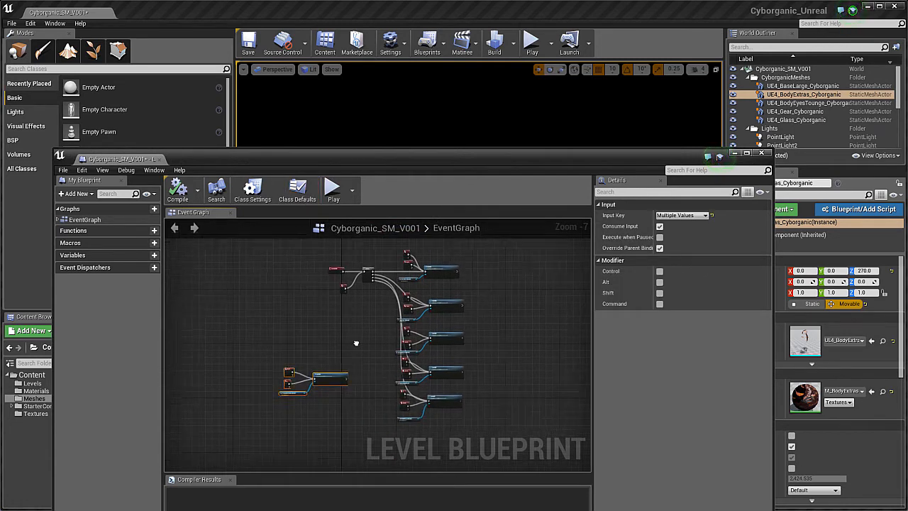
left_click_drag(227, 329, 433, 431)
key("c")
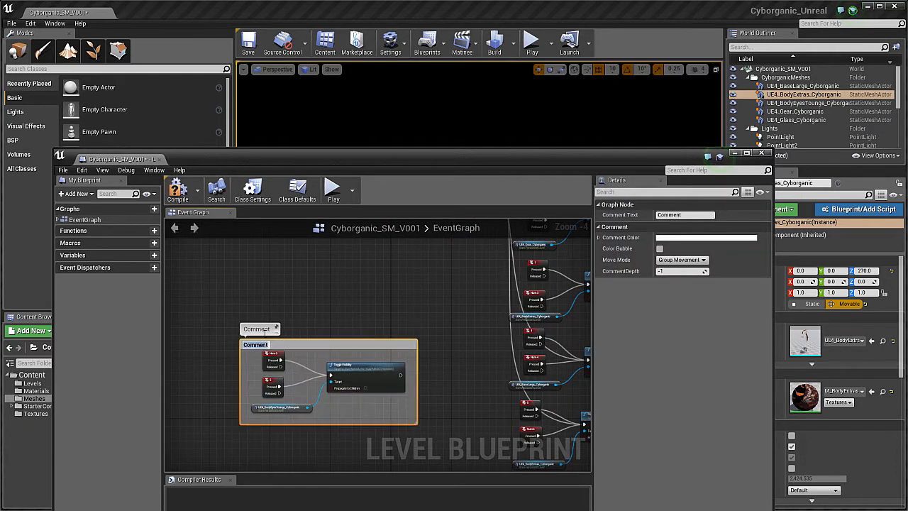
right_click_drag(297, 332, 339, 303)
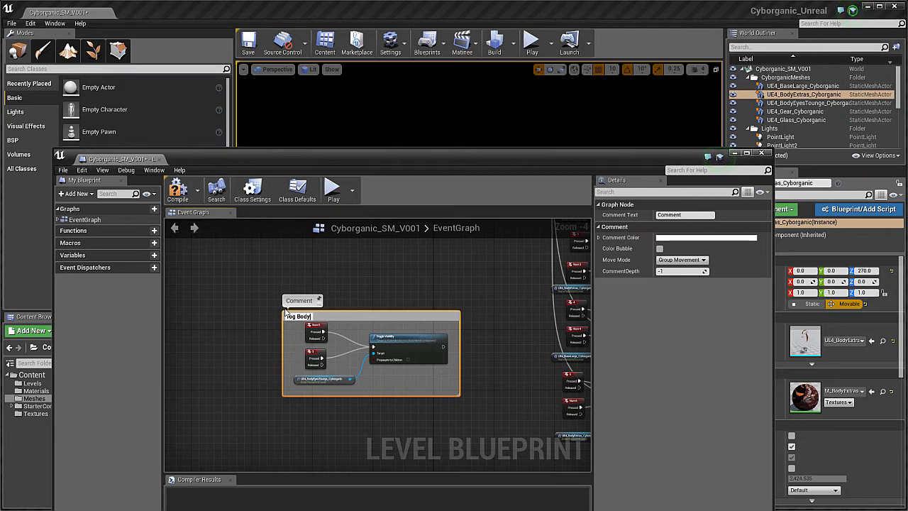
right_click_drag(449, 313, 401, 326)
scroll(381, 292, "down", 2)
scroll(381, 292, "up", 2)
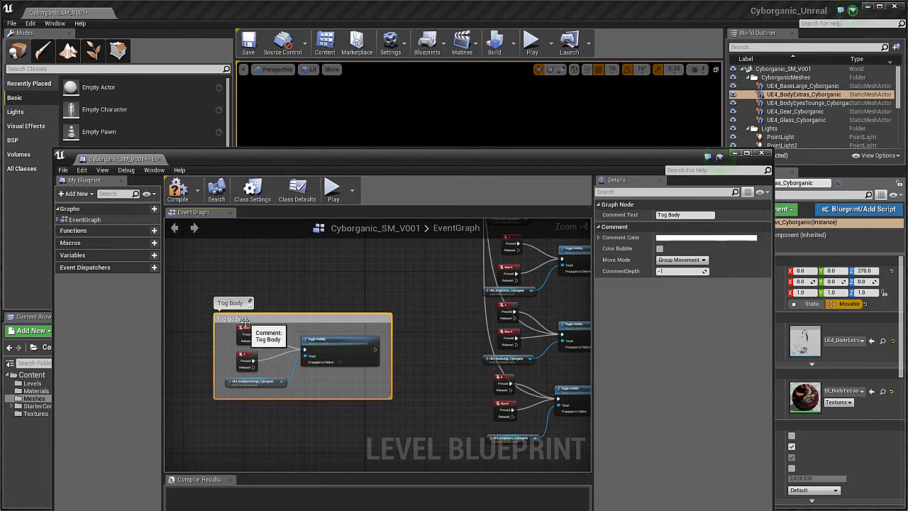
left_click_drag(250, 320, 268, 315)
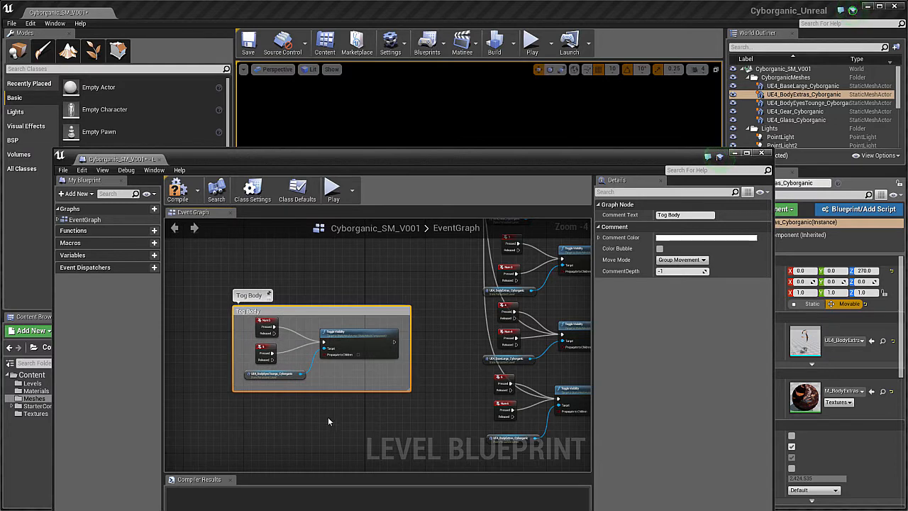
Wrap the 6 / Num 6 toggle group in a comment titled "Tog Body Extras" and lower it clear of the group above
left_click(377, 402)
right_click_drag(377, 403, 364, 417)
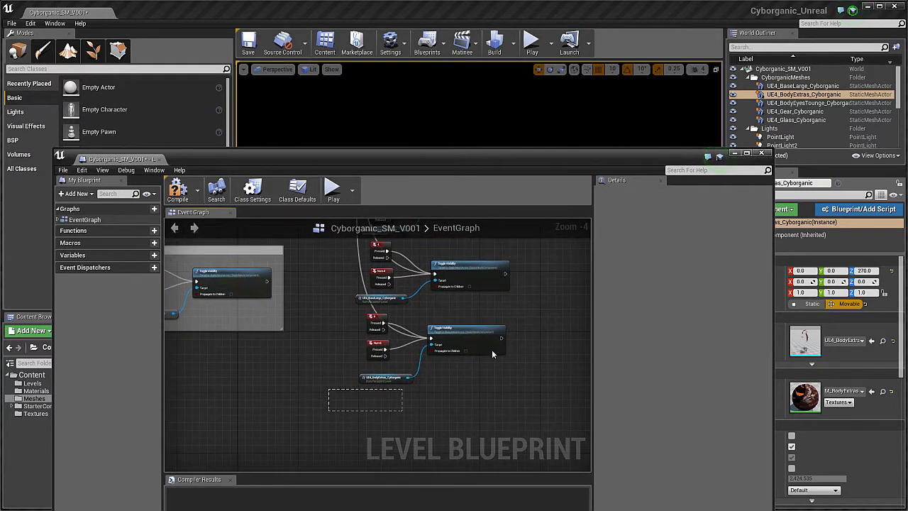
left_click_drag(534, 309, 533, 310)
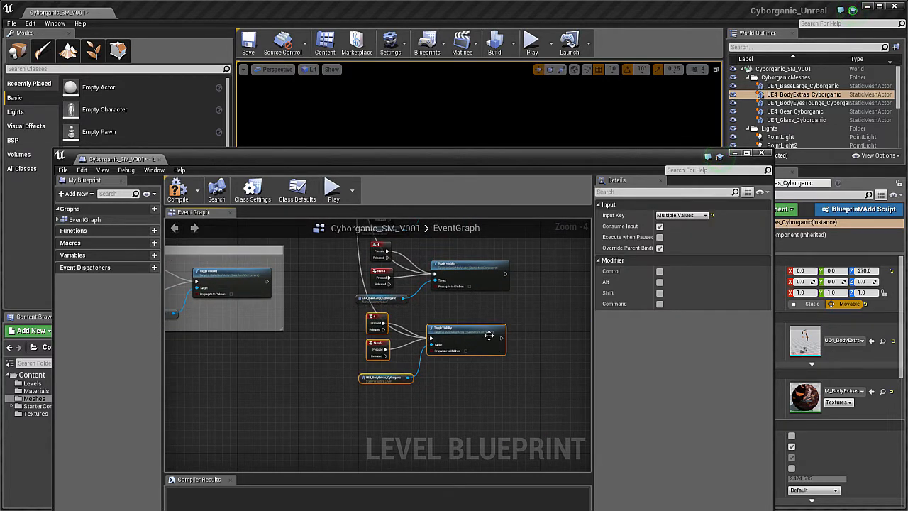
key("c")
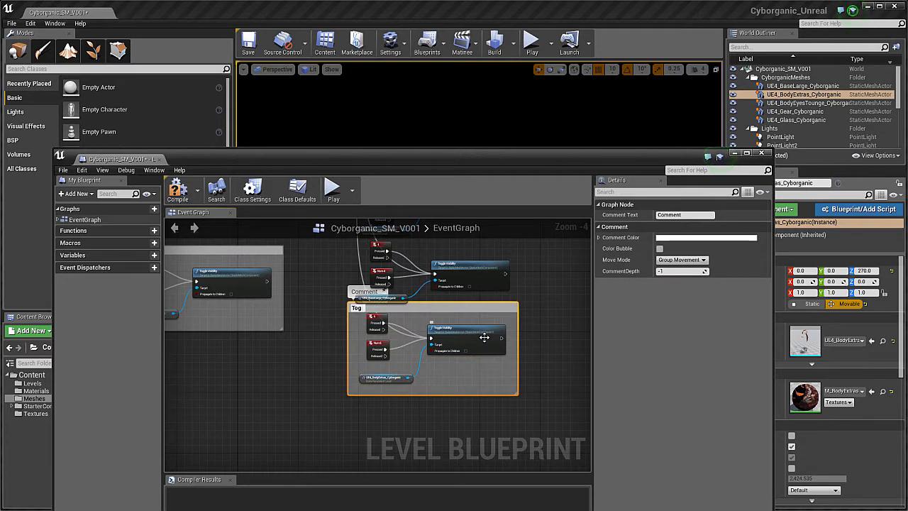
type("Tog Body Extras")
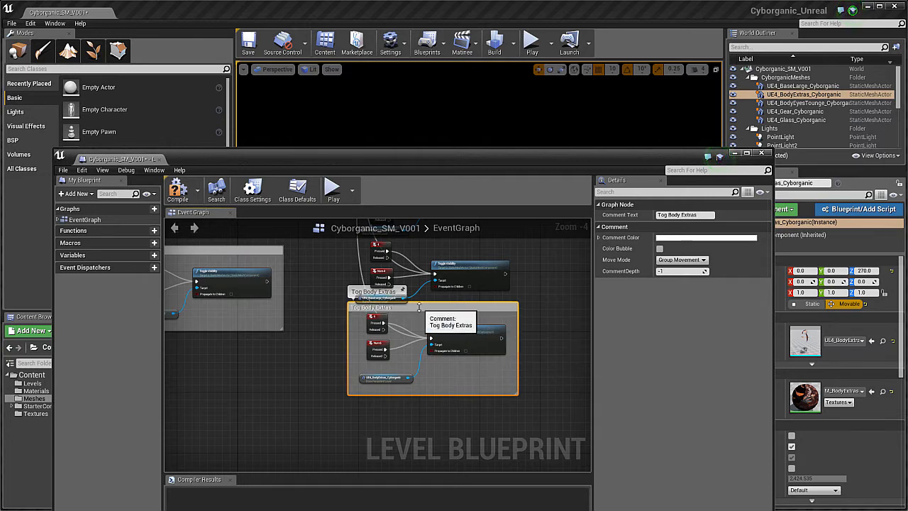
left_click_drag(422, 313, 428, 344)
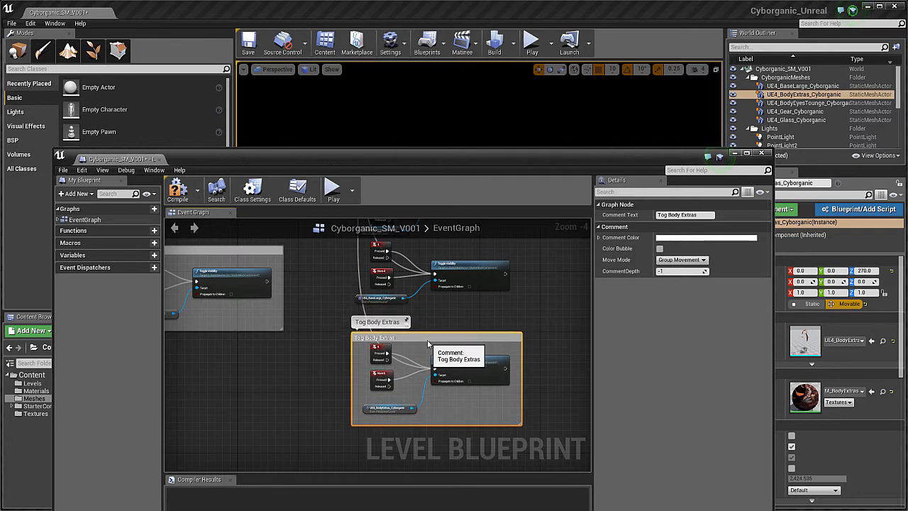
scroll(463, 325, "down", 2)
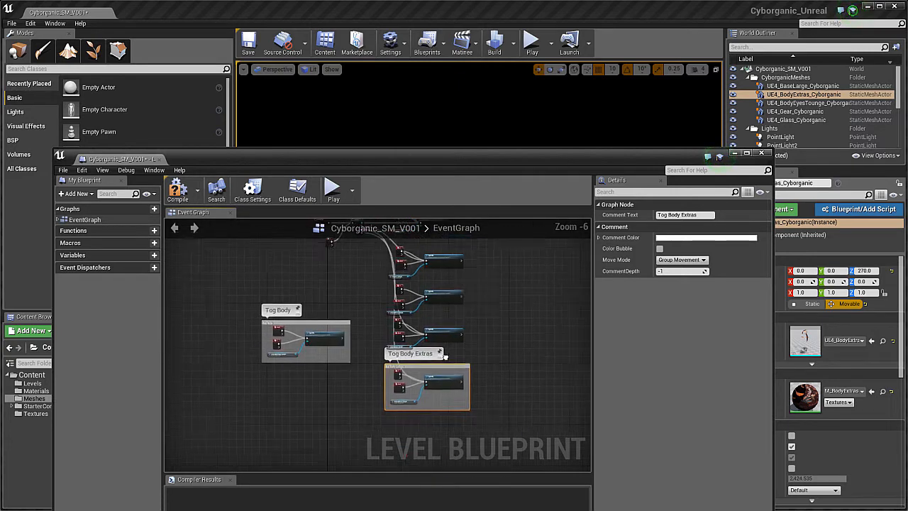
right_click_drag(479, 364, 545, 335)
scroll(472, 372, "up", 2)
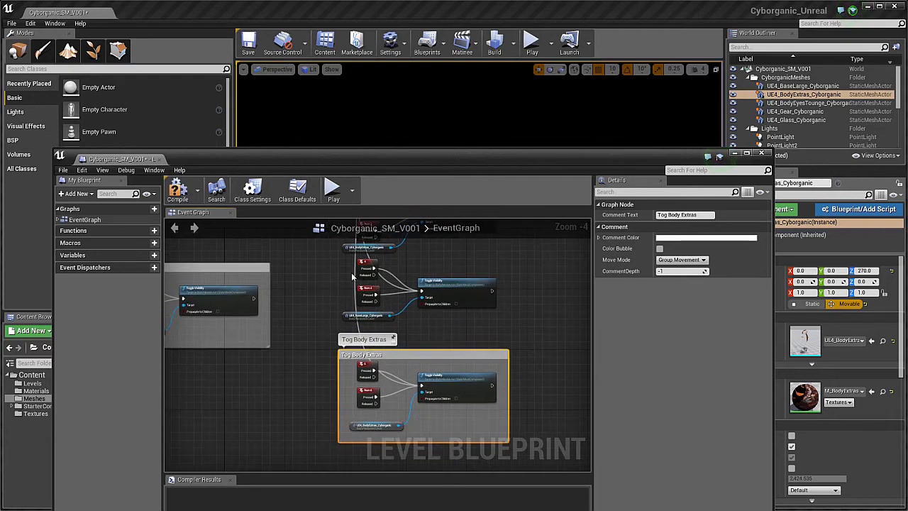
right_click_drag(394, 339, 416, 326)
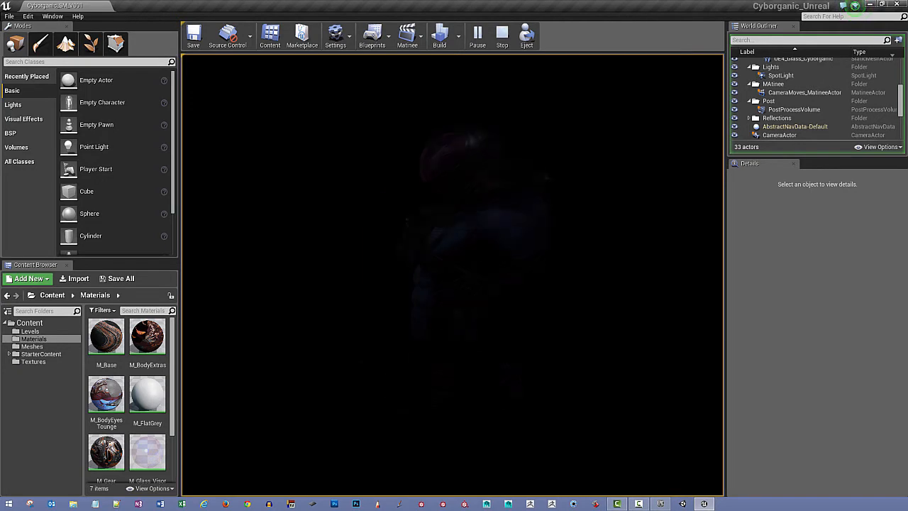
Stop the play session and open the existing CameraMoves_MatineeActor in the Matinee editor
key("Escape")
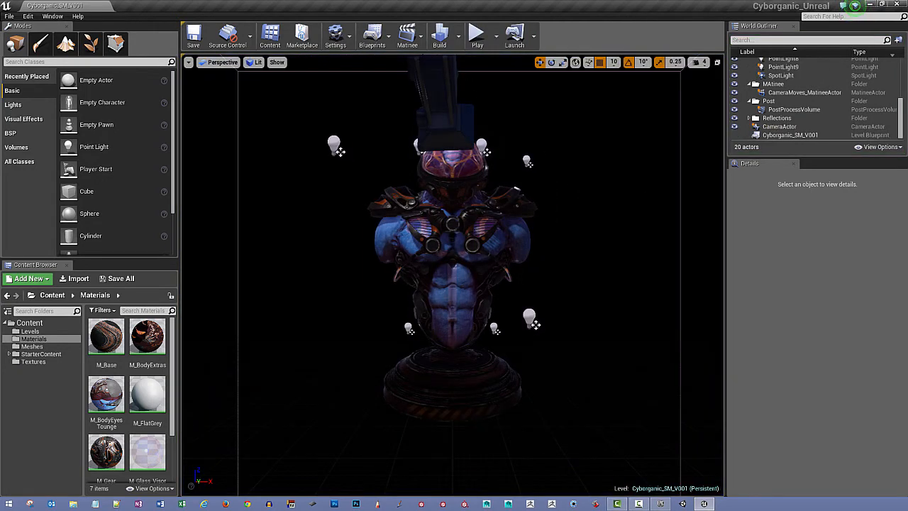
left_click(421, 39)
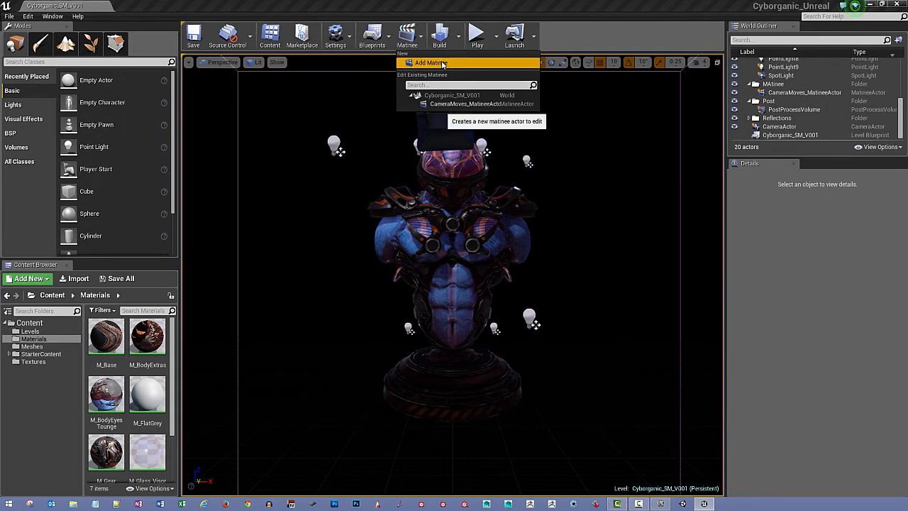
left_click(474, 105)
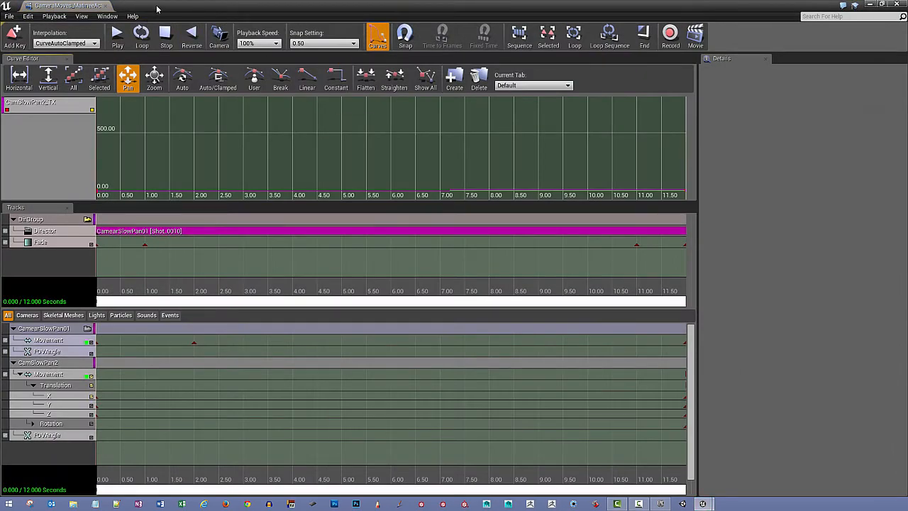
Float and resize the Matinee window so the upper viewport stays visible, and collapse the Movement track of CamSlowPan2
left_click_drag(157, 9, 179, 32)
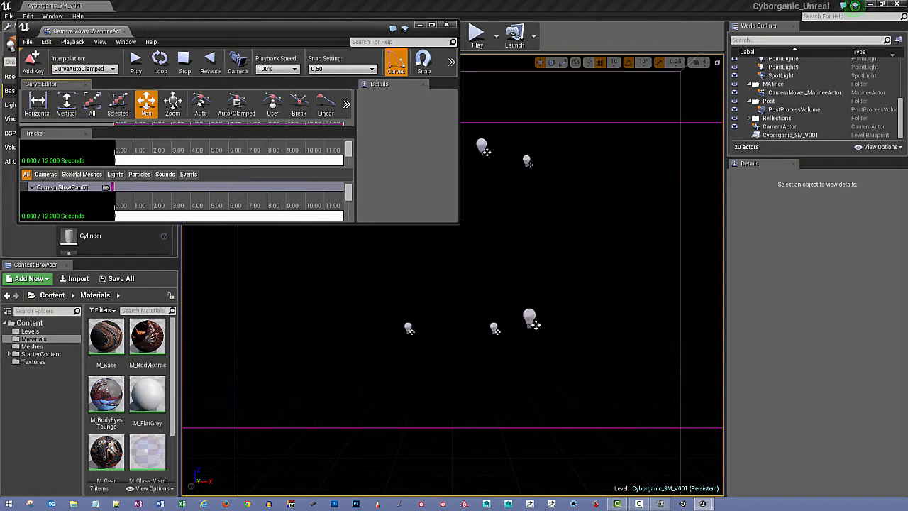
left_click_drag(457, 223, 724, 491)
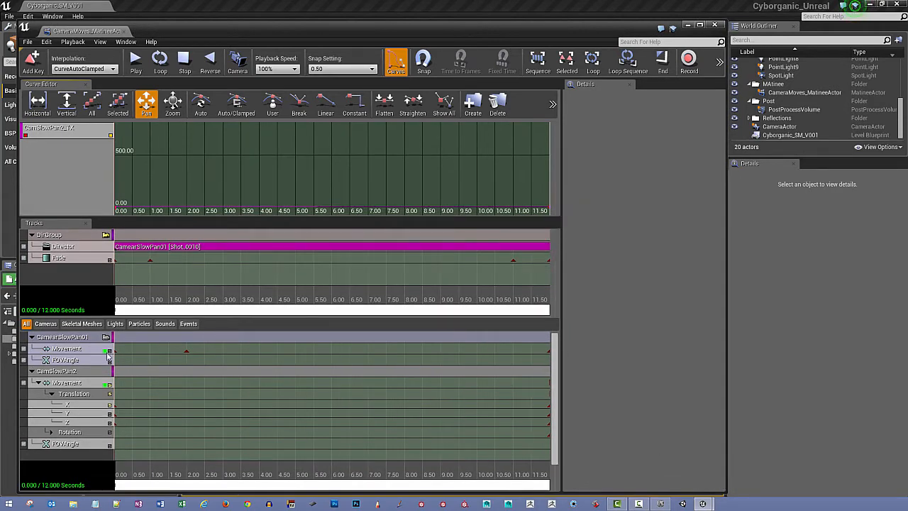
left_click(39, 384)
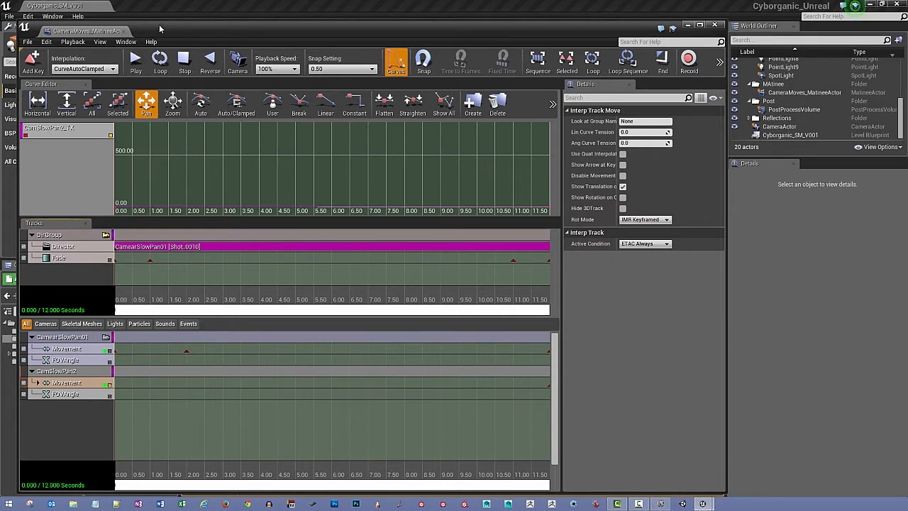
left_click_drag(160, 20, 284, 192)
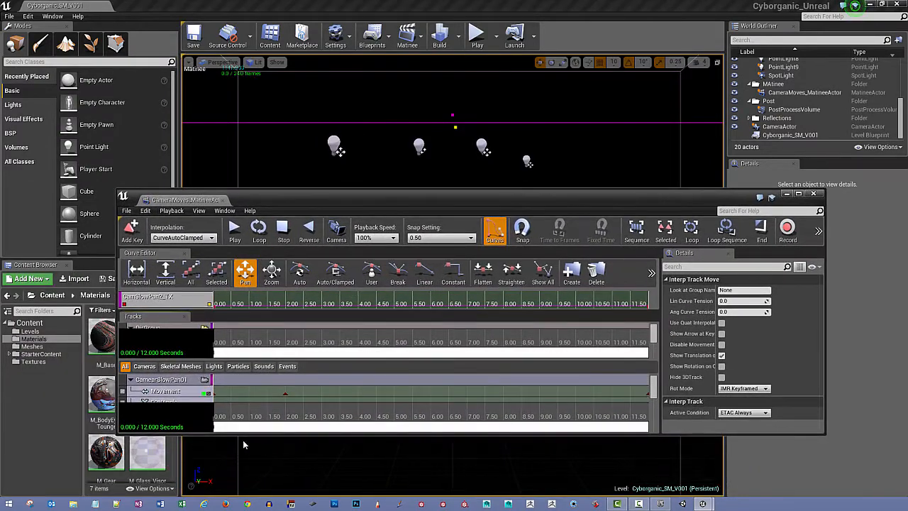
left_click_drag(245, 456, 244, 484)
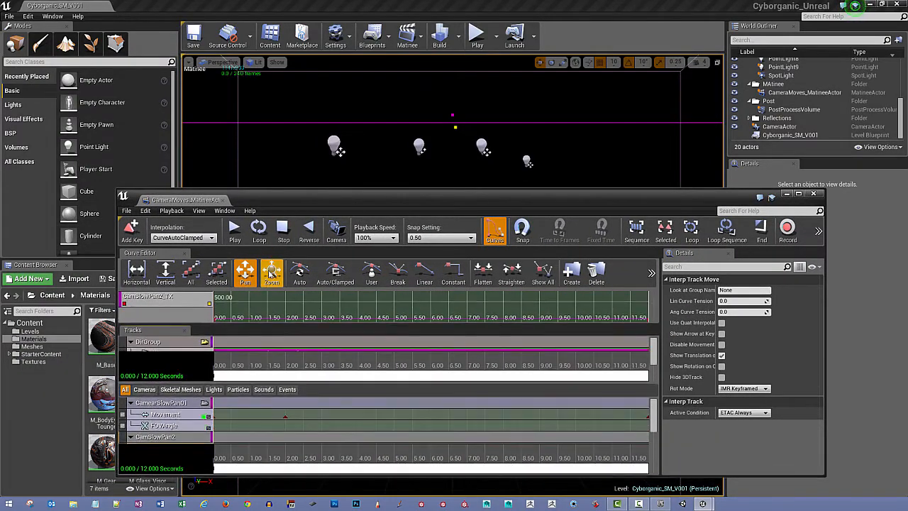
left_click_drag(269, 199, 265, 215)
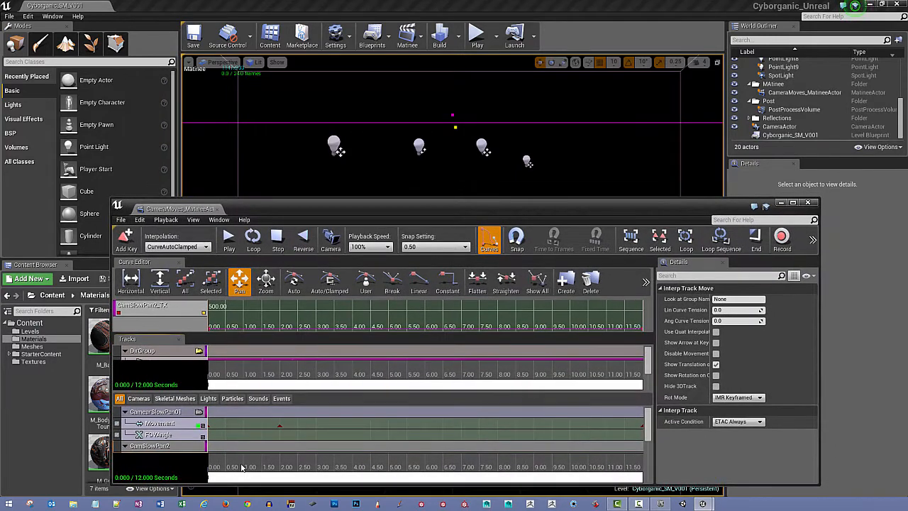
Scrub the Matinee timeline from 0 to about 11.84 seconds to preview the camera move
mouse_move(209, 469)
left_mouse_down()
mouse_move(233, 473)
mouse_move(208, 474)
left_mouse_up()
left_click_drag(214, 479, 642, 466)
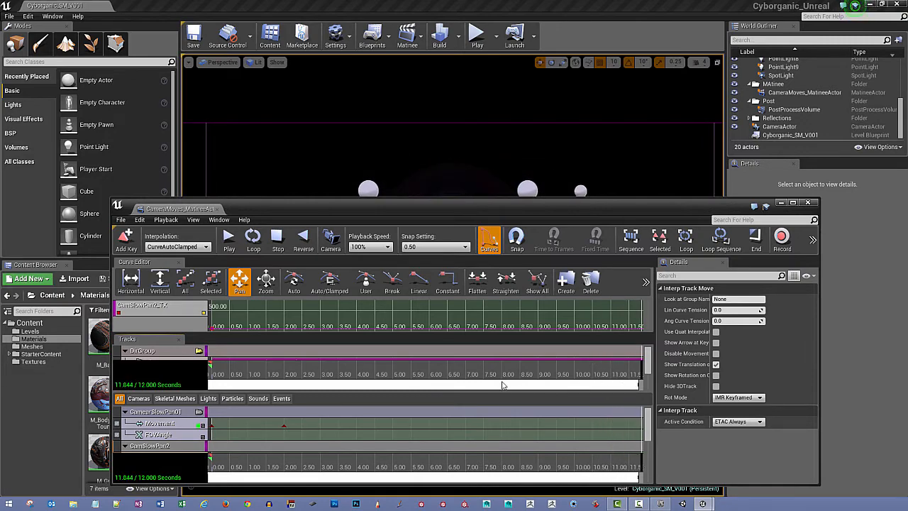
Move the Matinee window up and make it taller, and collapse the CamearSlowPan01 and CamSlowPan2 groups
left_click_drag(339, 207, 312, 96)
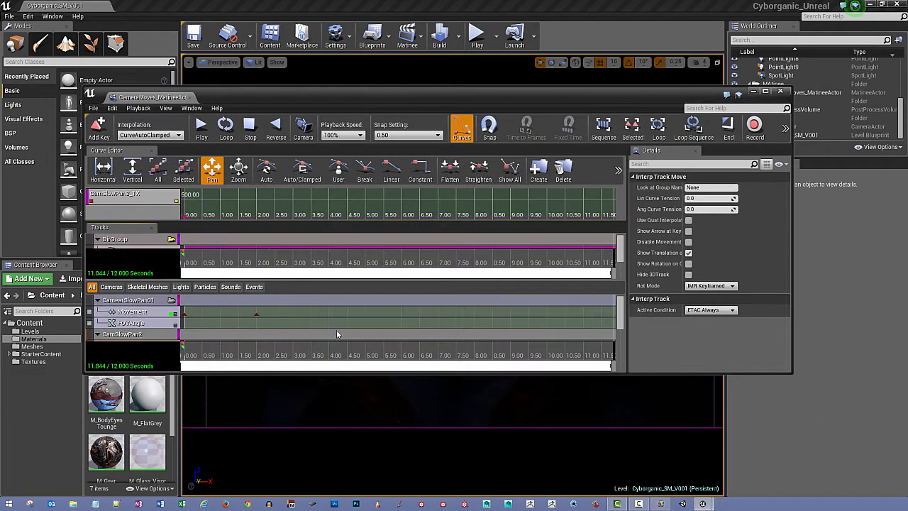
left_click_drag(321, 379, 334, 436)
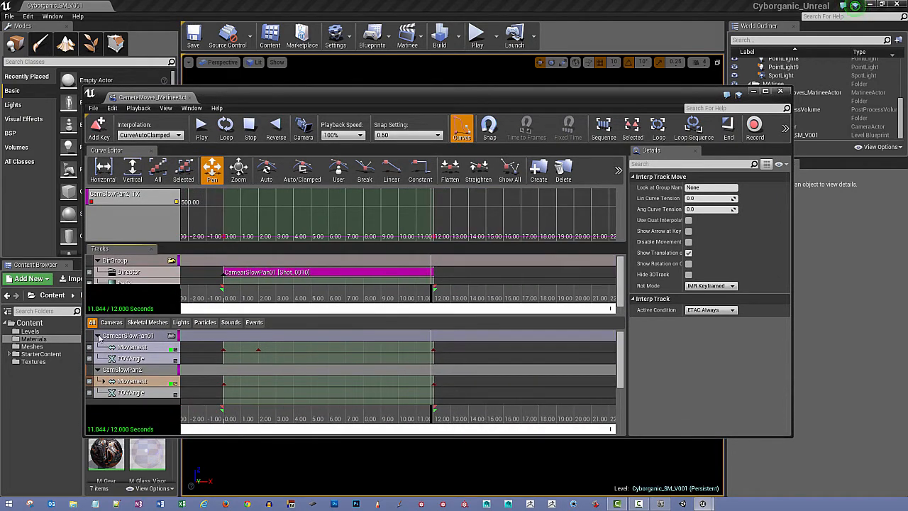
left_click(98, 336)
left_click(98, 347)
left_click(120, 379)
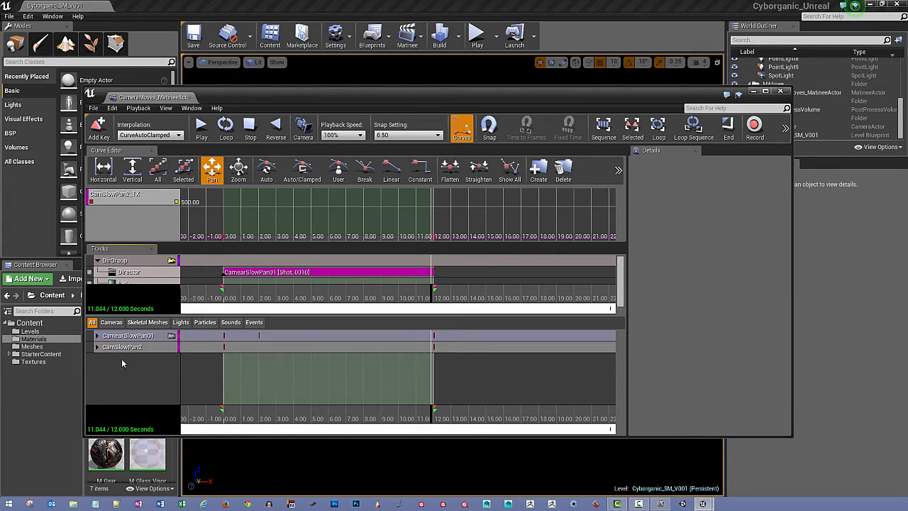
Add a new camera group named CamSlowPan3 to the Matinee tracks
right_click(127, 366)
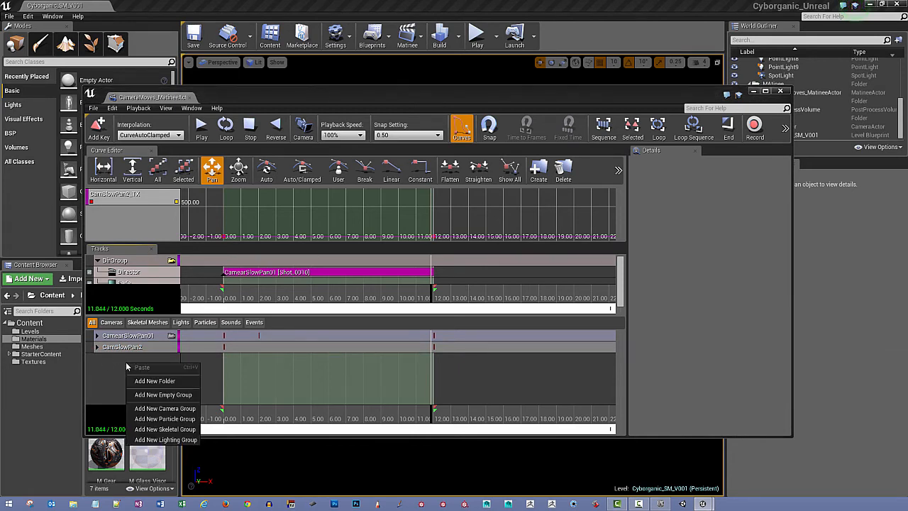
left_click(167, 409)
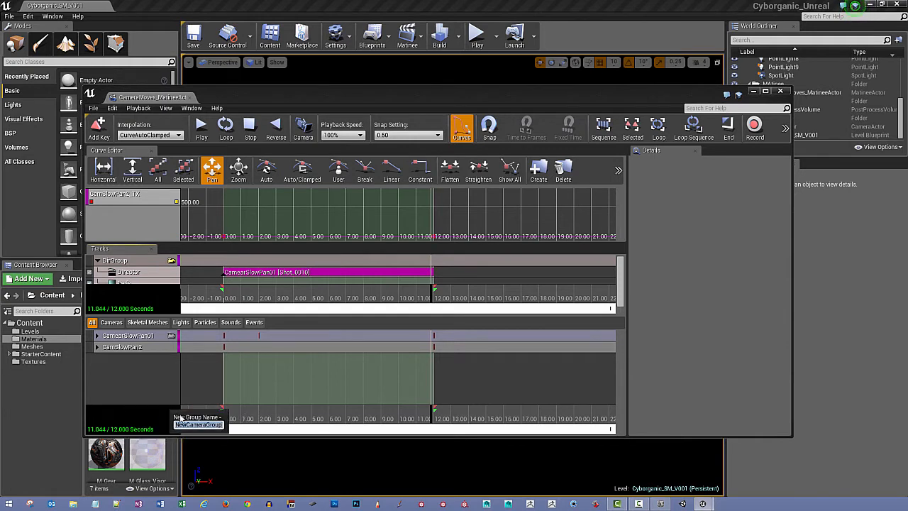
type("CamSlowPan3")
key("Return")
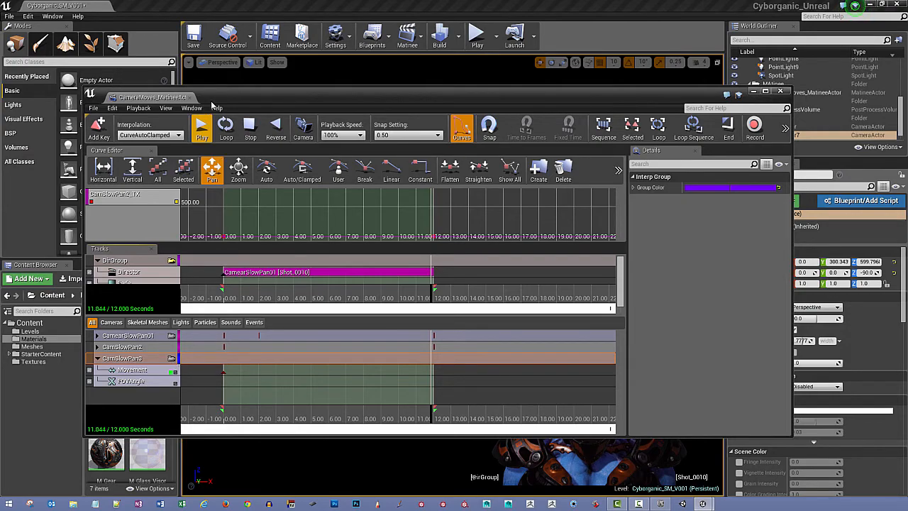
Look through the CamSlowPan3 camera in the viewport and reposition the Matinee window so part of the view shows
left_click_drag(213, 98, 484, 142)
left_click(443, 404)
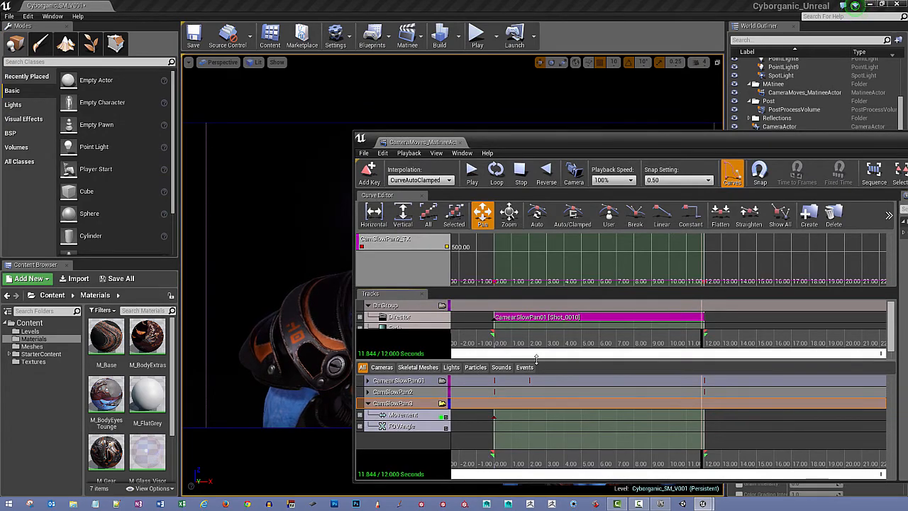
left_click_drag(490, 141, 437, 68)
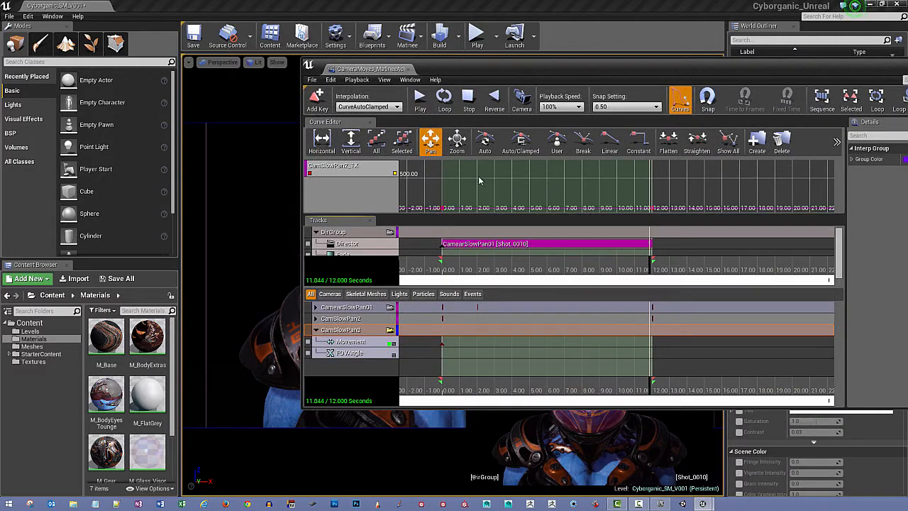
Select the CamSlowPan3 Movement key at 0 seconds, uncover the viewport, and frame the whole bust as the camera's starting view
left_click(441, 344)
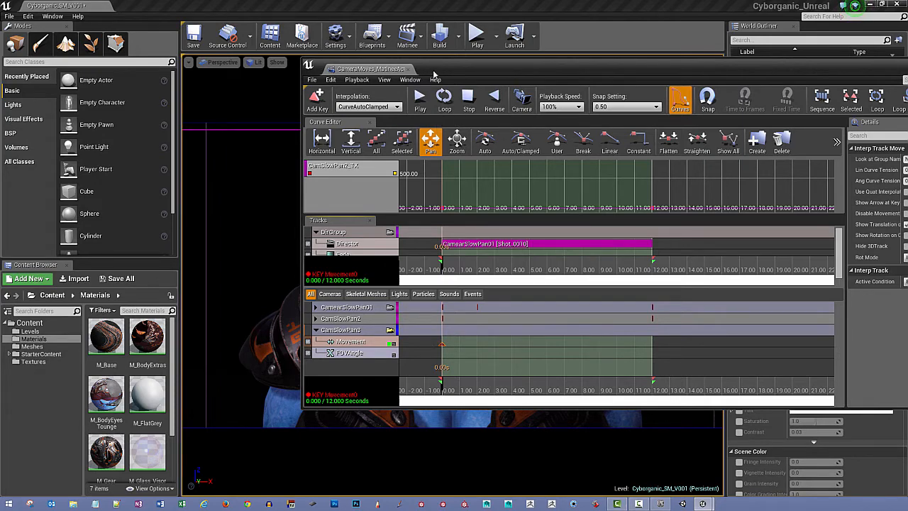
left_click_drag(436, 73, 589, 87)
right_click_drag(387, 283, 380, 267)
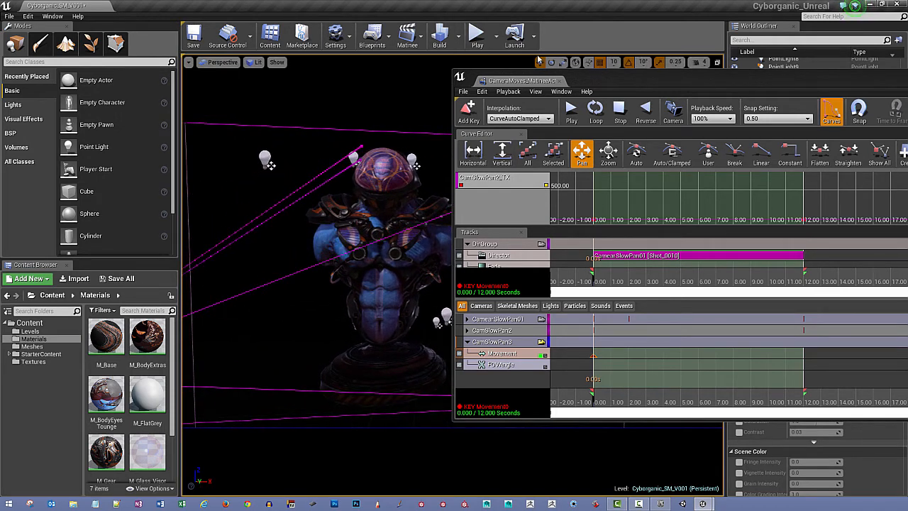
left_click_drag(590, 84, 725, 87)
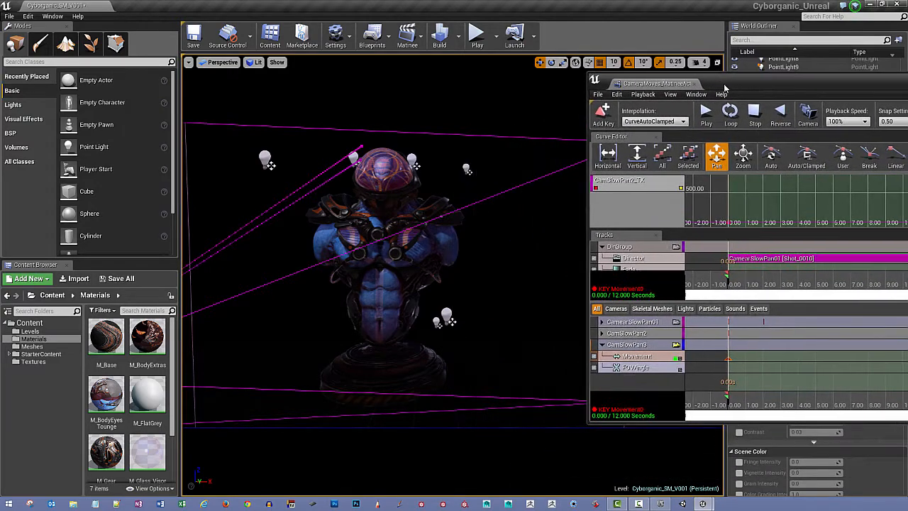
right_click_drag(454, 255, 454, 256)
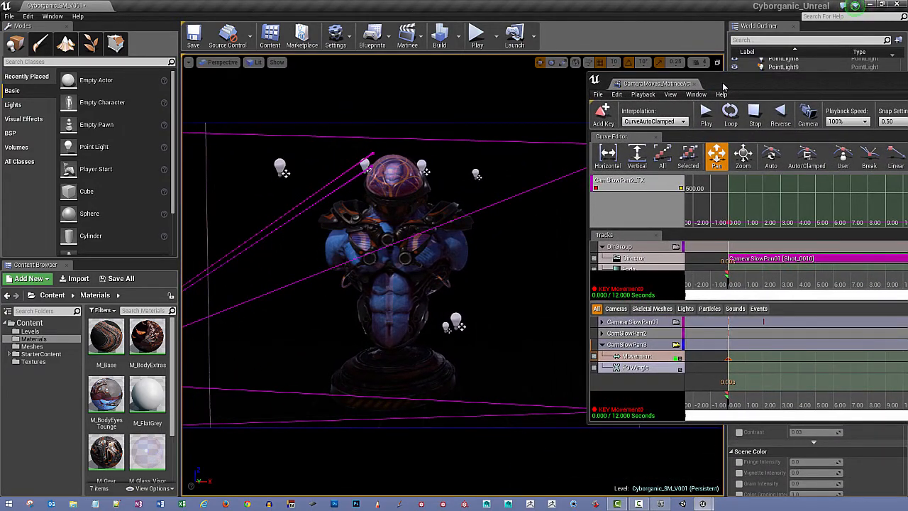
Bring the Matinee window back over the viewport and move the time marker to the sequence end at 12.000 seconds
left_click_drag(723, 86, 431, 61)
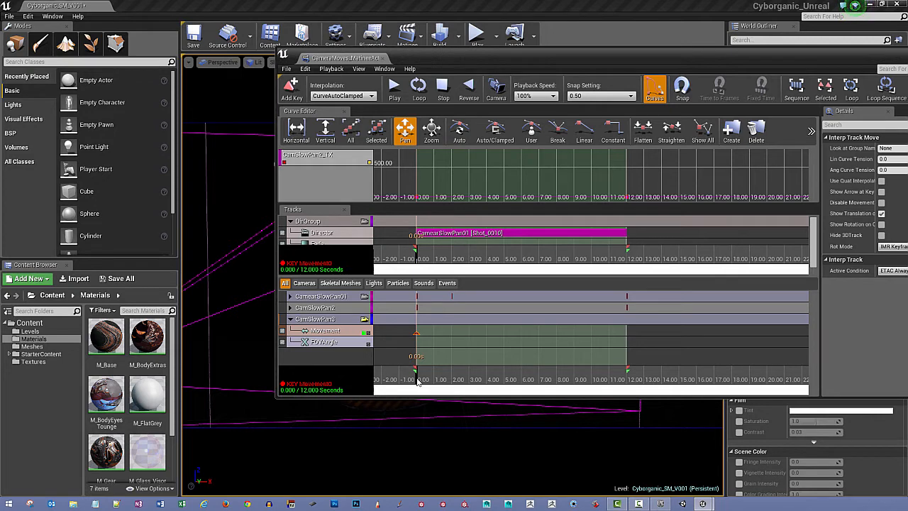
left_click_drag(418, 382, 572, 387)
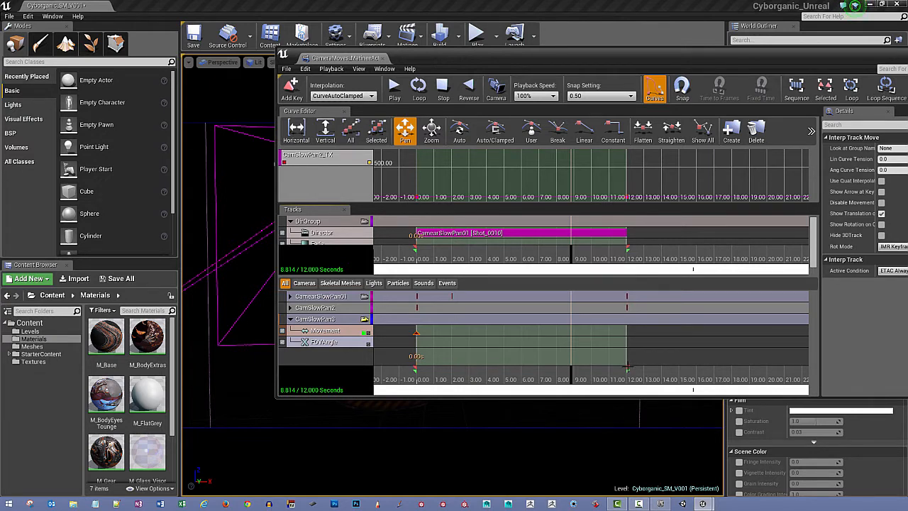
mouse_move(627, 369)
left_mouse_down()
mouse_move(641, 369)
mouse_move(626, 369)
left_mouse_up()
left_click_drag(571, 375, 637, 383)
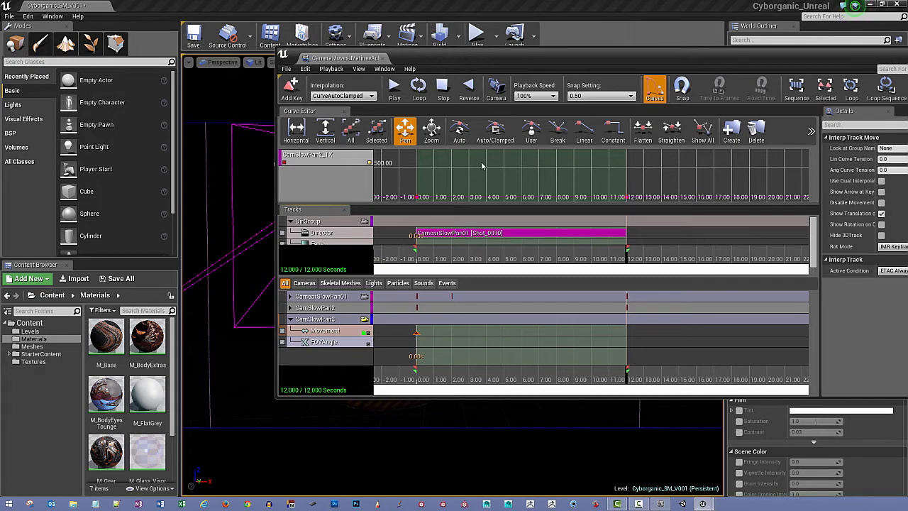
Frame the bust's helmet and shoulders in close-up and add a key to the CamSlowPan3 Movement track at 12 seconds
left_click_drag(425, 56, 594, 90)
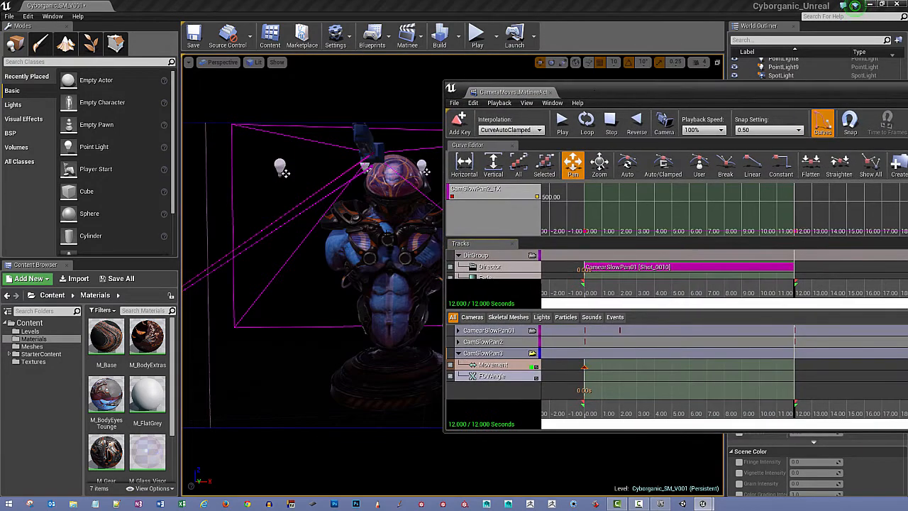
mouse_move(312, 269)
right_mouse_down()
mouse_move(328, 268)
mouse_move(331, 257)
mouse_move(328, 278)
mouse_move(323, 264)
right_mouse_up()
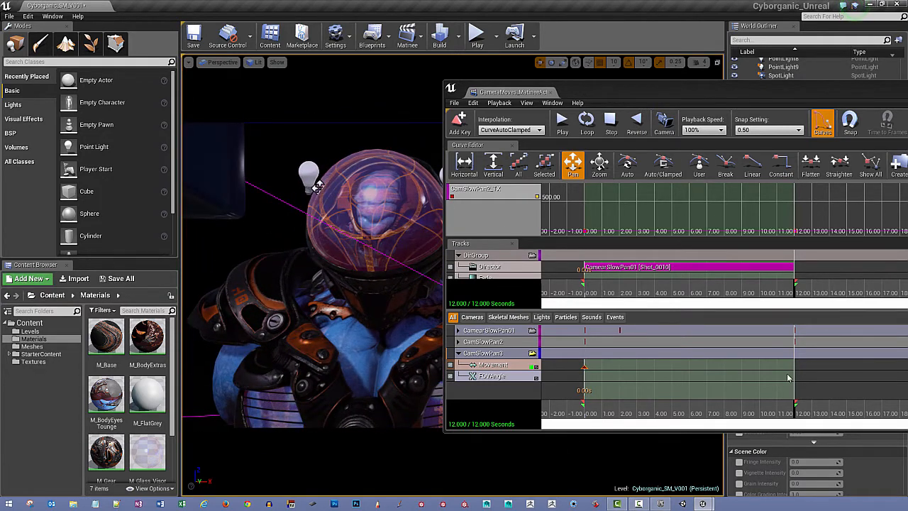
left_click(482, 366)
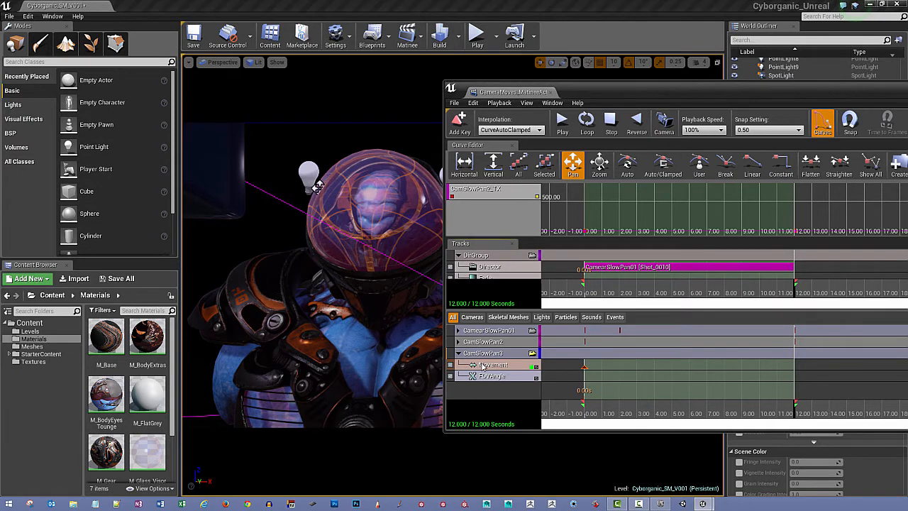
left_click(458, 132)
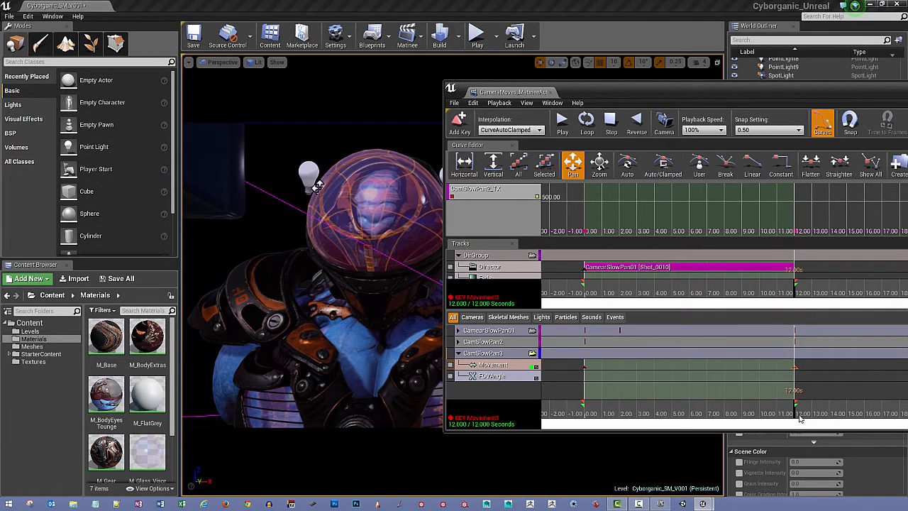
left_click_drag(796, 417, 841, 433)
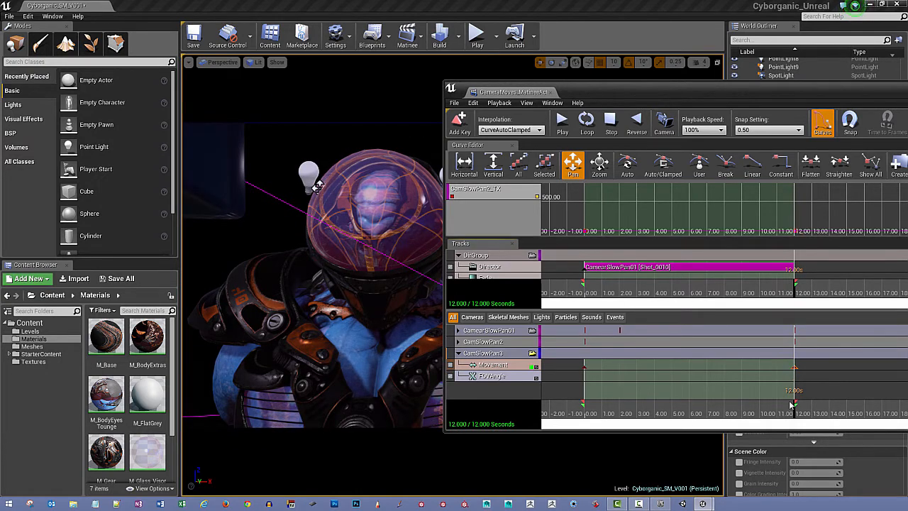
Check the time settings of the first and last keys on the CamSlowPan2_TX curve
left_click(536, 368)
left_click(536, 368)
left_click(586, 234)
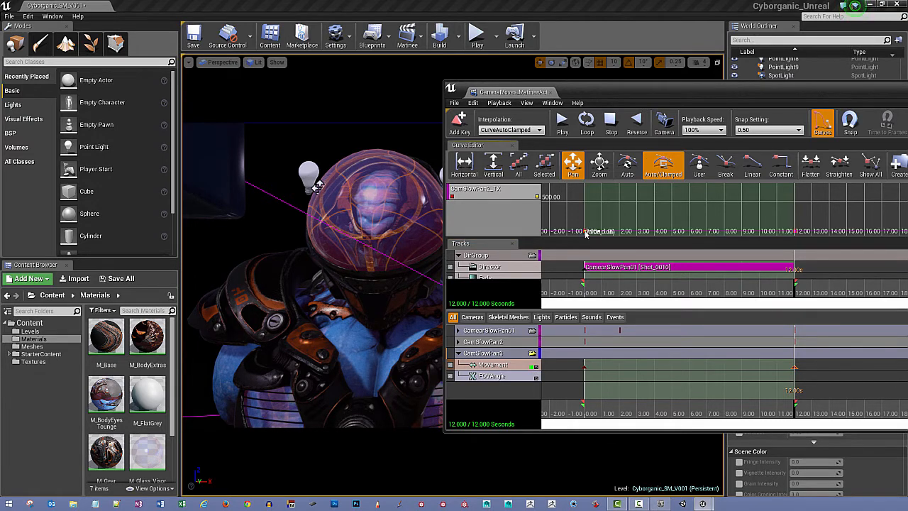
right_click(586, 234)
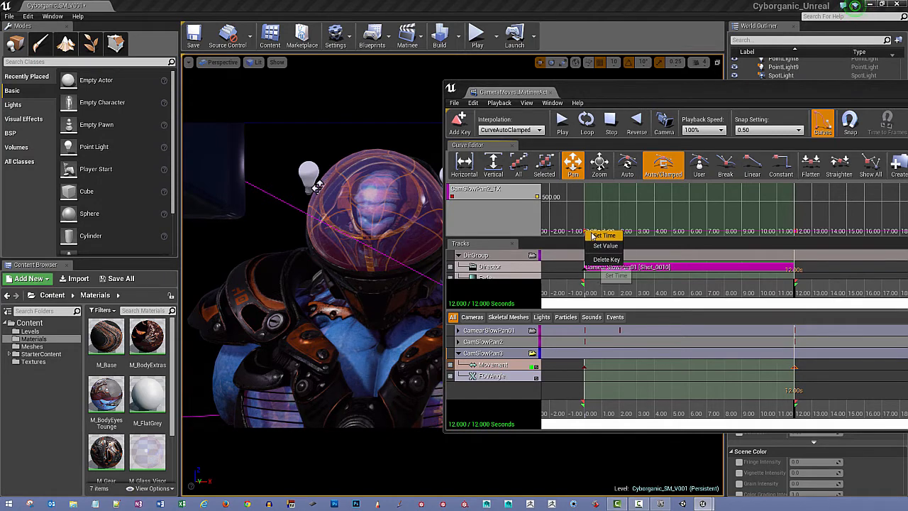
left_click(601, 235)
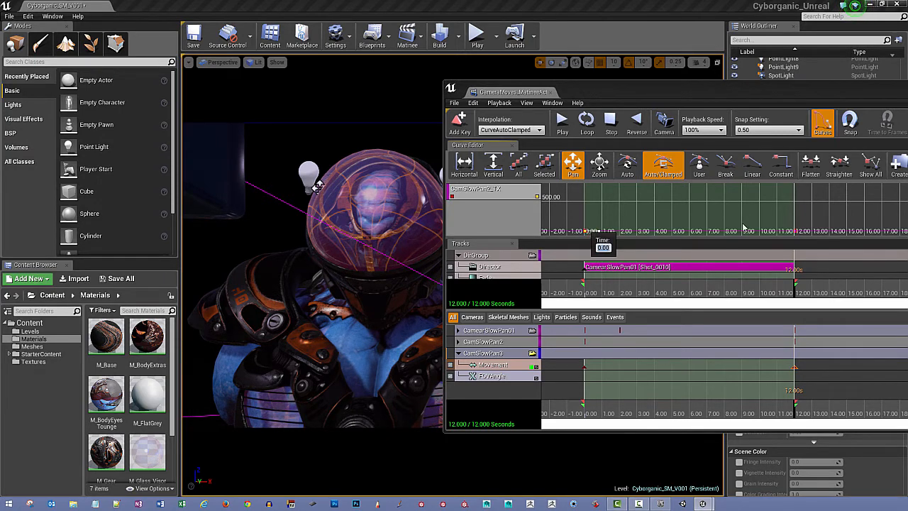
left_click(770, 210)
left_click(796, 233)
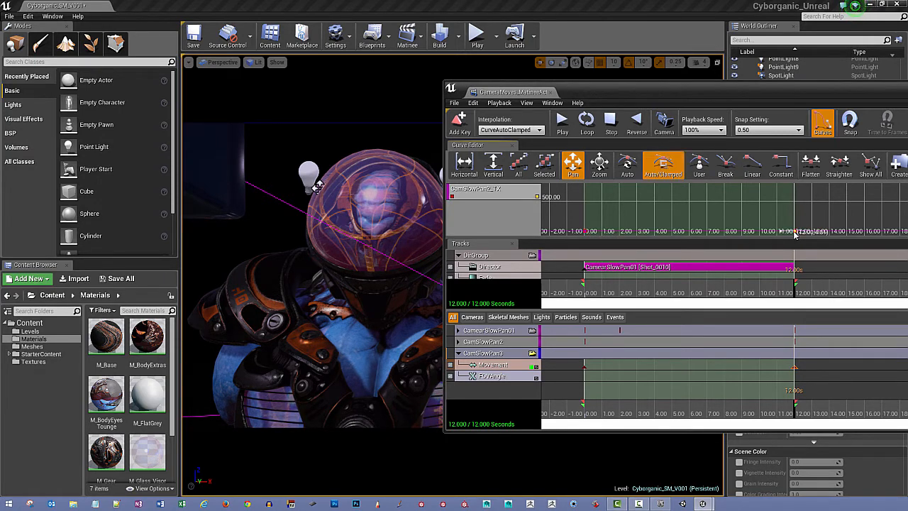
right_click(796, 233)
left_click(800, 237)
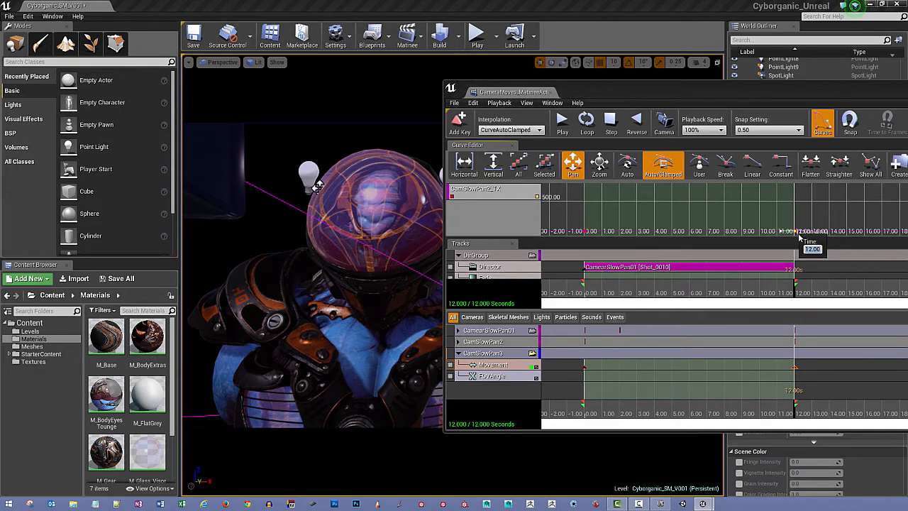
key("Return")
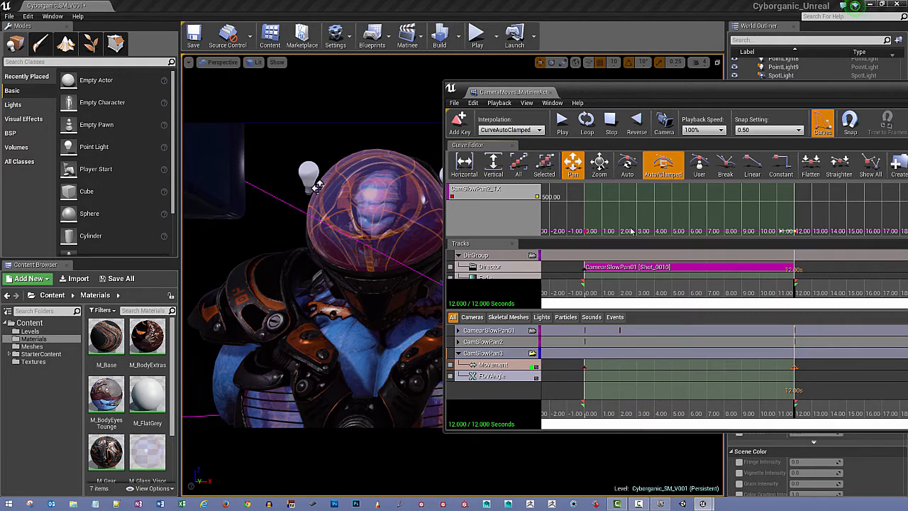
Set the value of the CamSlowPan2_TX curve's key at 12 seconds to 5.00
right_click(796, 233)
left_click(807, 246)
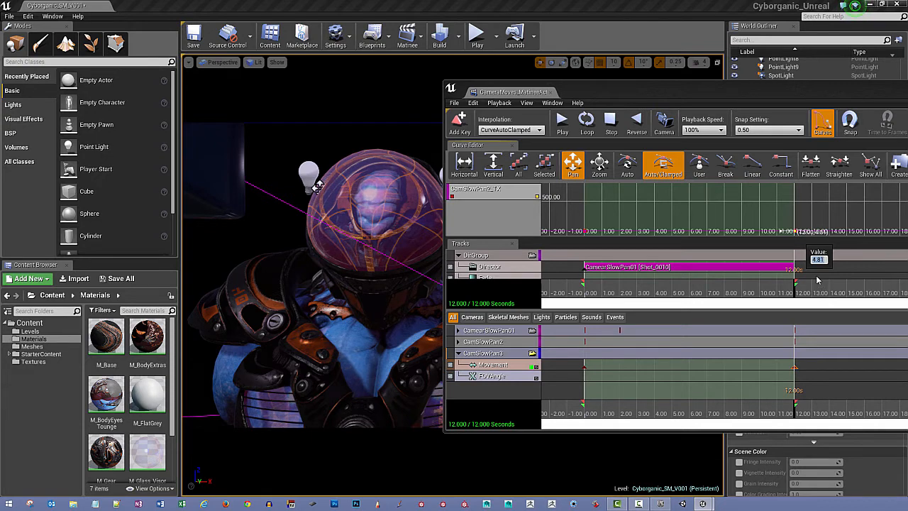
key("Return")
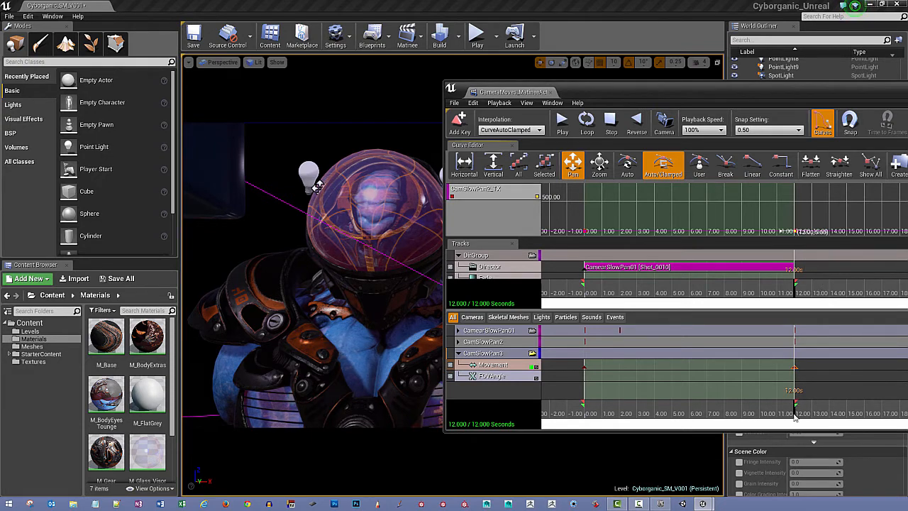
Return the playhead to 0 seconds and split the CamSlowPan3 Movement track into translation and rotation
left_click_drag(796, 416, 570, 419)
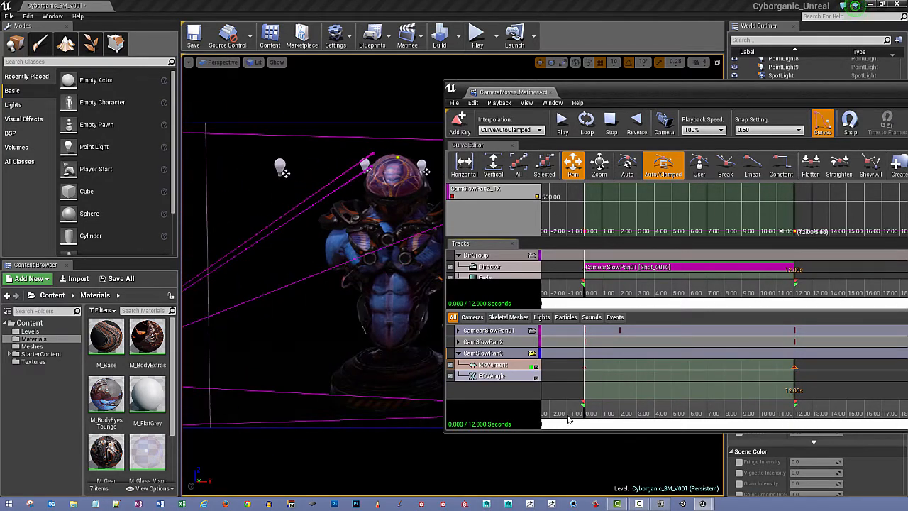
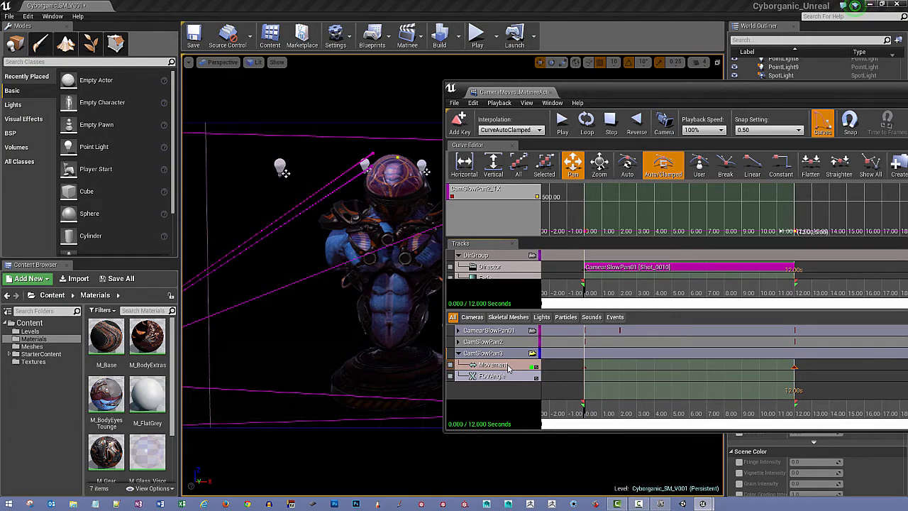
right_click(508, 368)
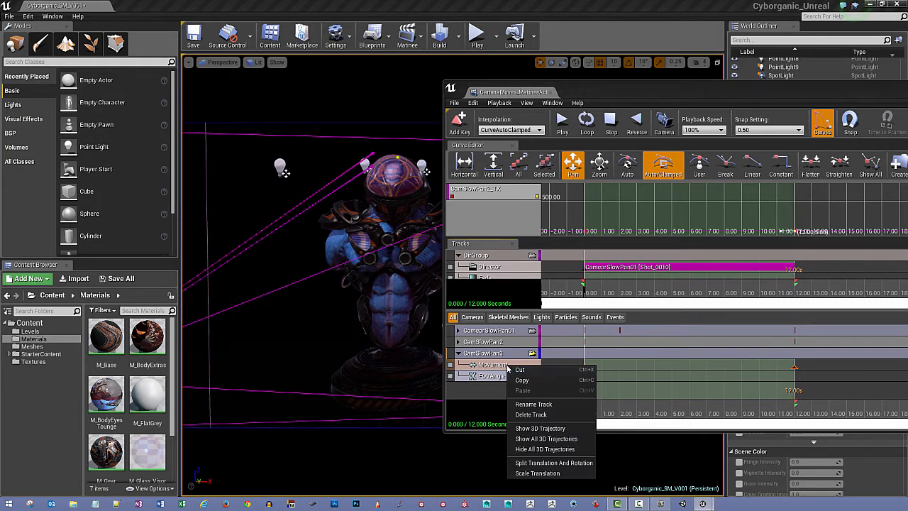
left_click(560, 469)
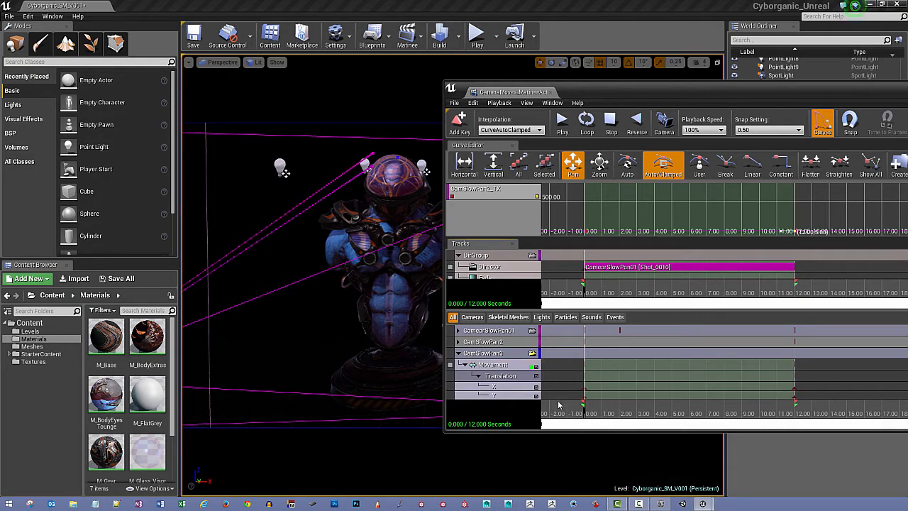
scroll(556, 394, "down", 2)
scroll(556, 396, "up", 4)
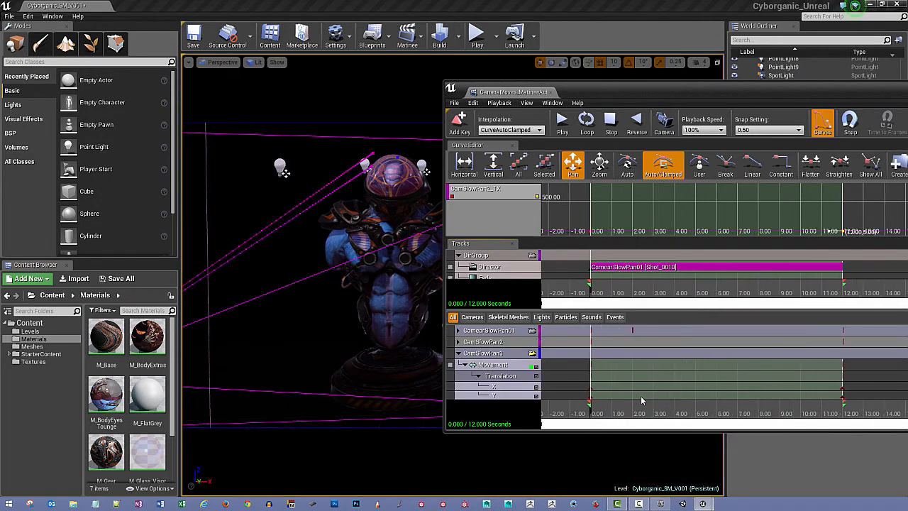
scroll(641, 401, "up", 1)
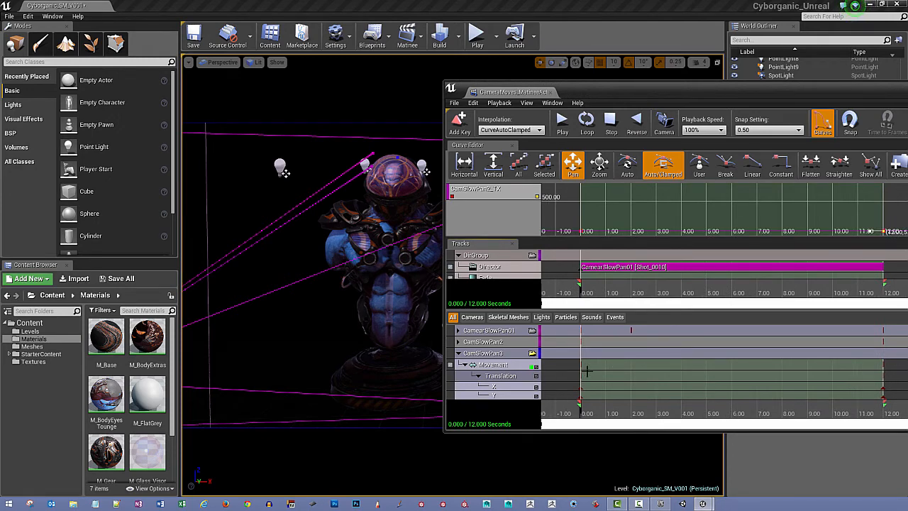
Display the Translation curves of CamSlowPan3 in the Curve Editor and enlarge the graph and track areas
left_click_drag(697, 88, 563, 95)
scroll(837, 384, "down", 3)
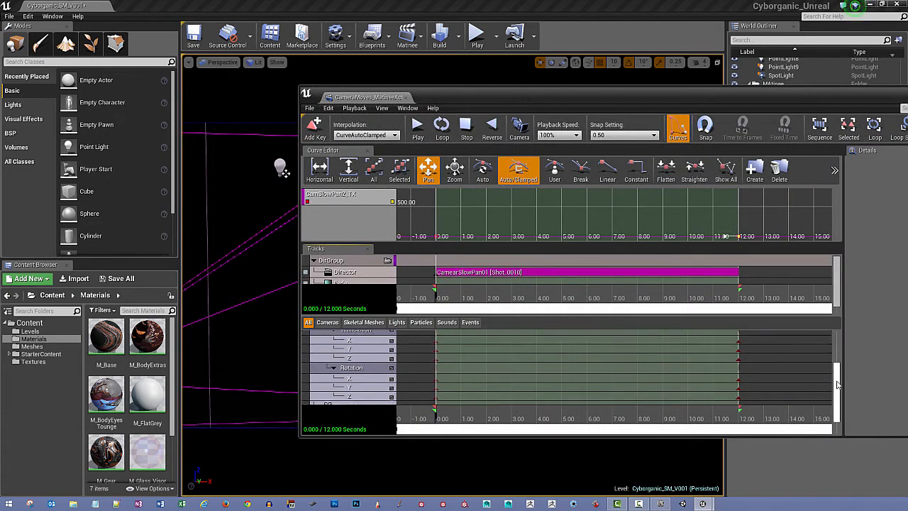
scroll(837, 384, "up", 2)
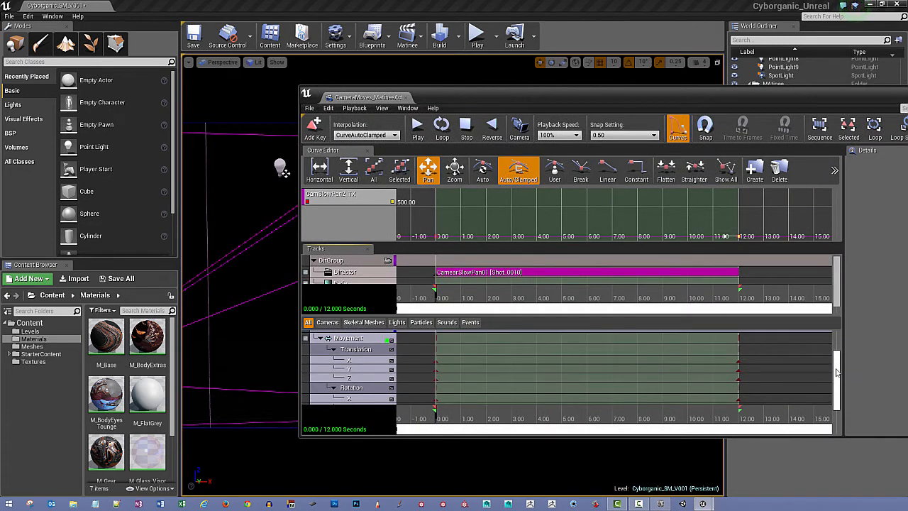
left_click(391, 351)
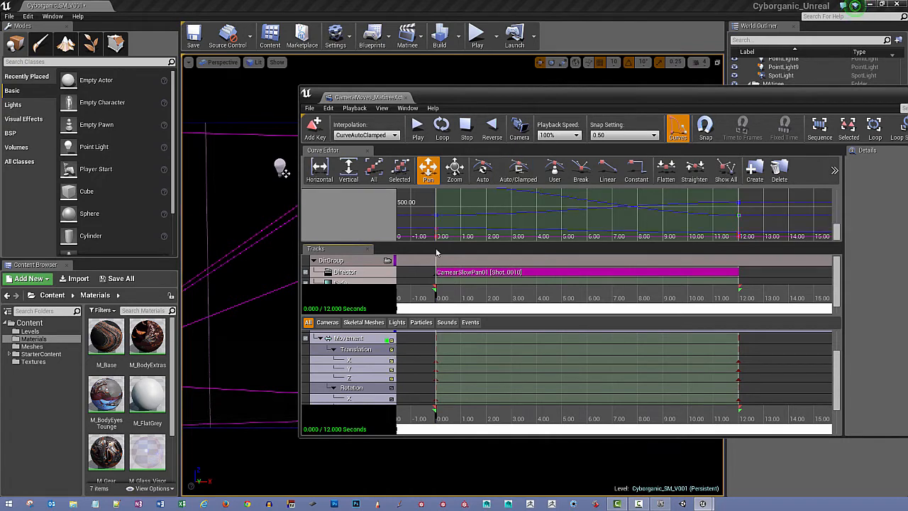
scroll(485, 227, "down", 3)
left_click_drag(475, 245, 475, 275)
left_click_drag(471, 104, 473, 57)
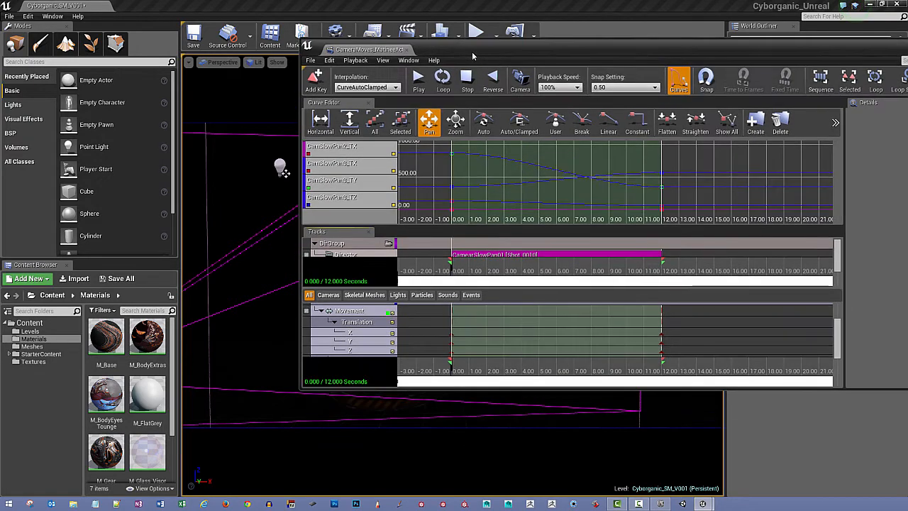
left_click_drag(482, 400, 488, 461)
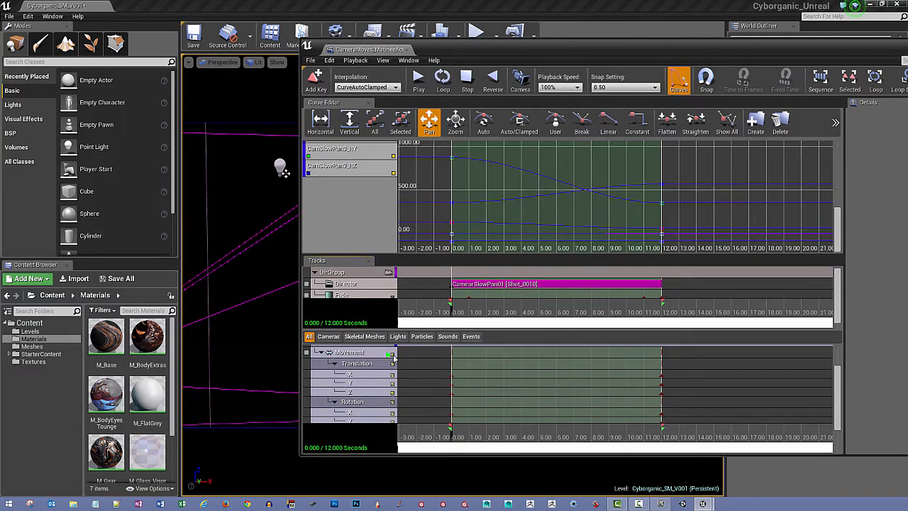
Hide the CamSlowPan3 Translation curves and display its Rotation curves in the Curve Editor instead
left_click(393, 356)
left_click(393, 402)
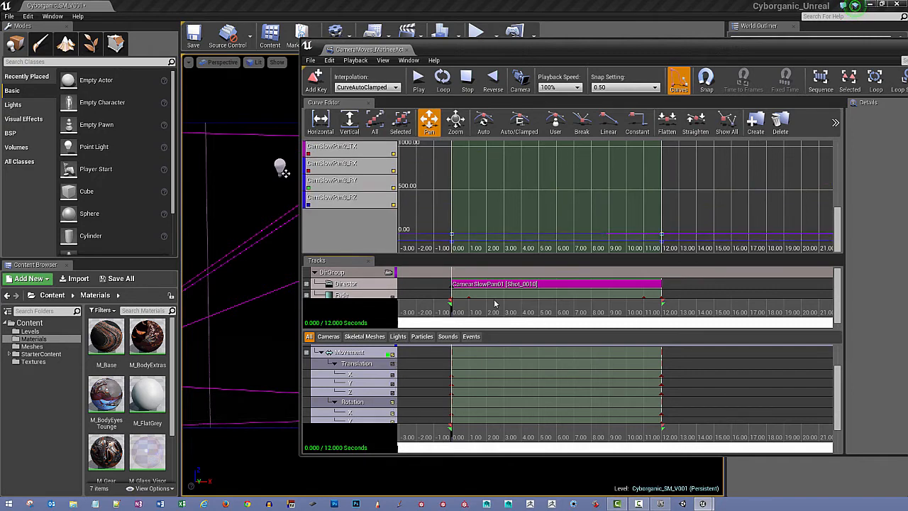
right_click(488, 220)
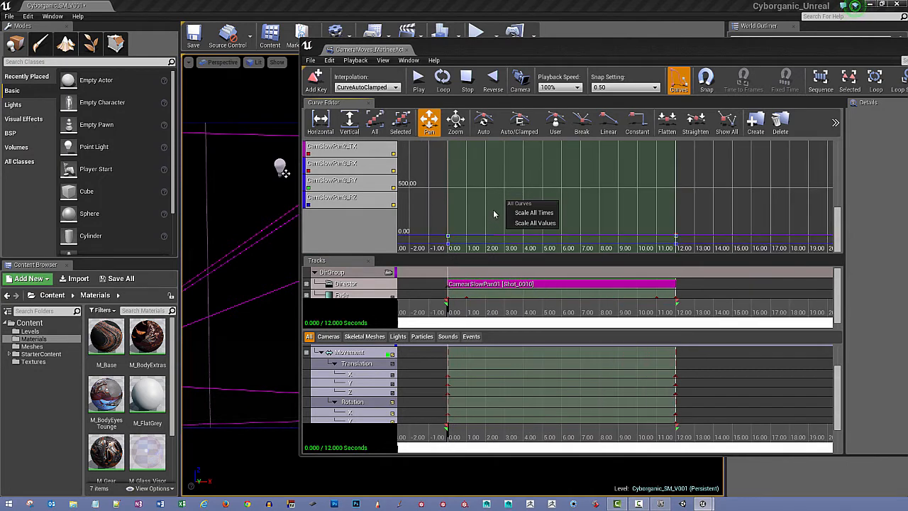
left_click(481, 226)
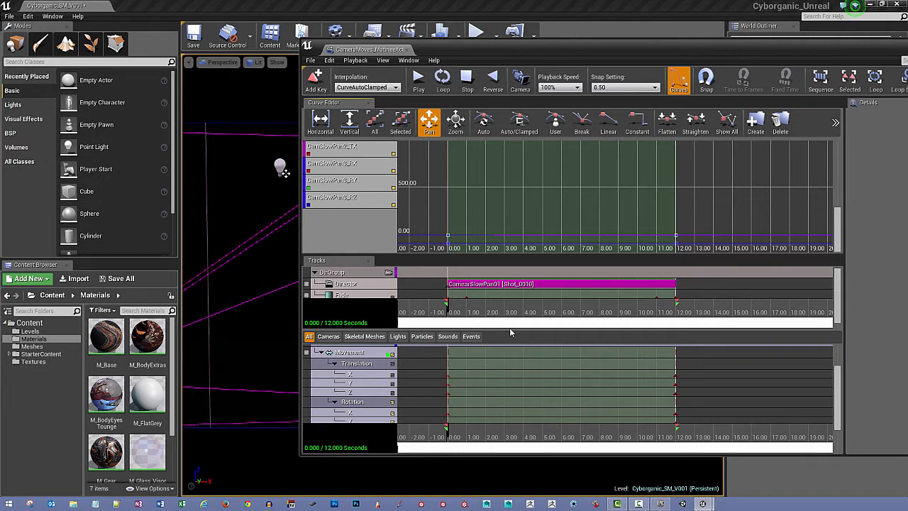
Check the value of the upper rotation curve key at 0 seconds without changing it
mouse_move(449, 237)
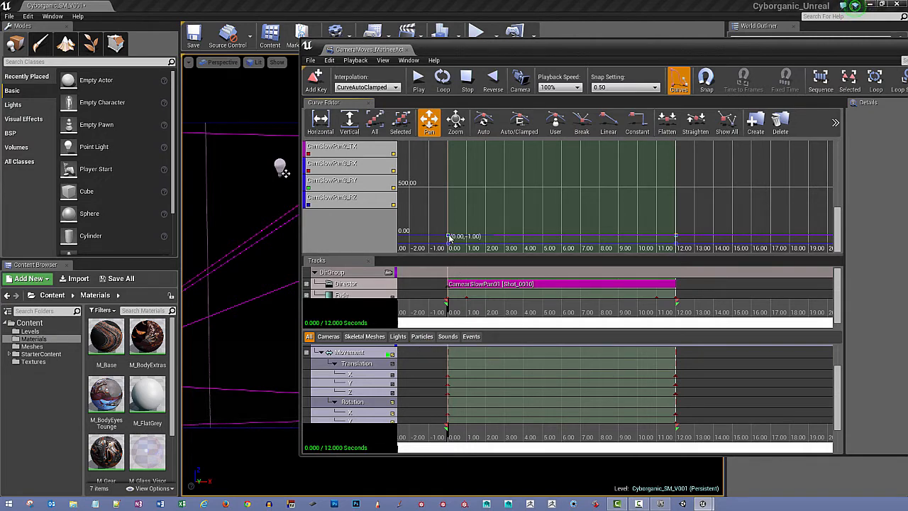
right_click(448, 237)
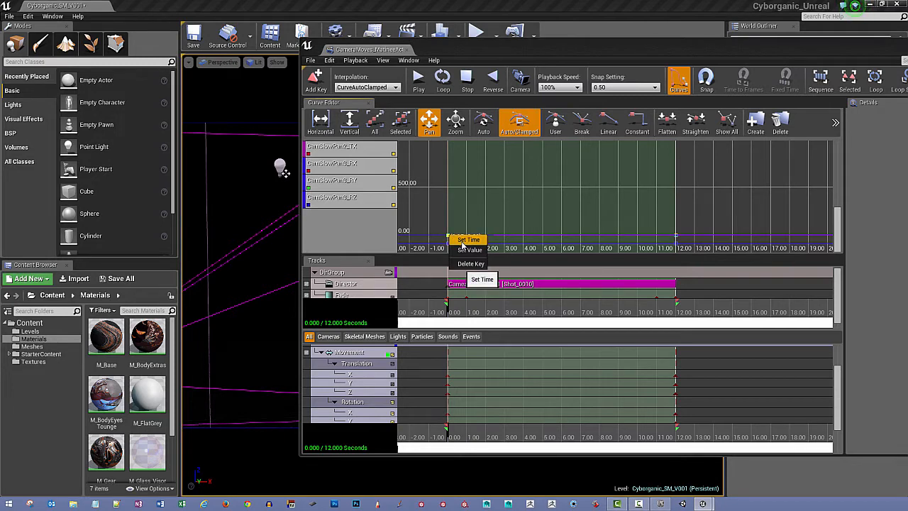
left_click(465, 249)
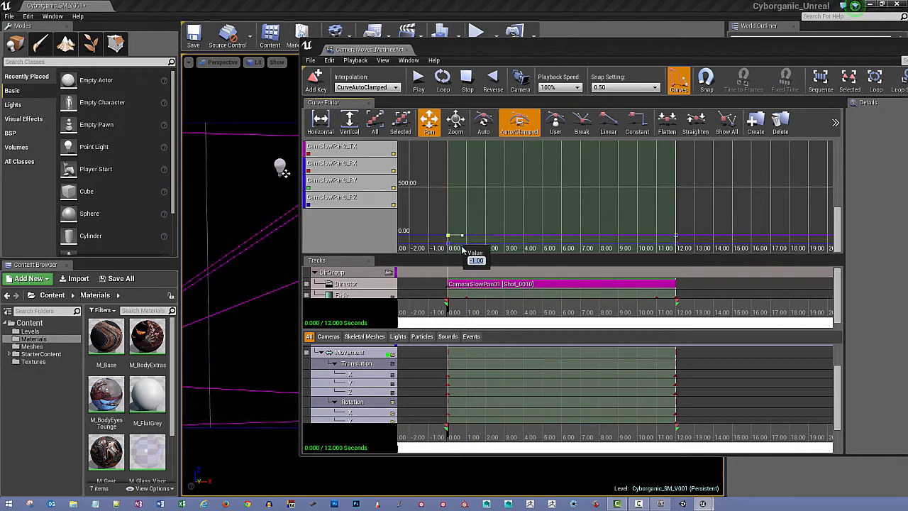
key("Escape")
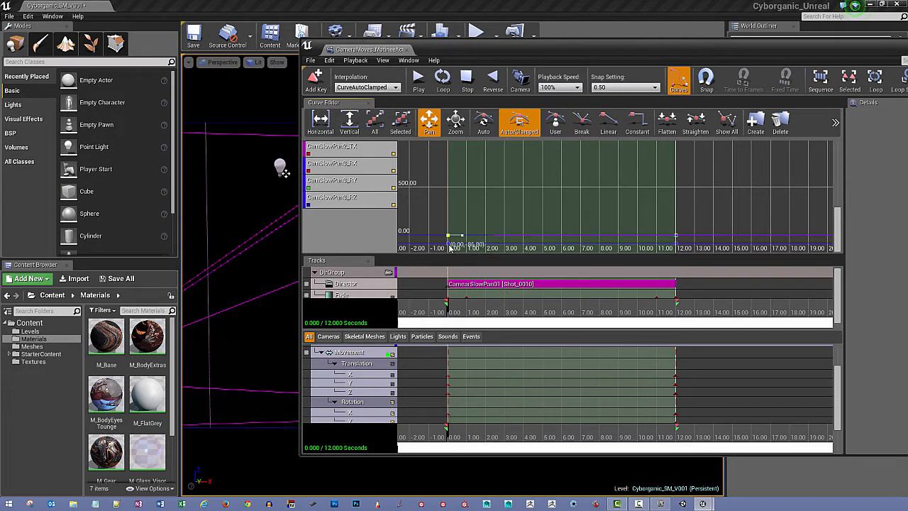
Try setting the value of the lowest rotation curve key at 0 seconds to 0
right_click(449, 246)
left_click(472, 261)
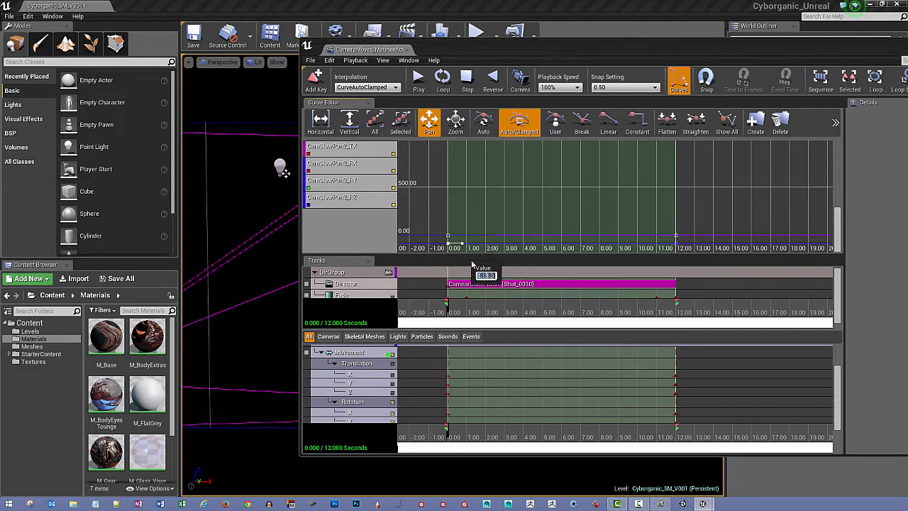
type("0")
key("Return")
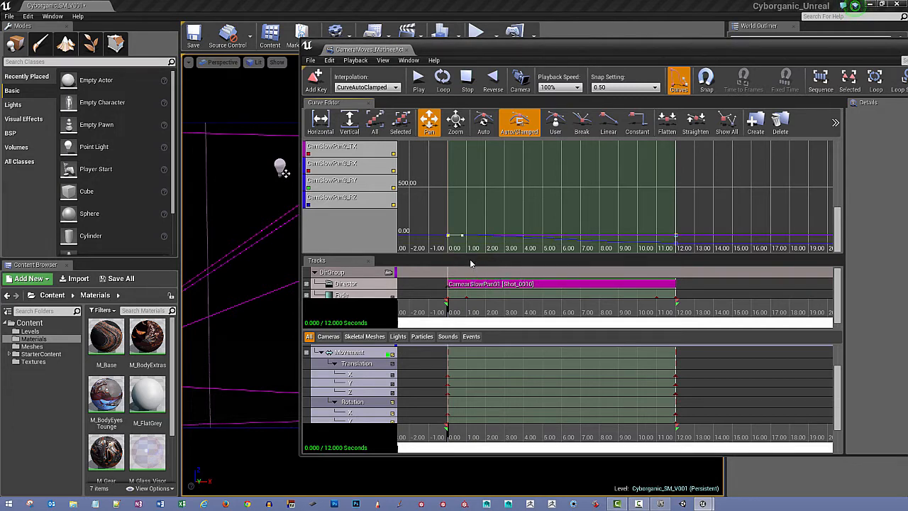
Set the value of the lowest rotation curve's key at 0 seconds to -90
right_click(449, 243)
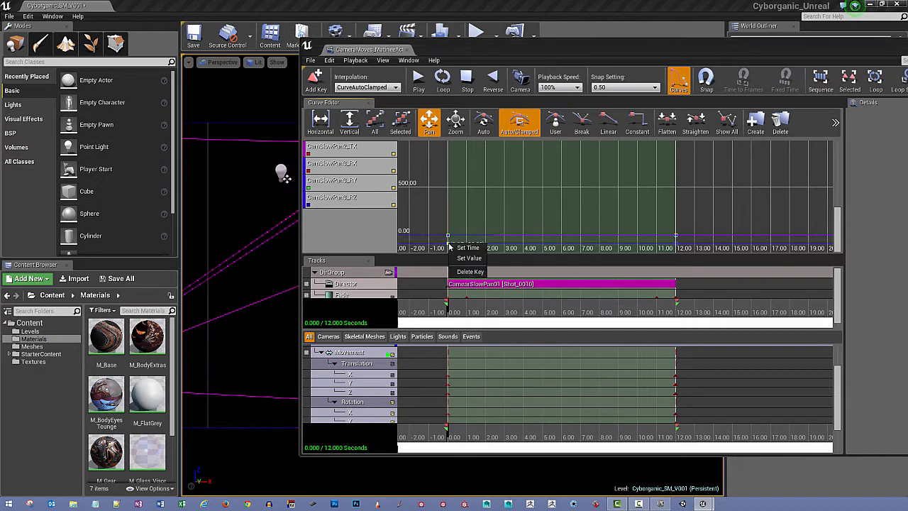
left_click(472, 260)
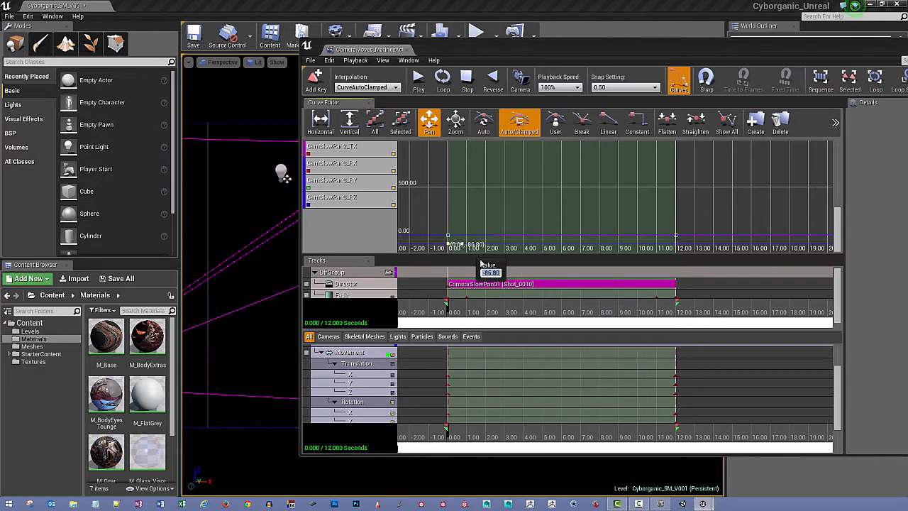
type("-90")
key("Return")
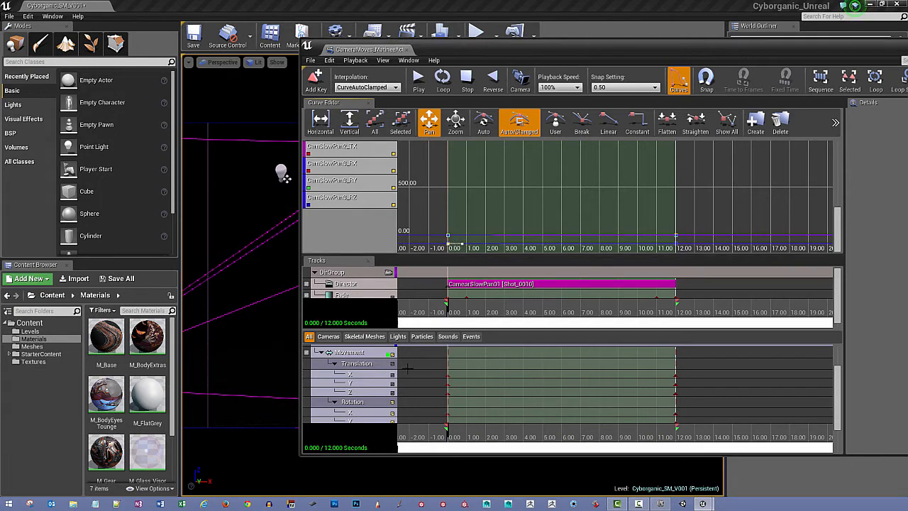
Isolate the Rotation X curve of CamSlowPan3 and check the value of its key at 0 seconds
scroll(392, 405, "down", 1)
scroll(392, 406, "up", 1)
scroll(839, 396, "down", 1)
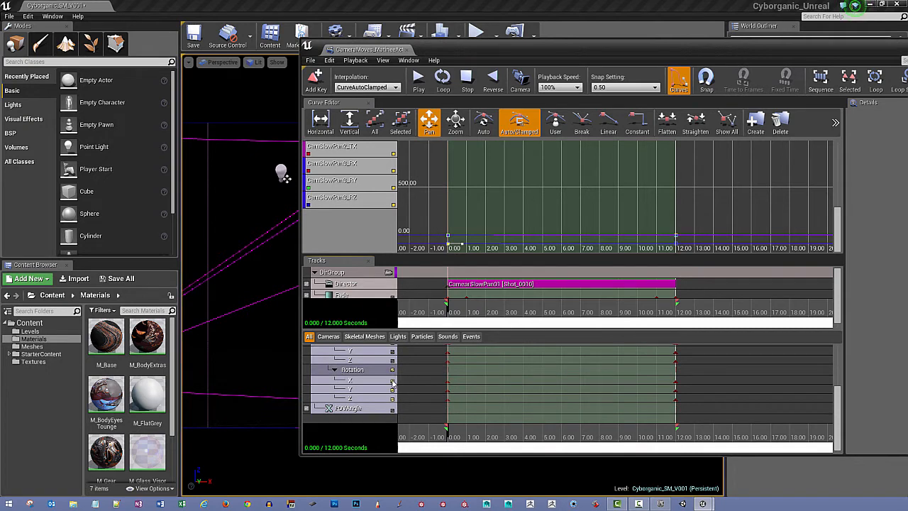
left_click(393, 381)
left_click(392, 390)
left_click(392, 399)
left_click(393, 381)
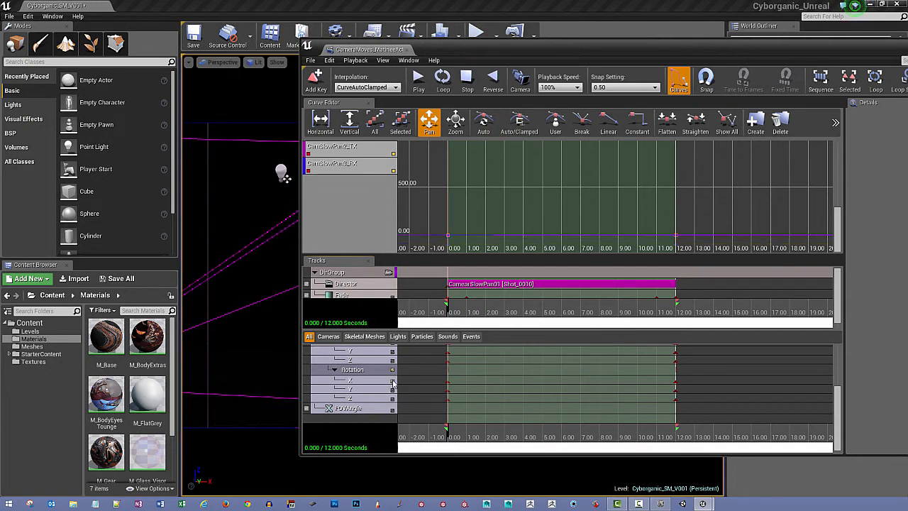
right_click(449, 238)
left_click(463, 253)
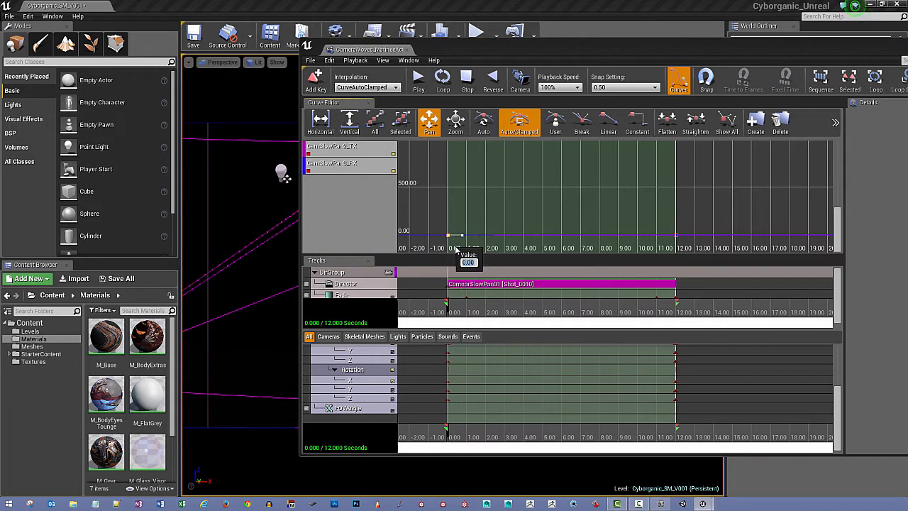
key("Return")
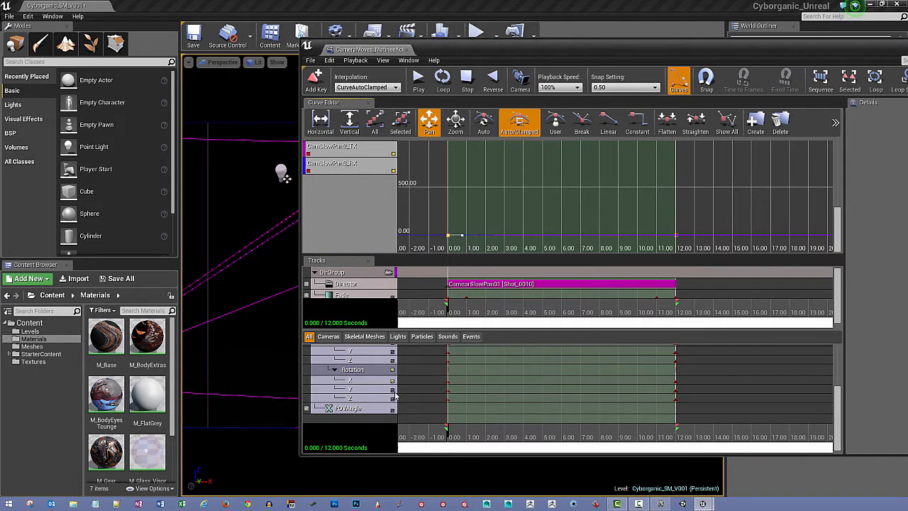
Display the Rotation Y curve in place of Rotation X and check the value of its key at 0 seconds
left_click(393, 390)
left_click(392, 381)
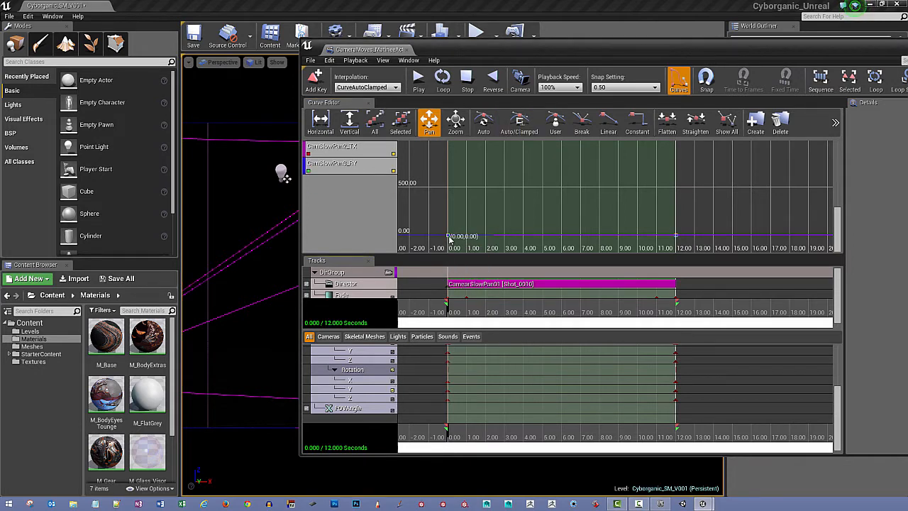
right_click(449, 239)
left_click(463, 253)
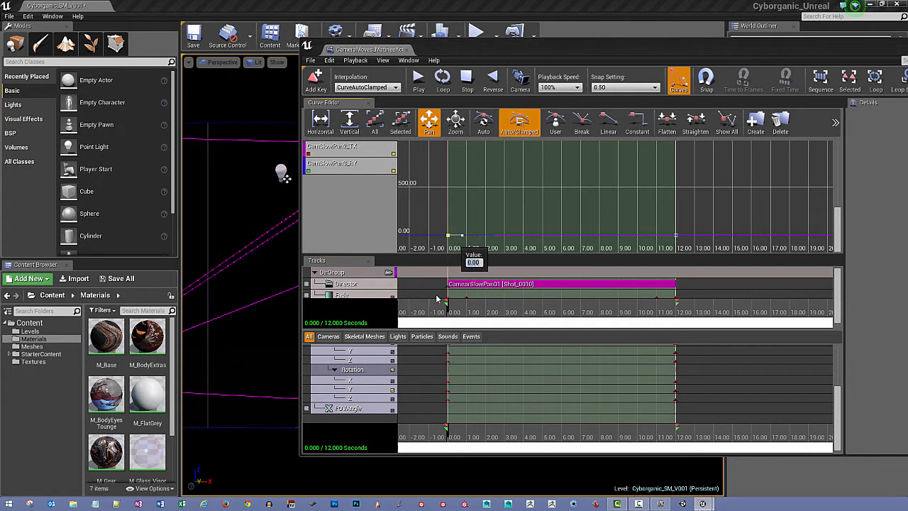
key("Return")
Display the Rotation Z curve in place of Rotation Y and check the value of its key at 0 seconds
left_click(393, 399)
left_click(392, 390)
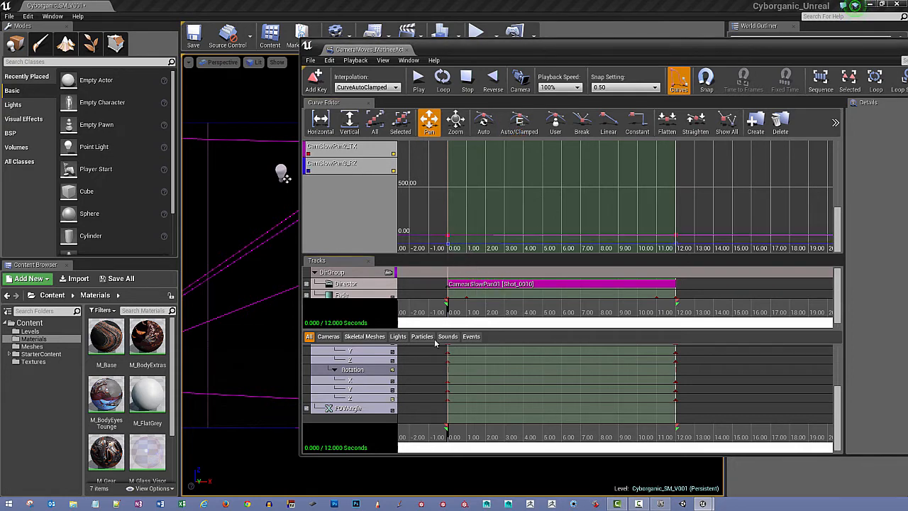
mouse_move(451, 247)
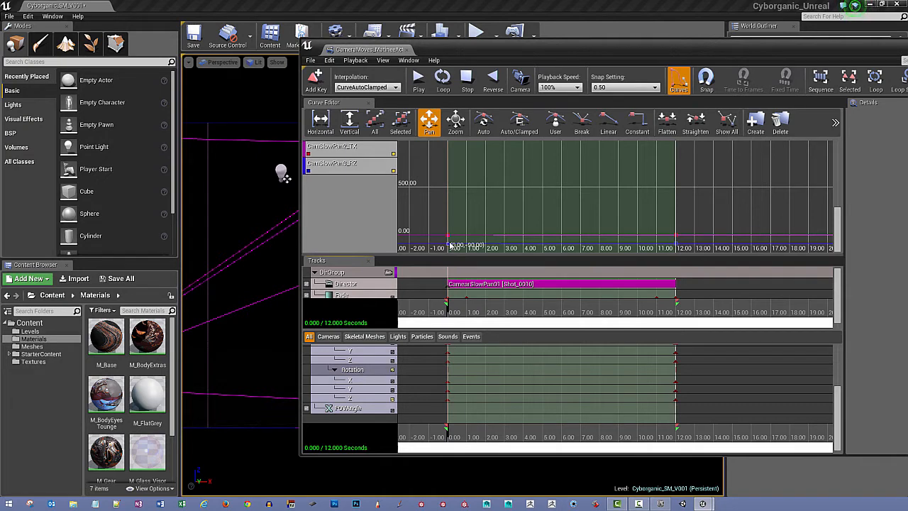
right_click(450, 244)
left_click(469, 259)
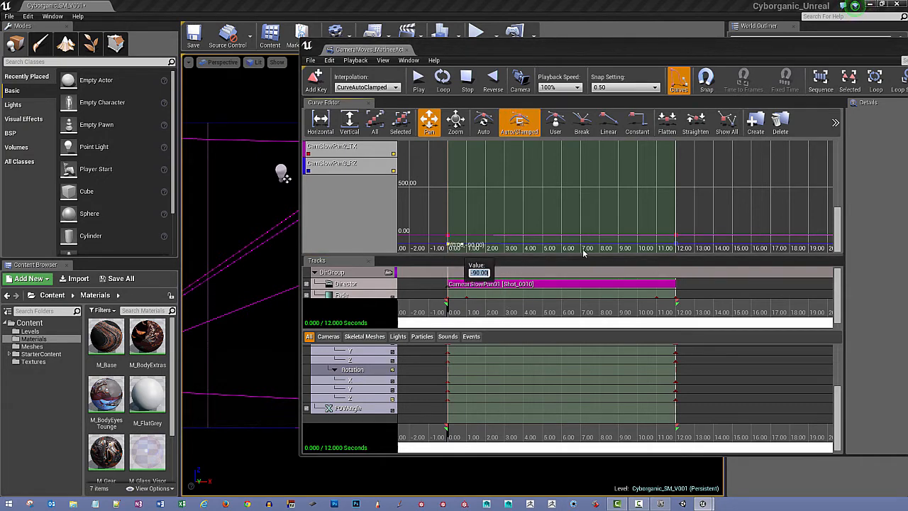
mouse_move(677, 244)
Set the value of the Rotation Z key at 12 seconds to -90
left_click(677, 244)
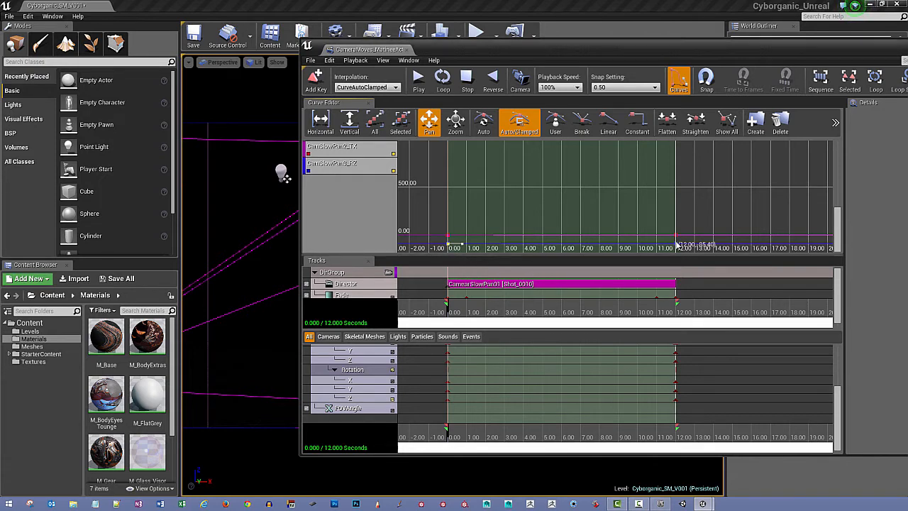
right_click(677, 244)
left_click(692, 261)
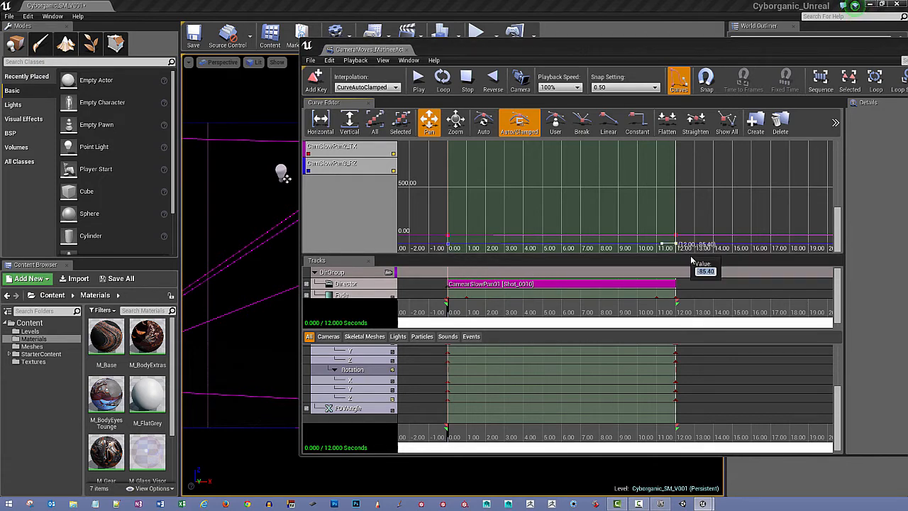
type("-")
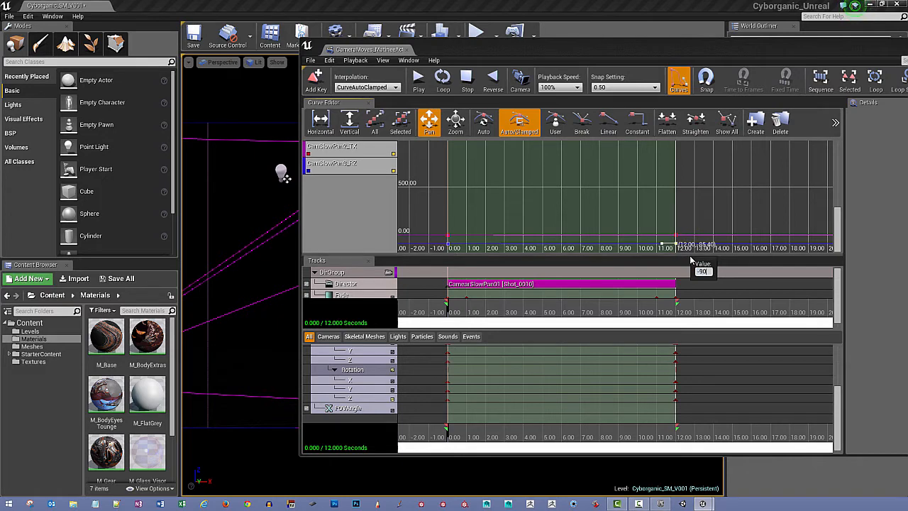
type("90")
key("Return")
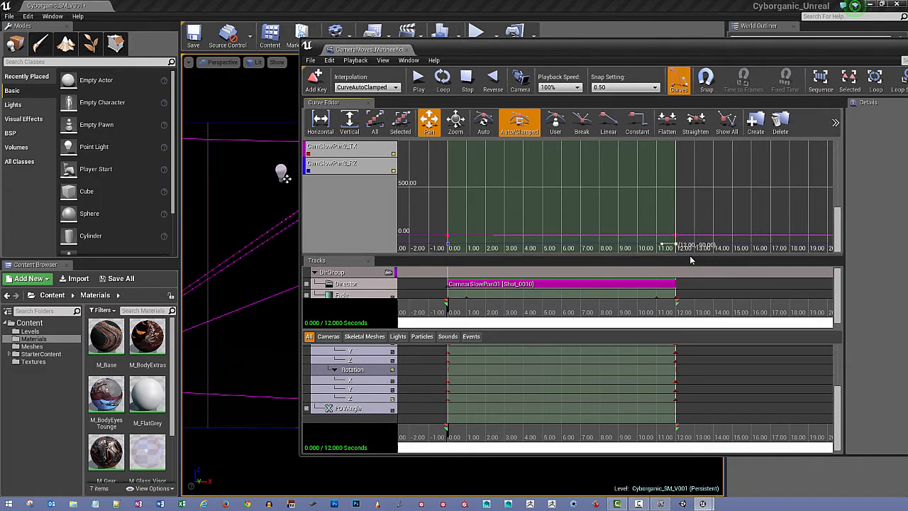
Switch the graph from Rotation Z to Rotation Y and edit the value of its key at 12 seconds
left_click(392, 400)
left_click(392, 389)
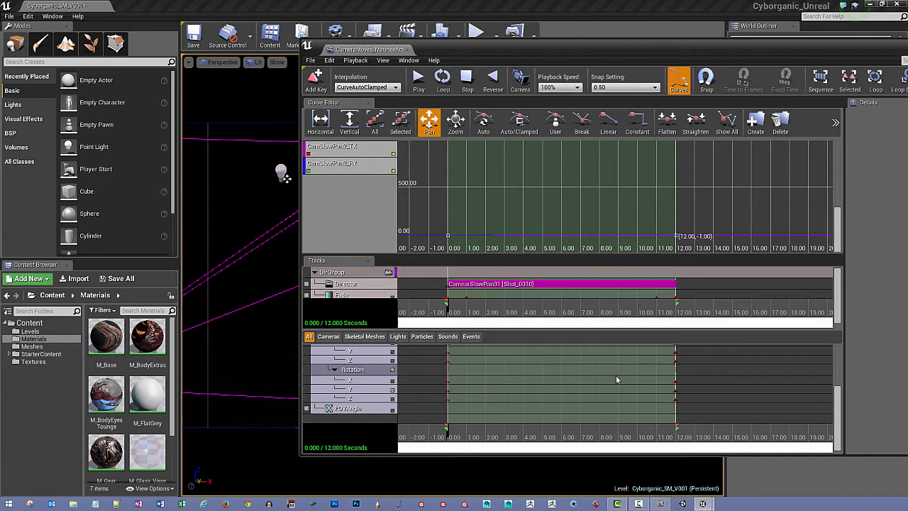
right_click(678, 238)
left_click(690, 250)
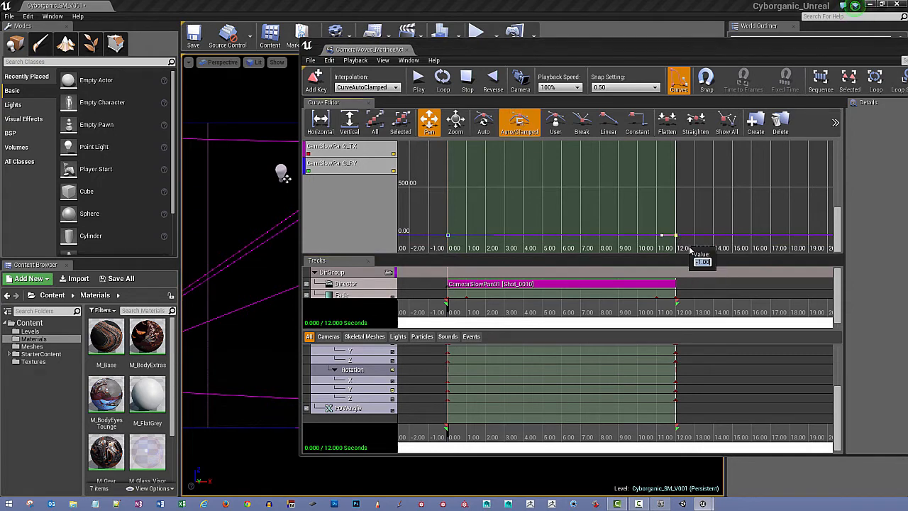
key("Return")
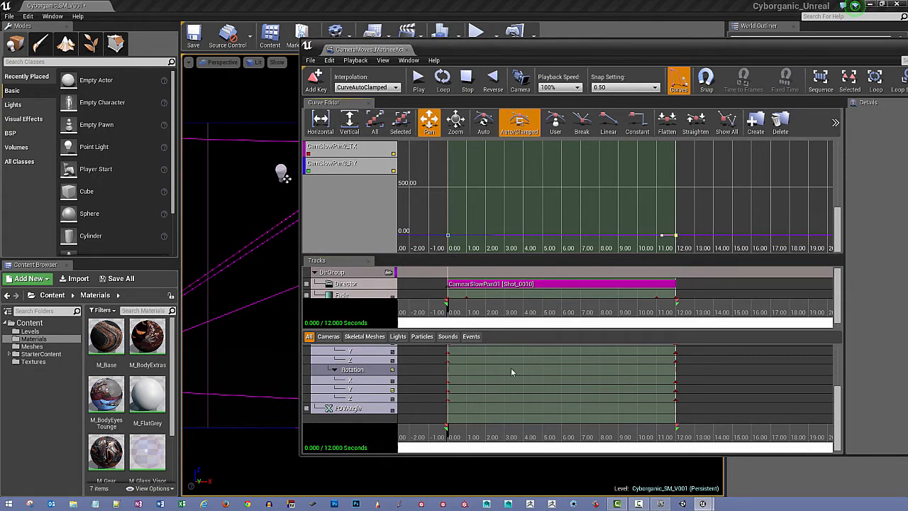
Switch the graph from Rotation Y to Rotation X and edit the value of its key at 12 seconds
left_click(392, 390)
left_click(393, 381)
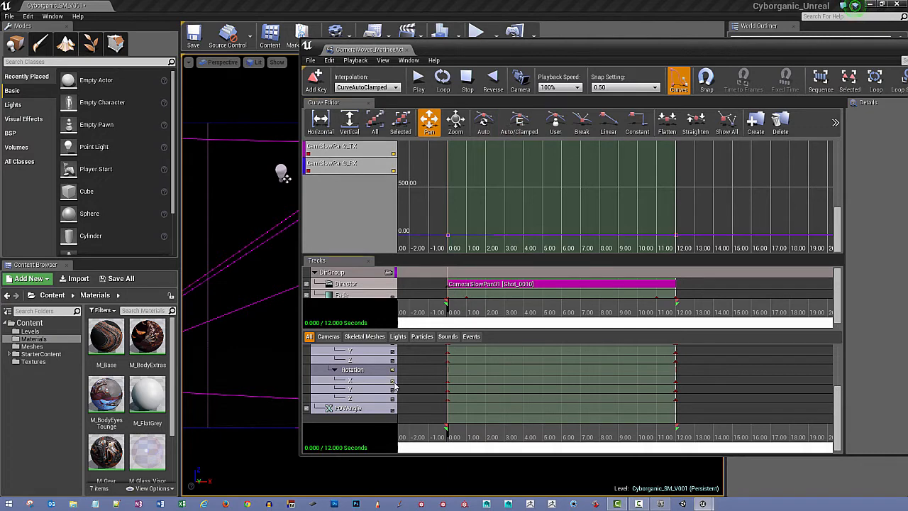
right_click(676, 237)
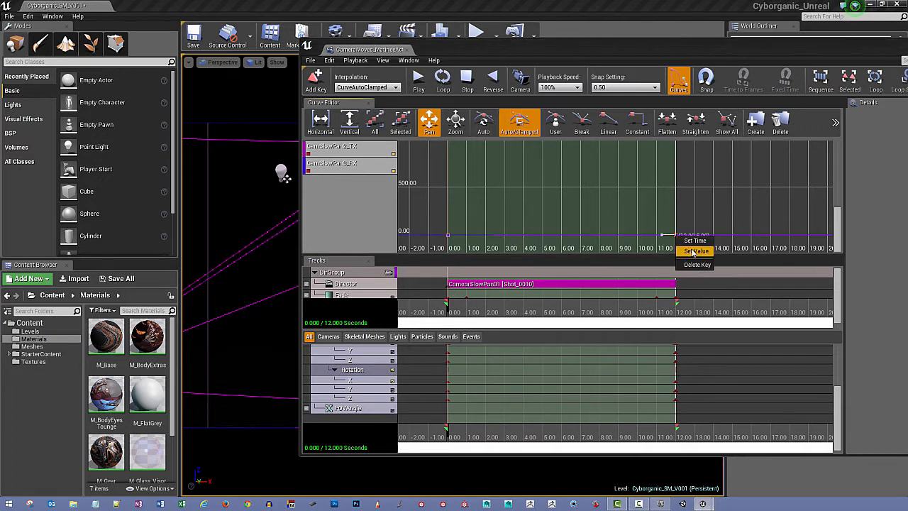
left_click(695, 252)
key("Return")
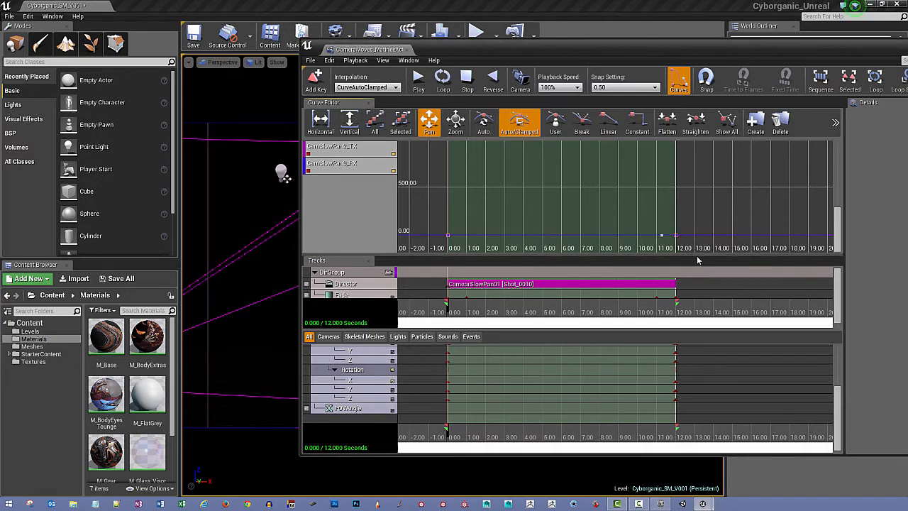
Remove all CamSlowPan3 Rotation curves from the Curve Editor and collapse the Rotation group in the track list
left_click(393, 391)
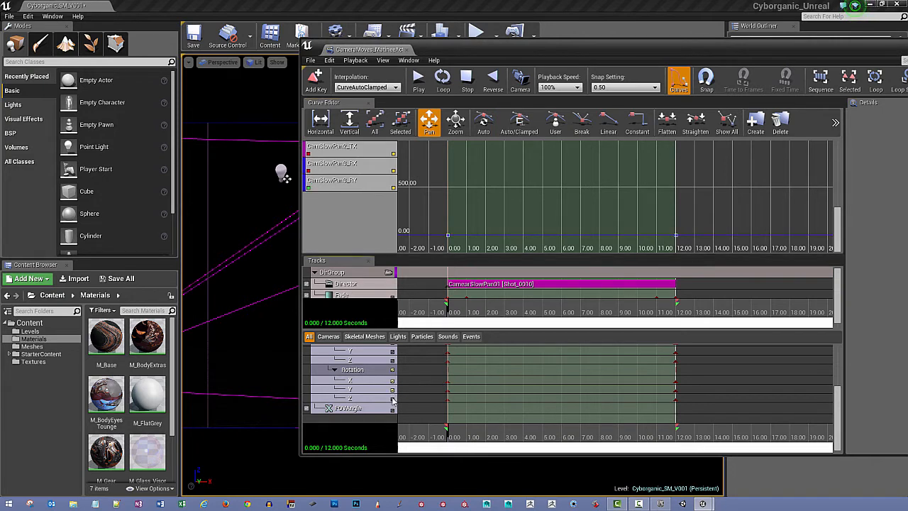
left_click(392, 400)
left_click(392, 372)
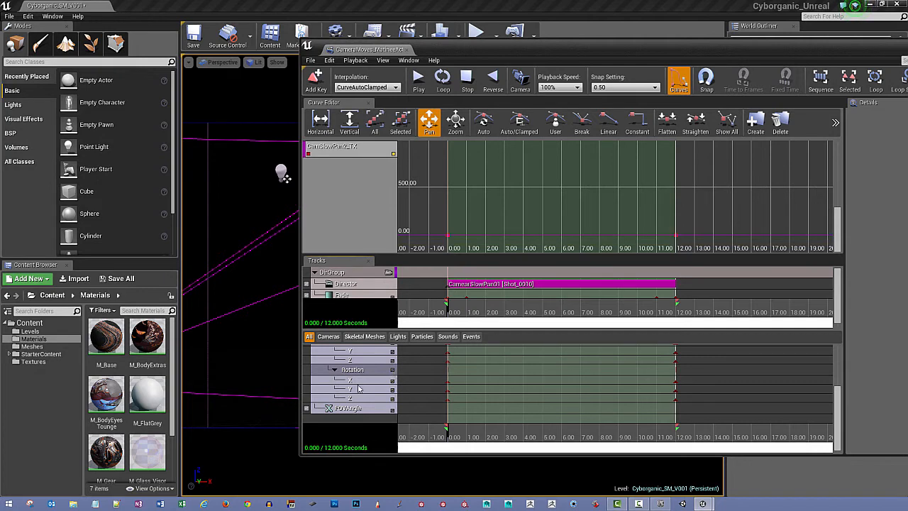
left_click(336, 372)
Display the Translation X curve of CamSlowPan3 and move the Matinee window so the character in the viewport is uncovered
scroll(497, 394, "up", 1)
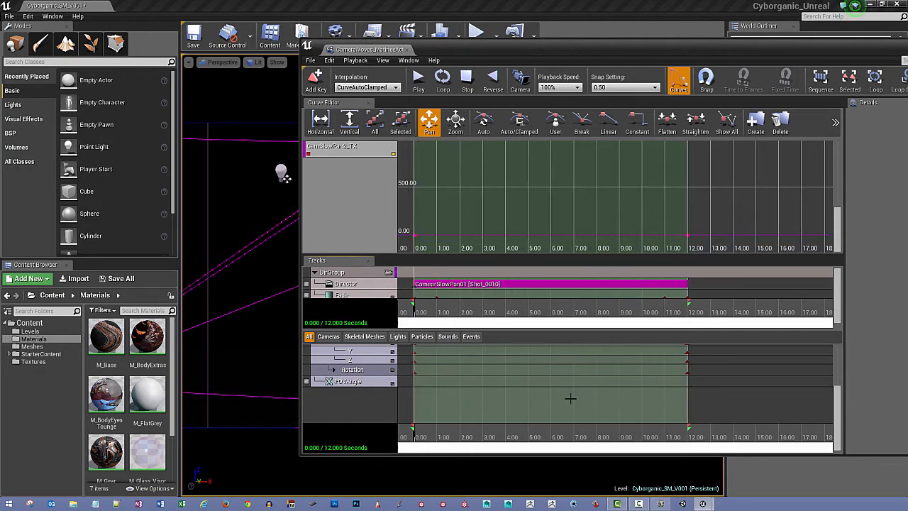
scroll(841, 431, "up", 3)
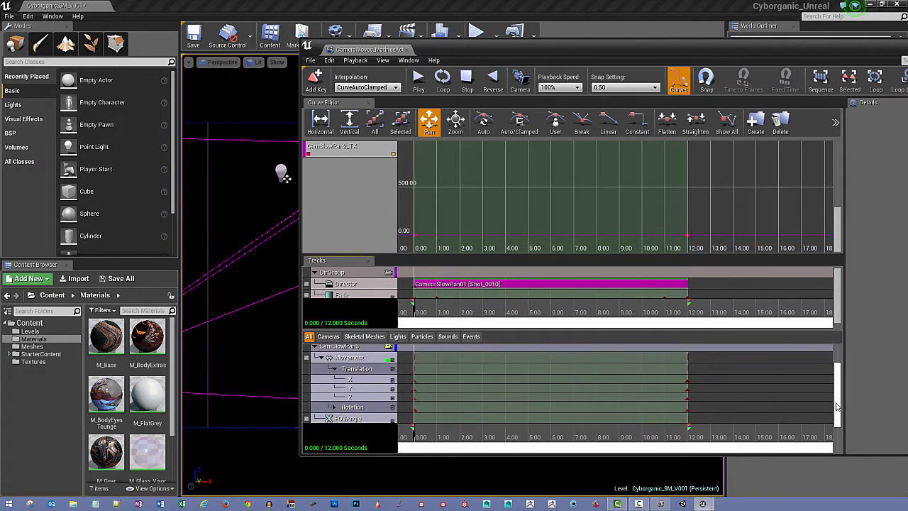
left_click(392, 382)
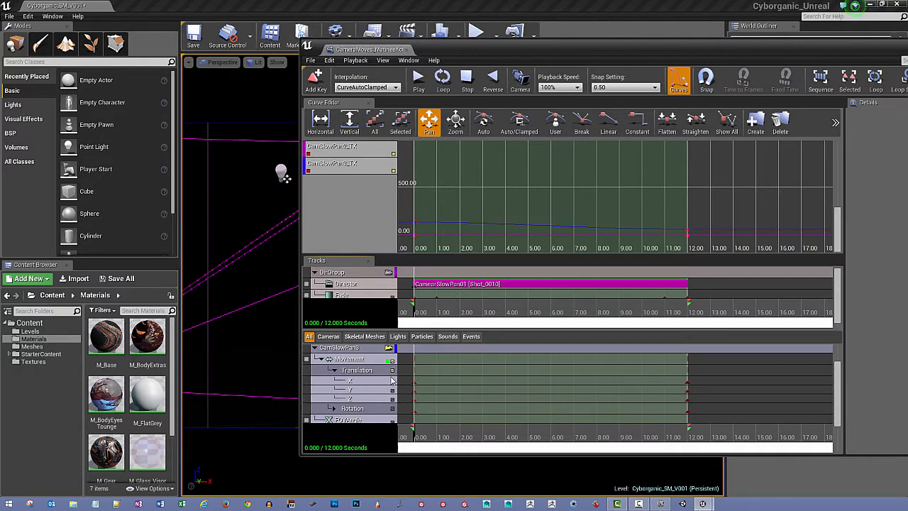
right_click(417, 226)
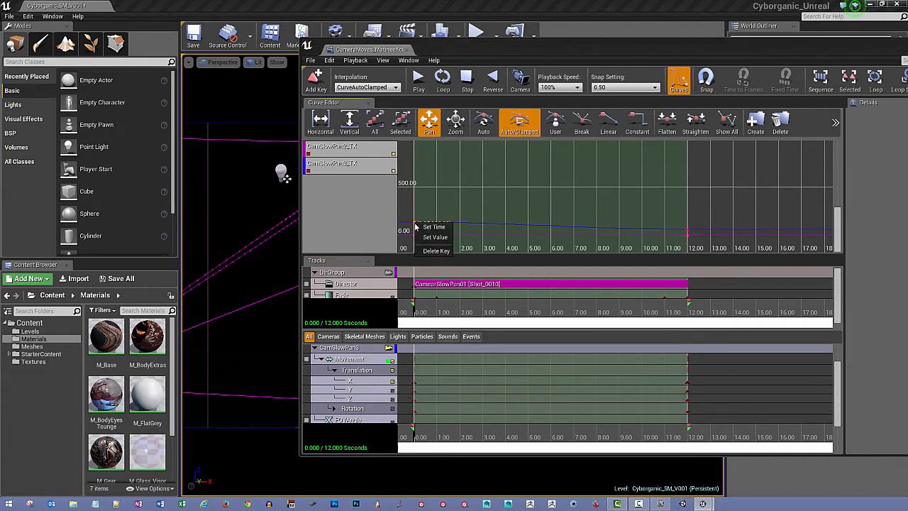
left_click(435, 237)
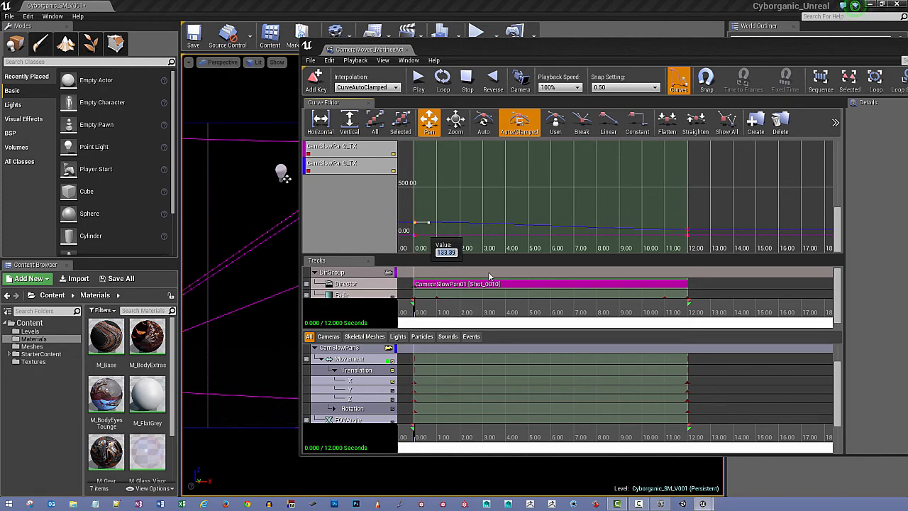
left_click_drag(443, 49, 603, 83)
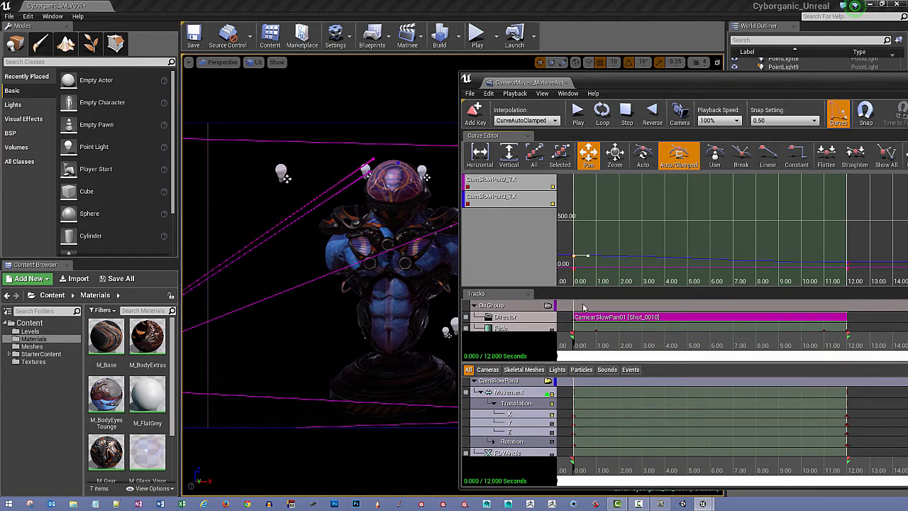
Set the Translation X key at 0 seconds to 0 and preview the camera at the start of the timeline
right_click(575, 259)
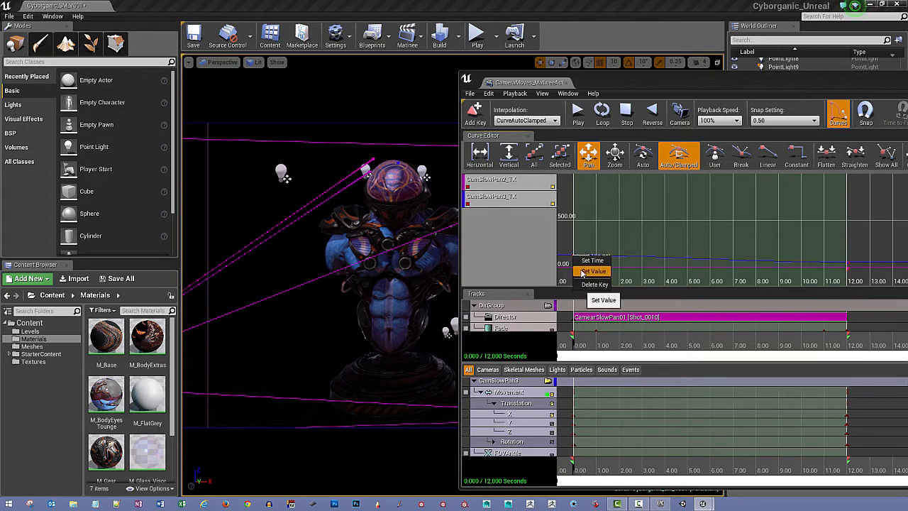
left_click(582, 273)
type("0")
key("Return")
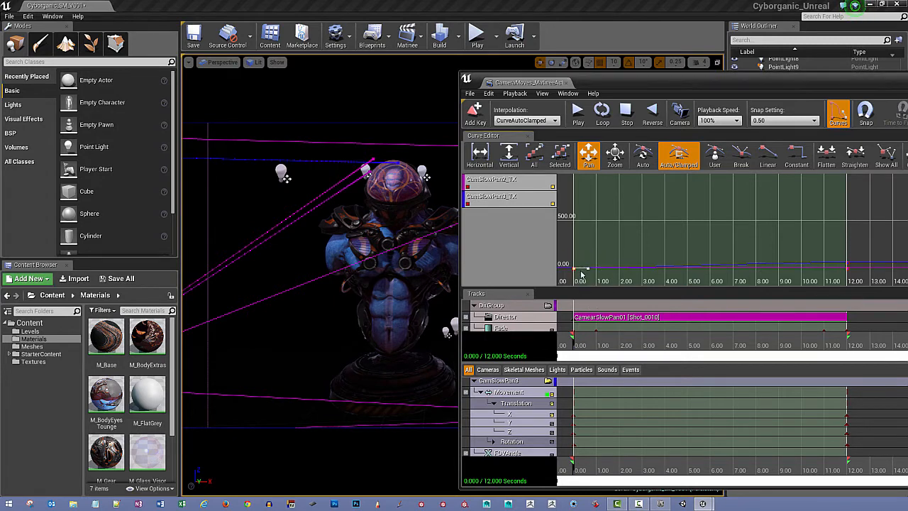
left_click(570, 472)
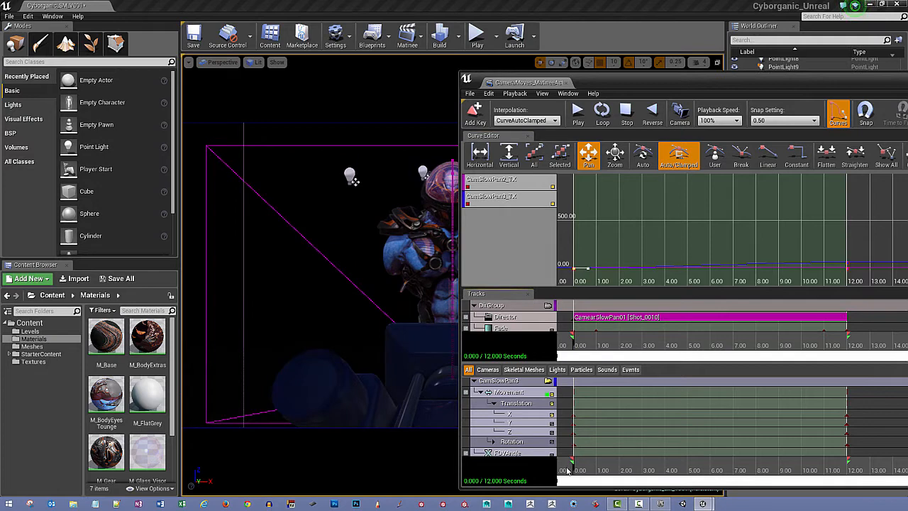
Switch the graph from Translation X to Translation Y of CamSlowPan3 and set its key at 12 seconds to 360
left_click(551, 414)
left_click(551, 423)
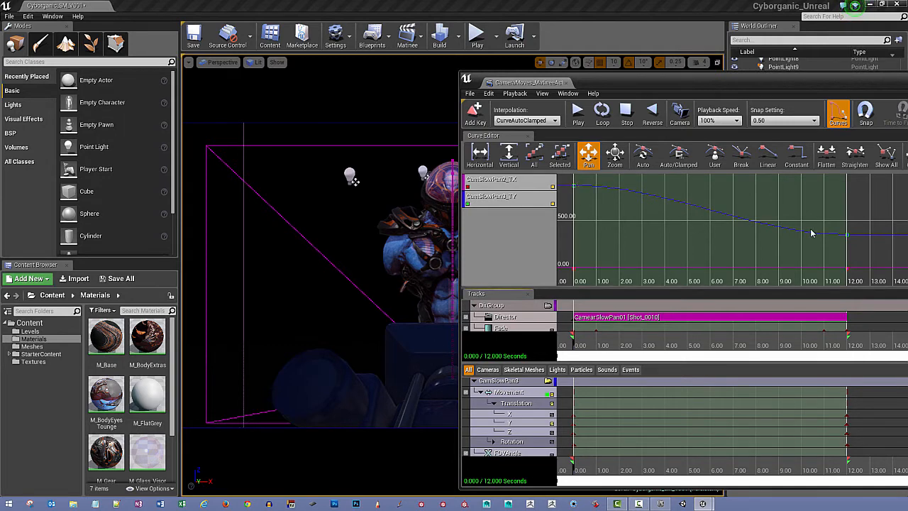
right_click(849, 236)
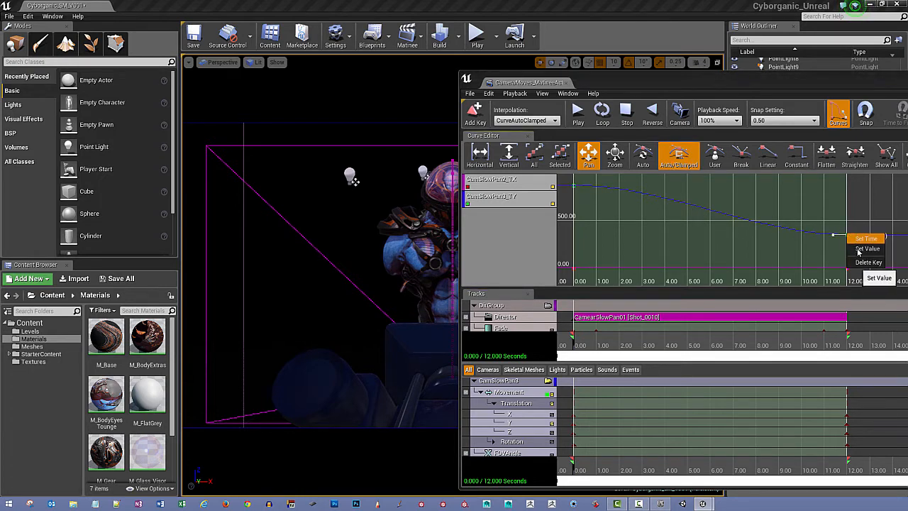
left_click(867, 248)
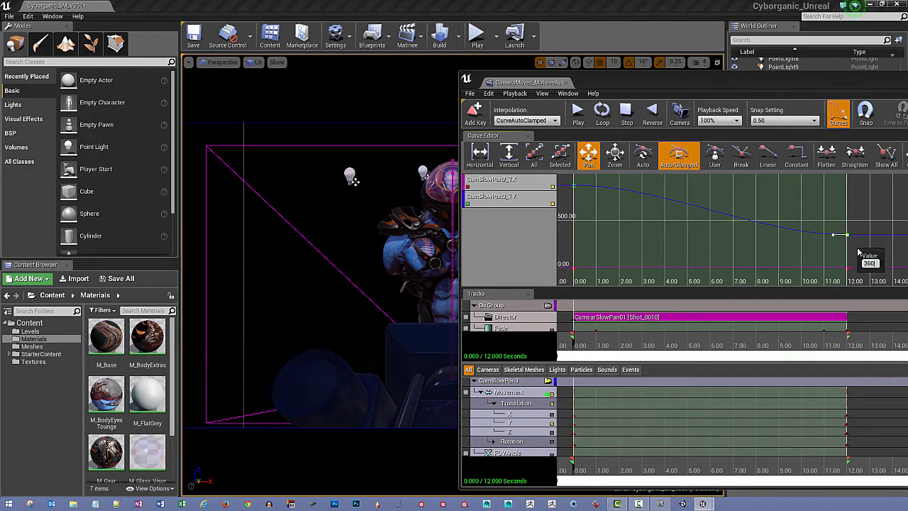
key("Return")
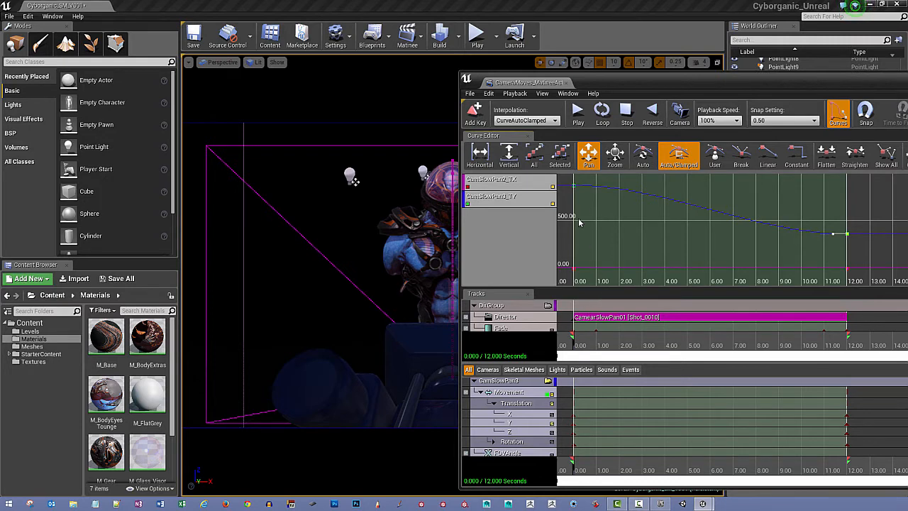
Set the Translation Y key of CamSlowPan3 at 0 seconds to 870
right_click(575, 188)
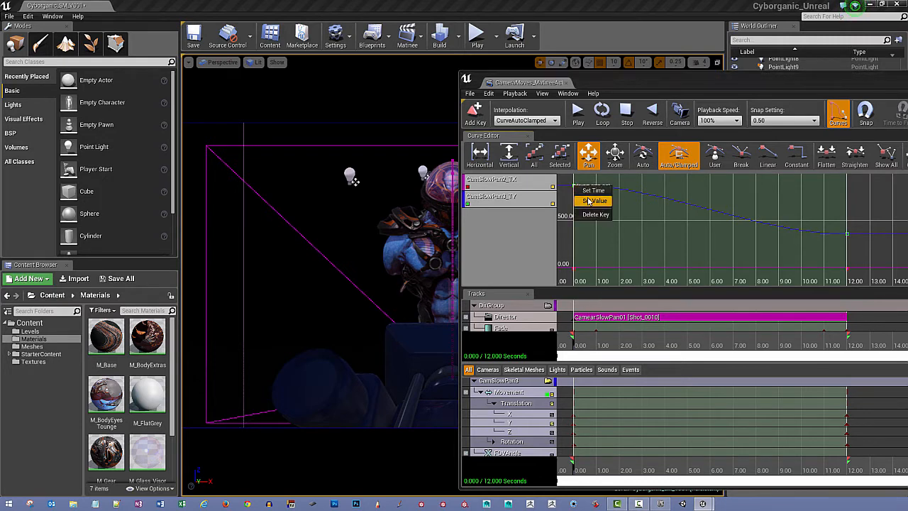
left_click(593, 200)
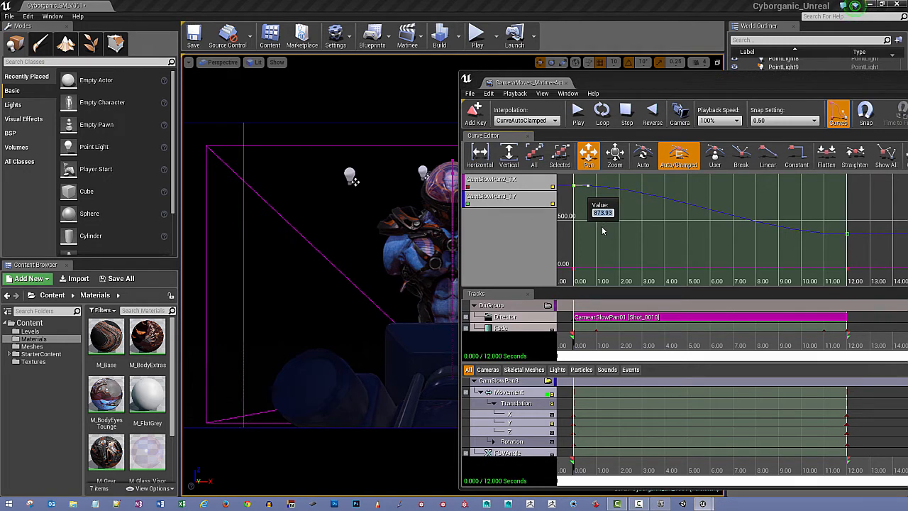
type("870")
key("Return")
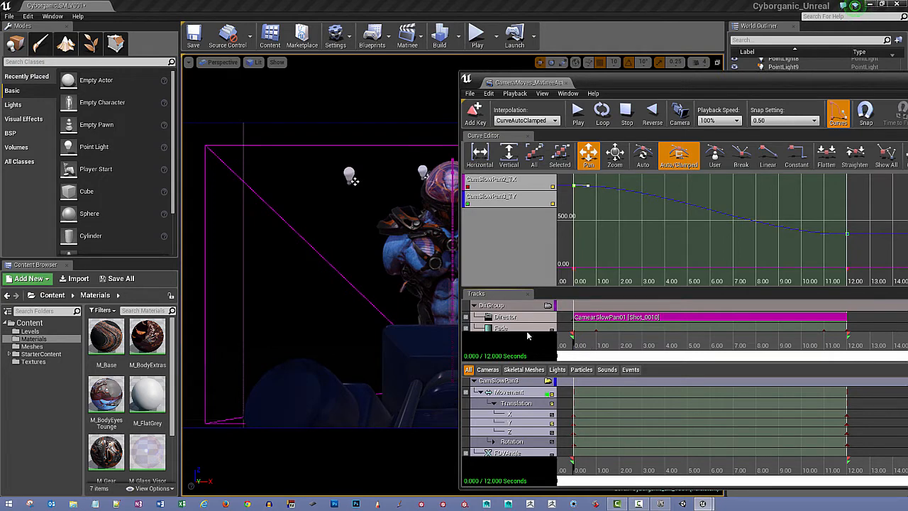
Replace the Translation Y curve with Translation Z, set its key at 0 seconds to 360 and preview the start frame
left_click(553, 423)
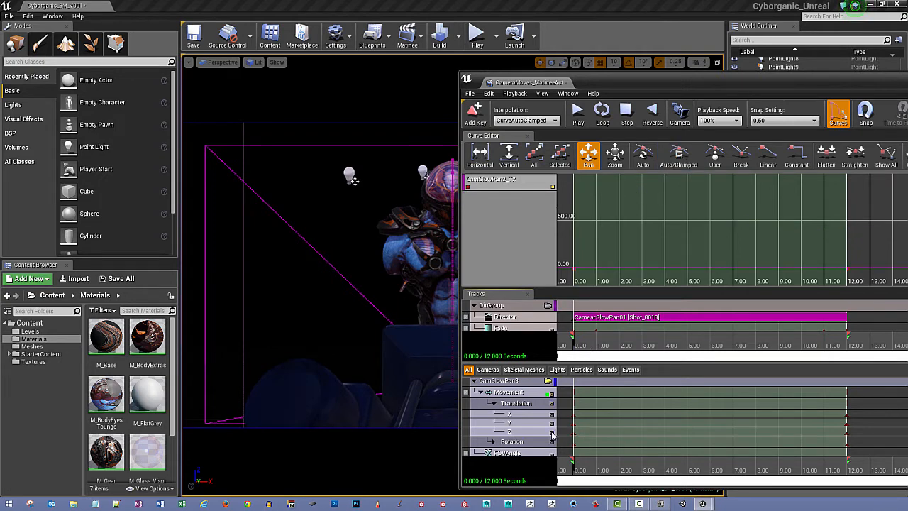
left_click(552, 432)
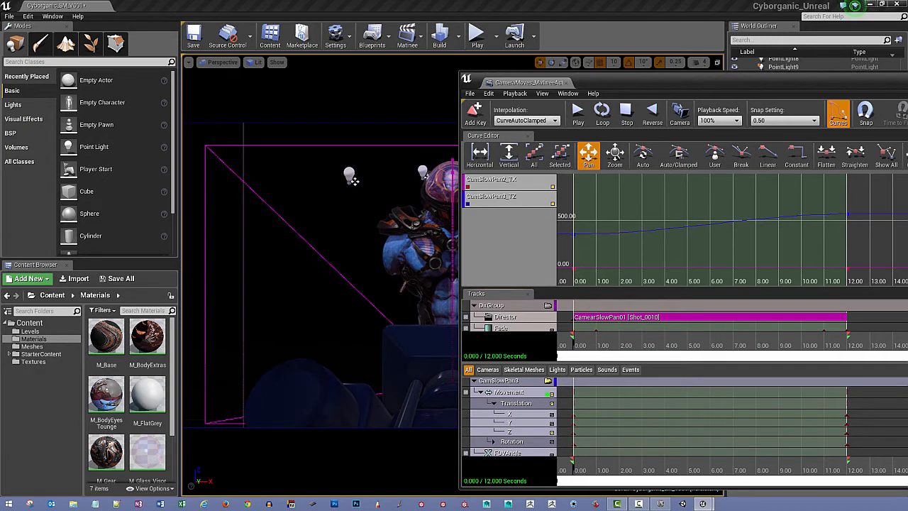
right_click(575, 236)
left_click(595, 248)
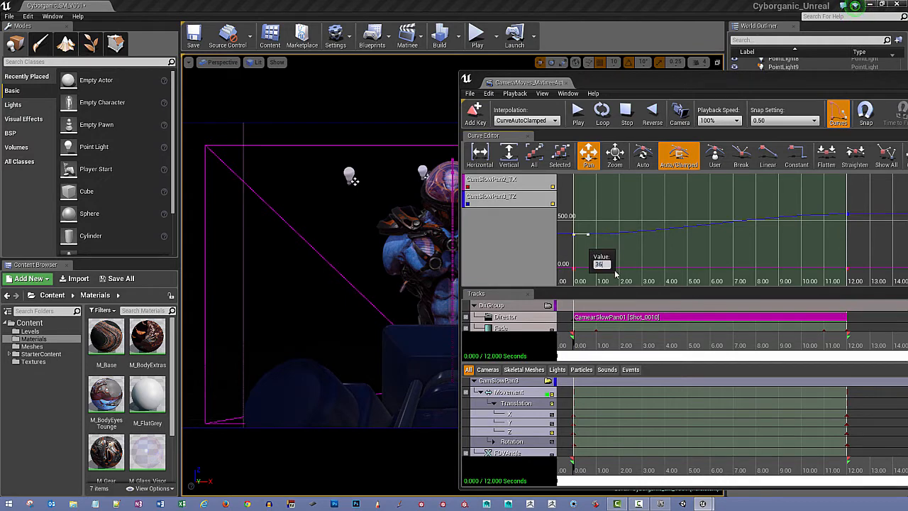
key("Return")
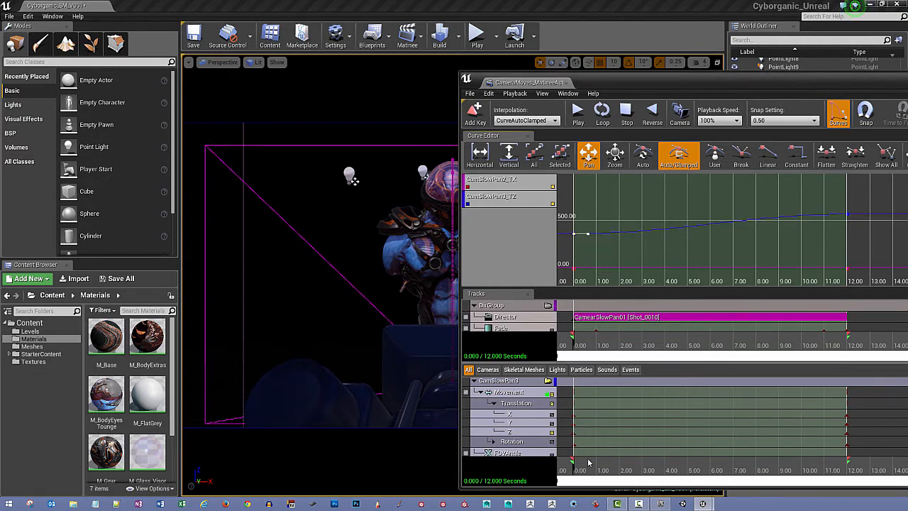
left_click_drag(579, 471, 563, 474)
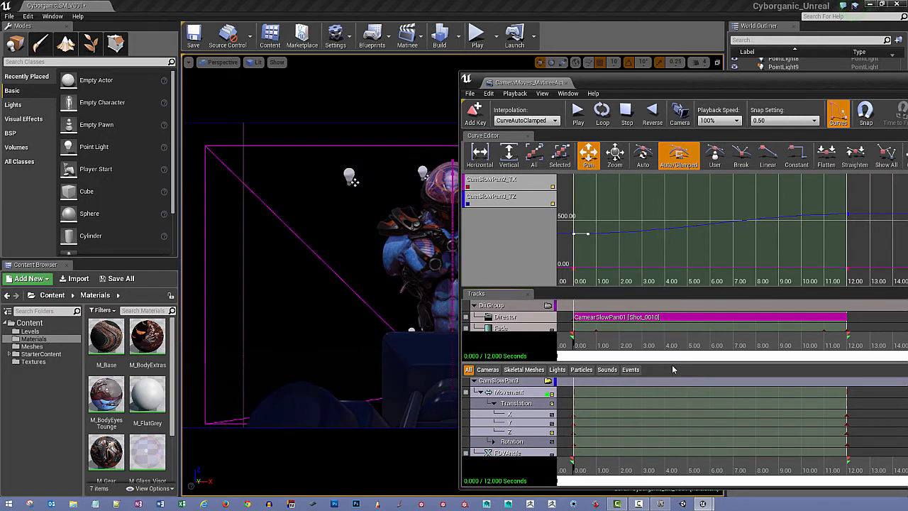
Edit the value of the Translation Z key of CamSlowPan3 at 12 seconds
right_click(847, 214)
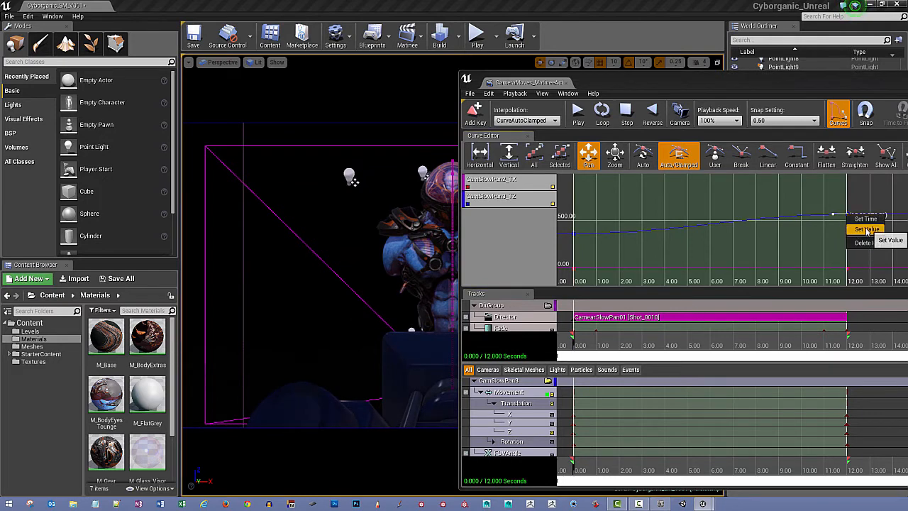
left_click(867, 229)
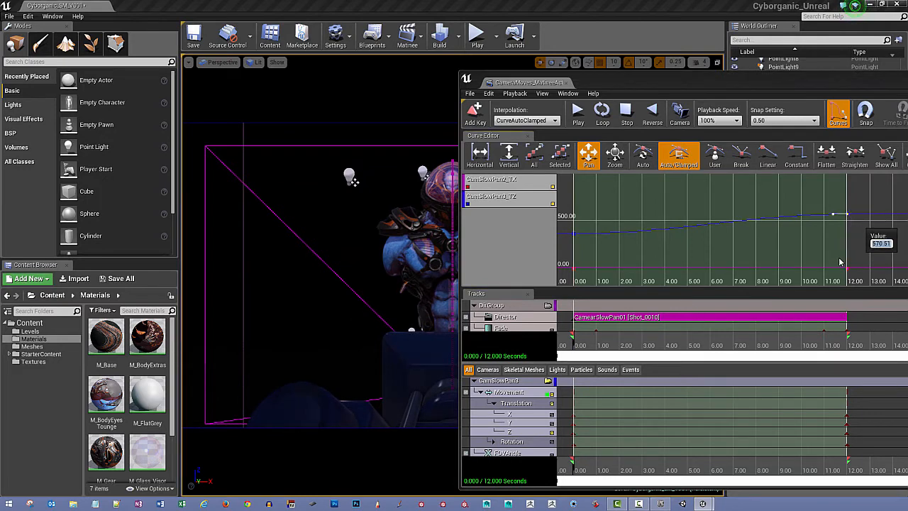
type("5")
key("Return")
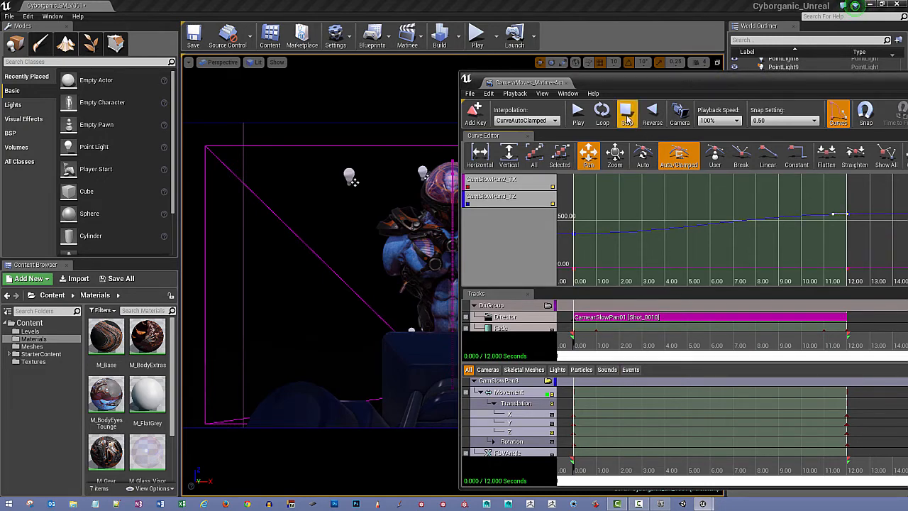
Return the timeline to 0 seconds and select CameraActor7 in the World Outliner to check its location and rotation
left_click_drag(611, 84, 780, 179)
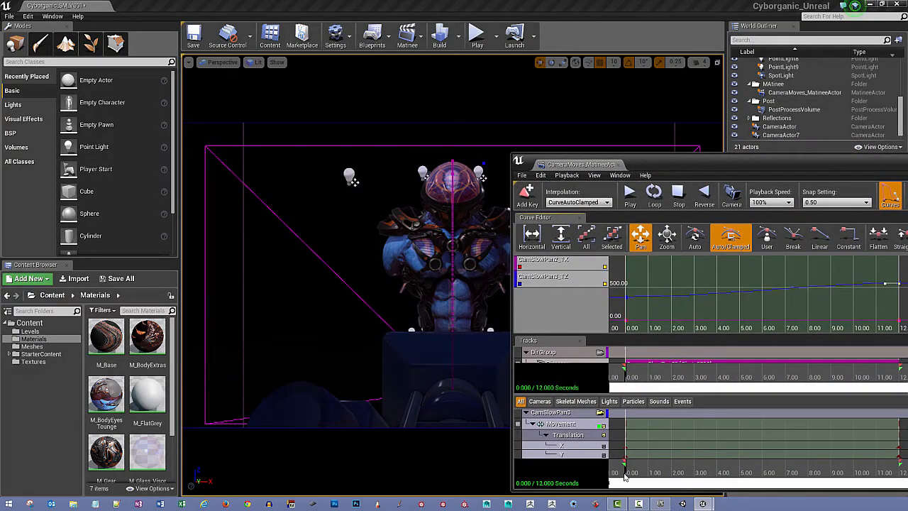
mouse_move(624, 477)
left_mouse_down()
mouse_move(798, 478)
mouse_move(618, 473)
left_mouse_up()
left_click_drag(703, 163, 203, 143)
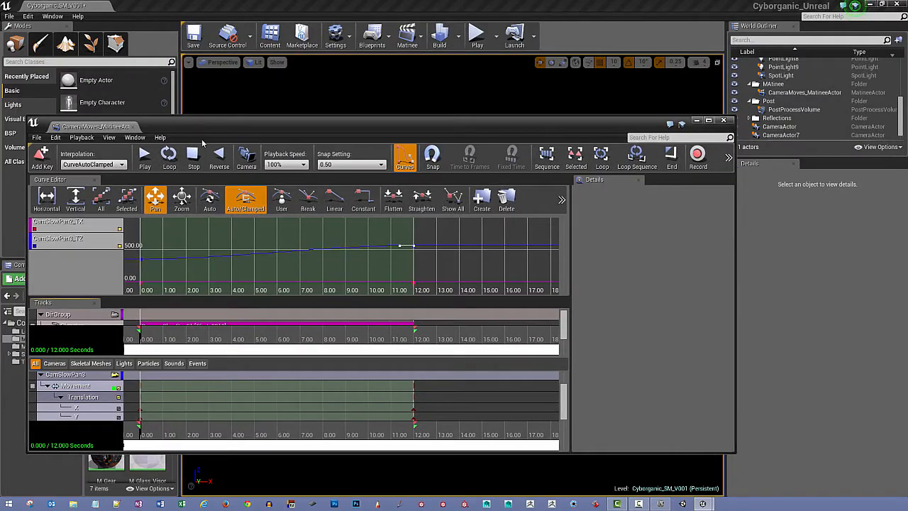
left_click_drag(901, 119, 901, 131)
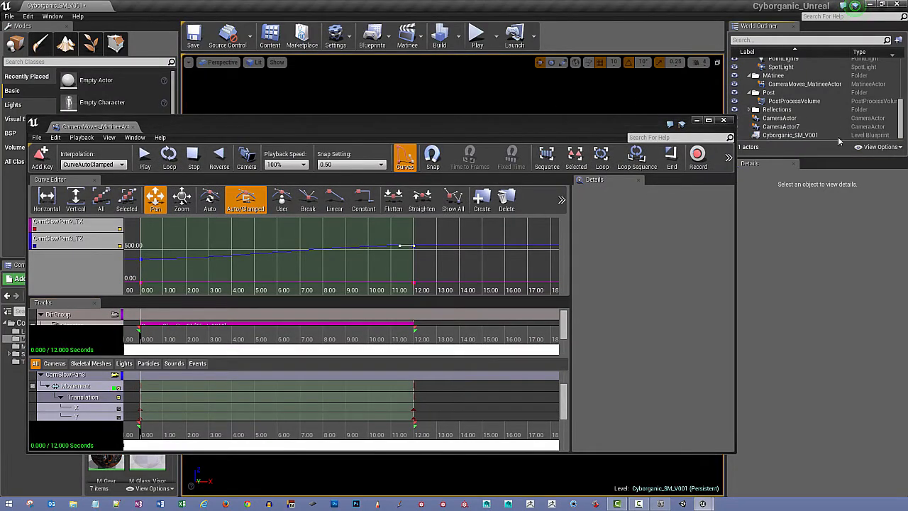
left_click(781, 127)
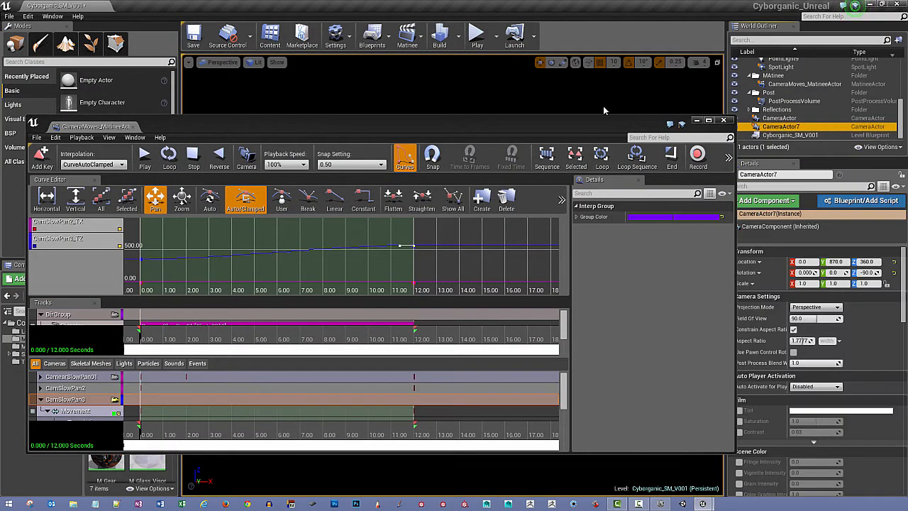
Preview the CamSlowPan3 move by scrubbing from 12 seconds back to 0 with the character in the viewport uncovered
left_click_drag(644, 129, 653, 64)
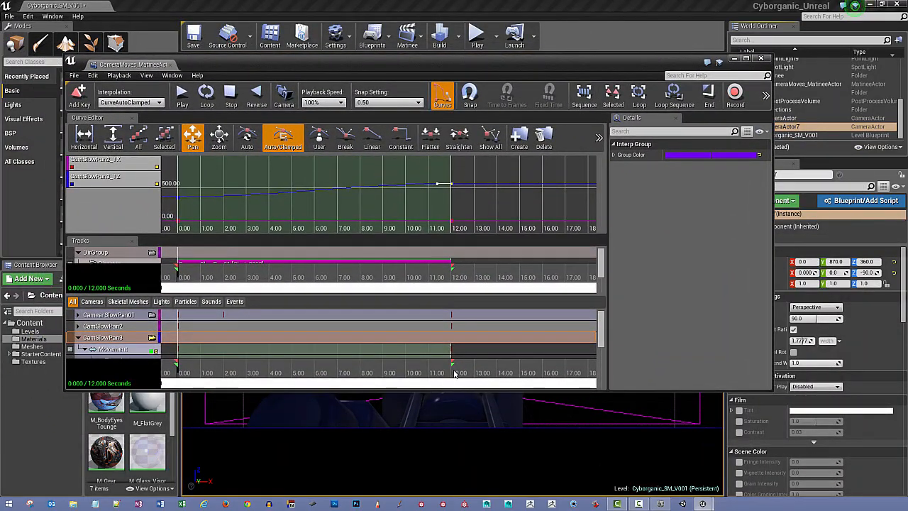
scroll(457, 372, "down", 1)
scroll(461, 374, "down", 2)
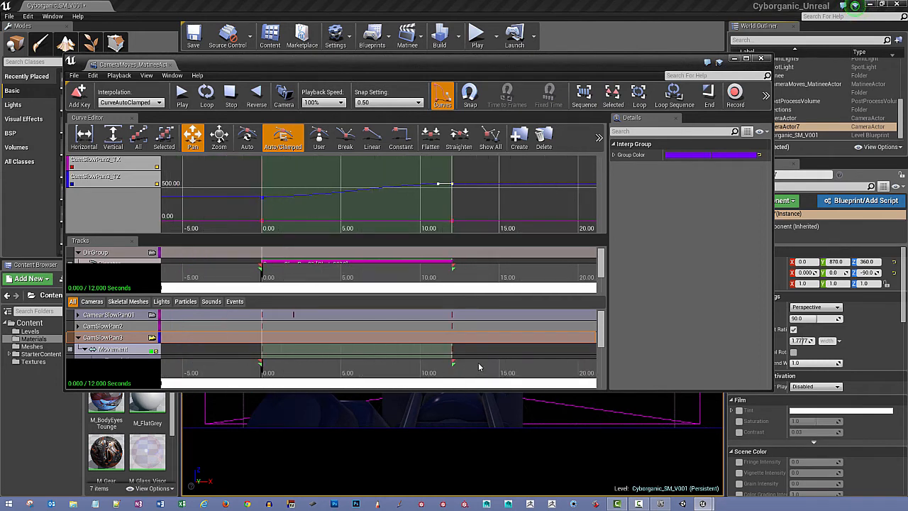
left_click_drag(451, 378, 261, 373)
left_click_drag(337, 73, 759, 117)
scroll(723, 384, "up", 3)
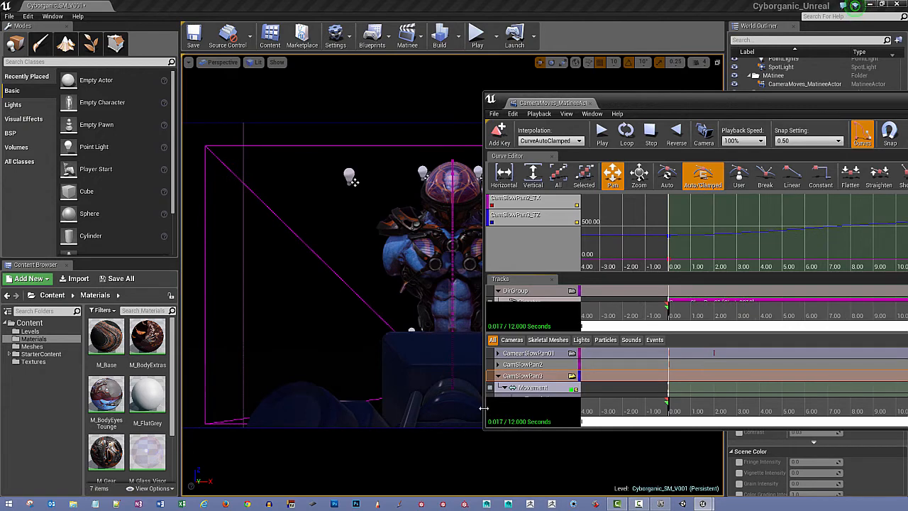
left_click_drag(484, 409, 531, 415)
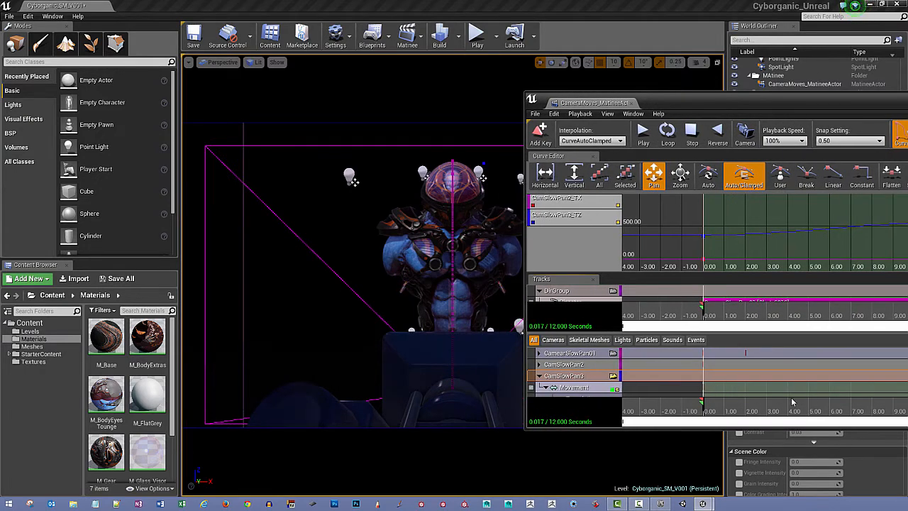
left_click(712, 412)
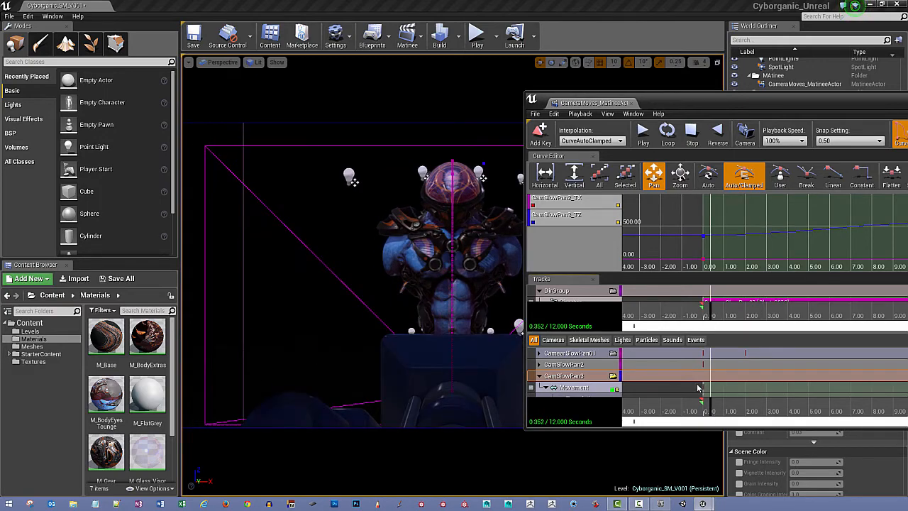
left_click_drag(712, 409, 674, 365)
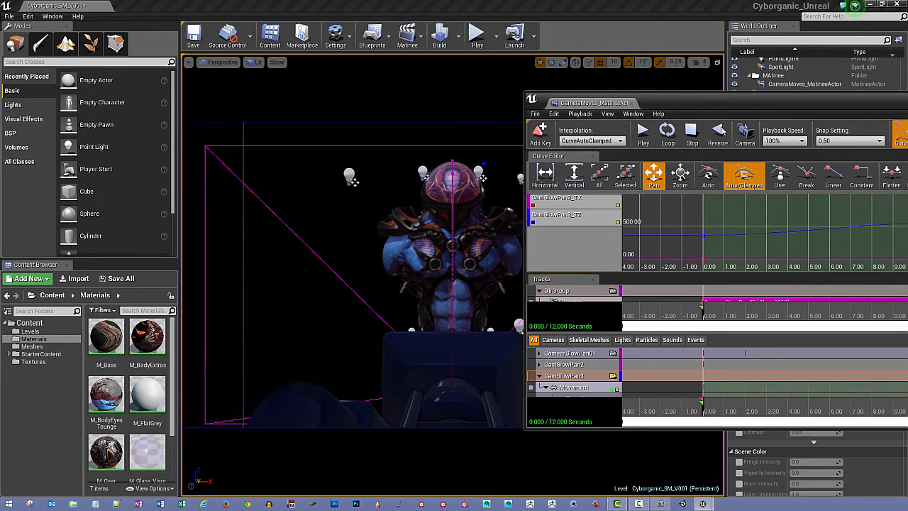
Enlarge the Matinee window downward and add a new Director Group to the track list
left_click_drag(712, 105, 634, 62)
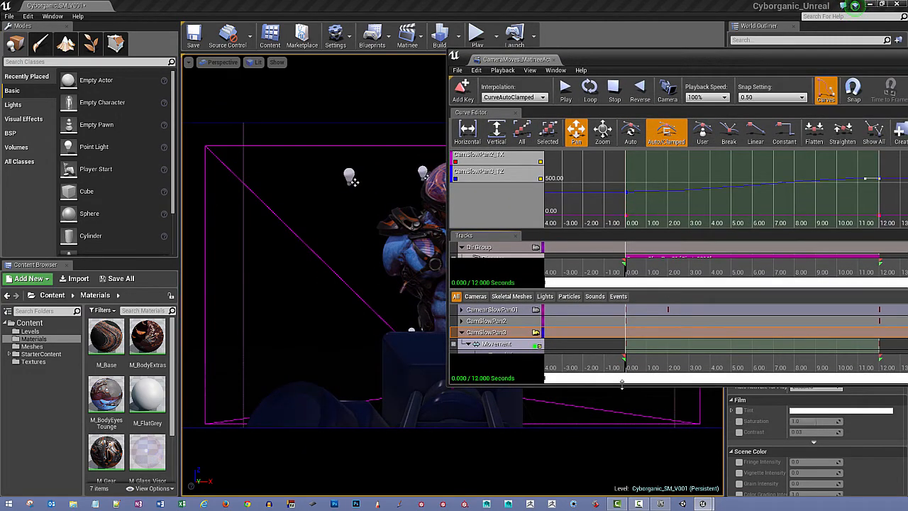
left_click_drag(624, 386, 654, 471)
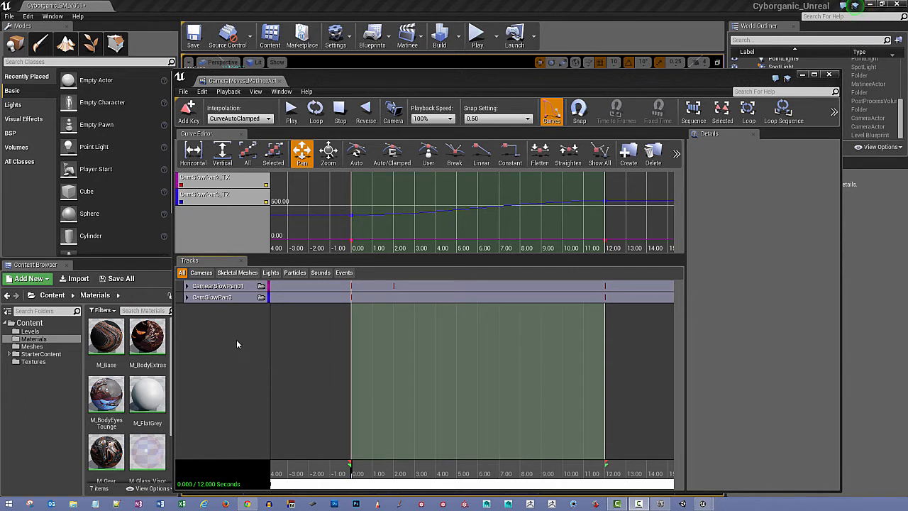
right_click(215, 319)
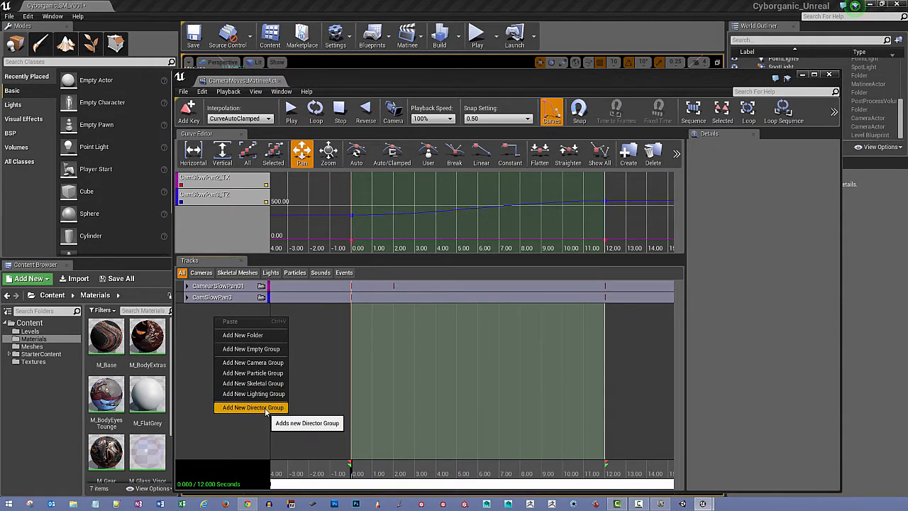
left_click(252, 408)
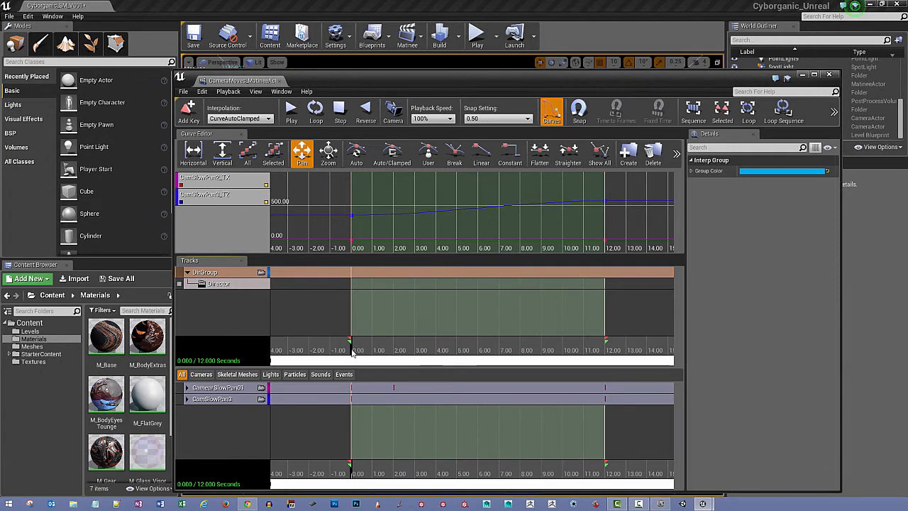
Add a key at 0 seconds on the Director track that cuts to the CamSlowPan3 group
left_click(242, 288)
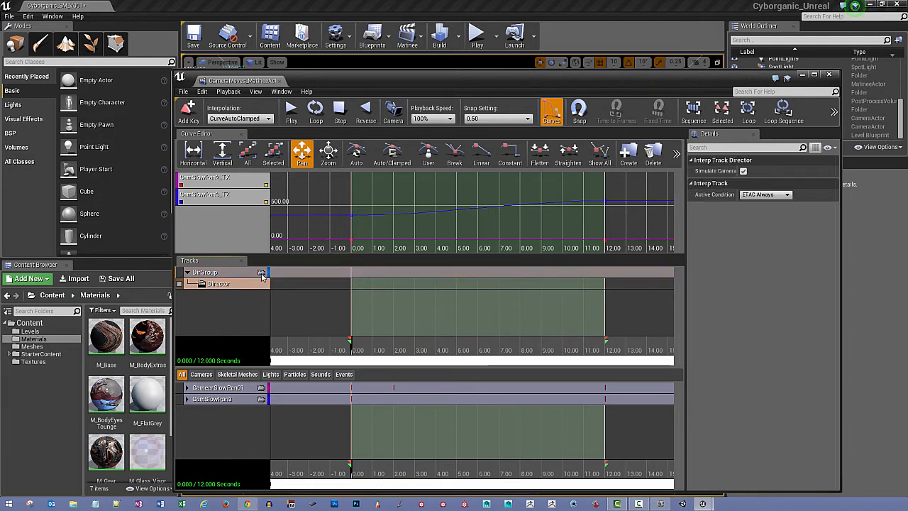
left_click_drag(326, 78, 551, 86)
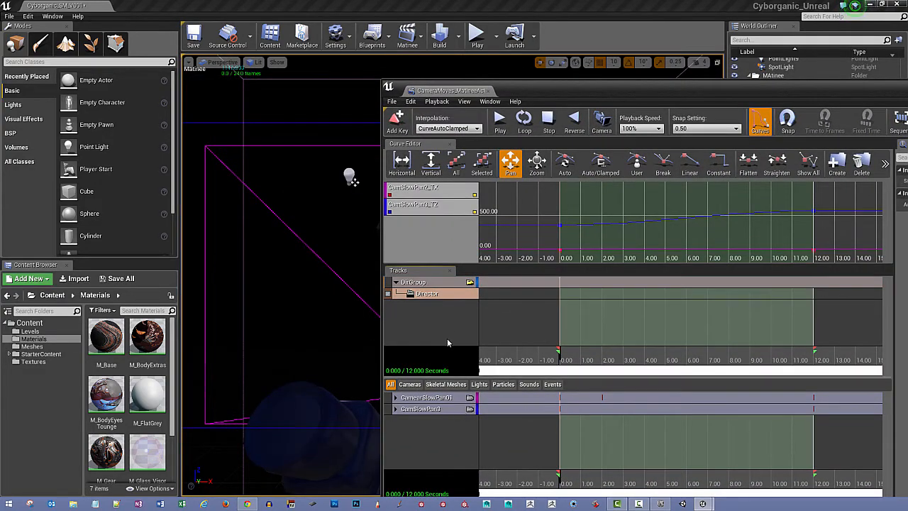
left_click(397, 125)
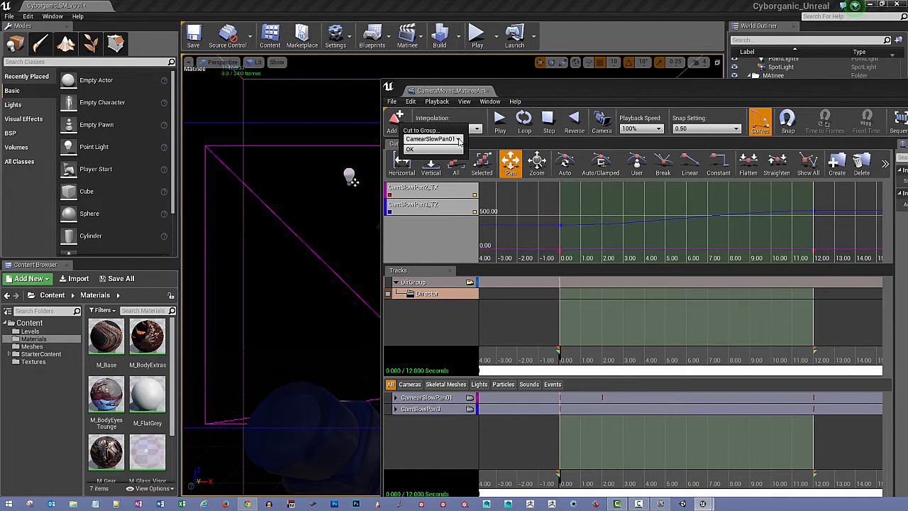
left_click(458, 139)
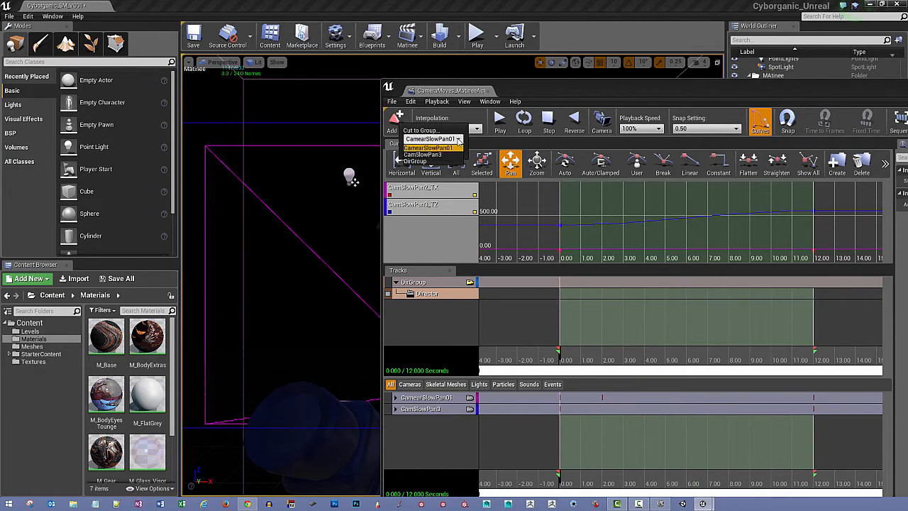
left_click(436, 154)
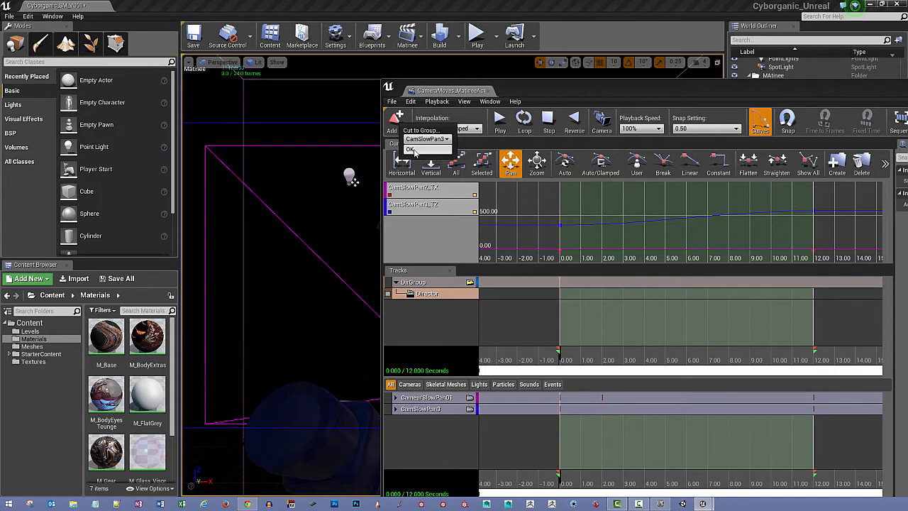
left_click(415, 153)
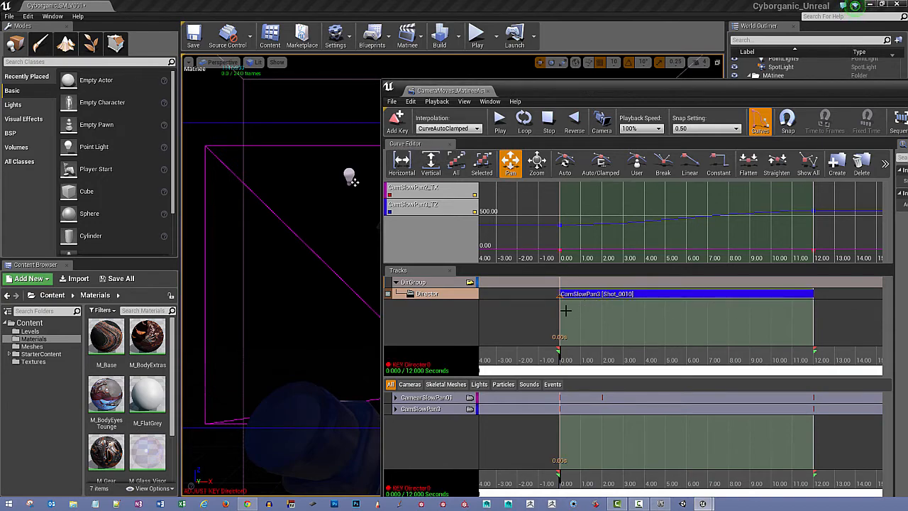
Add a key at about 5.9 seconds on the Director track that cuts to the CamearSlowPan01 group
left_click_drag(517, 91, 623, 86)
mouse_move(668, 359)
left_mouse_down()
mouse_move(821, 356)
mouse_move(660, 345)
left_mouse_up()
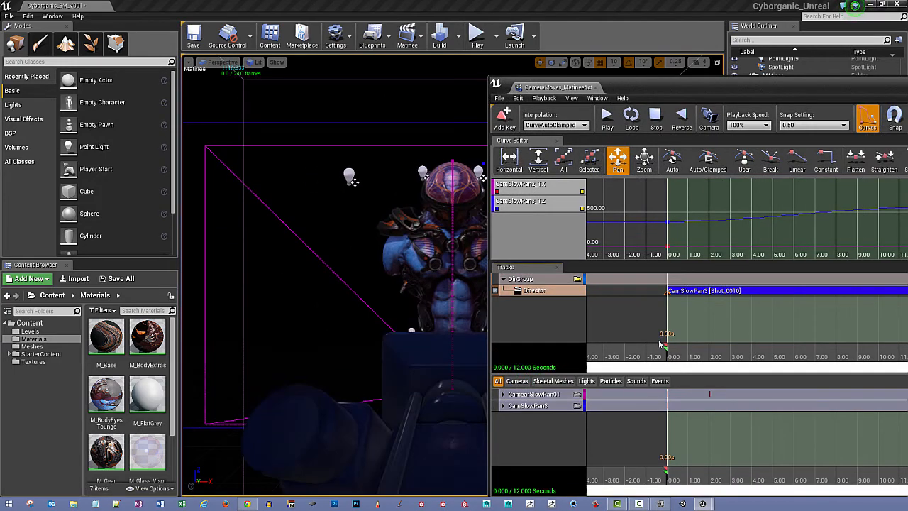
left_click_drag(586, 86, 467, 63)
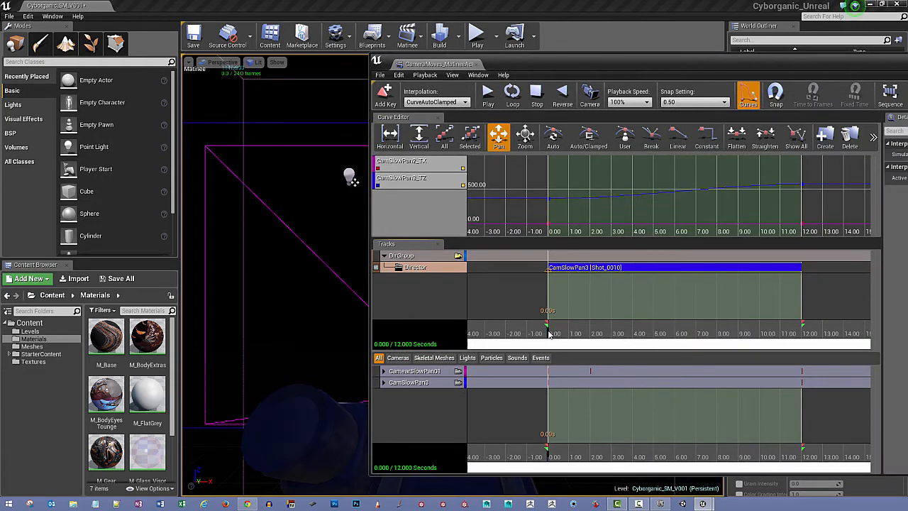
left_click_drag(548, 335, 674, 338)
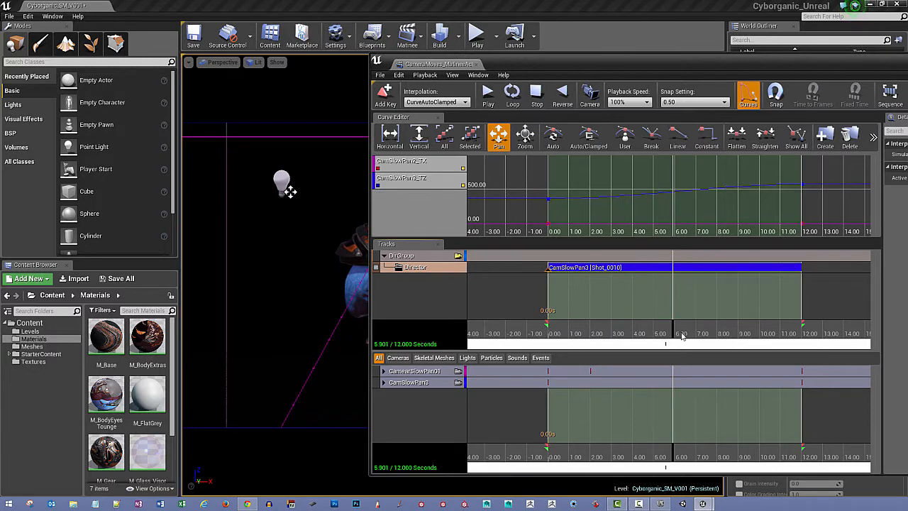
left_click(385, 92)
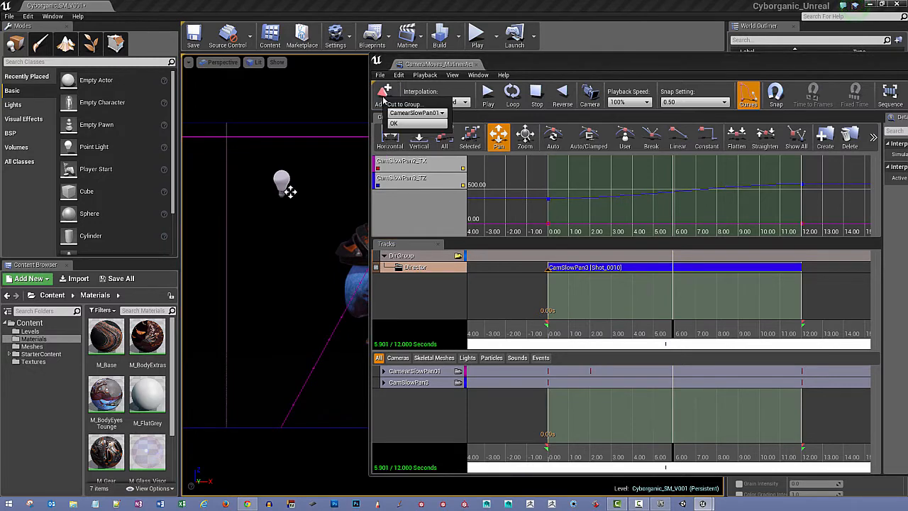
left_click(442, 114)
left_click(435, 122)
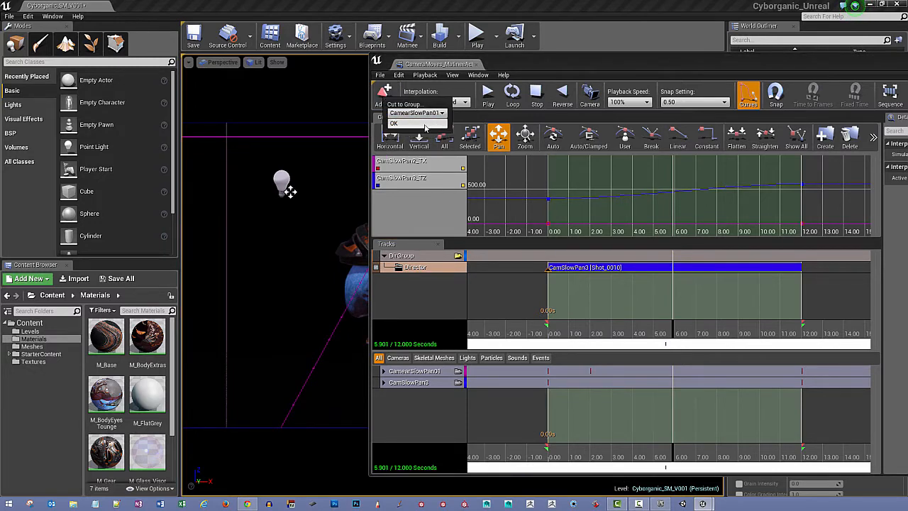
left_click(425, 129)
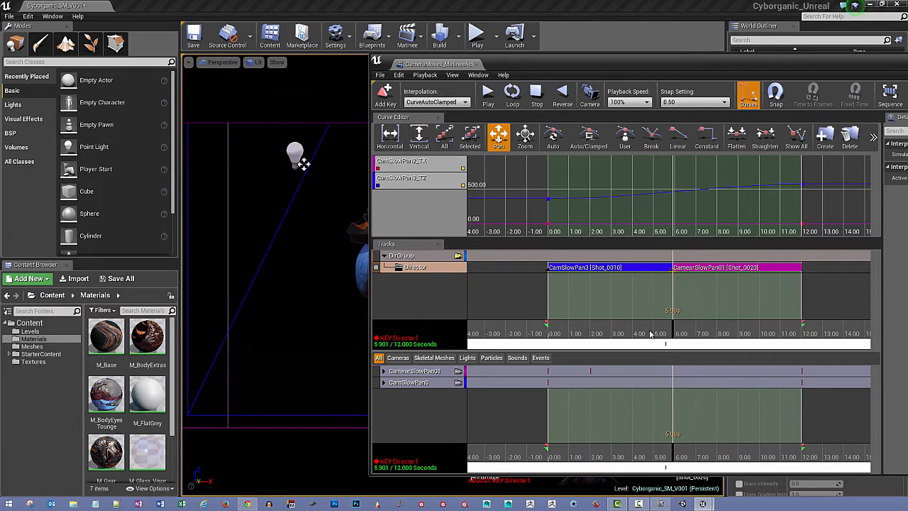
Scrub back and forth across the camera cut with the character uncovered in the viewport to preview the switch
left_click_drag(612, 334, 715, 333)
mouse_move(685, 333)
left_mouse_down()
mouse_move(643, 334)
mouse_move(684, 334)
left_mouse_up()
left_click_drag(552, 72, 642, 70)
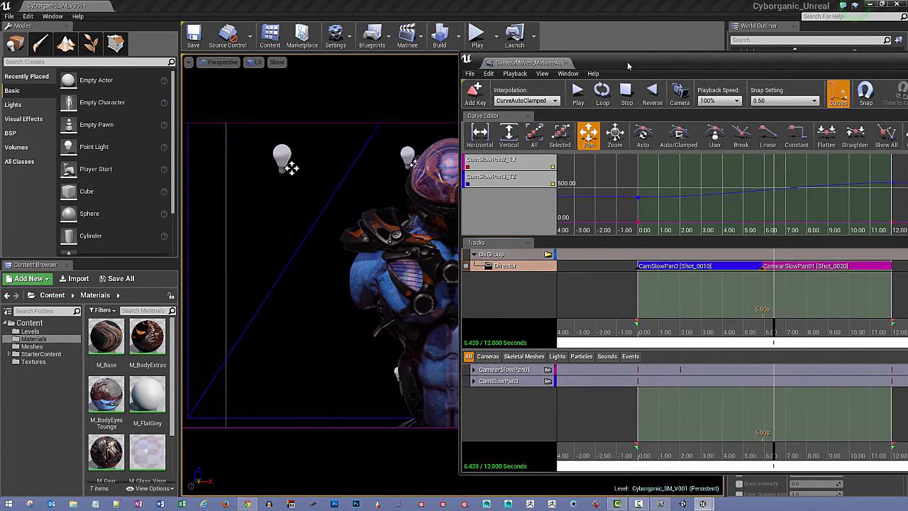
left_click_drag(773, 334, 710, 331)
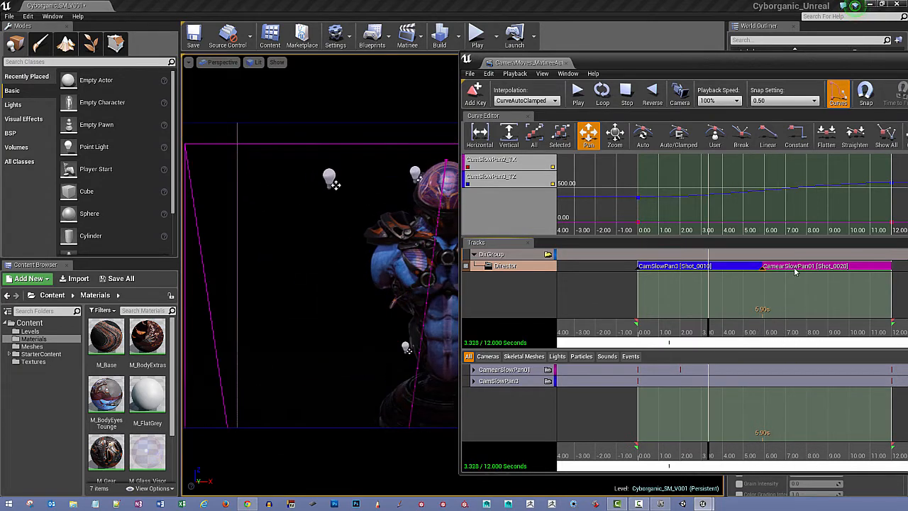
Delete the CamearSlowPan01 cut from the Director track and return the timeline to 0 seconds
left_click(763, 269)
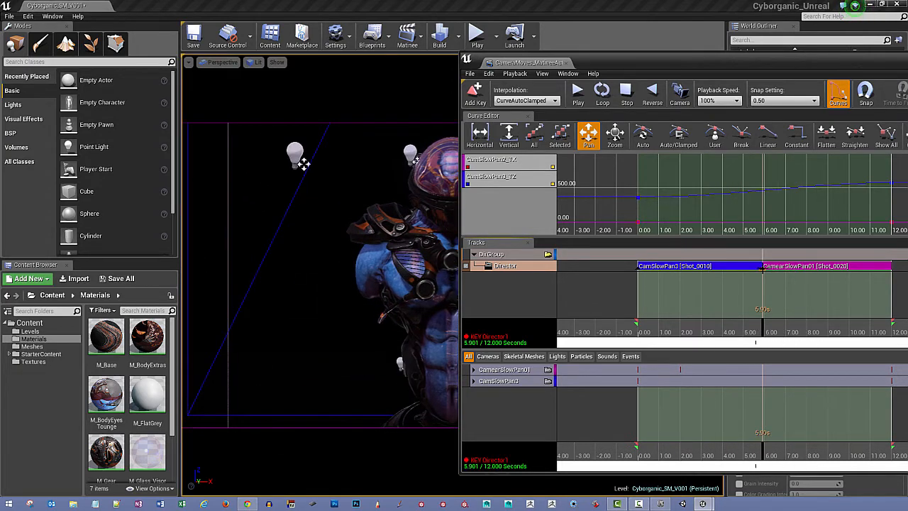
key("Delete")
left_click_drag(776, 331, 634, 334)
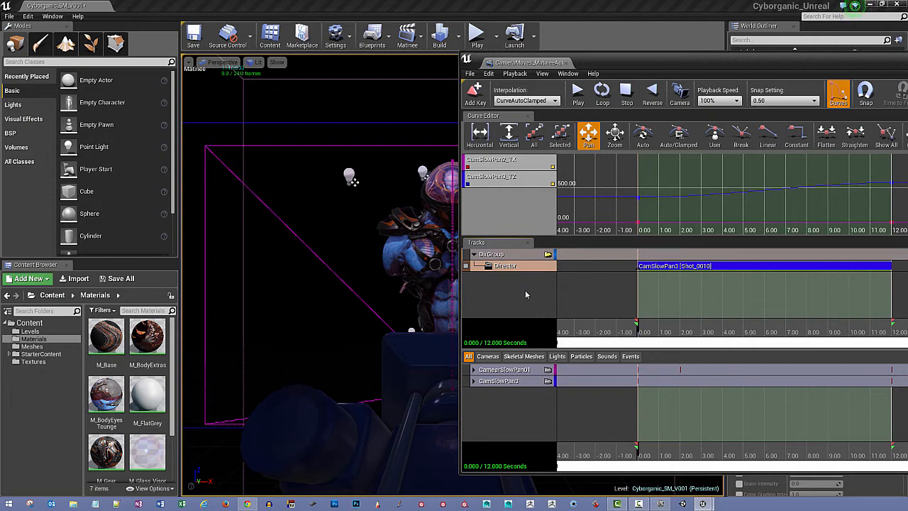
Add a new Fade track to the DirGroup group
right_click(513, 270)
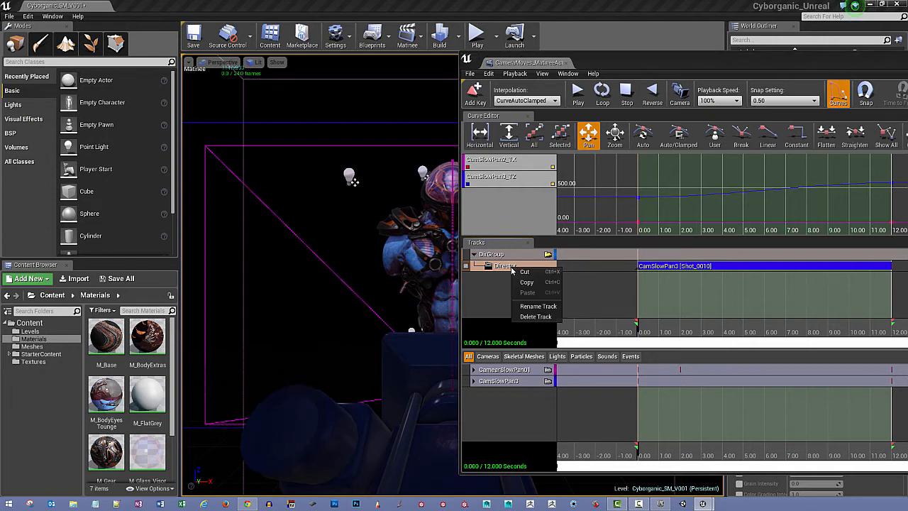
left_click(499, 288)
right_click(500, 283)
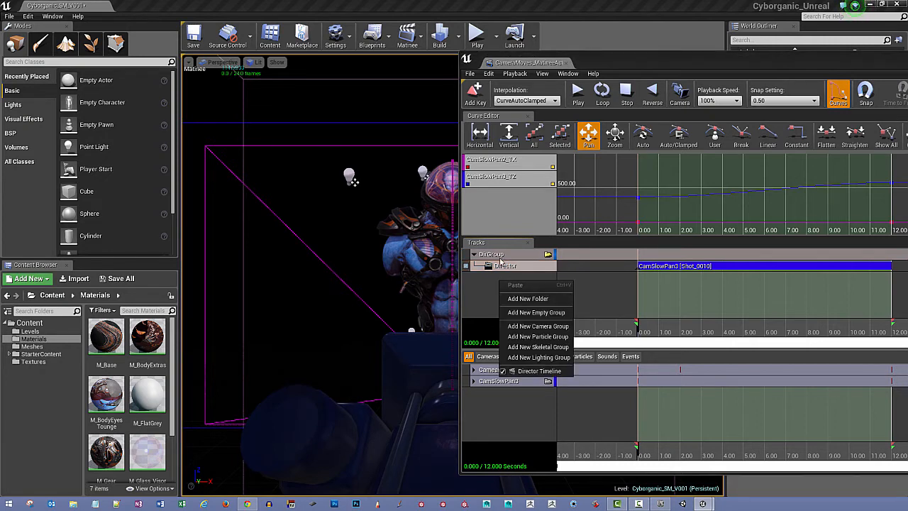
left_click(500, 260)
right_click(500, 254)
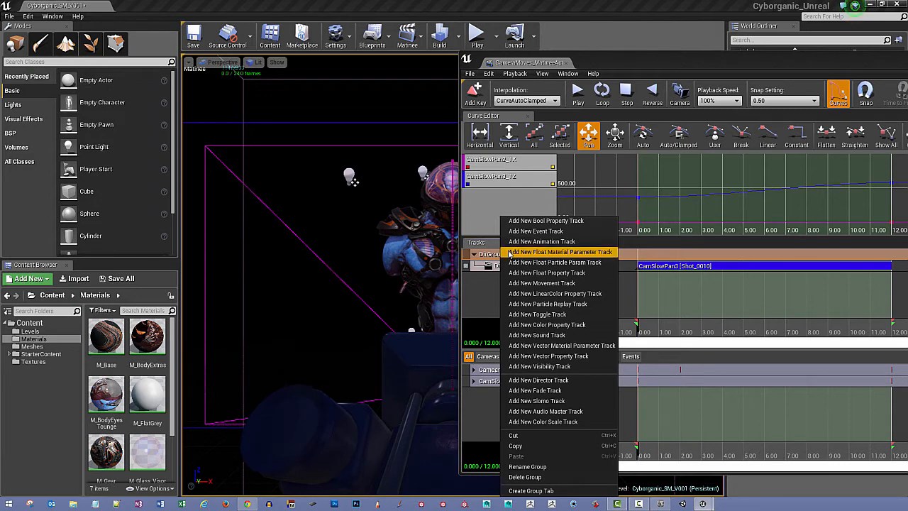
left_click(582, 395)
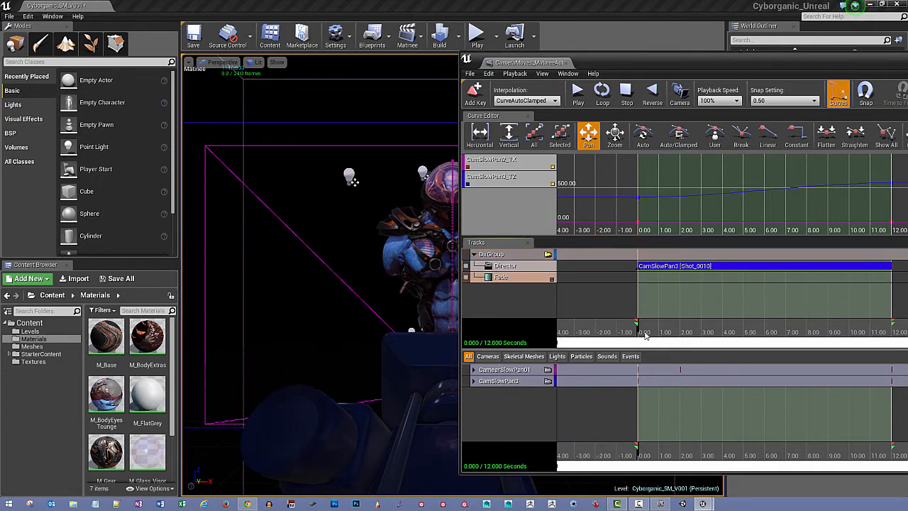
Add Fade keys at 0 and about 1 second, and set the value of the 0-second key to 1
left_click(475, 92)
left_click_drag(639, 334, 660, 343)
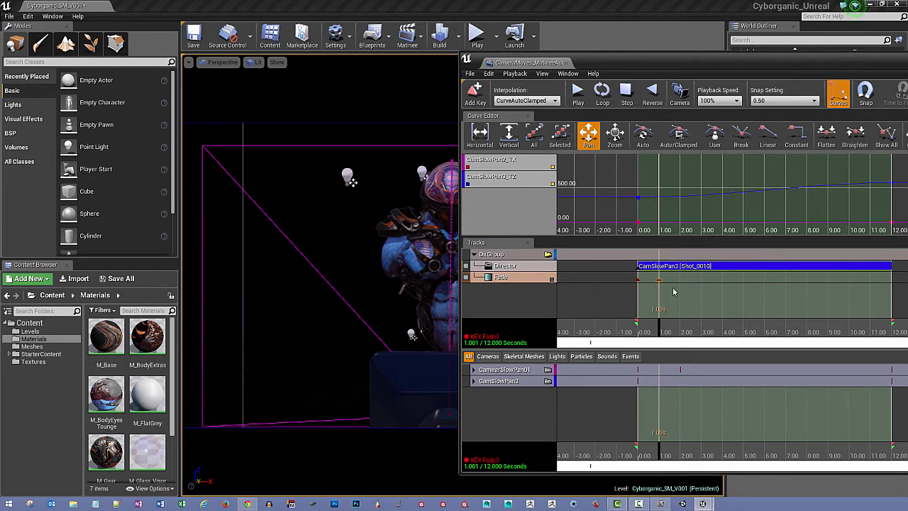
left_click(638, 279)
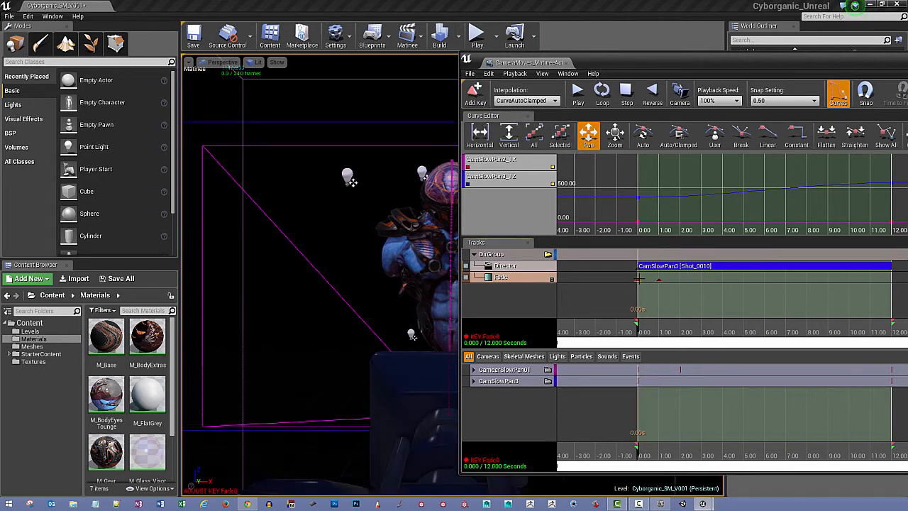
right_click(638, 279)
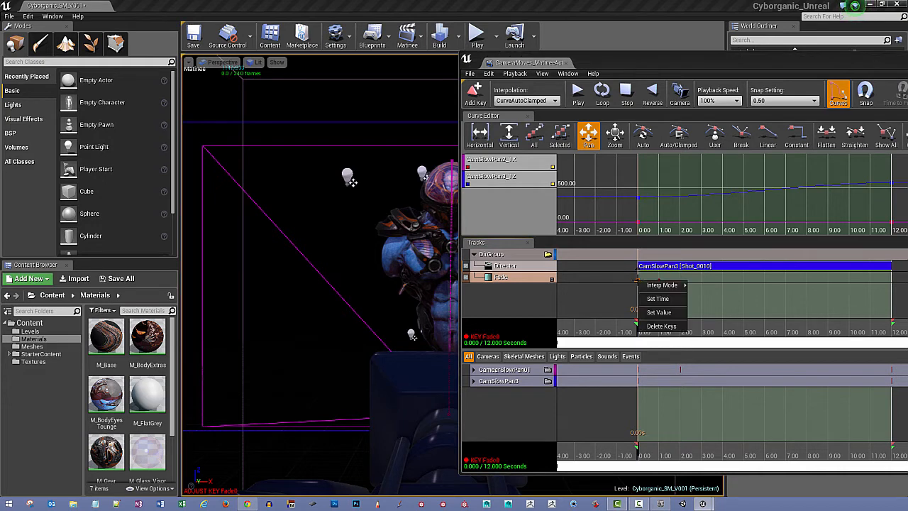
left_click(664, 312)
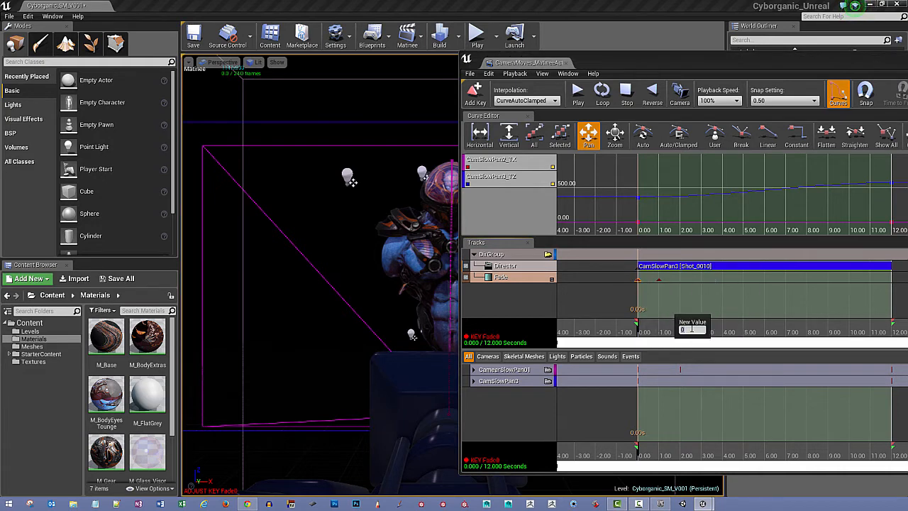
type("1")
key("Return")
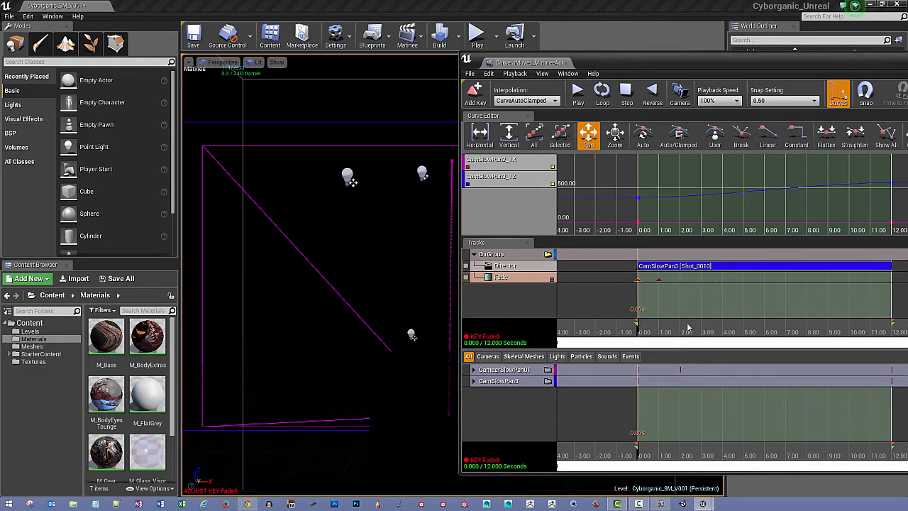
Add Fade keys at about 11 and 12 seconds, and set the value of the 12-second key to 1
left_click_drag(646, 337, 872, 351)
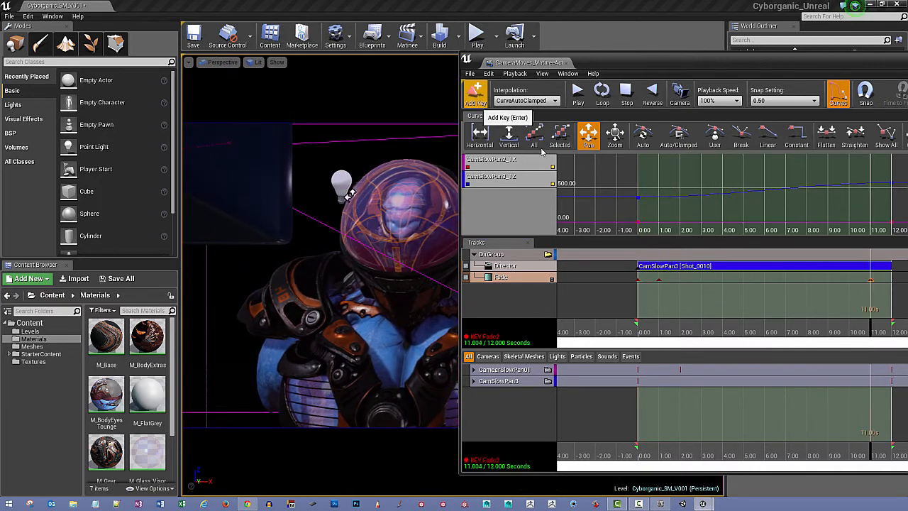
left_click_drag(872, 331, 904, 334)
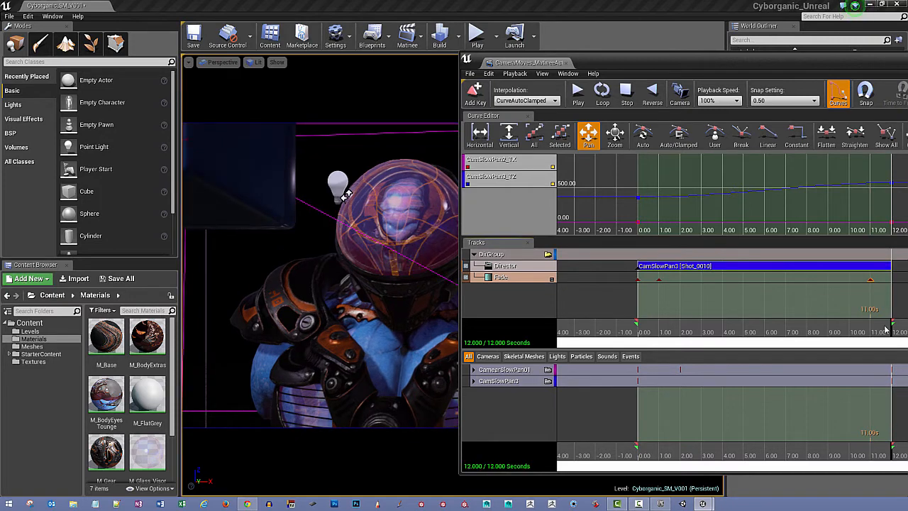
left_click(475, 93)
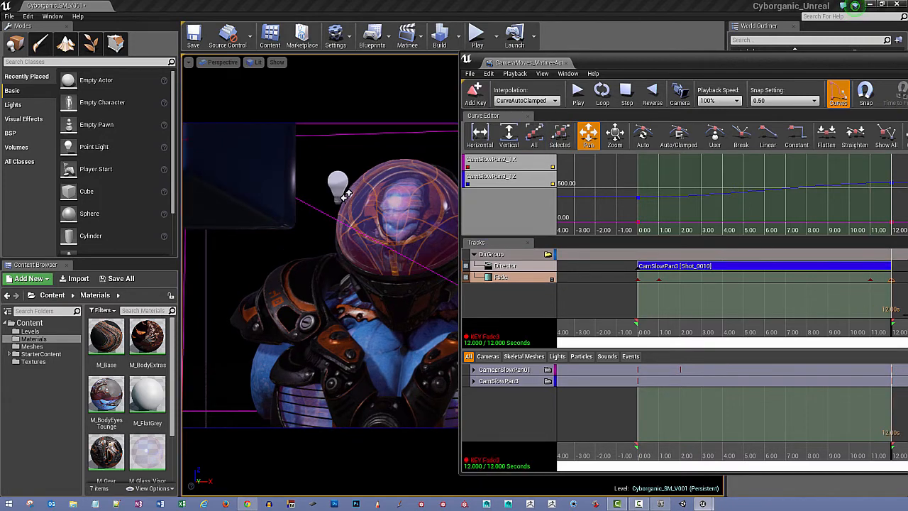
right_click(893, 281)
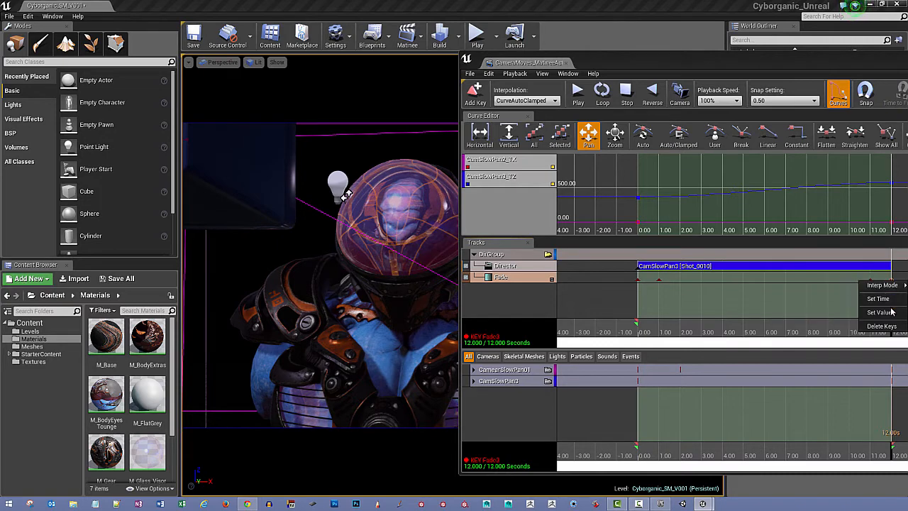
left_click(893, 311)
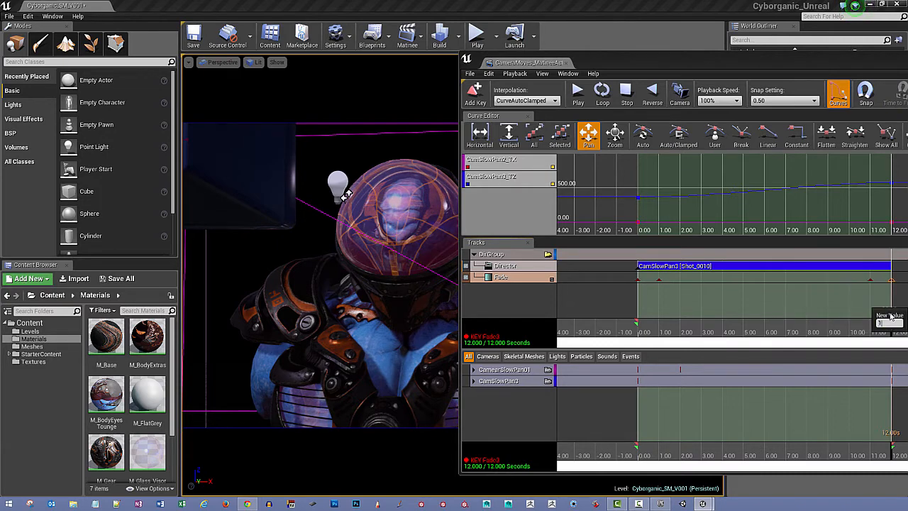
type("1")
key("Return")
Play the sequence on a loop from 0 seconds with the character uncovered to preview the fade-in and fade-out
left_click_drag(892, 334, 643, 346)
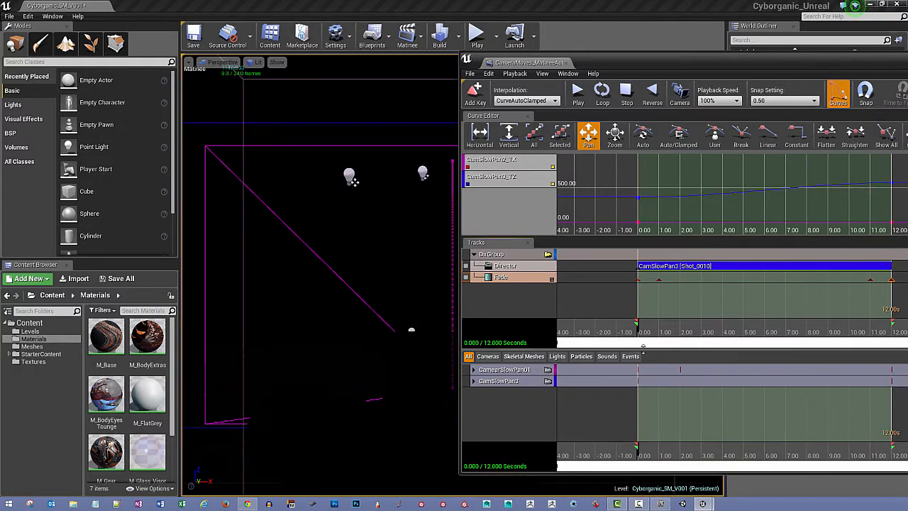
left_click(602, 92)
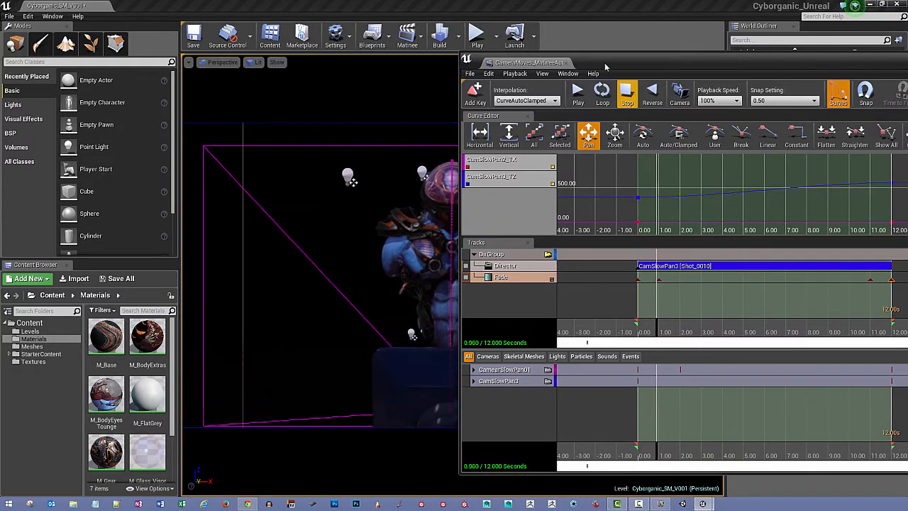
left_click_drag(605, 66, 680, 60)
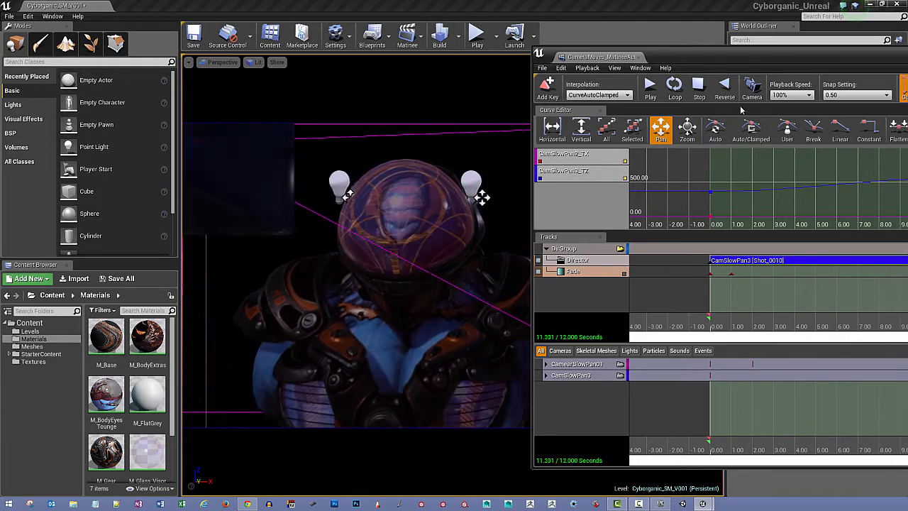
left_click(725, 98)
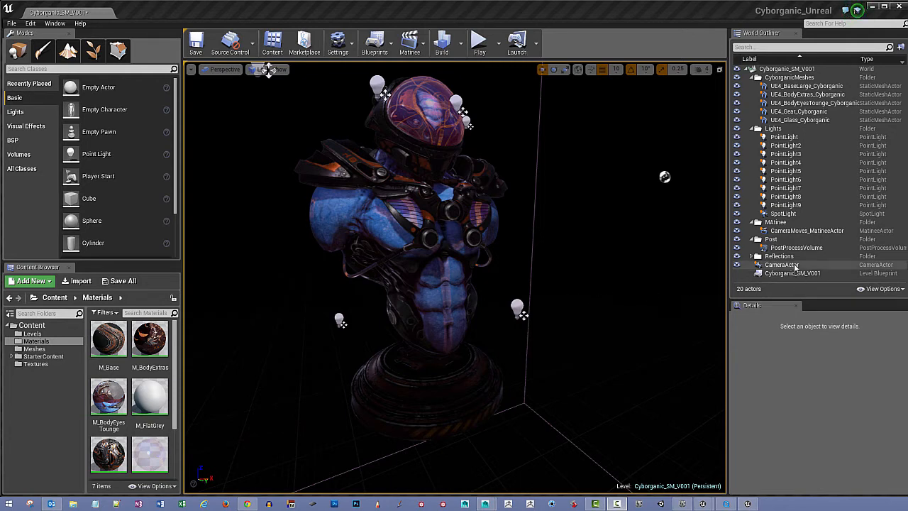
Select CameraMoves_MatineeActor in the World Outliner and make sure its Play on Level Load and Looping options are enabled
left_click(794, 232)
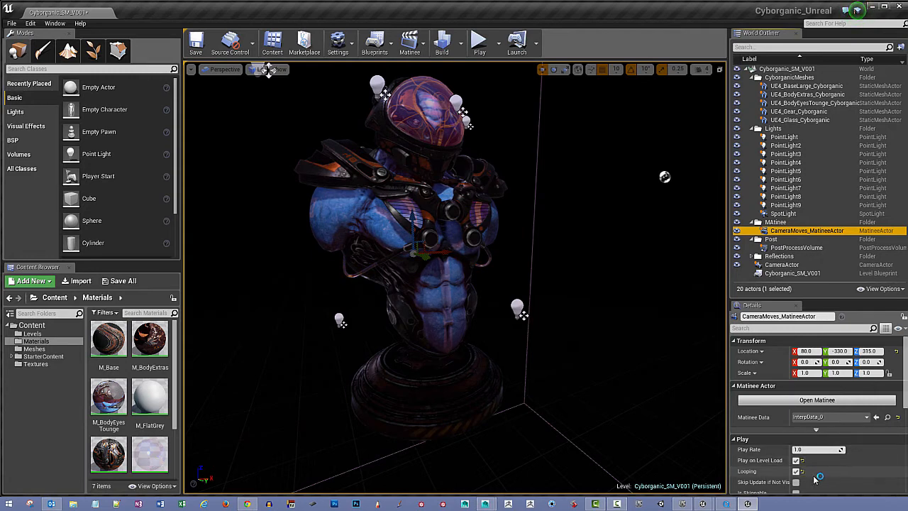
scroll(799, 465, "down", 2)
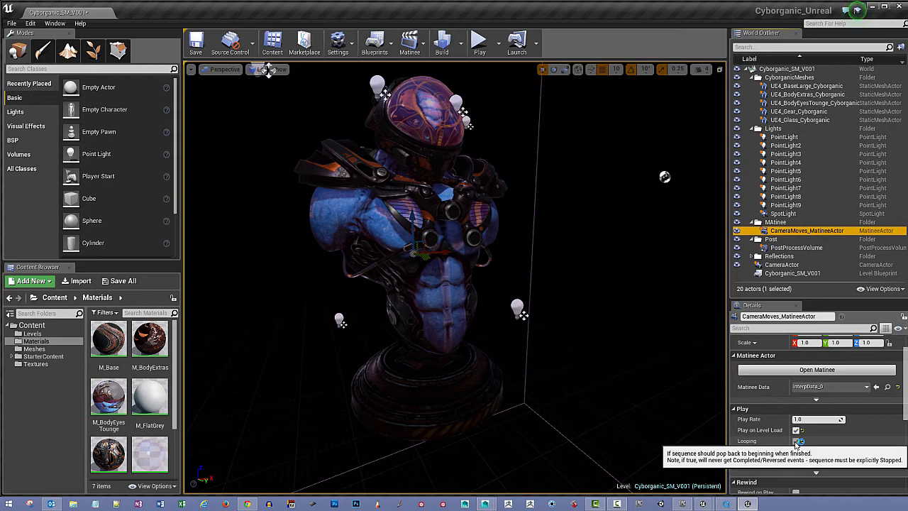
left_click(796, 441)
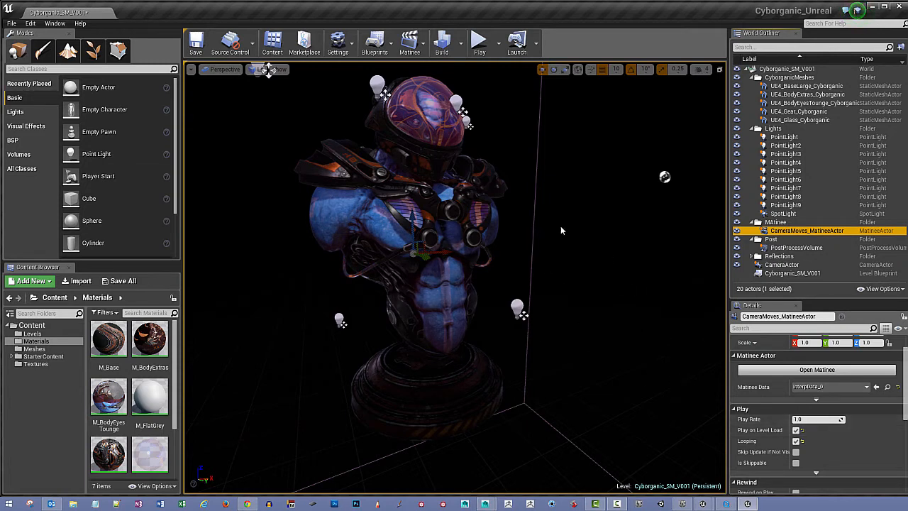
Open the Level Blueprint and look over the Event Tick rotation nodes and the connected mesh and point light references
left_click(392, 44)
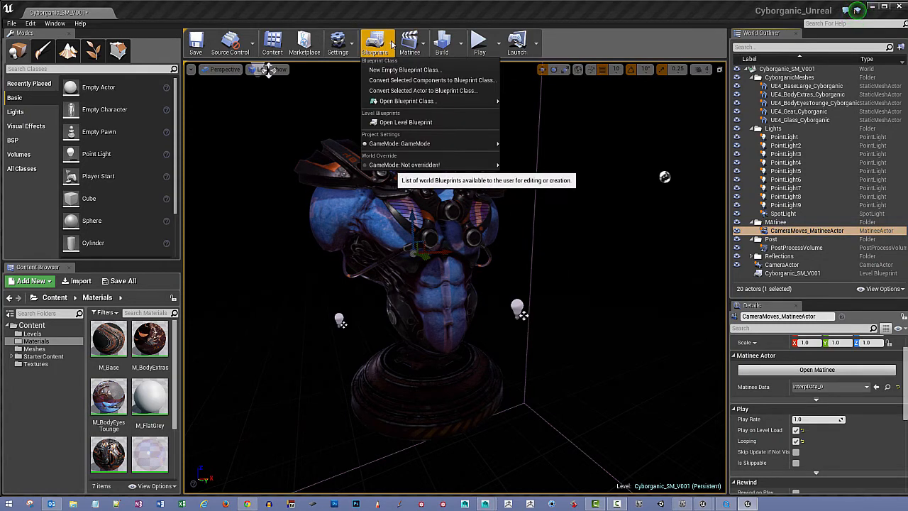
left_click(406, 123)
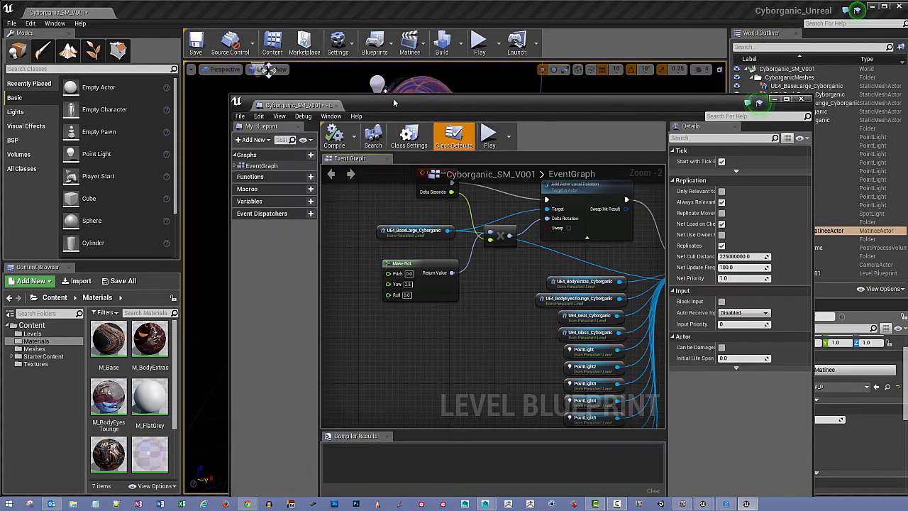
scroll(361, 203, "down", 1)
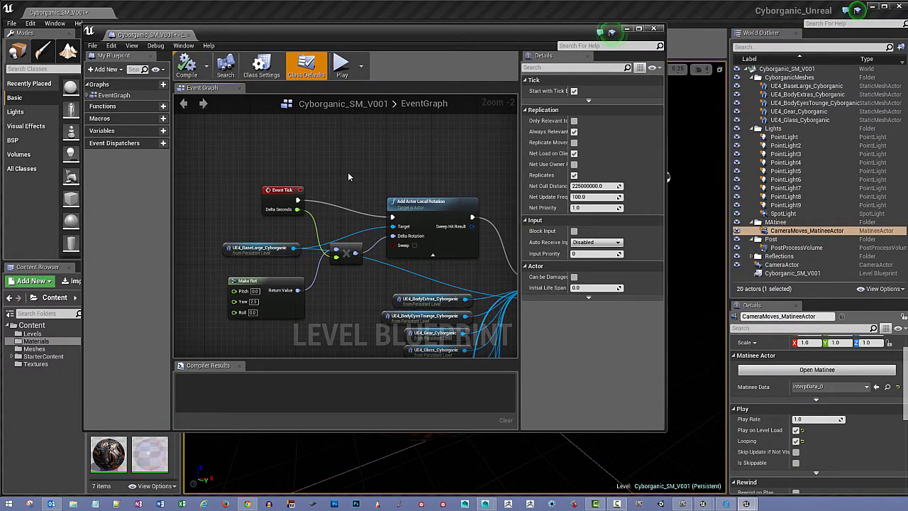
right_click_drag(378, 164, 273, 103)
right_click_drag(424, 310, 473, 175)
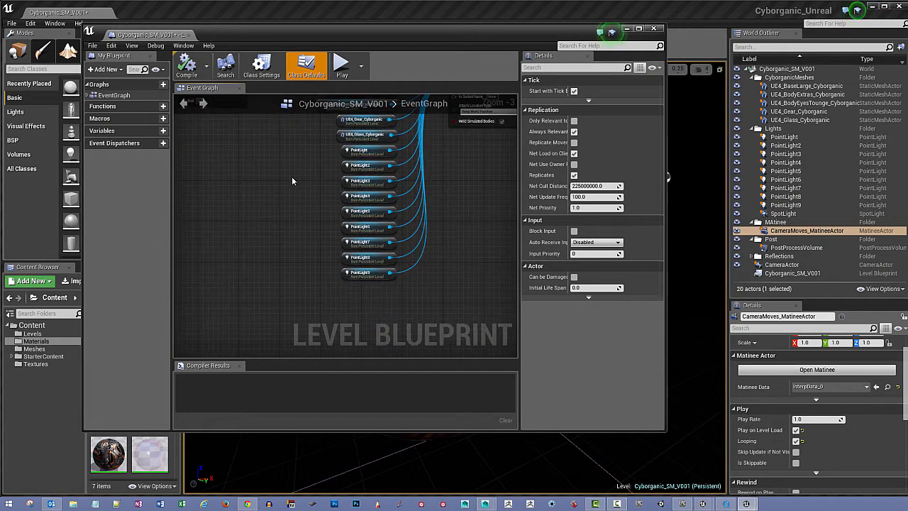
Look over the comment groups in the event graph, including the Event Begin Play node and the Multi Tog sequence
right_click_drag(280, 115, 308, 254)
scroll(325, 175, "down", 2)
right_click_drag(193, 117, 356, 310)
scroll(286, 218, "up", 2)
scroll(330, 257, "down", 1)
scroll(330, 255, "down", 1)
scroll(297, 267, "up", 1)
scroll(307, 271, "up", 3)
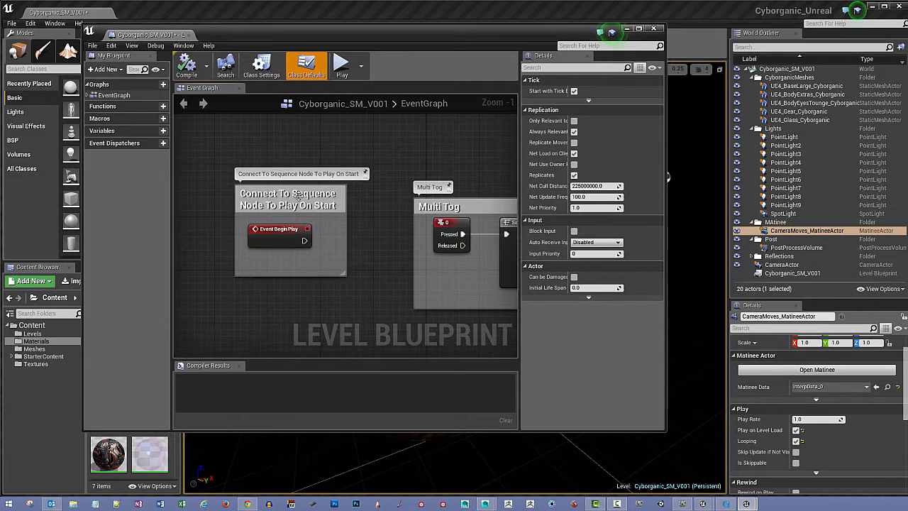
right_click_drag(319, 300, 324, 255)
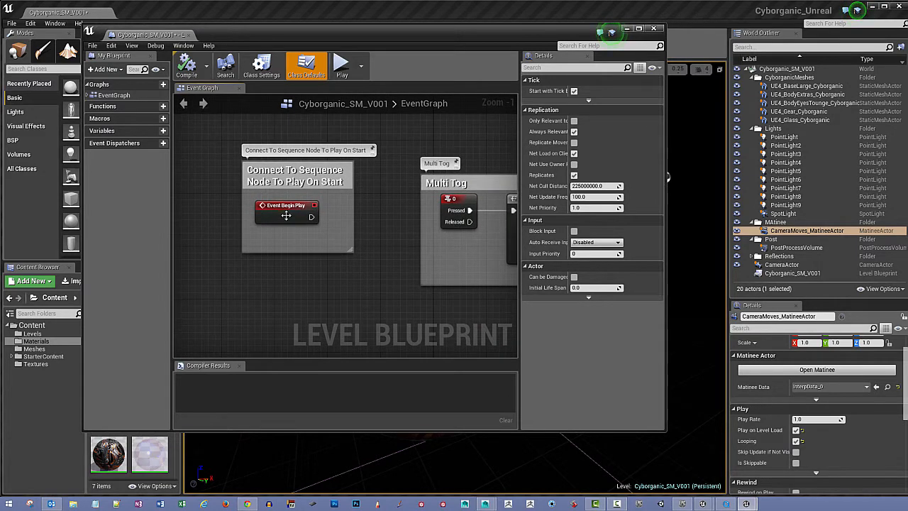
right_click(276, 284)
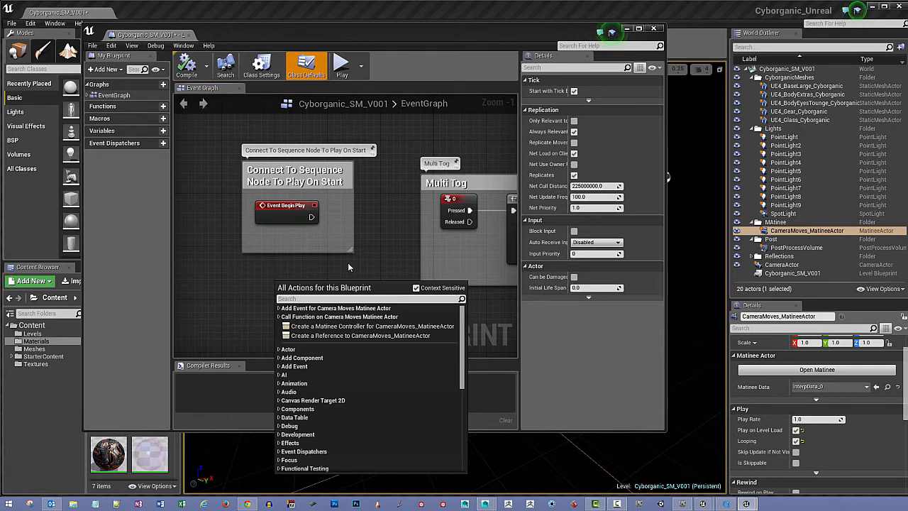
left_click(296, 268)
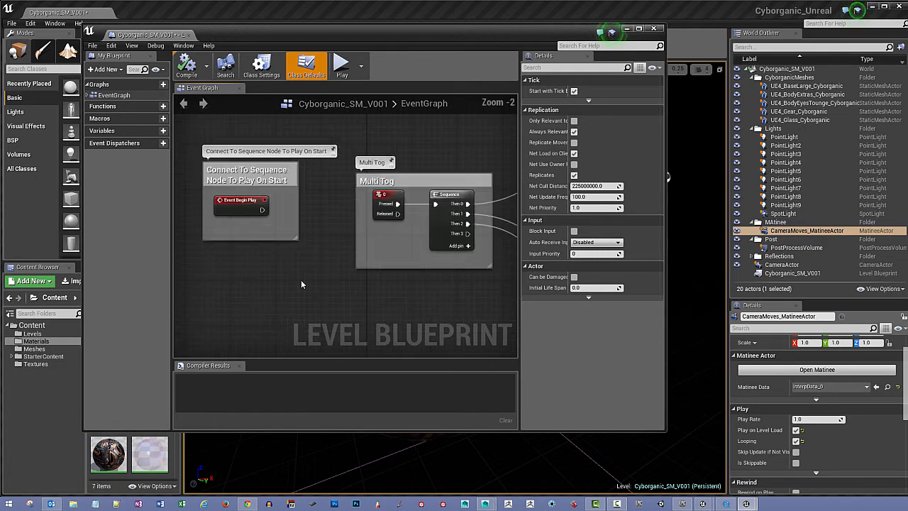
scroll(394, 275, "down", 1)
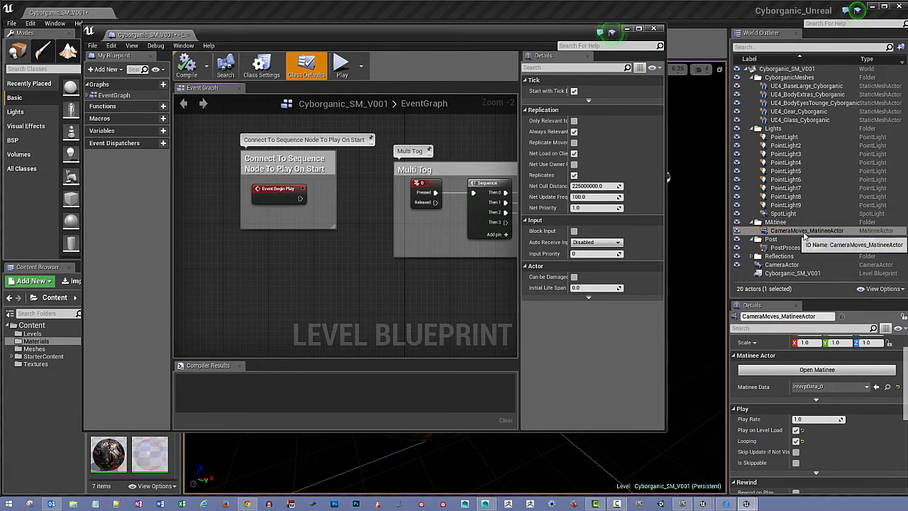
Add a CameraMoves_MatineeActor reference below Event Begin Play and create a Play node targeting it
left_click_drag(805, 237, 252, 261)
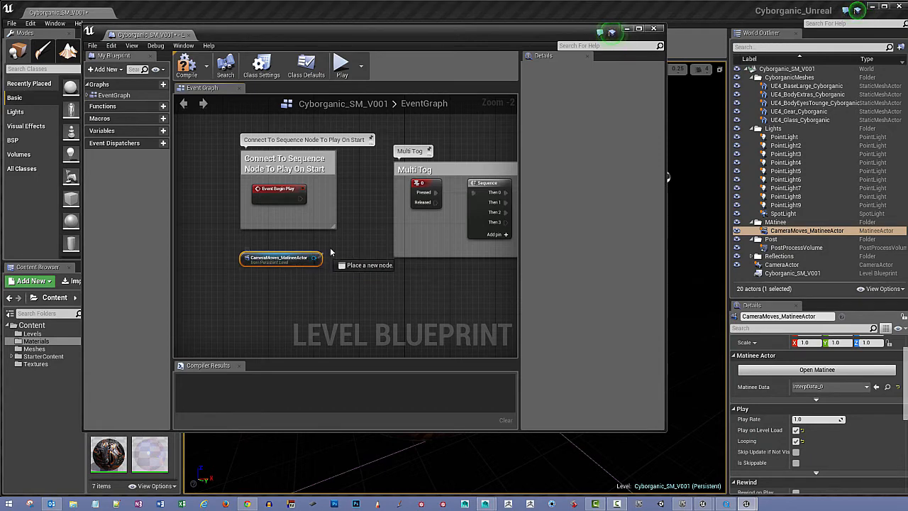
left_click_drag(330, 252, 331, 250)
type("play")
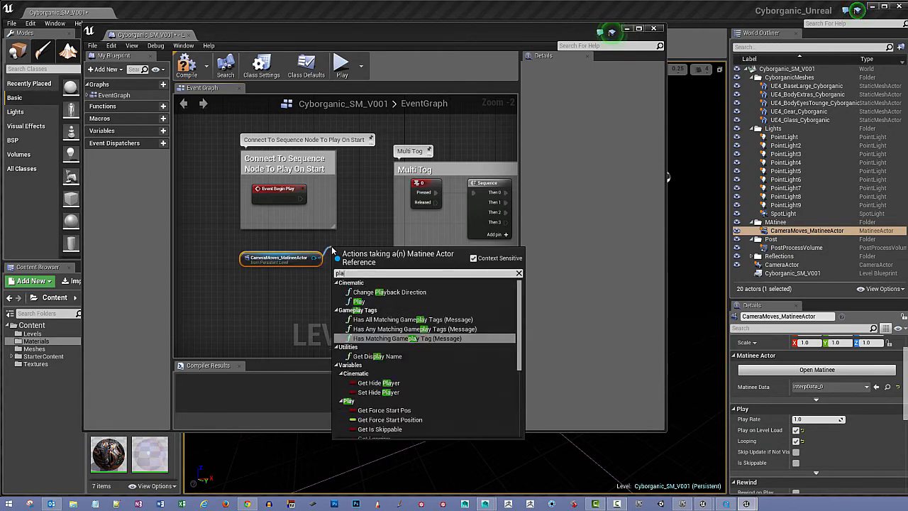
left_click(363, 302)
left_click_drag(285, 258, 280, 304)
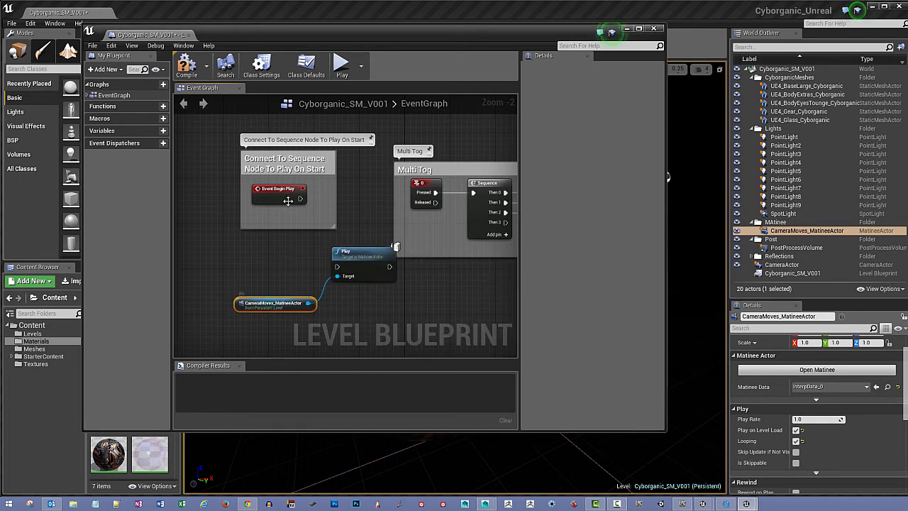
Connect Event Begin Play to the Play node and arrange the matinee actor reference beside it
left_click_drag(300, 199, 343, 268)
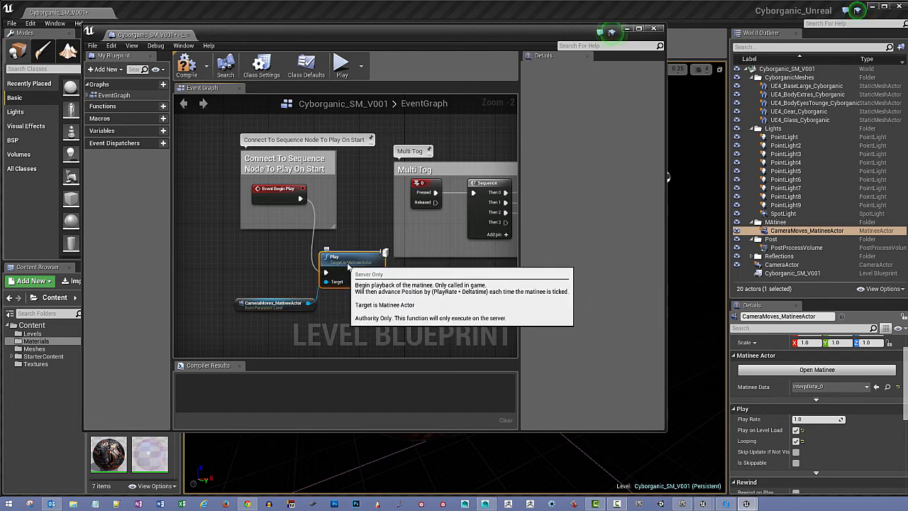
left_click_drag(267, 304, 261, 282)
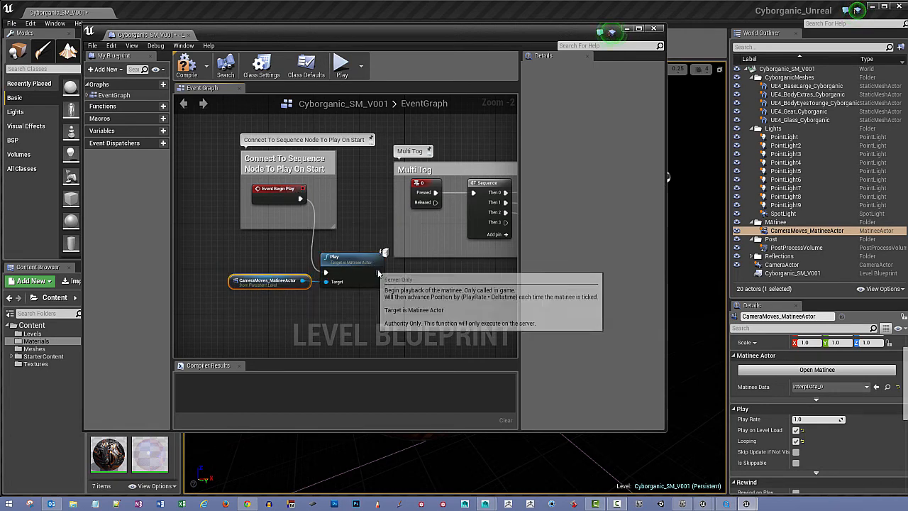
right_click_drag(389, 276, 366, 239)
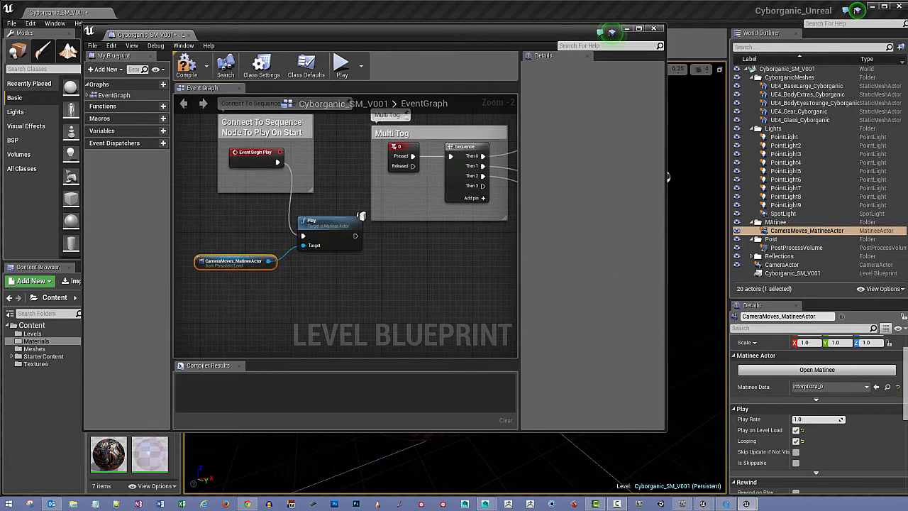
right_click_drag(424, 263, 473, 307)
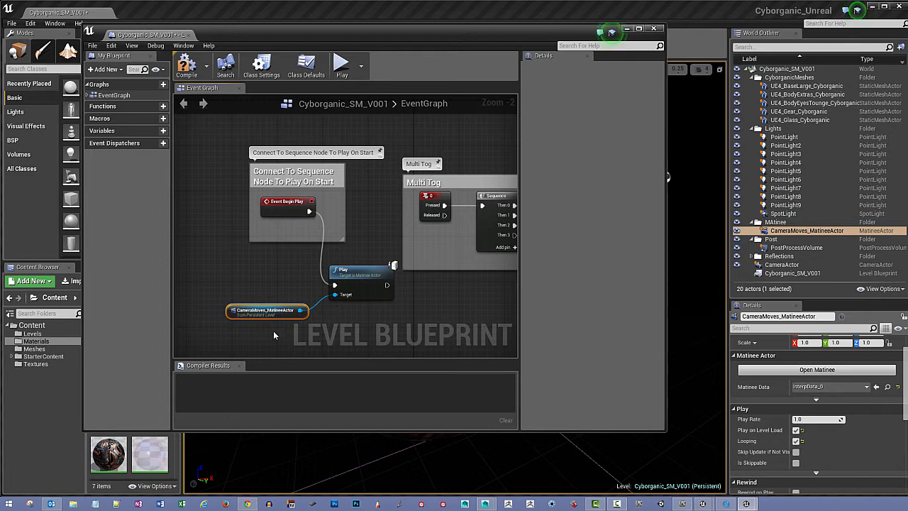
Delete the Play node and the CameraMoves_MatineeActor reference, and compile and save the Level Blueprint
left_click_drag(274, 332, 355, 276)
key("Delete")
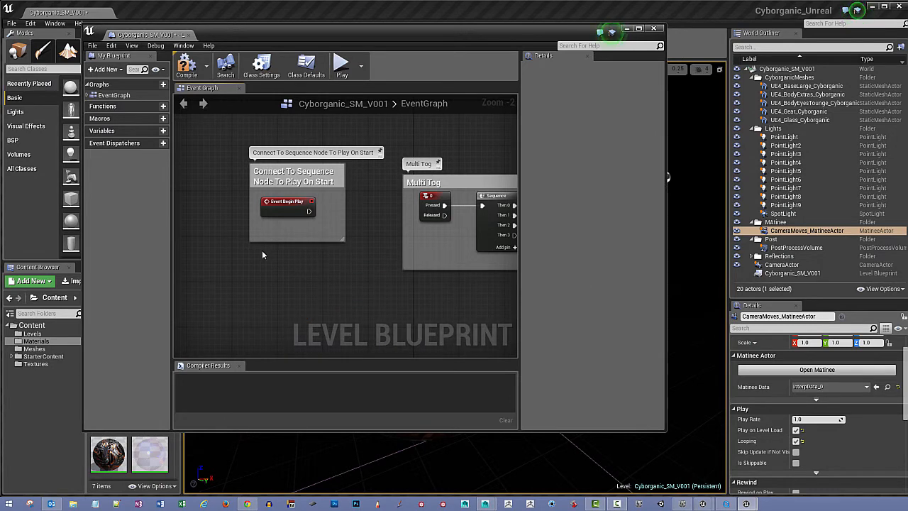
left_click(187, 66)
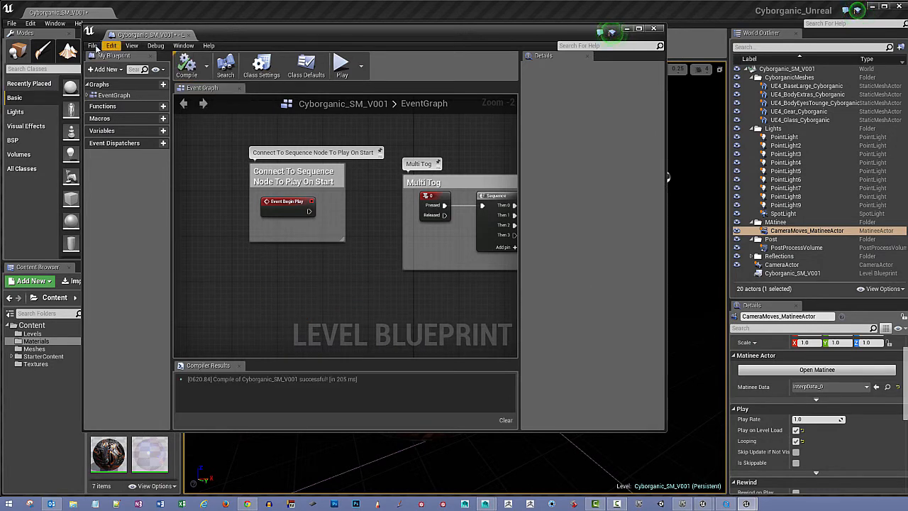
left_click(92, 46)
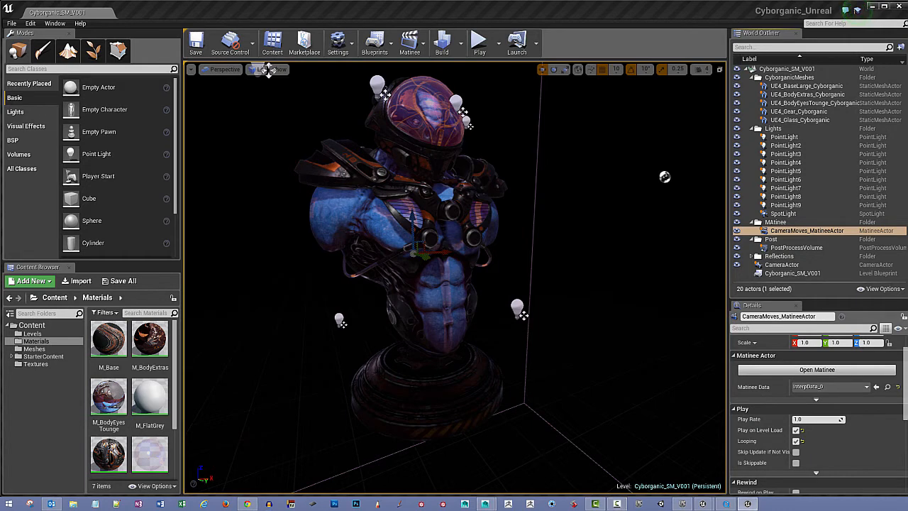
Select the base, body, gear and glass meshes in turn to identify the character's separate parts
left_click(427, 389)
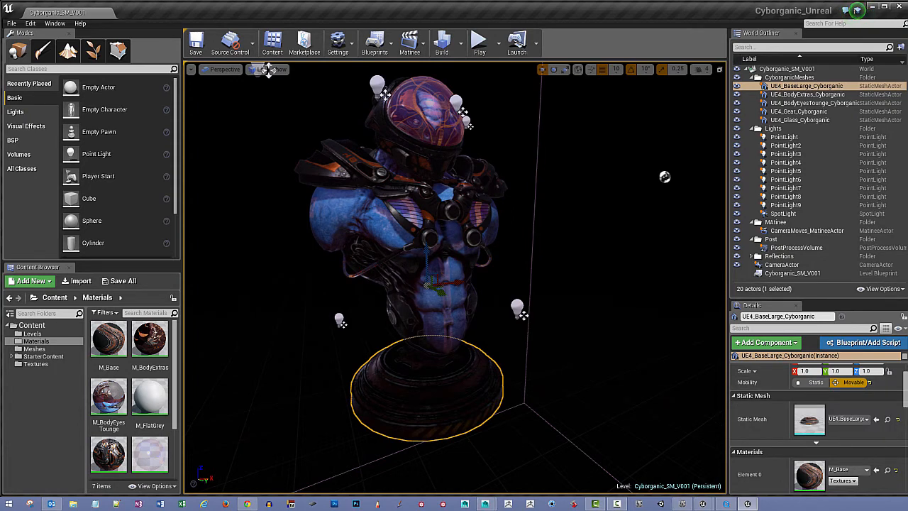
left_click(446, 312)
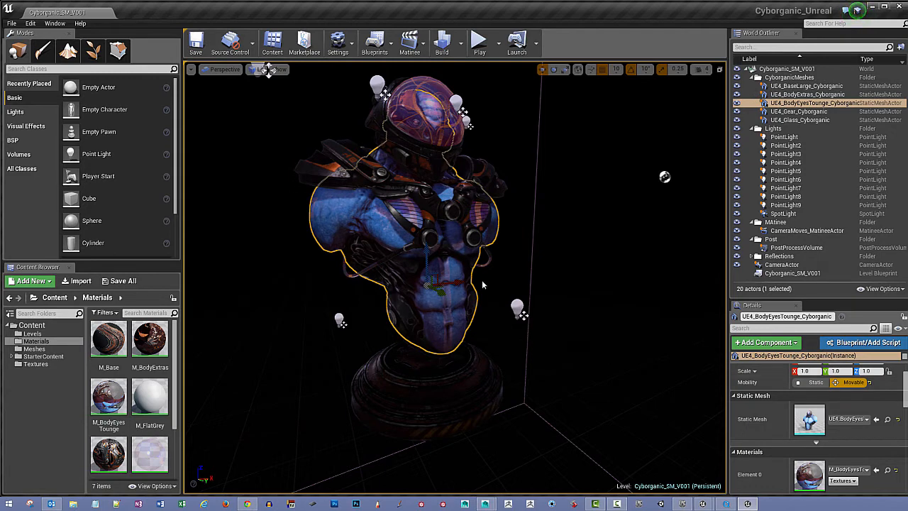
left_click(373, 265)
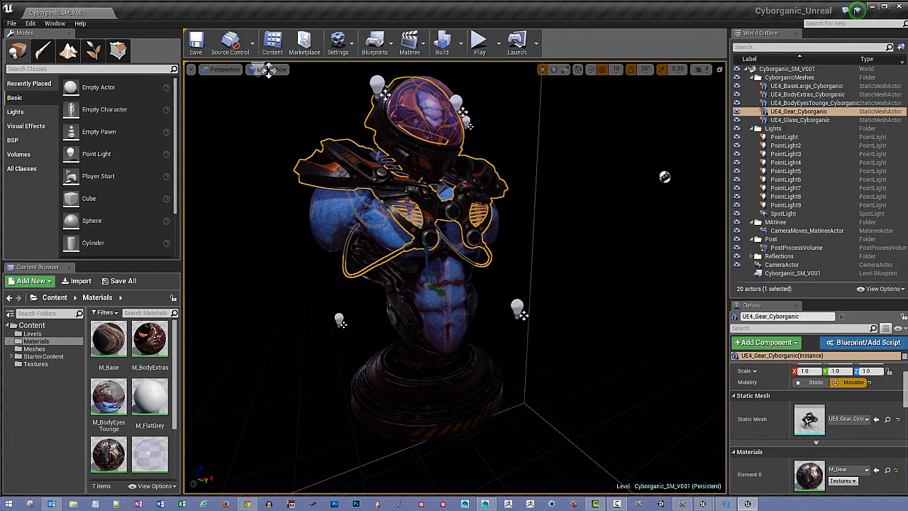
left_click(437, 122)
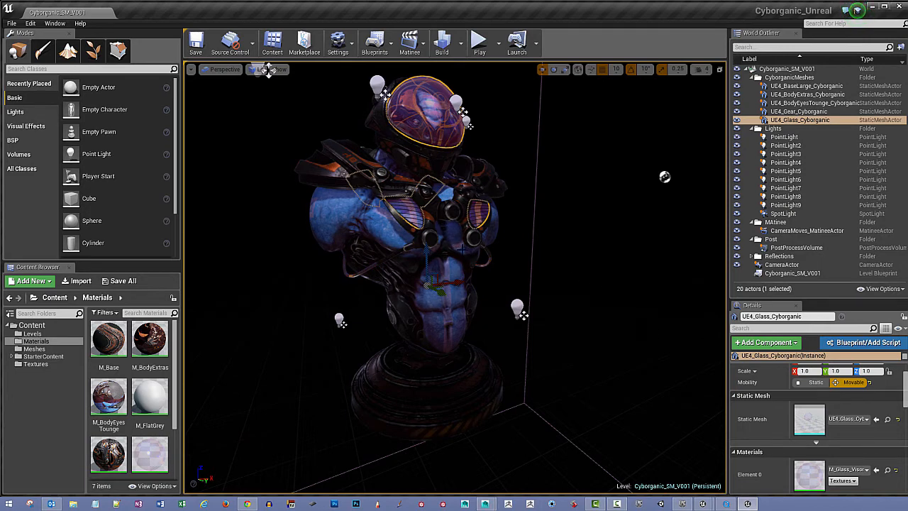
Open the Level Blueprint and examine the Event Tick, Make Rot and Add Actor Local Rotation nodes
left_click(392, 47)
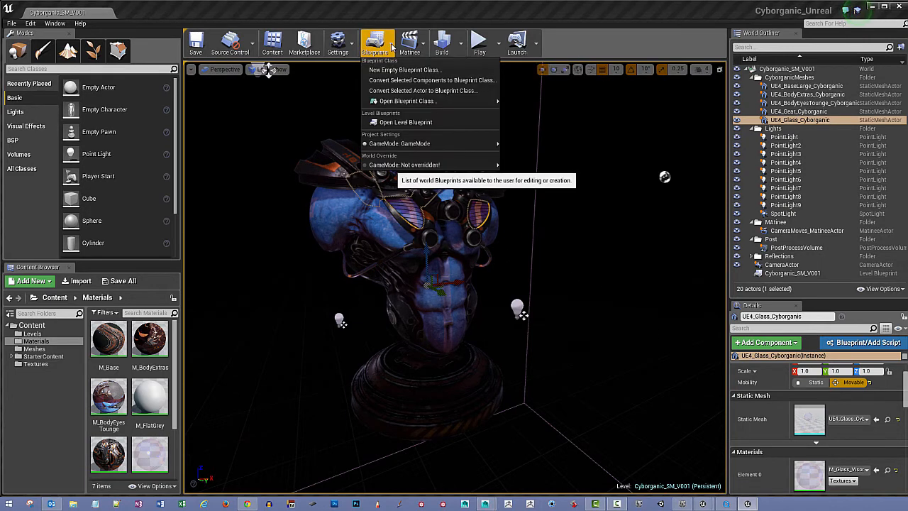
left_click(406, 123)
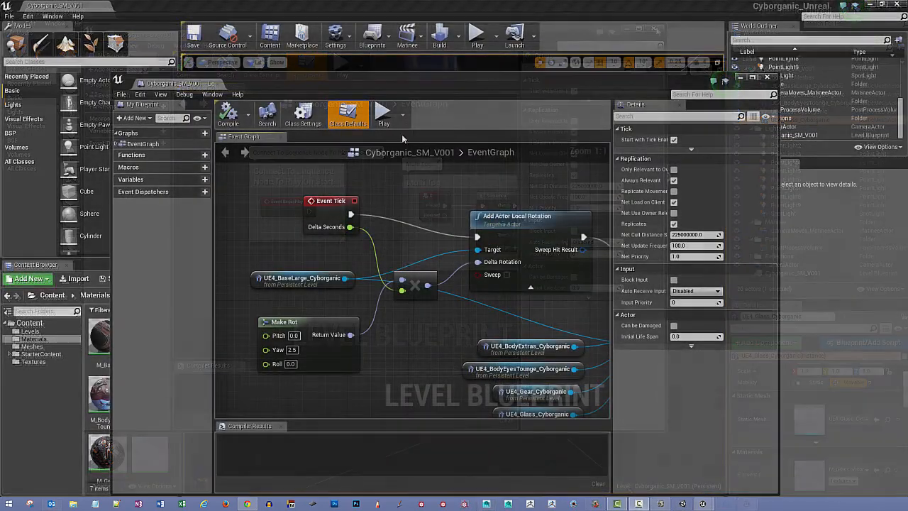
left_click(389, 39)
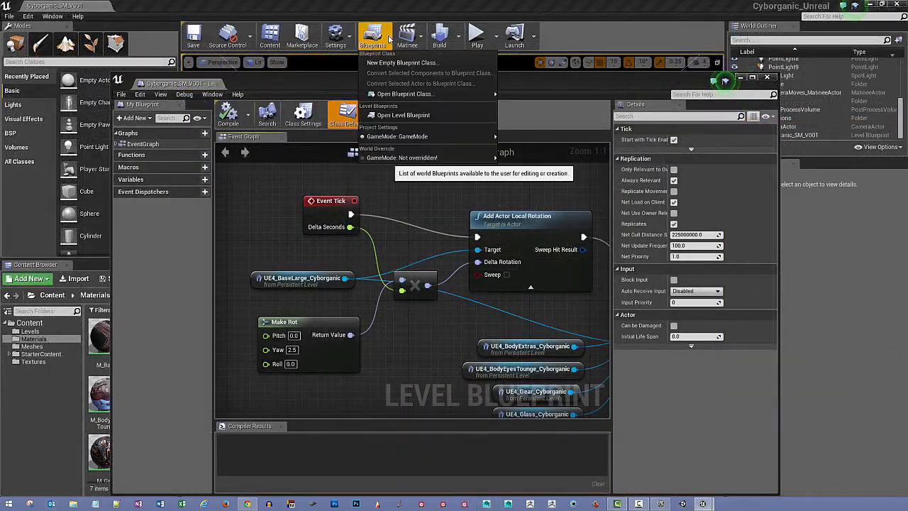
left_click(397, 115)
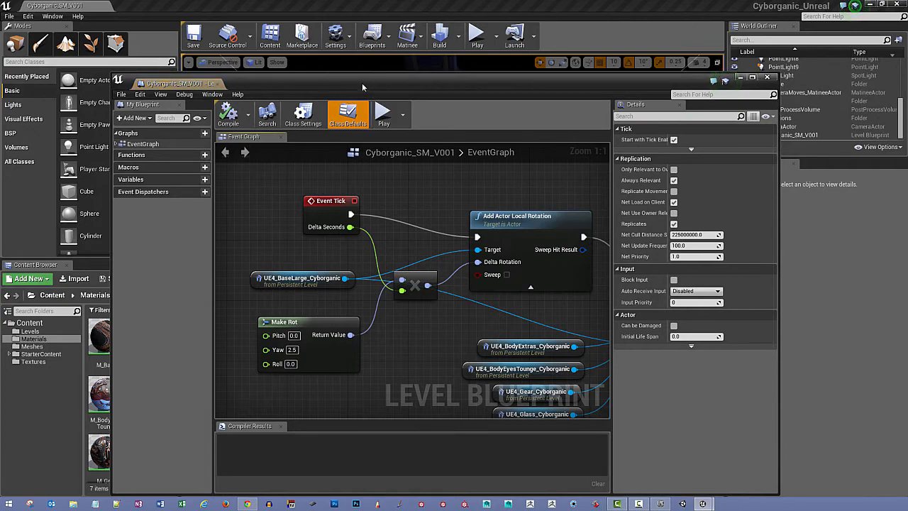
left_click_drag(351, 83, 335, 83)
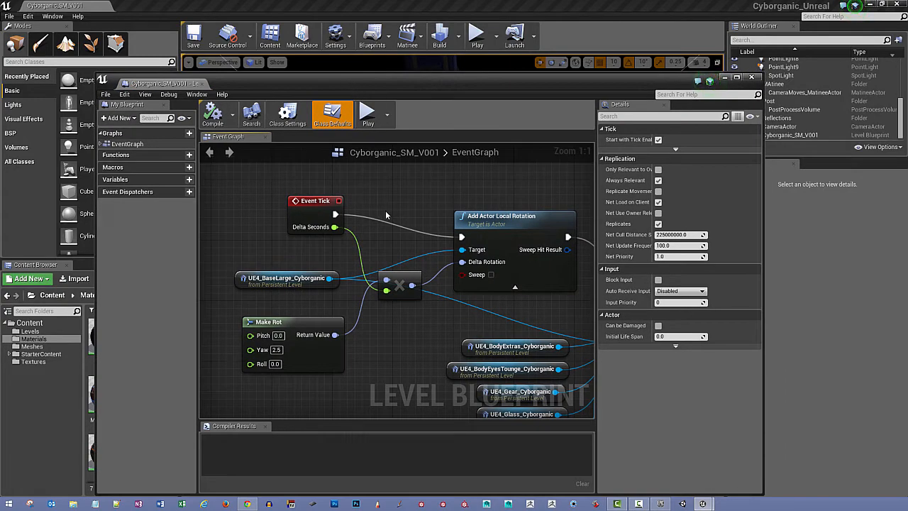
right_click_drag(385, 210, 364, 193)
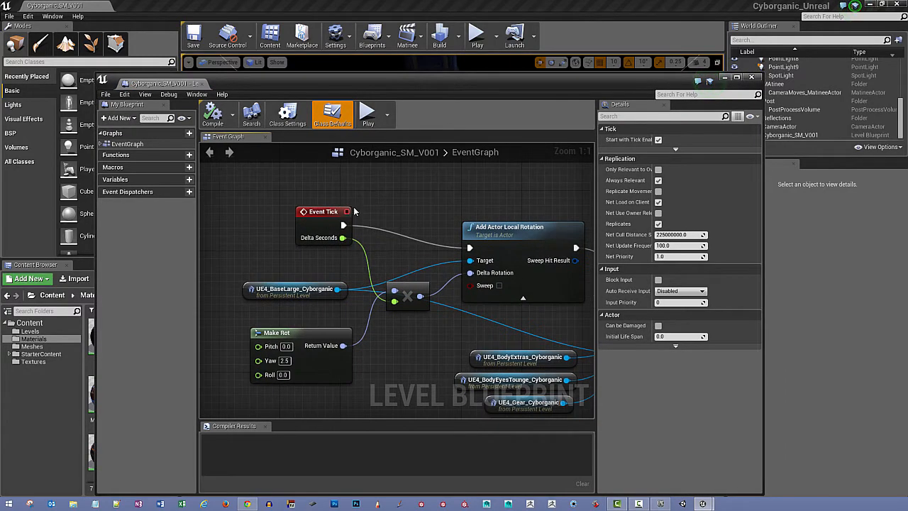
right_click_drag(324, 263, 302, 255)
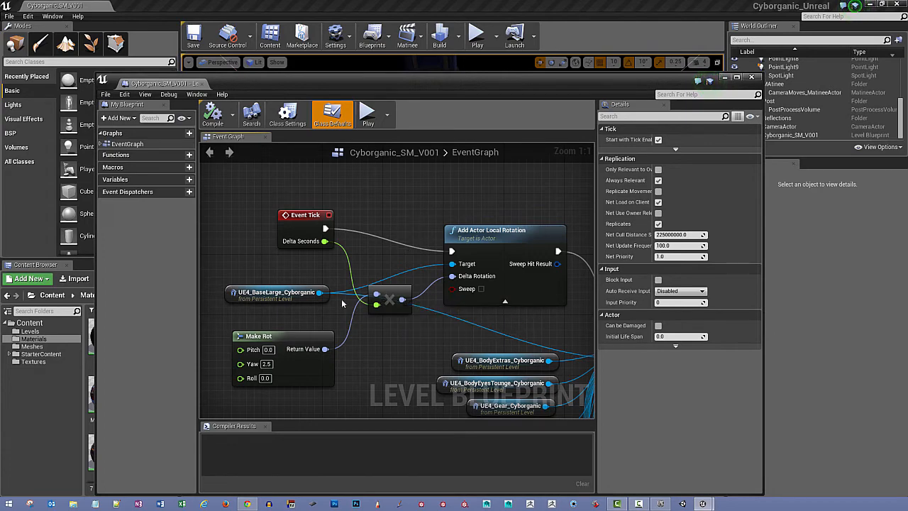
Select the base mesh in the level, create an extra UE4_BaseLarge_Cyborganic reference in the event graph, and delete it
left_click_drag(355, 83, 382, 369)
right_click_drag(374, 277, 409, 329)
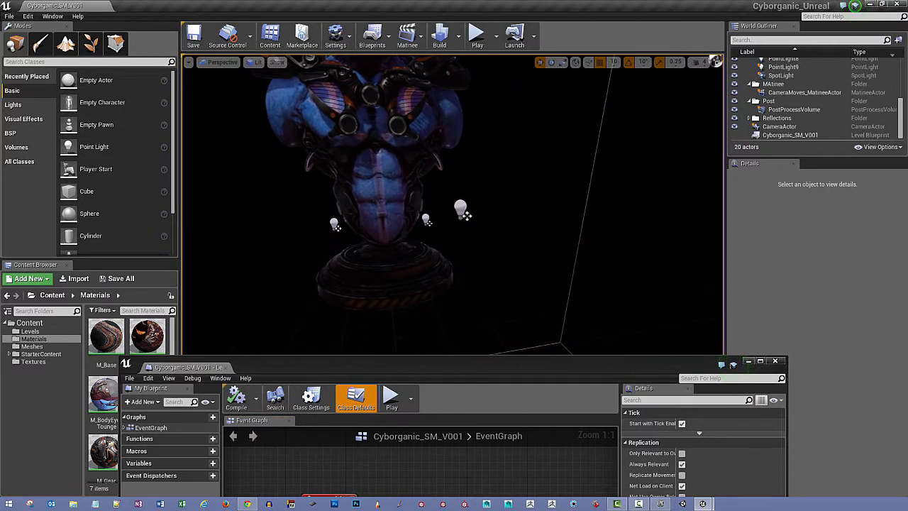
left_click(374, 277)
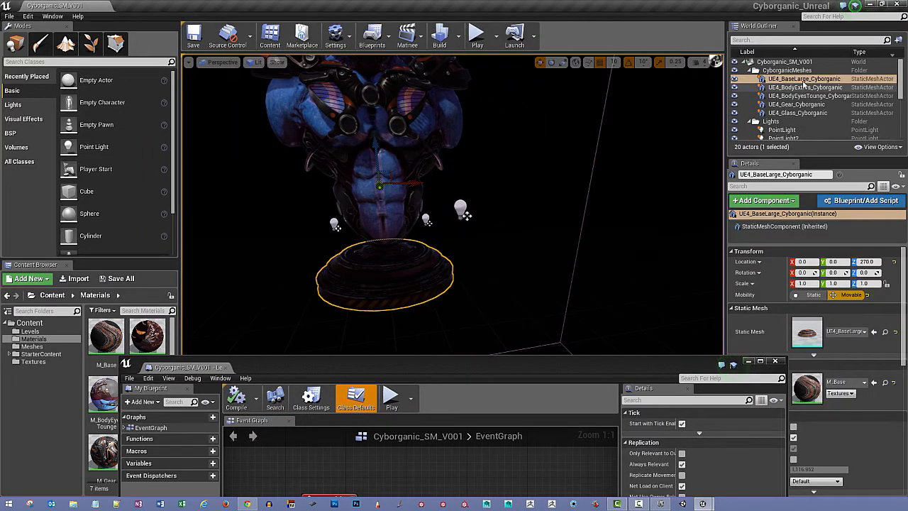
left_click_drag(630, 359, 590, 197)
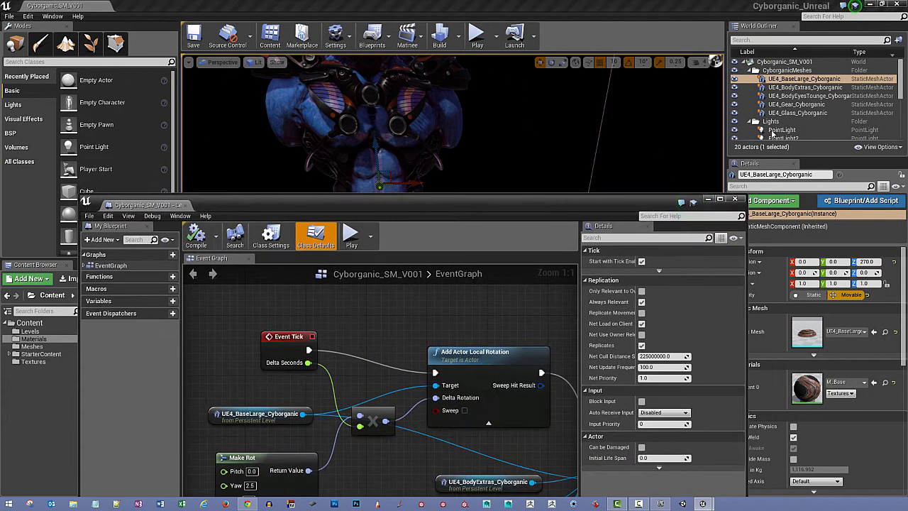
mouse_move(790, 82)
left_mouse_down()
mouse_move(490, 319)
mouse_move(500, 150)
mouse_move(449, 307)
mouse_move(401, 292)
mouse_move(213, 307)
mouse_move(288, 298)
left_mouse_up()
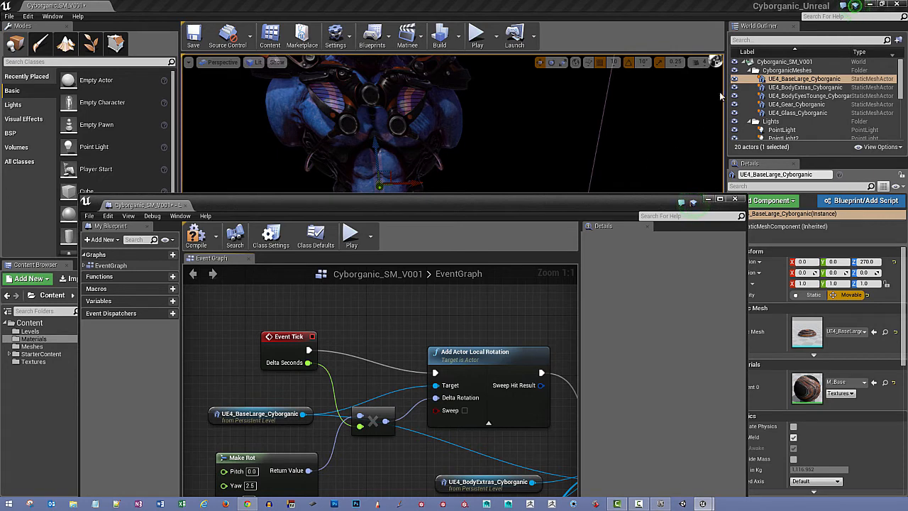
right_click(347, 311)
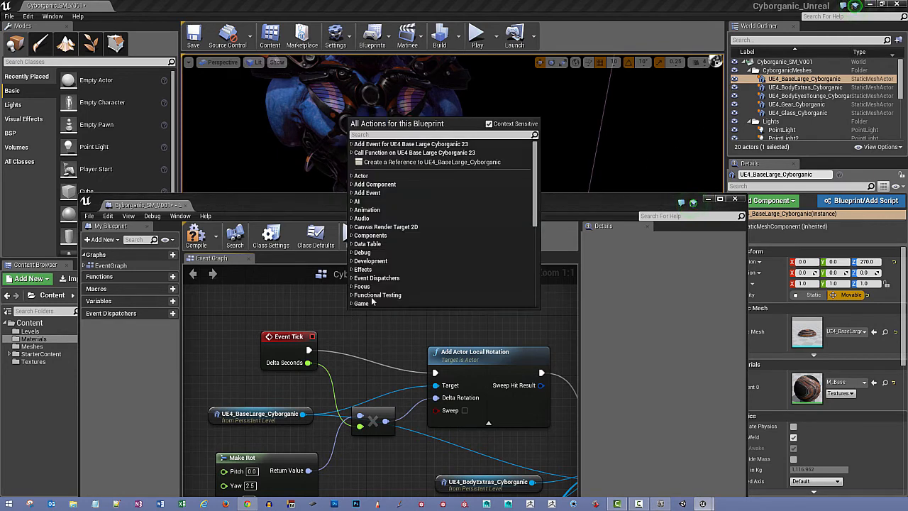
left_click(398, 168)
right_click_drag(333, 290, 391, 273)
left_click_drag(433, 298, 245, 360)
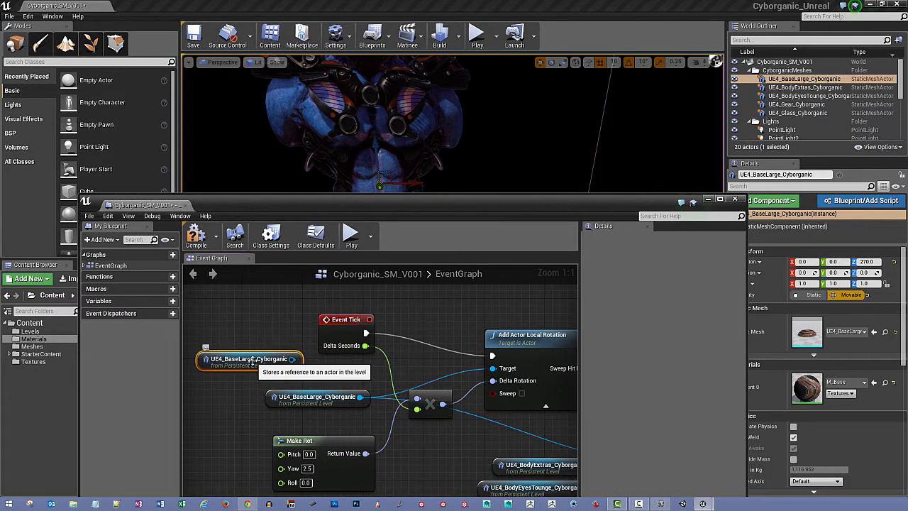
key("Delete")
Examine the Attach Actor to Actor node and the mesh and point light references feeding its Target
left_click_drag(350, 202, 393, 390)
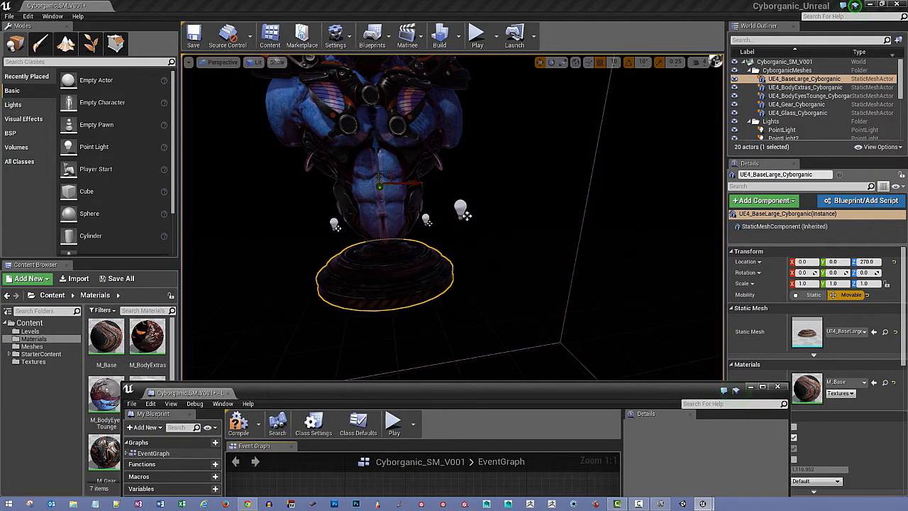
left_click_drag(426, 389, 350, 131)
right_click_drag(428, 280, 162, 212)
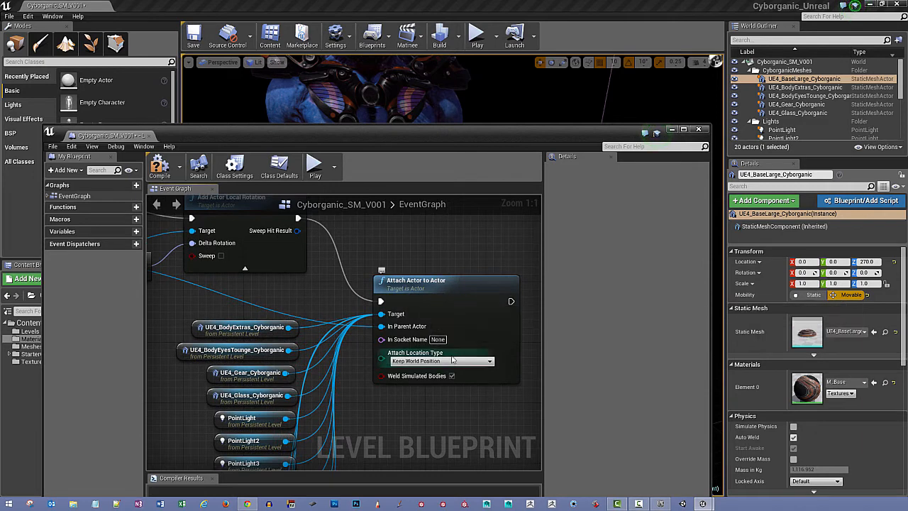
right_click_drag(353, 264, 411, 267)
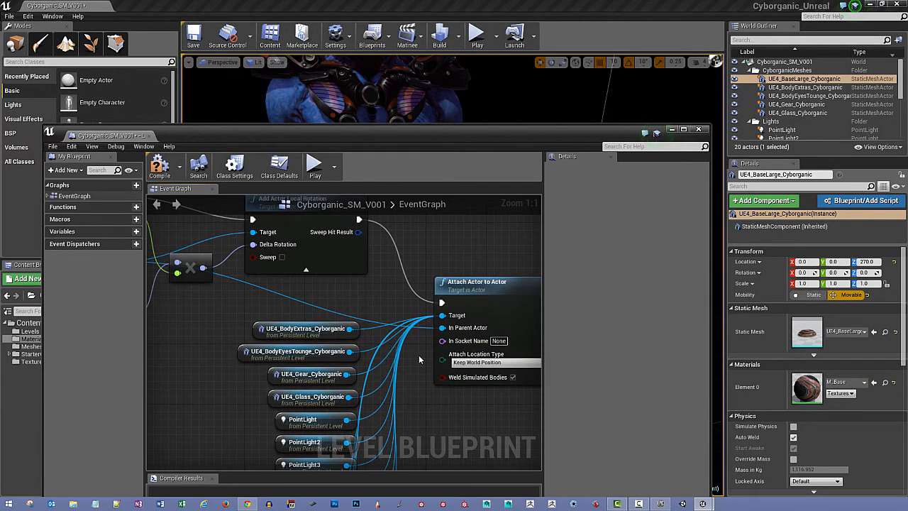
Examine how the base mesh reference, multiply node and mesh references connect to Add Actor Local Rotation and Attach Actor to Actor
right_click_drag(379, 364, 391, 335)
right_click_drag(156, 280, 290, 279)
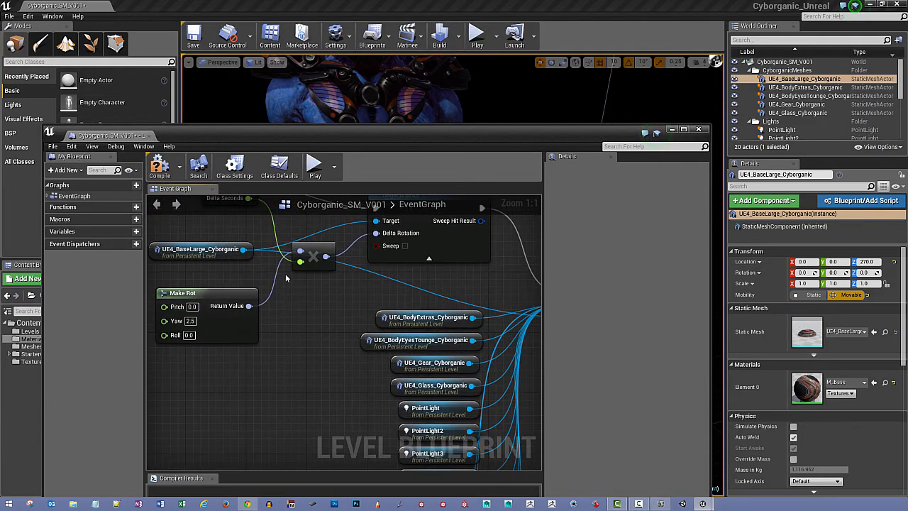
right_click_drag(395, 304, 326, 235)
right_click_drag(450, 364, 403, 395)
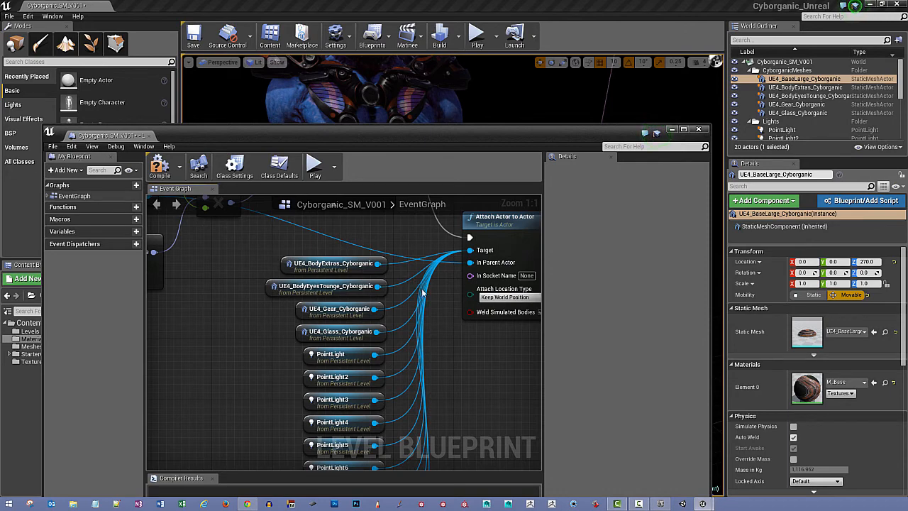
right_click_drag(422, 293, 561, 419)
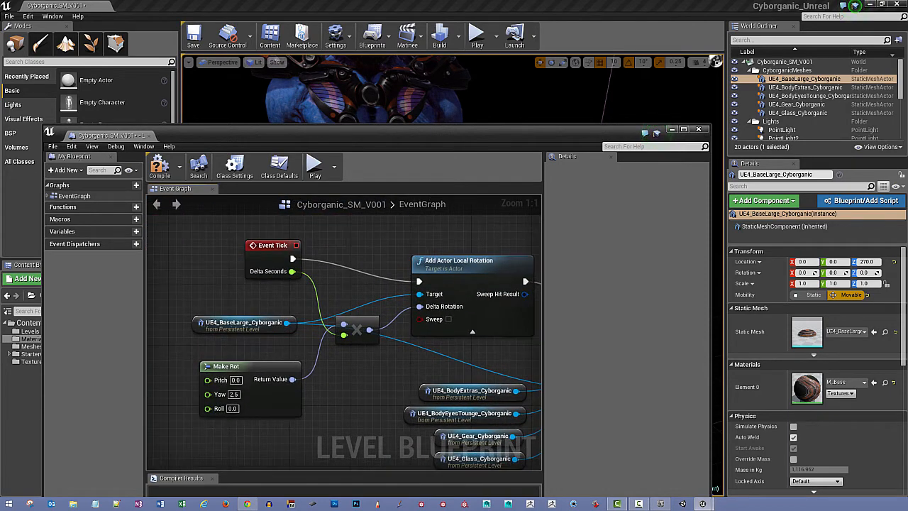
right_click_drag(388, 373, 389, 374)
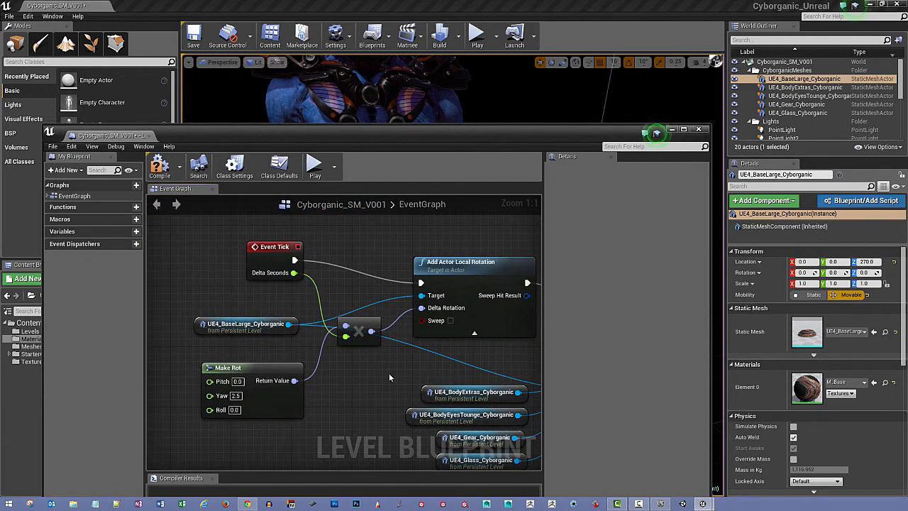
Add a second Make Rot node below the existing one in the event graph
right_click(214, 443)
type("make")
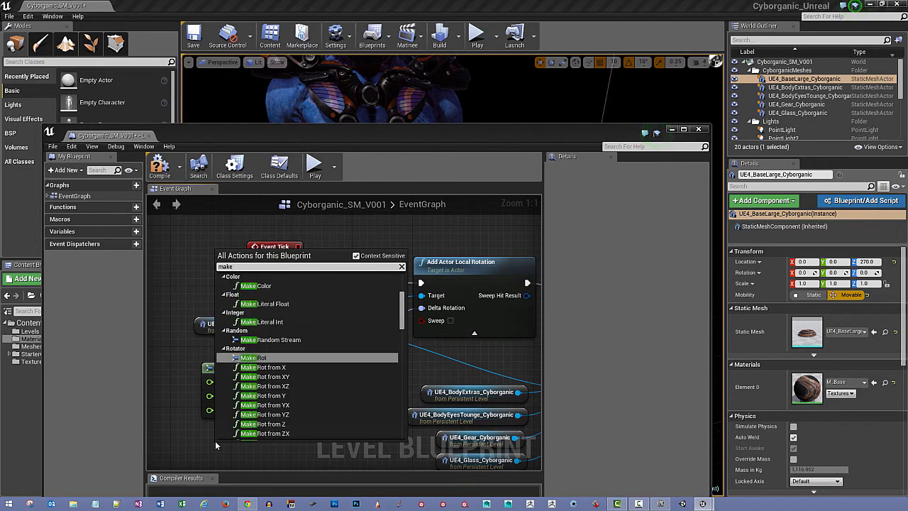
left_click(252, 357)
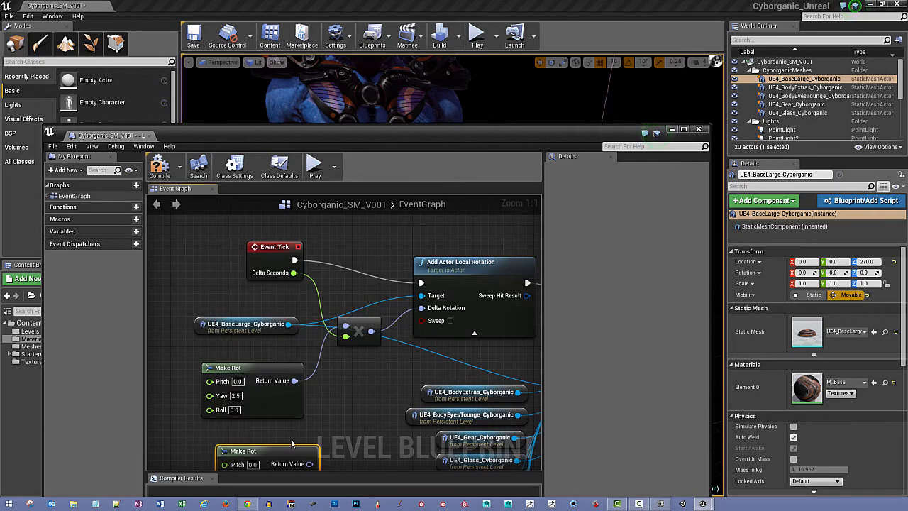
right_click_drag(291, 443, 290, 383)
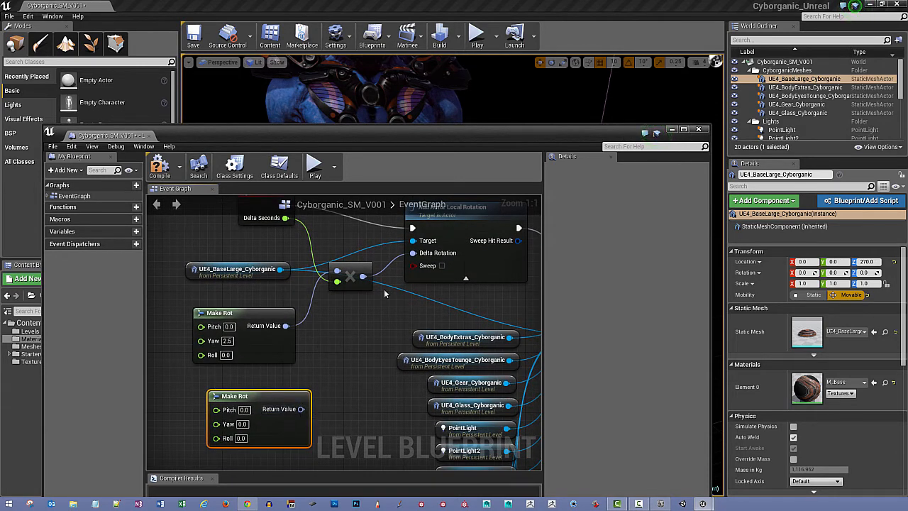
Create a Scale Rotator node from the original Make Rot's Return Value, wiring Delta Seconds into it and its output to Delta Rotation
right_click_drag(358, 325, 363, 353)
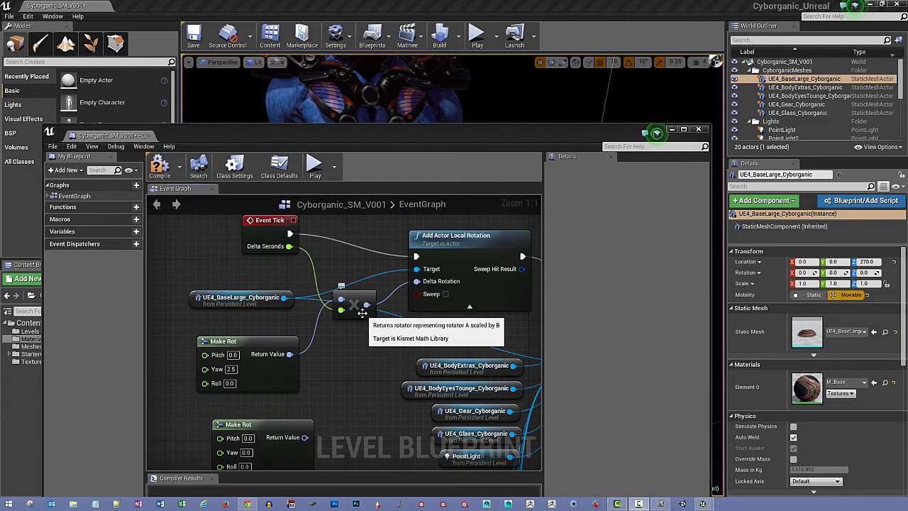
left_click_drag(340, 299, 336, 353)
type("mult")
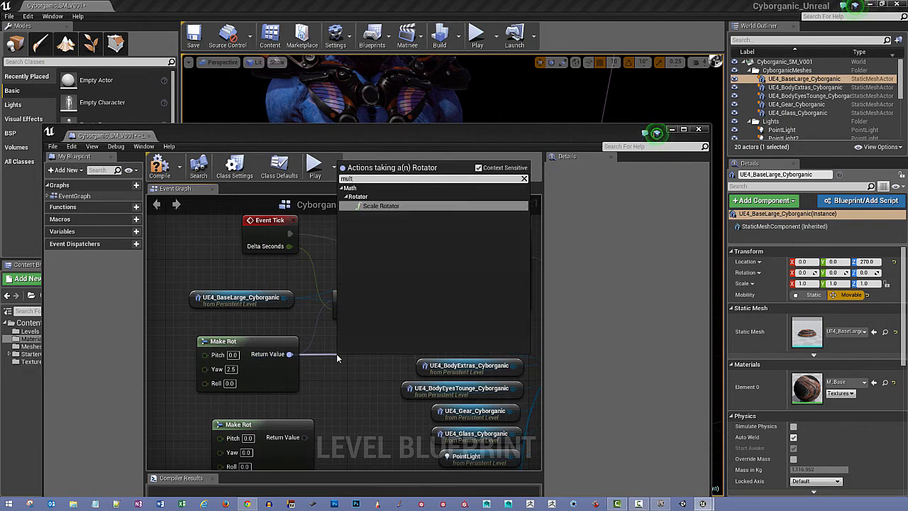
left_click(380, 206)
mouse_move(364, 362)
left_mouse_down()
mouse_move(349, 343)
mouse_move(359, 346)
left_mouse_up()
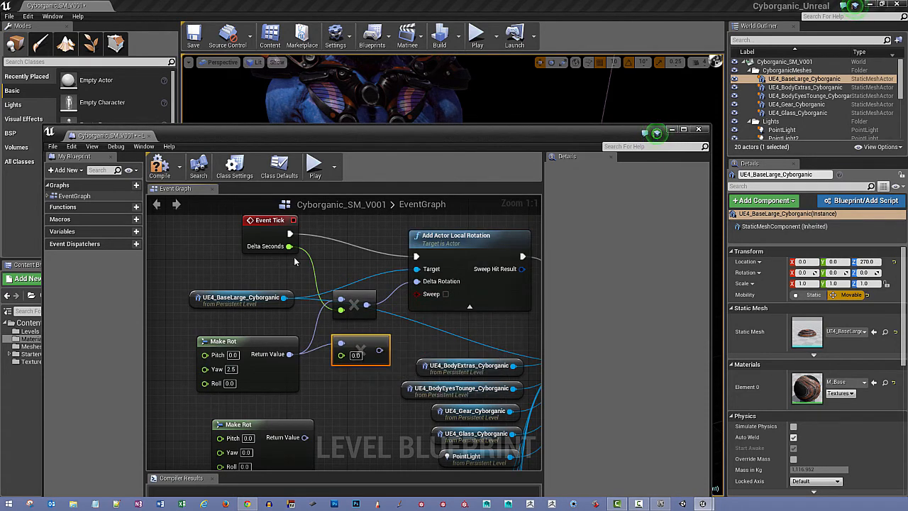
left_click_drag(289, 246, 416, 284)
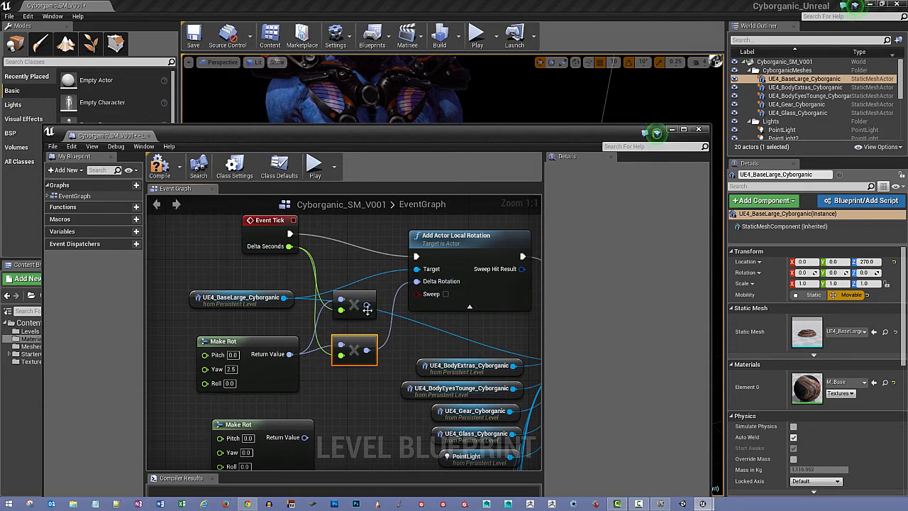
Reconnect the original multiply node to Delta Rotation and delete the extra multiply and Make Rot nodes
left_click_drag(367, 307, 418, 281)
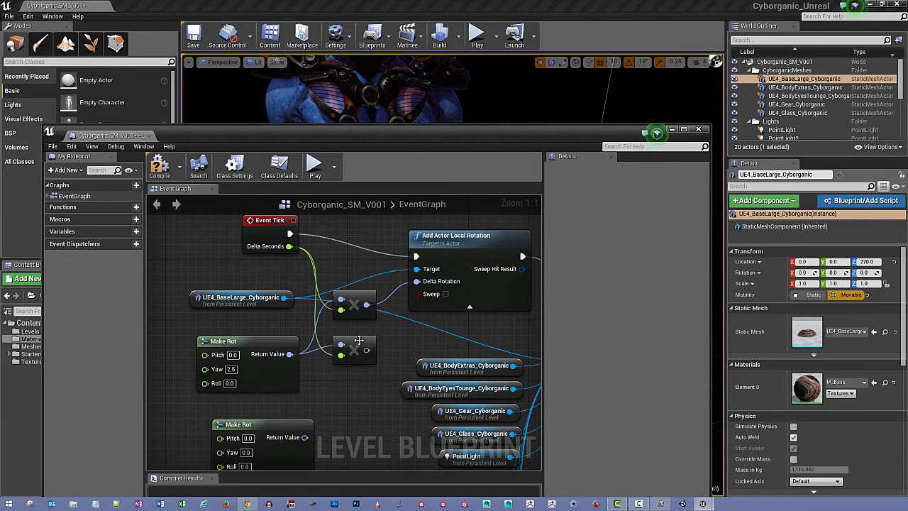
left_click(361, 345)
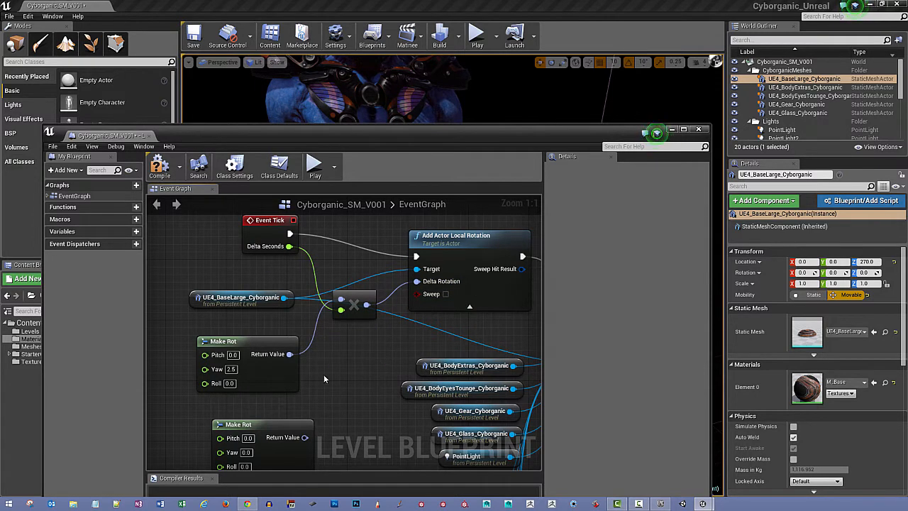
left_click(257, 346)
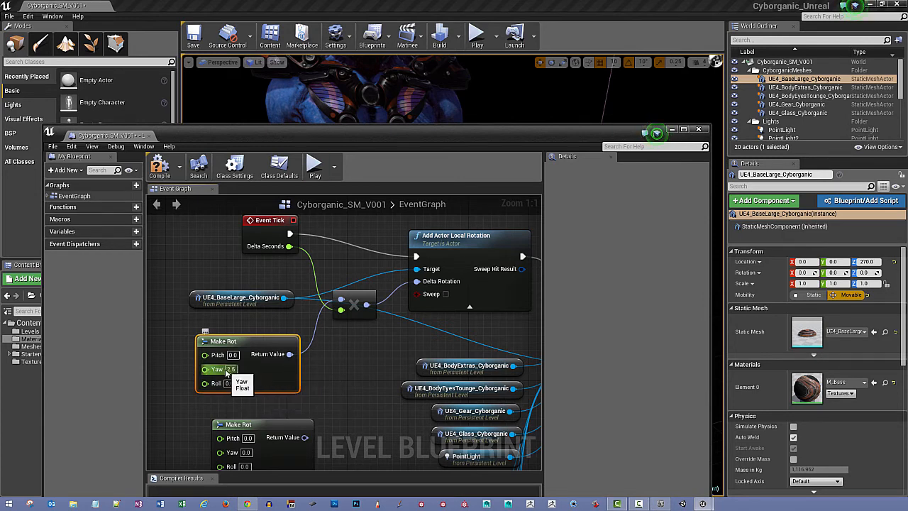
right_click_drag(283, 423, 279, 388)
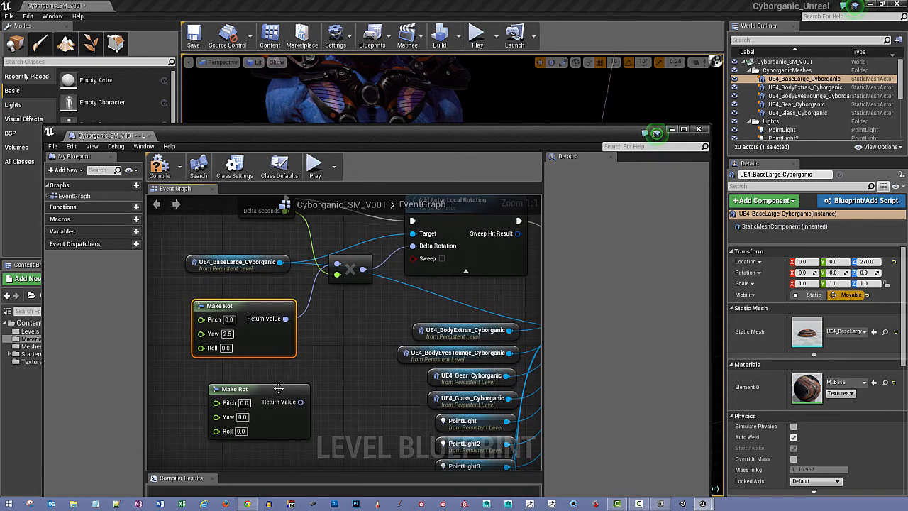
left_click(279, 388)
key("Delete")
Add another Attach Actor to Actor node for UE4_BaseLarge_Cyborganic and place it above the existing attach node
right_click_drag(372, 357, 316, 406)
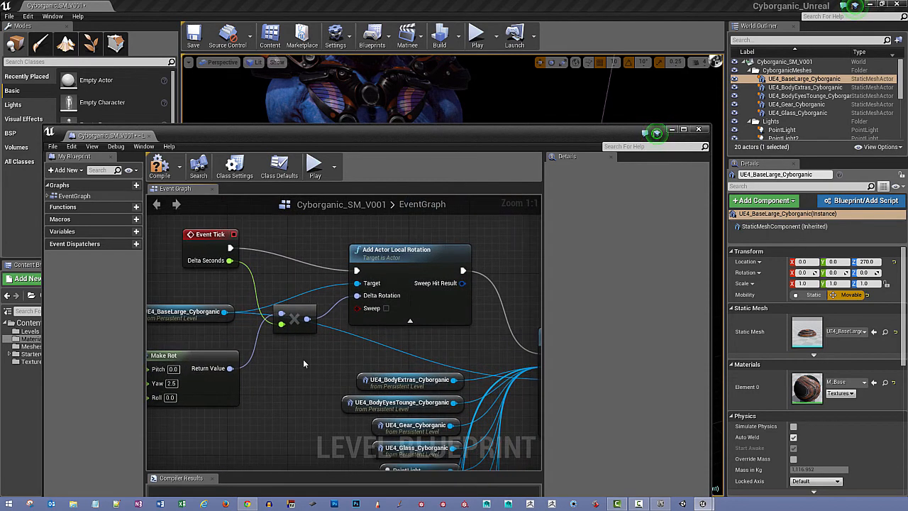
right_click_drag(303, 359, 330, 344)
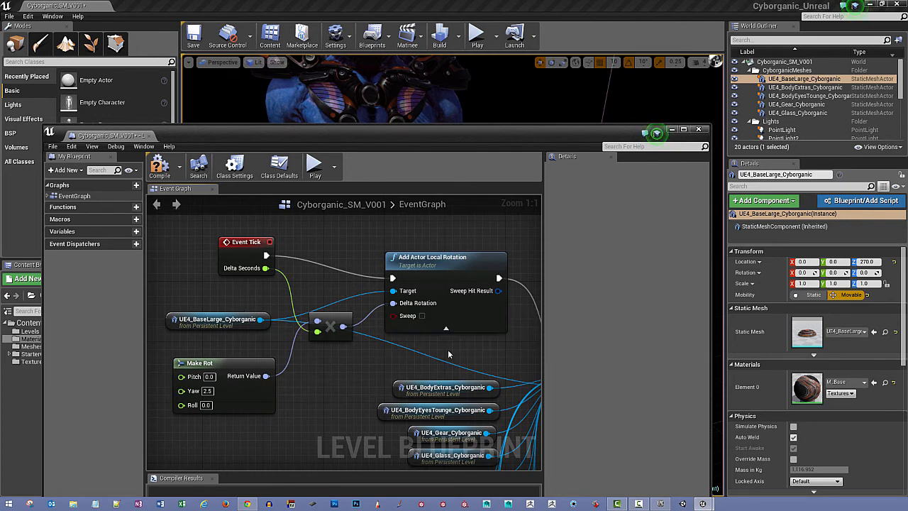
right_click_drag(448, 349, 323, 312)
right_click_drag(406, 279, 339, 277)
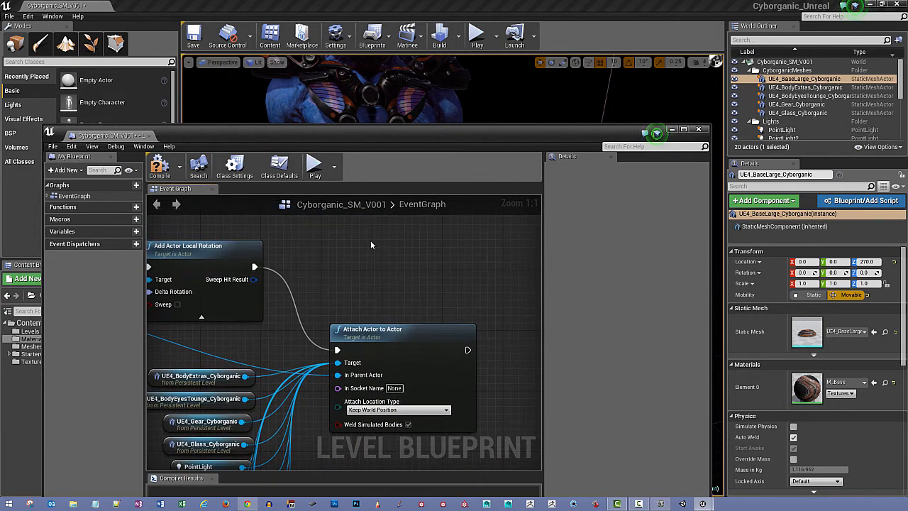
right_click(376, 242)
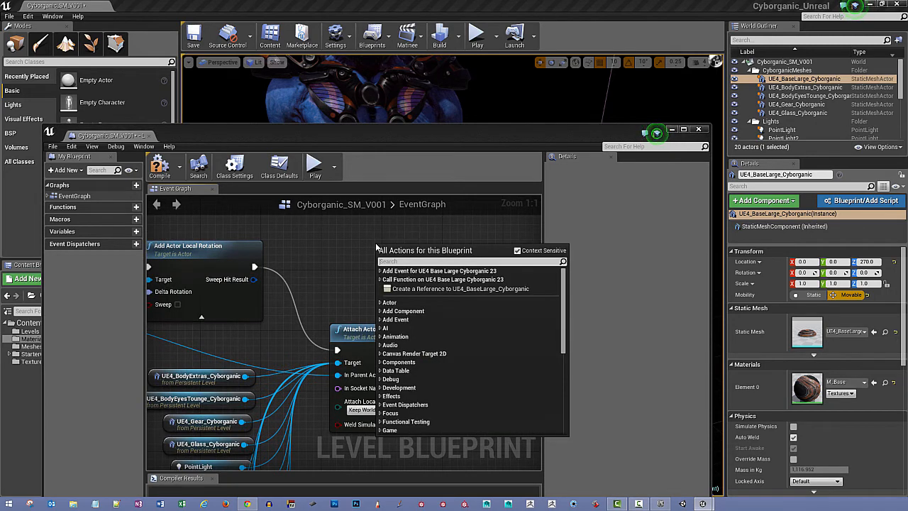
type("atta")
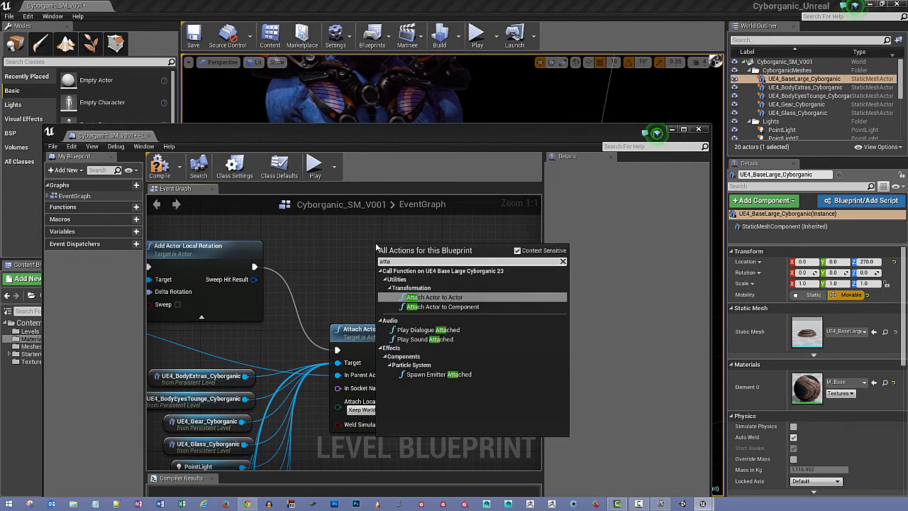
type("c")
left_click(448, 299)
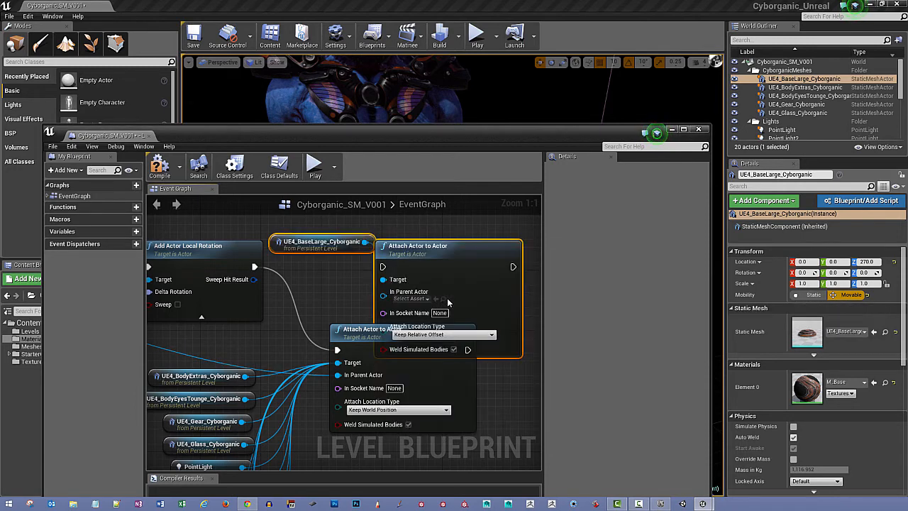
left_click_drag(431, 220, 391, 248)
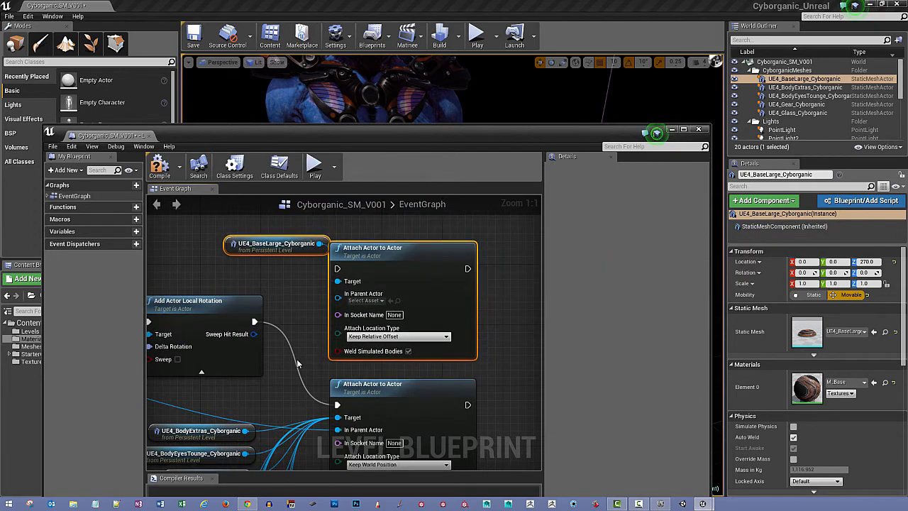
Examine the execution flow from Event Tick through Add Actor Local Rotation to the wired Attach Actor to Actor node
mouse_move(298, 363)
right_mouse_down()
mouse_move(313, 320)
mouse_move(300, 348)
right_mouse_up()
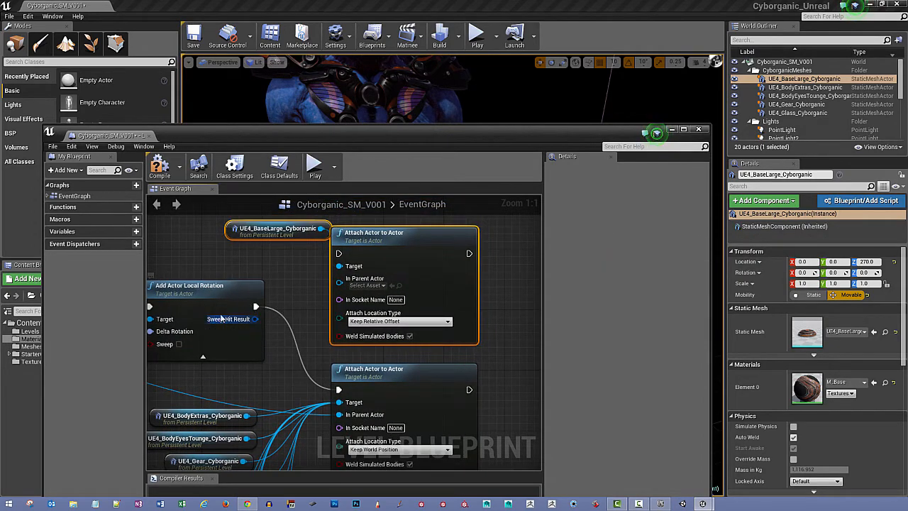
right_click_drag(235, 268, 303, 275)
right_click_drag(171, 279, 266, 291)
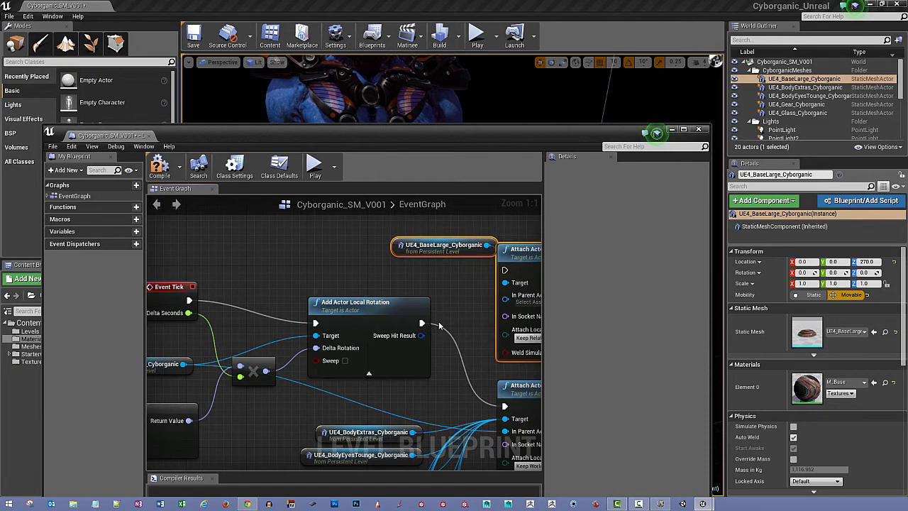
right_click_drag(481, 275, 329, 262)
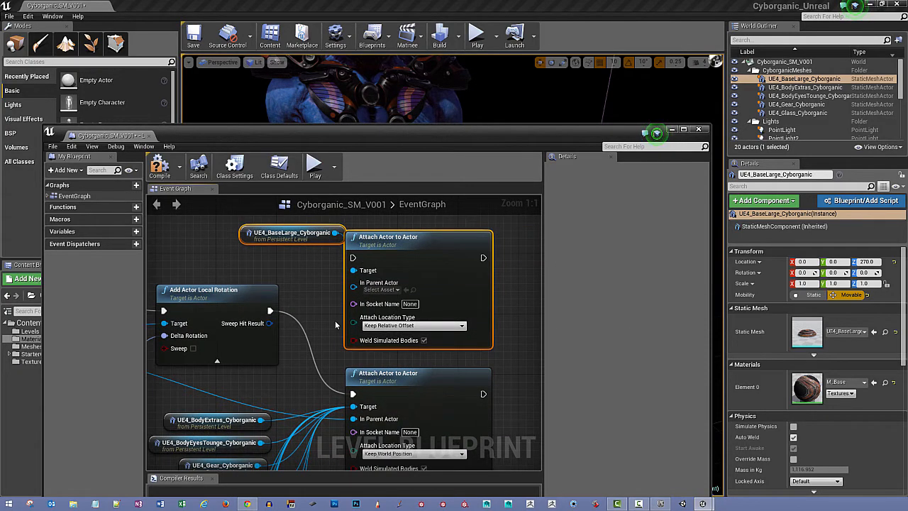
right_click_drag(335, 320, 402, 319)
scroll(354, 310, "down", 1)
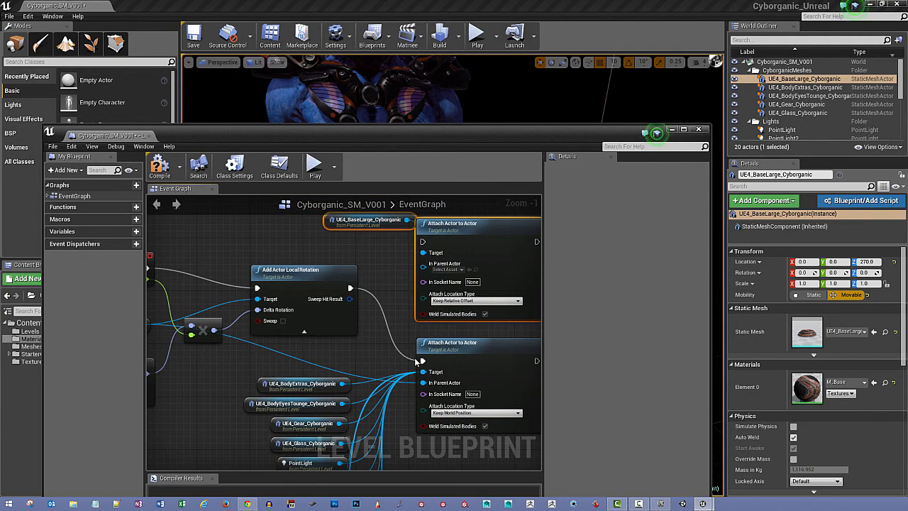
right_click_drag(364, 345, 418, 336)
right_click_drag(185, 343, 215, 346)
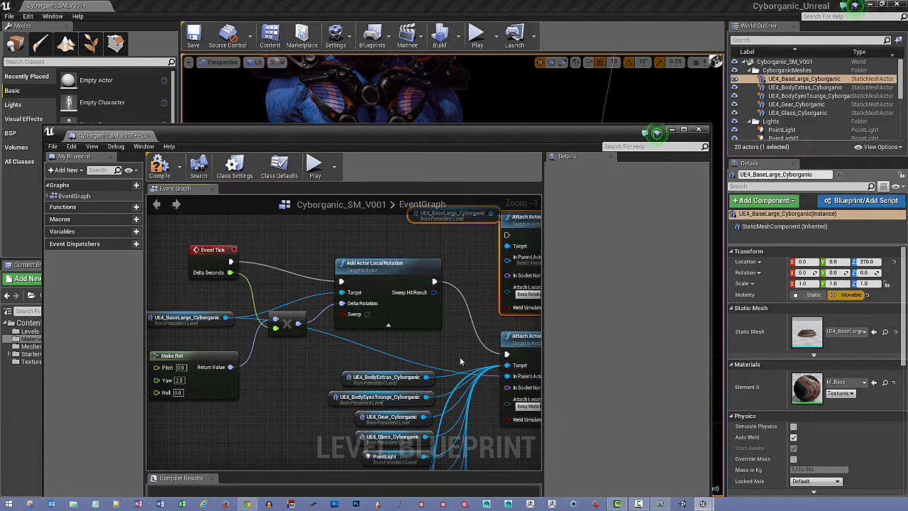
Parent UE4_BodyExtras_Cyborganic under UE4_Gear_Cyborganic in the level's actor hierarchy
right_click_drag(460, 357, 376, 326)
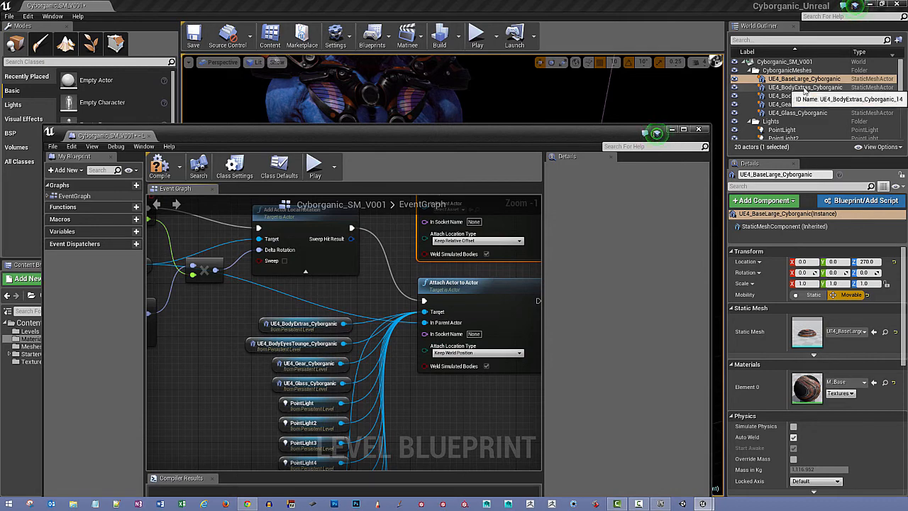
left_click_drag(806, 90, 786, 104)
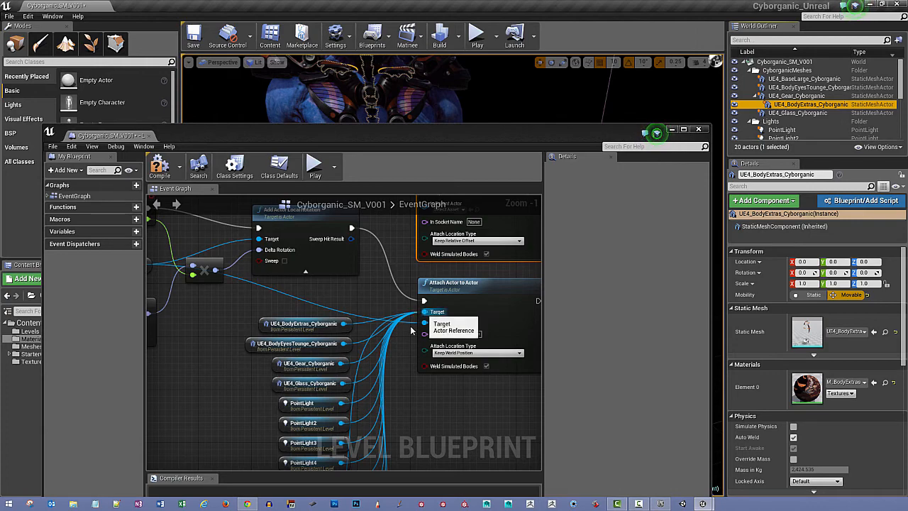
Delete the unconnected Attach Actor to Actor node together with its extra UE4_BaseLarge_Cyborganic reference
right_click_drag(402, 342, 389, 398)
right_click_drag(389, 237, 382, 267)
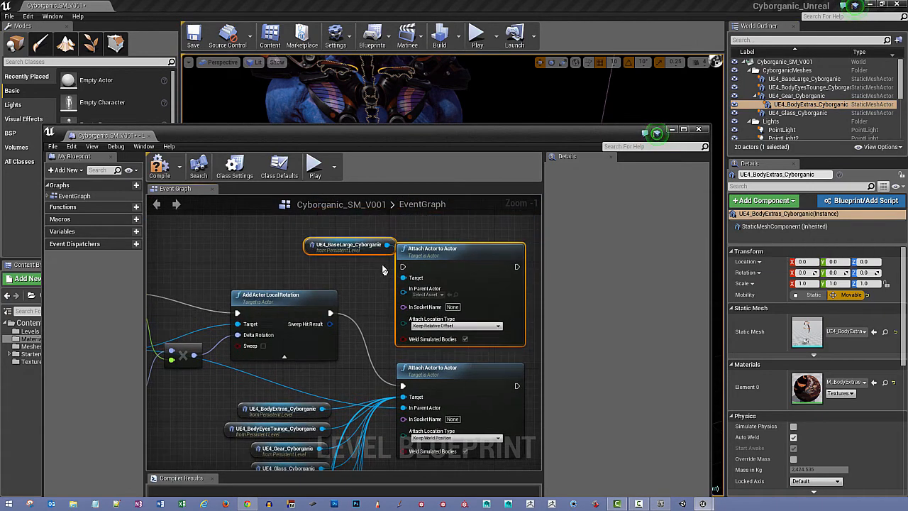
left_click_drag(370, 248, 335, 233)
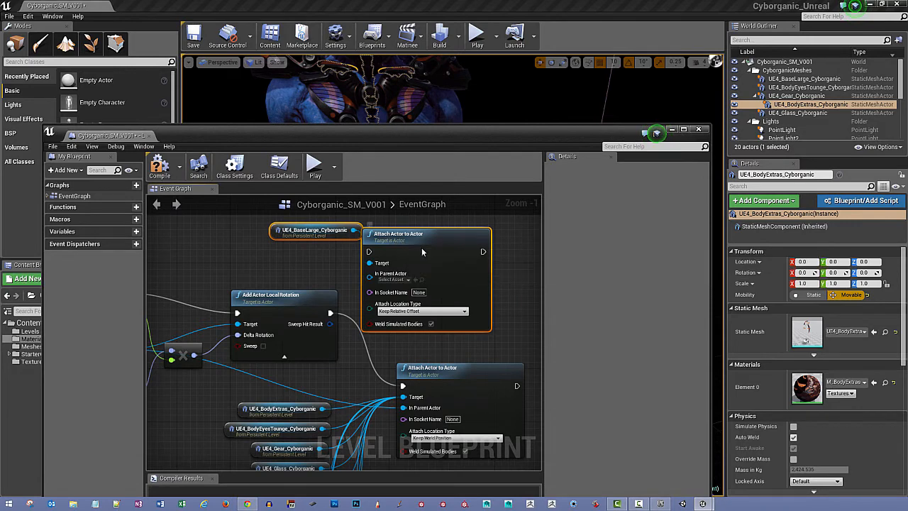
key("Delete")
right_click_drag(388, 443, 461, 354)
scroll(410, 368, "down", 1)
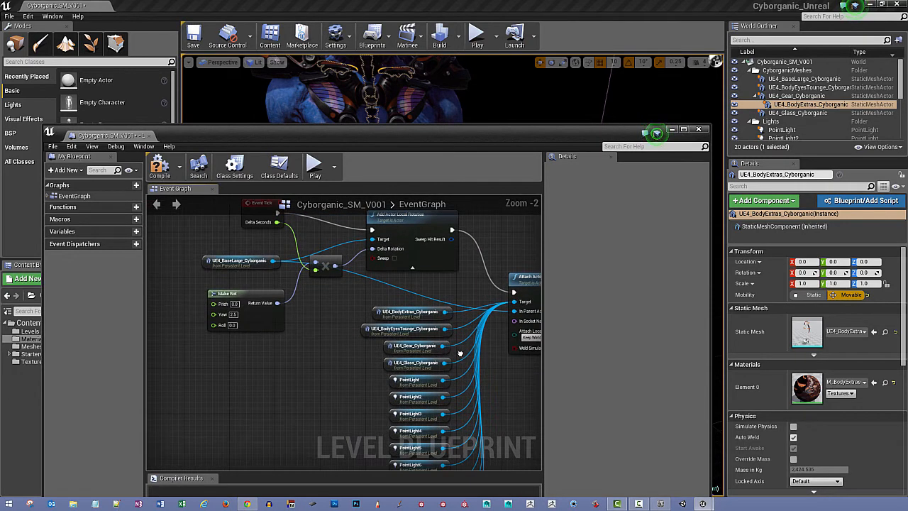
Compile and close the Level Blueprint, and play the level to check the character's rotation
left_click(161, 177)
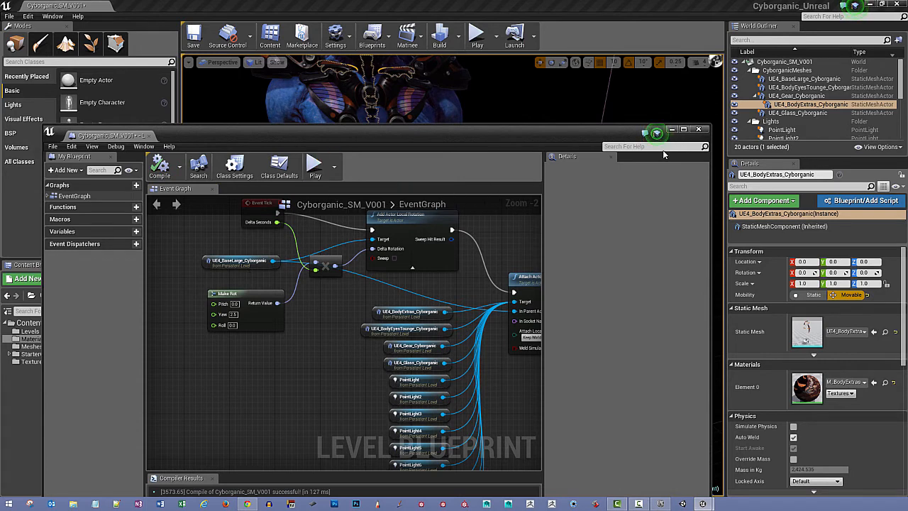
left_click(699, 130)
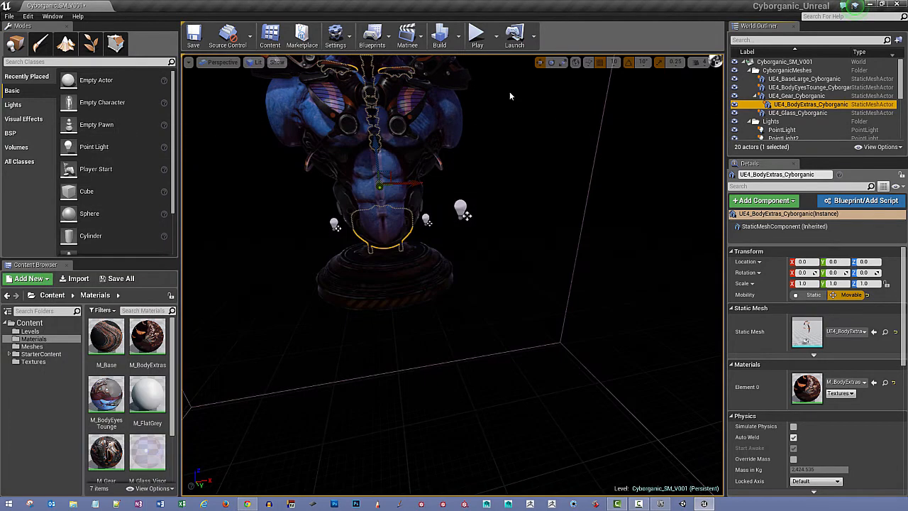
left_click(477, 37)
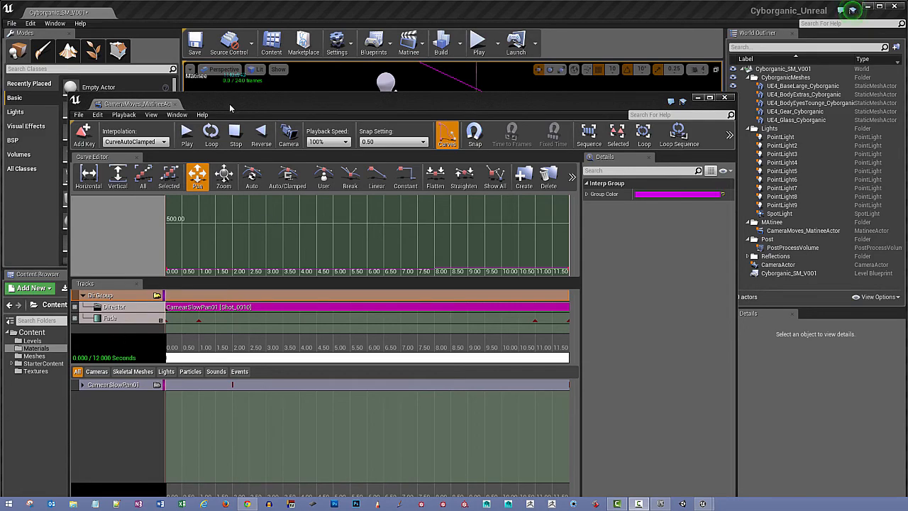
Try to open CameraMoves_MatineeActor from the list of existing Matinees, and maximize its Matinee editor window
left_click_drag(254, 107, 286, 105)
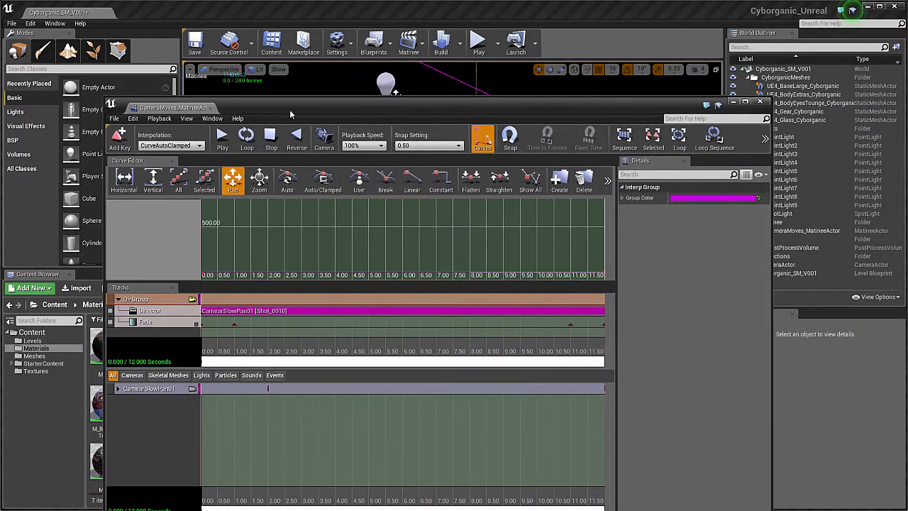
left_click(391, 47)
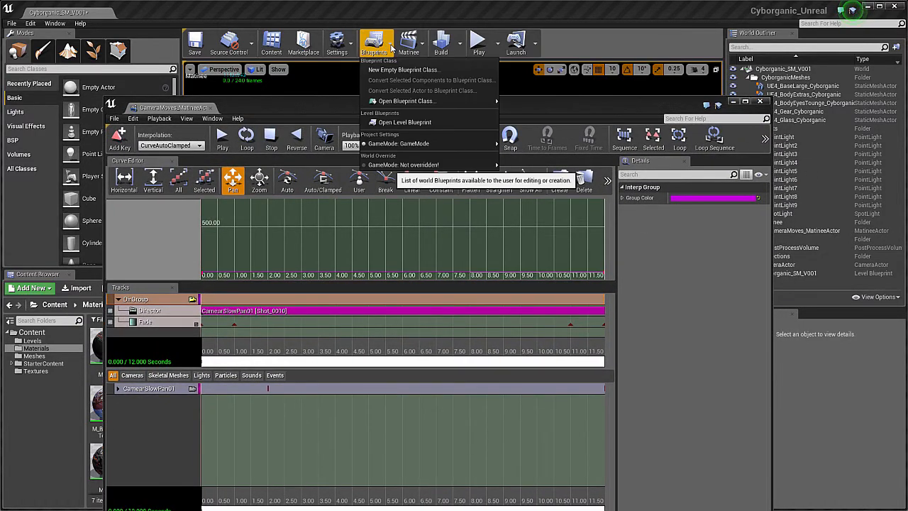
left_click(421, 45)
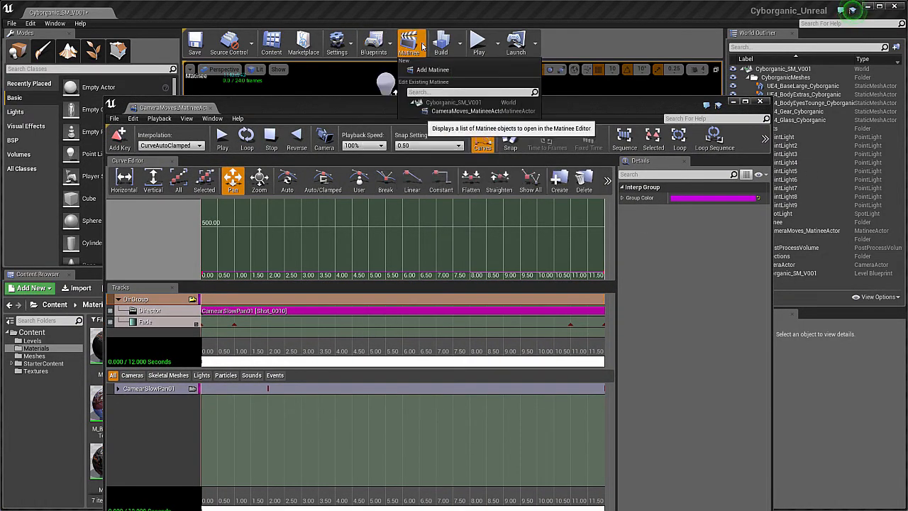
left_click(482, 111)
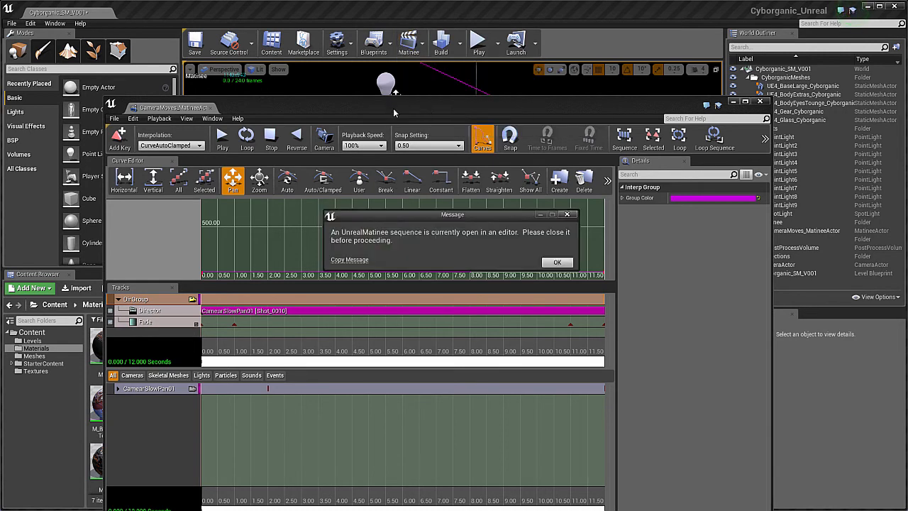
left_click(570, 215)
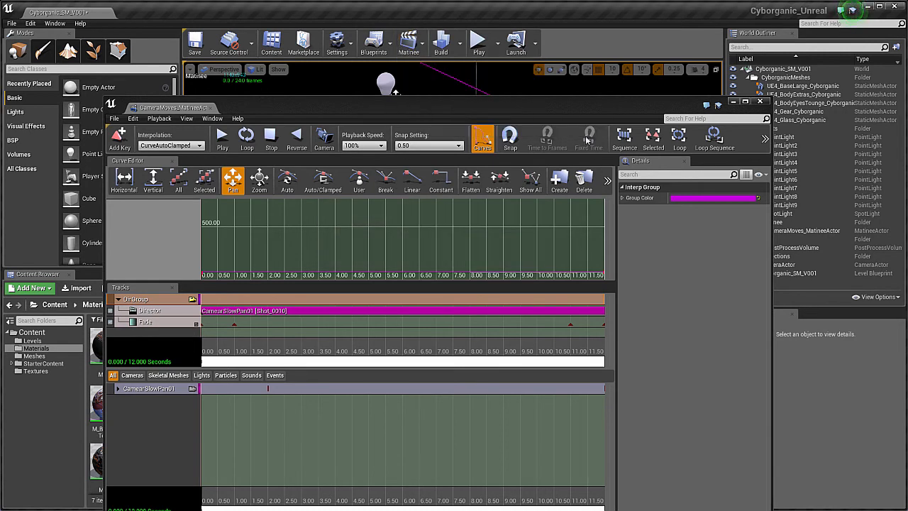
double_click(575, 108)
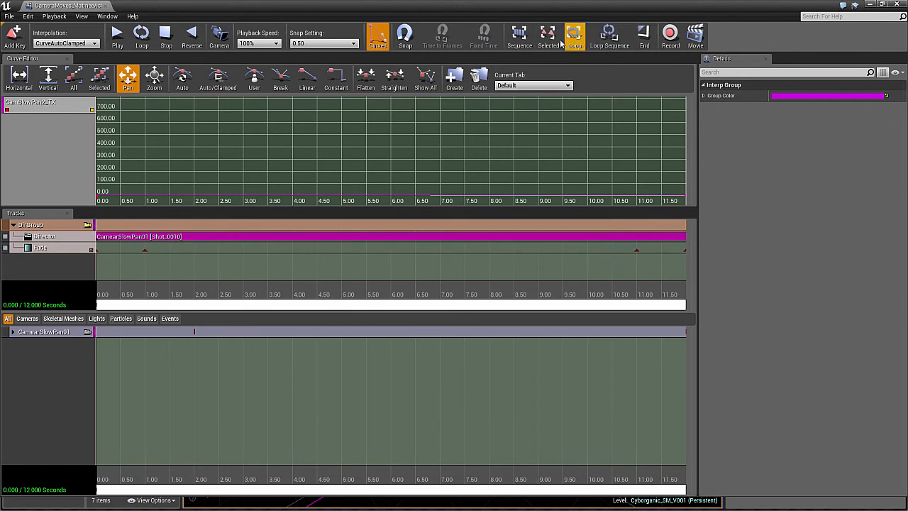
Examine the capture type and capture resolution options for creating a movie, cancel them and close the Matinee editor
left_click(695, 44)
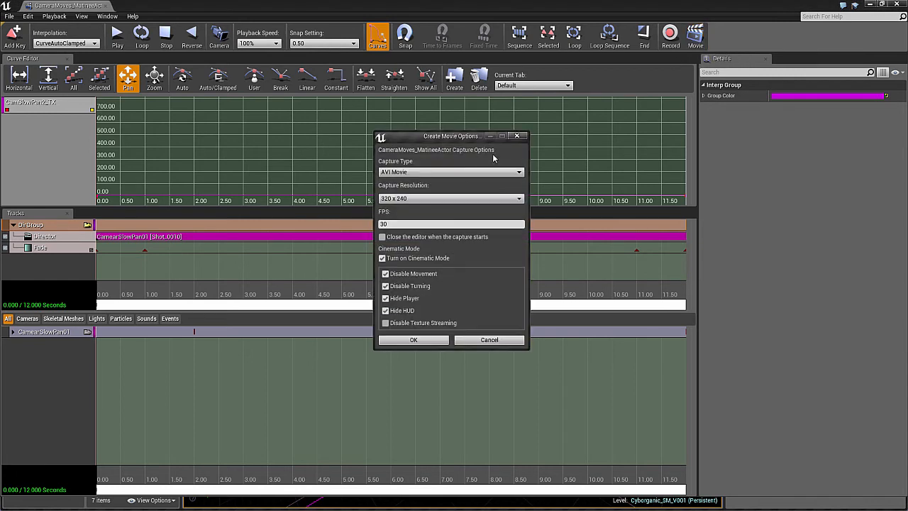
left_click(466, 173)
left_click(468, 171)
left_click(480, 174)
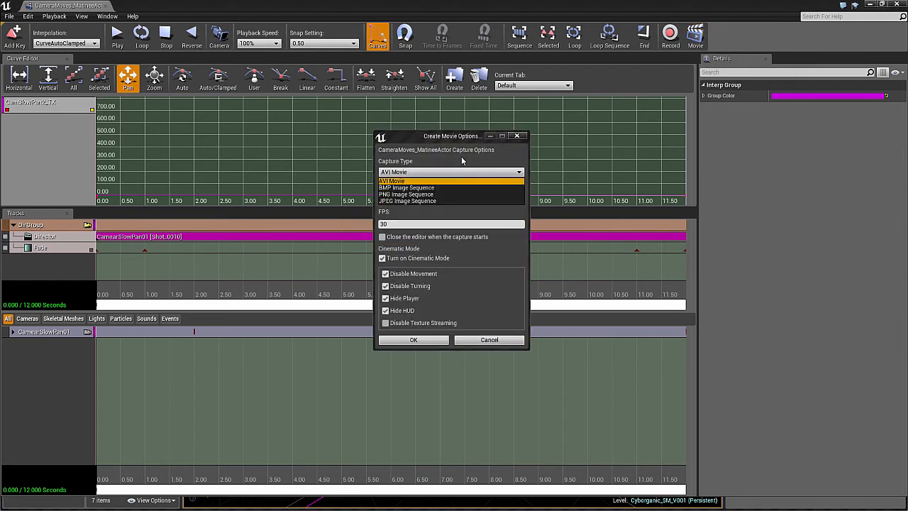
left_click(459, 162)
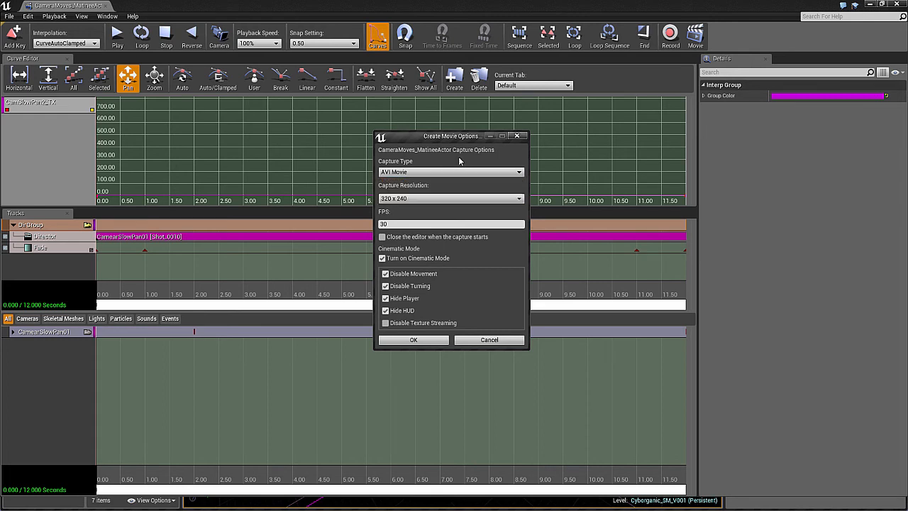
left_click(446, 200)
left_click(517, 136)
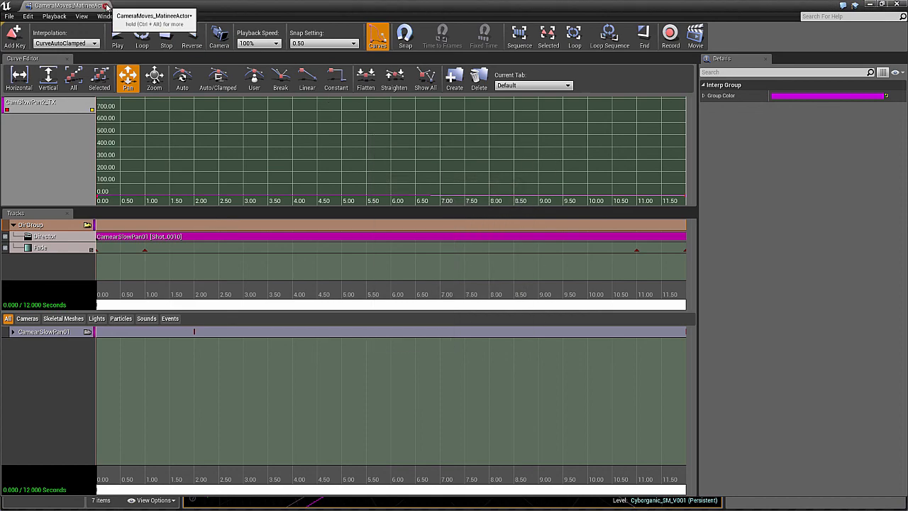
left_click(107, 5)
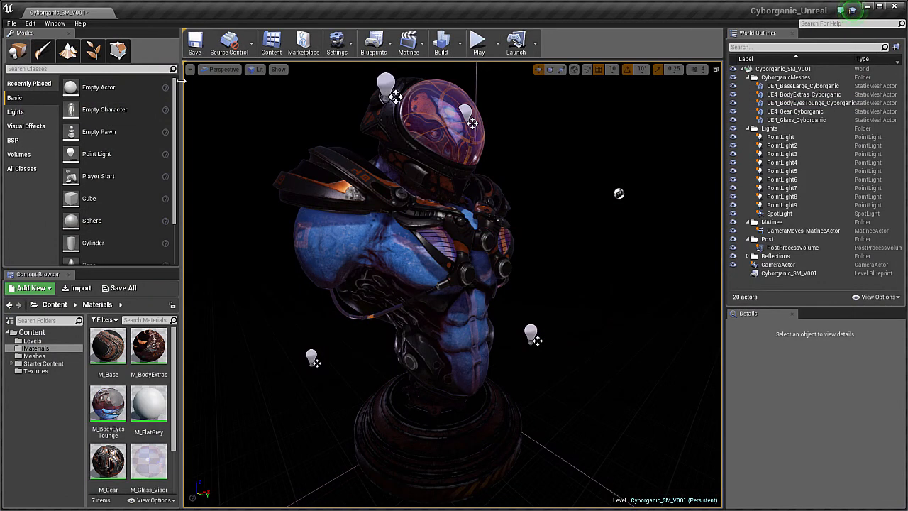